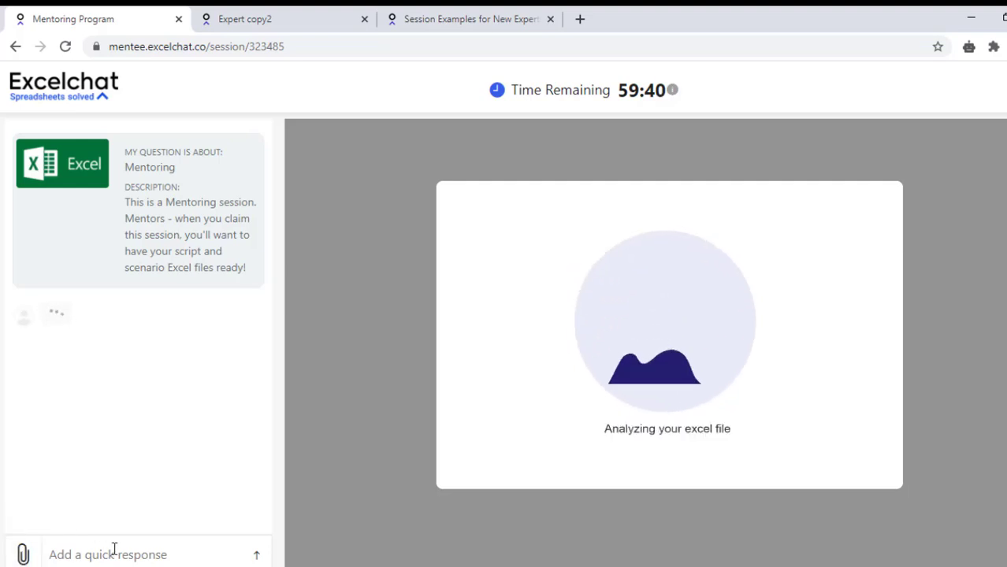
Greet the mentor with 'Hello...' in the chat.
click(114, 549)
text(Hello :))
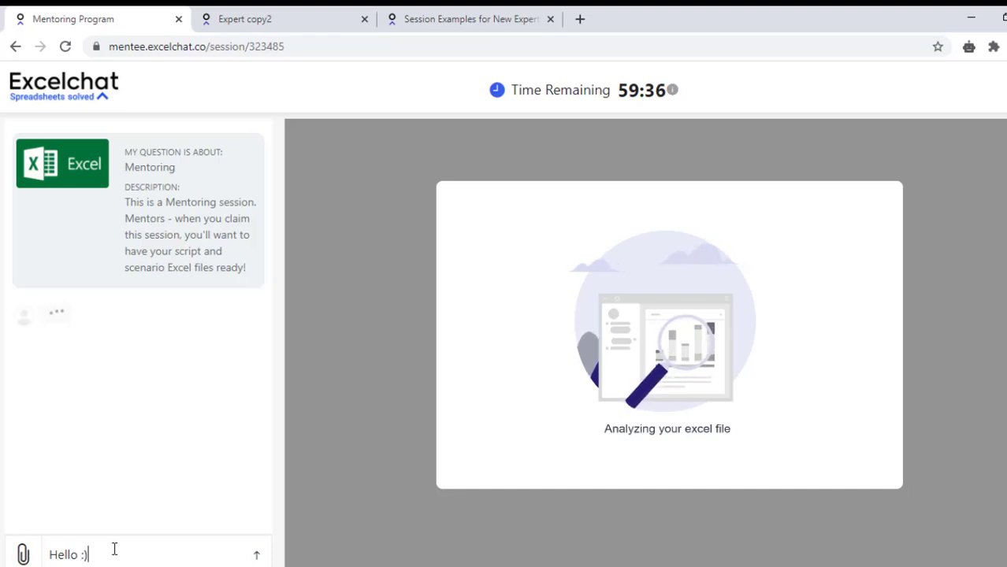
key(BackSpace)
key(BackSpace)
key(BackSpace)
text(.)
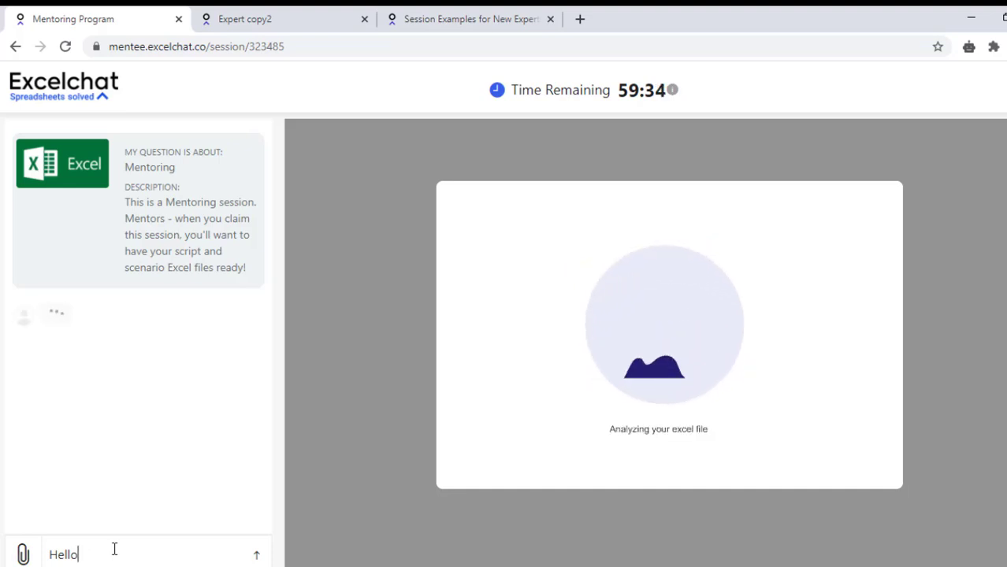
text(..)
key(Return)
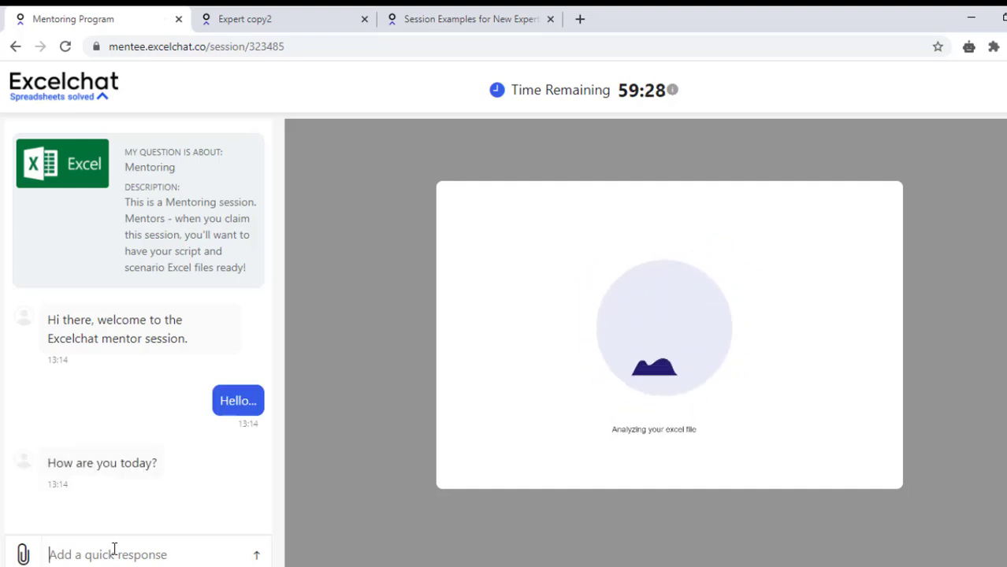
Reply 'I'm fine' and ask the mentor 'What about you'.
text(Fi)
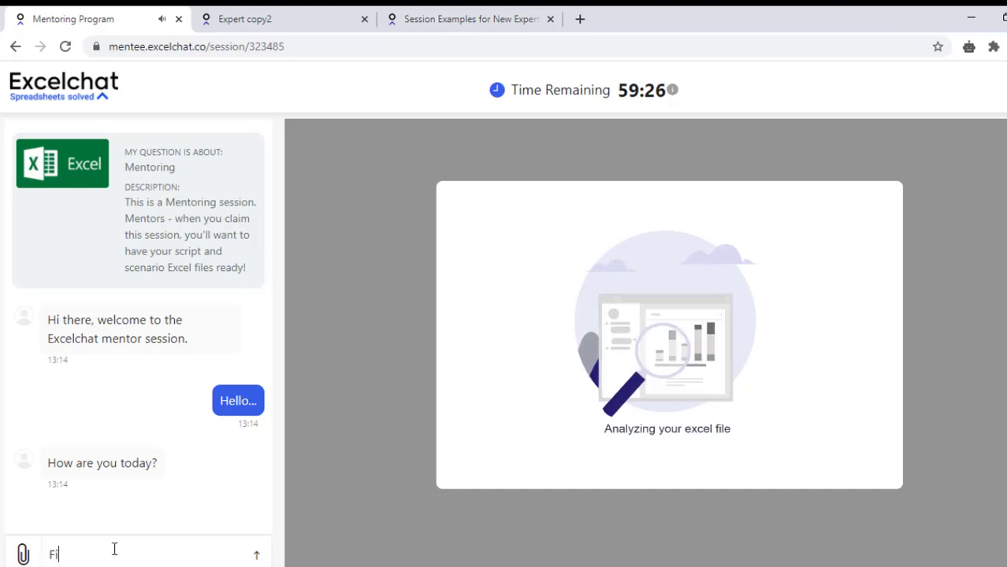
key(BackSpace)
key(BackSpace)
key(BackSpace)
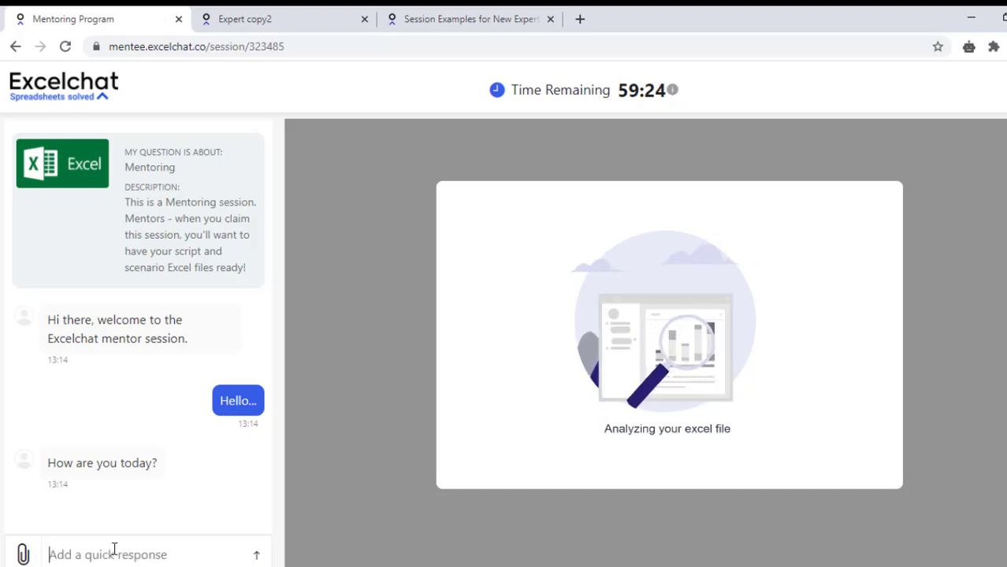
text(O)
key(BackSpace)
text(I'm)
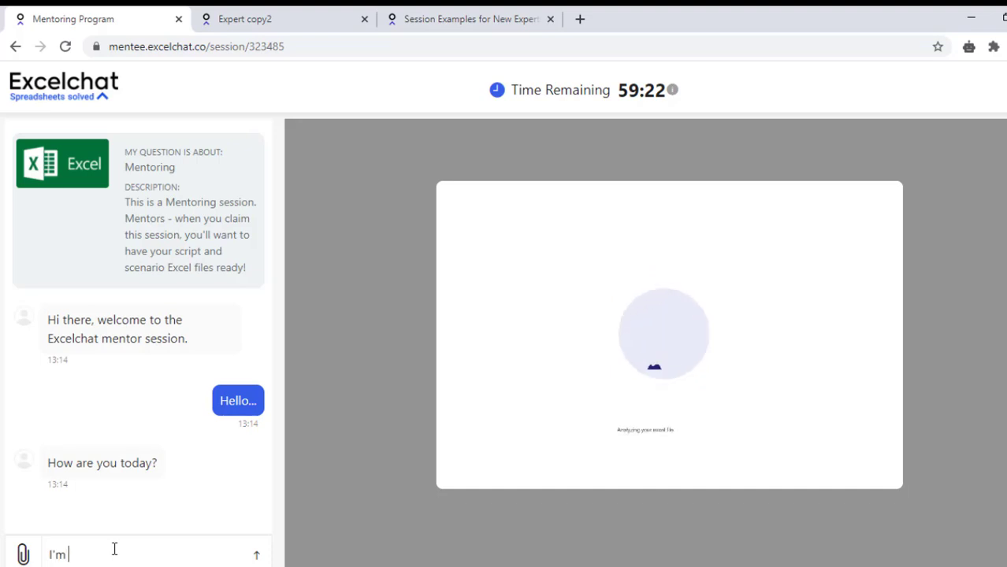
text( fine)
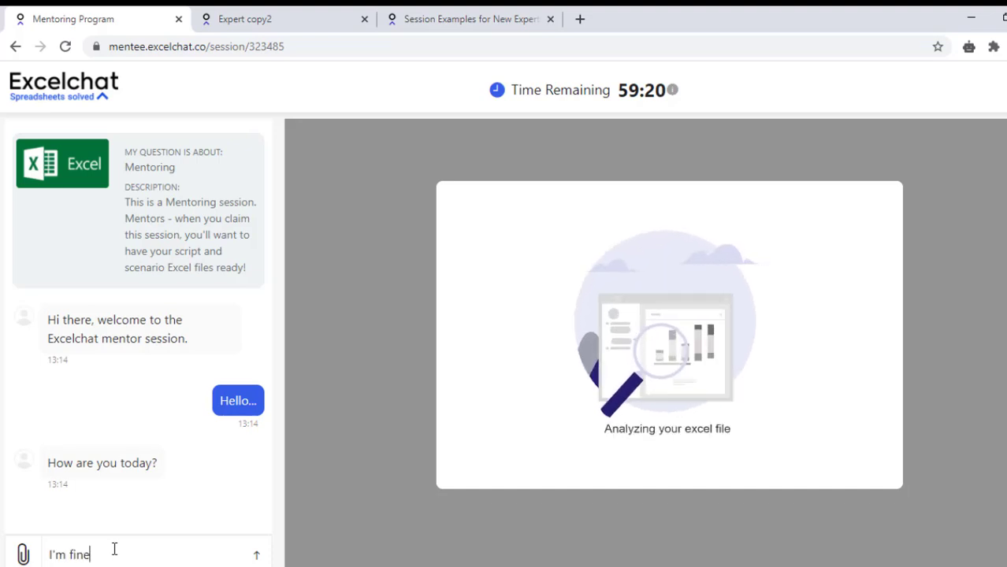
key(Return)
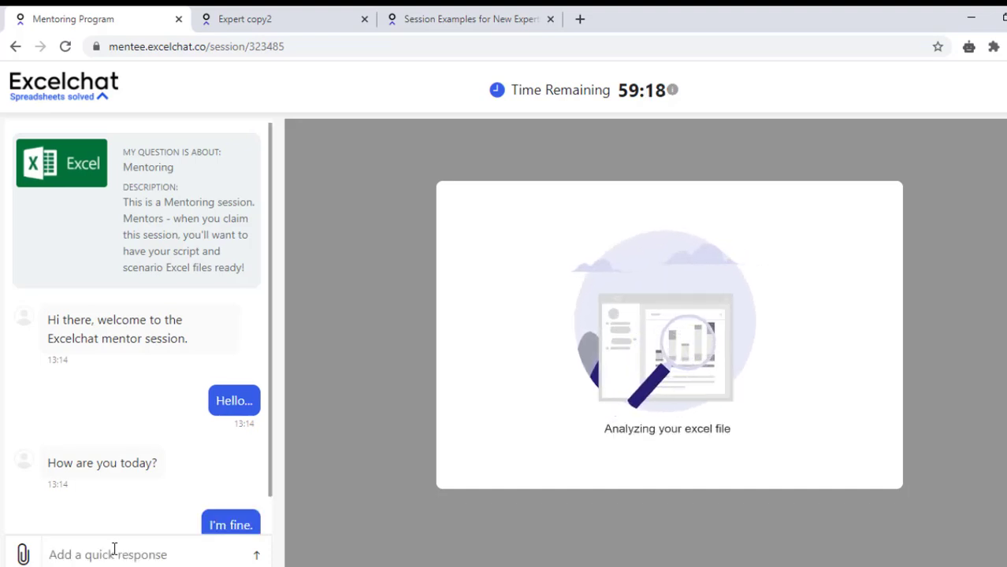
text(What ab)
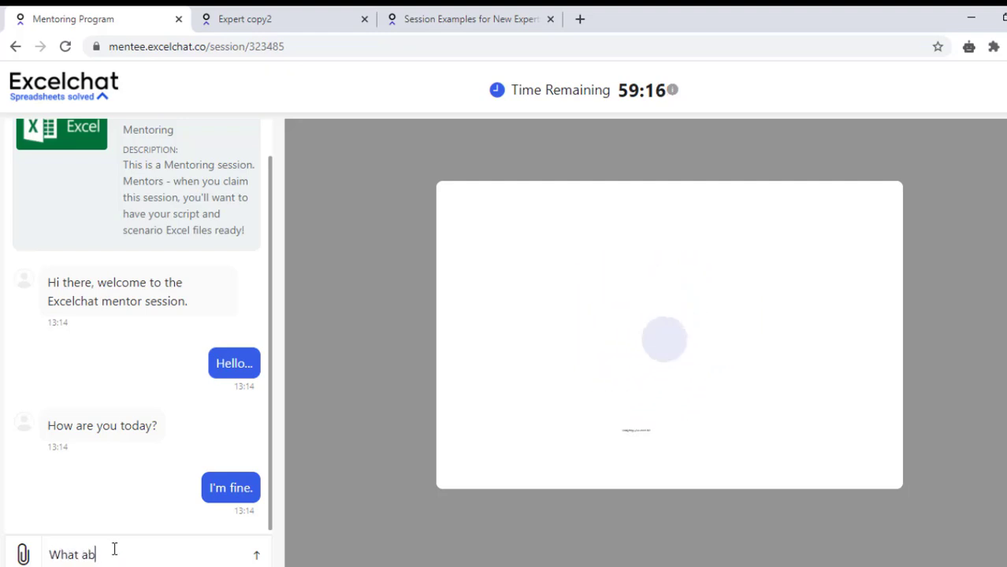
text(out you)
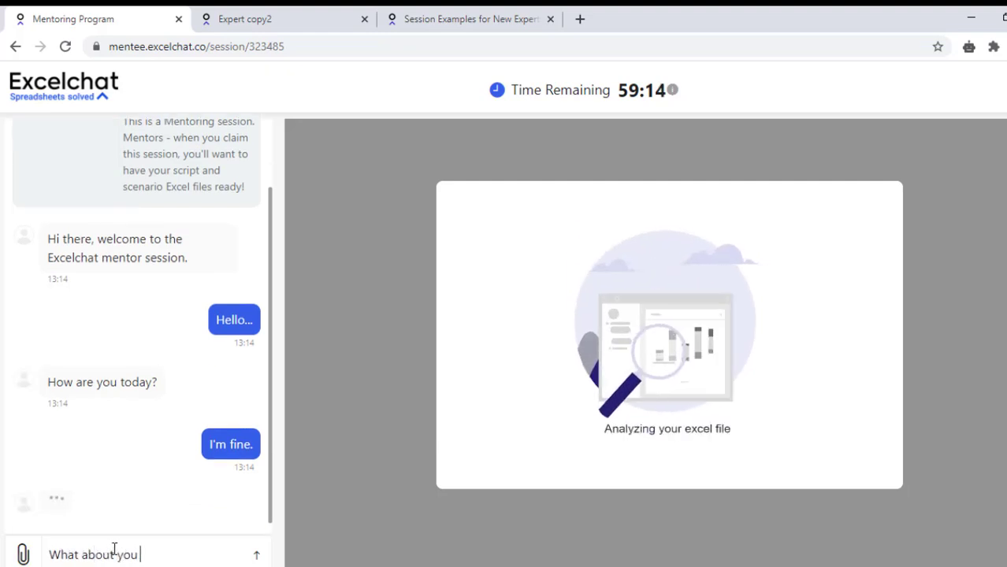
key(Return)
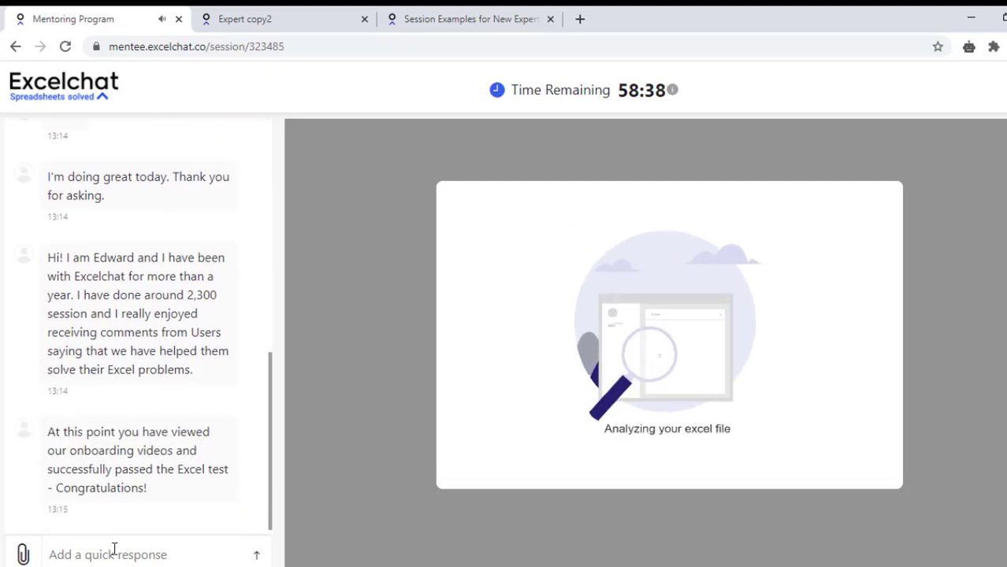
Send 'Thank you!' to the mentor, then acknowledge the FAQ tip with 'Okay.'.
click(114, 549)
text(Thank y)
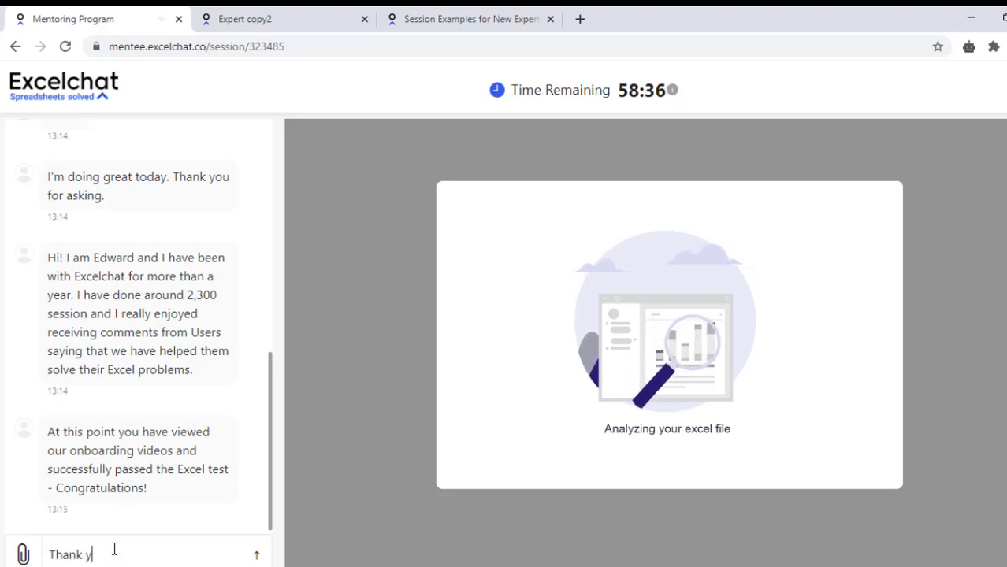
text(!)
key(Return)
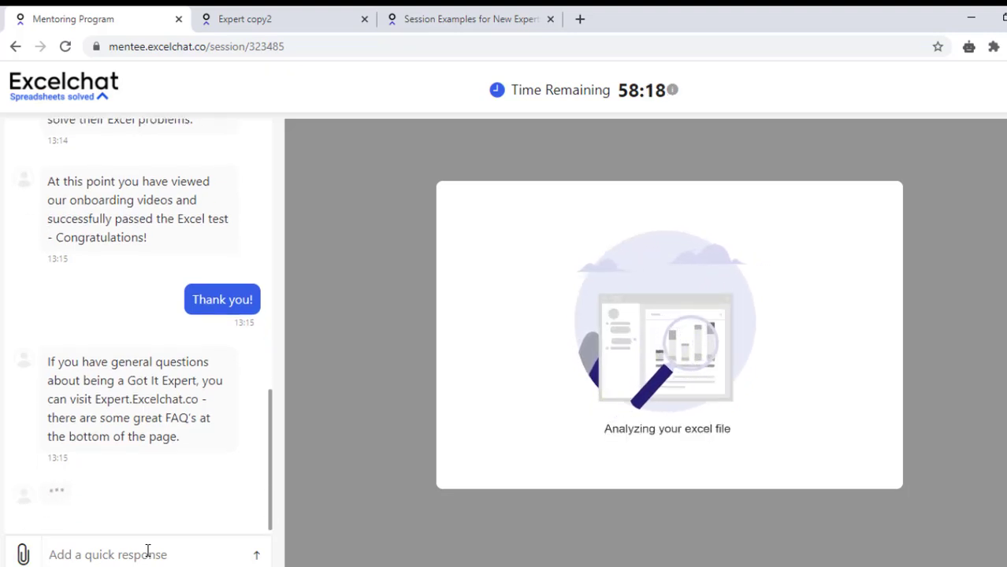
text(Okay)
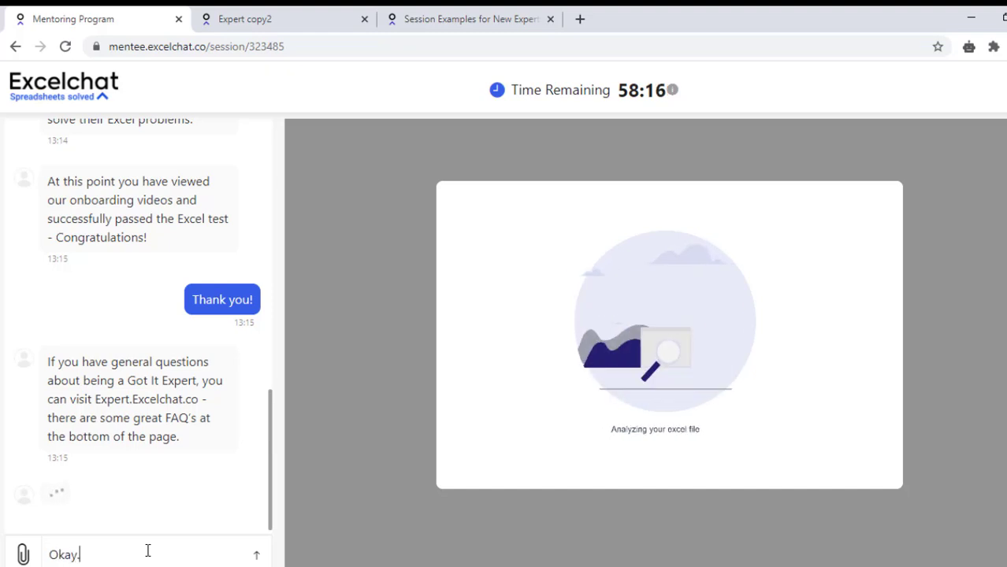
text(.)
key(Return)
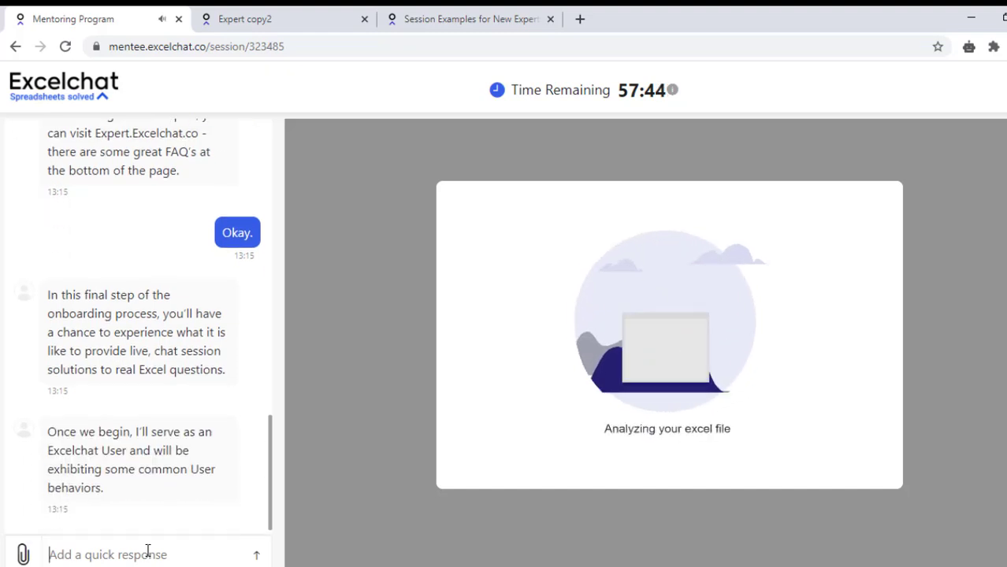
Reply 'Noted.' to the evaluation notes, then tell the mentor 'I'm ready :)'.
click(147, 551)
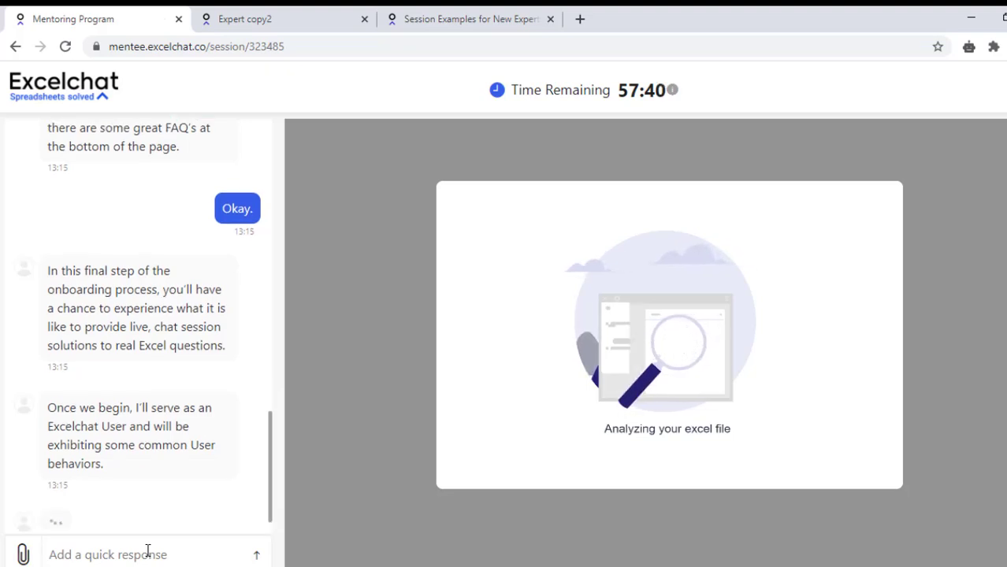
text(Noted)
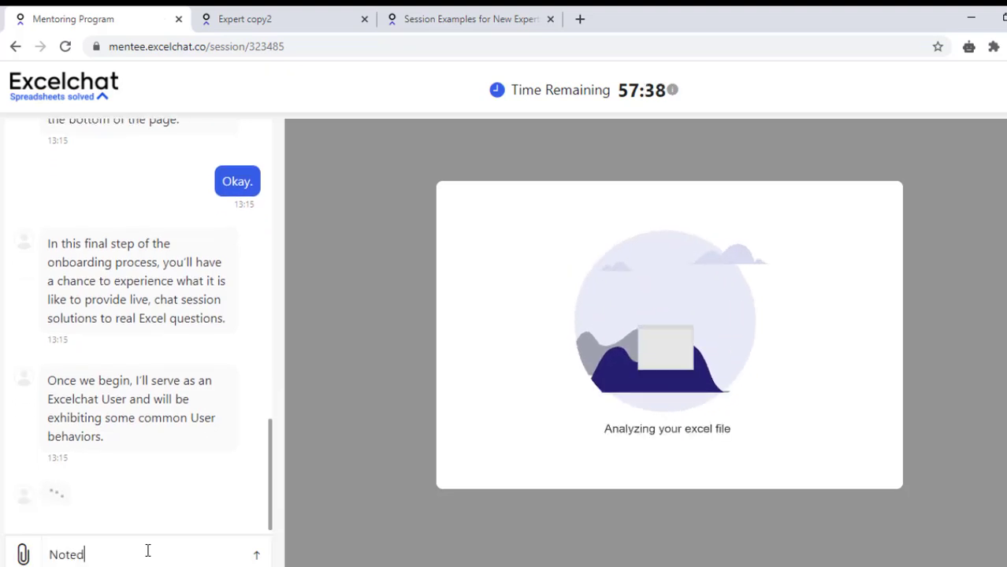
text(.)
key(Return)
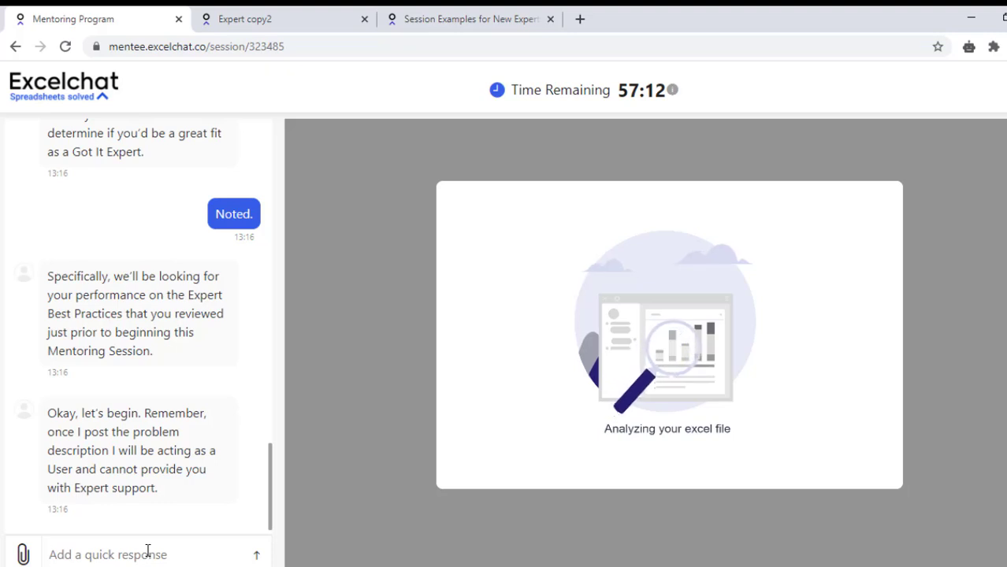
text(I'm r)
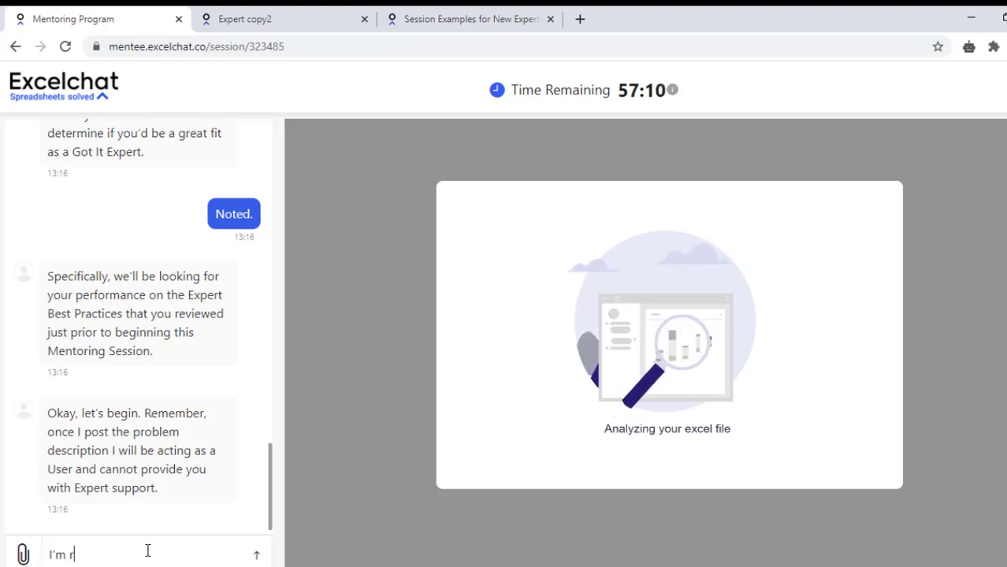
text(eady :)
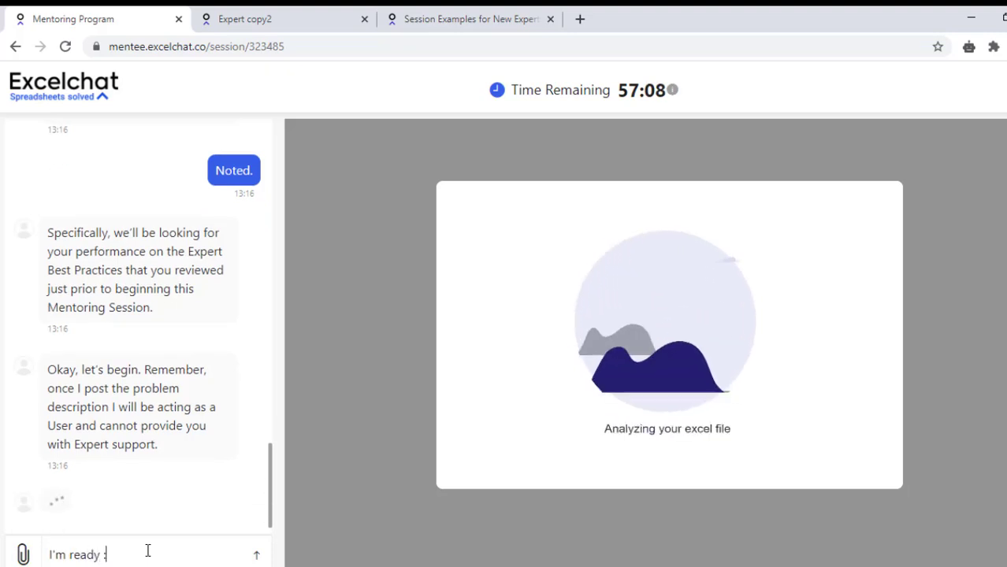
text())
key(Return)
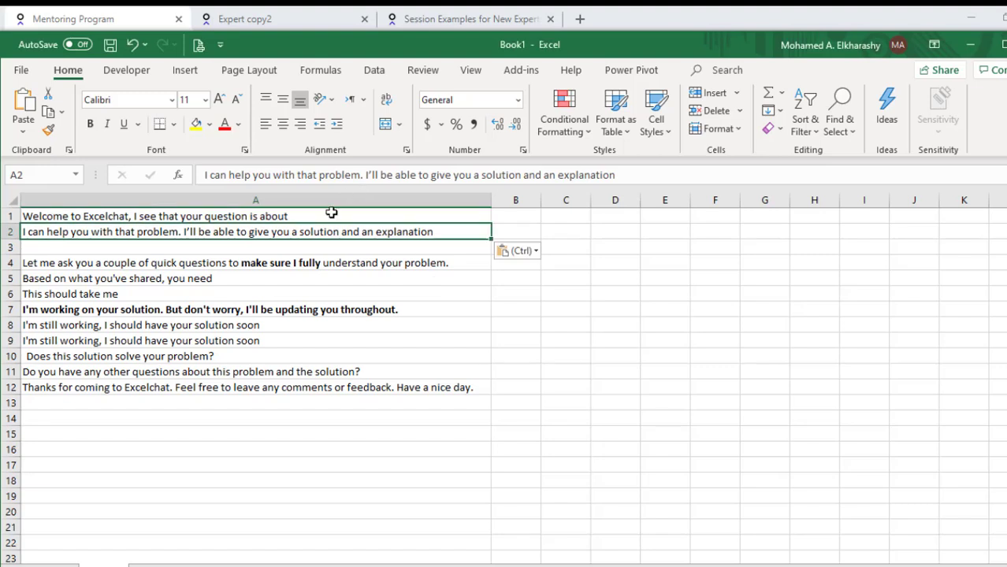
Add 'fixing formulas' to the end of cell A1's welcome line, then switch back to Excelchat.
click(323, 216)
double_click(324, 216)
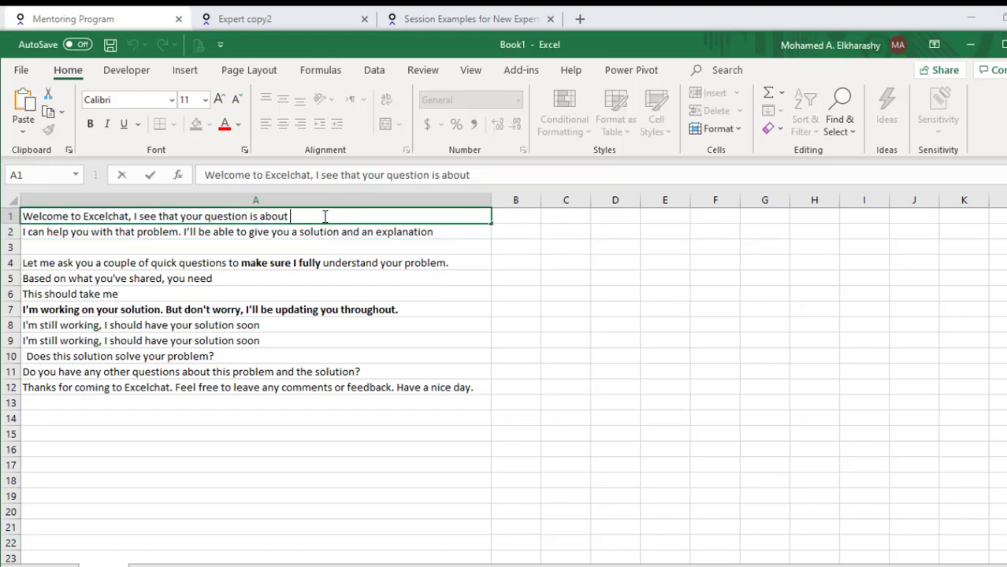
text(fixing )
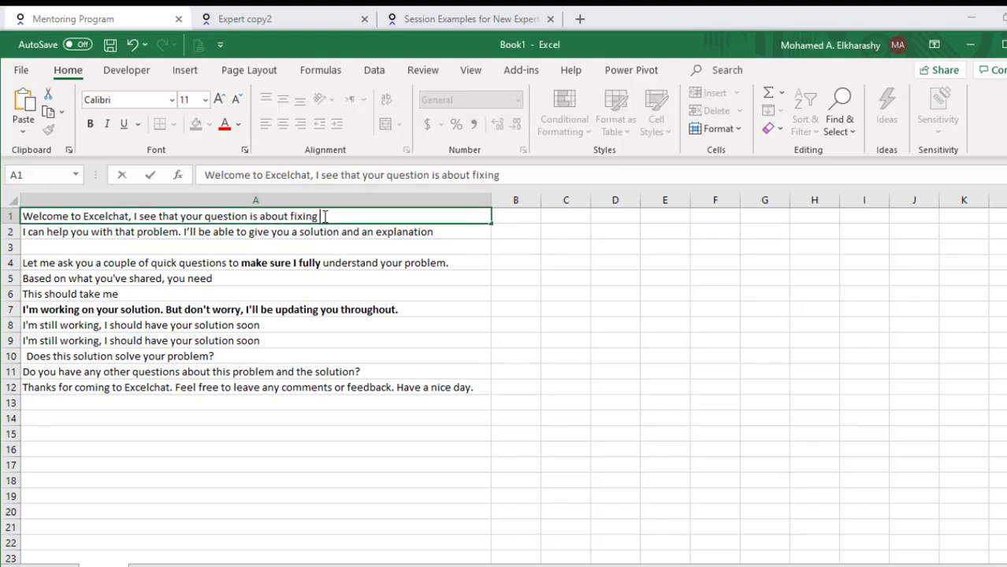
text(formula)
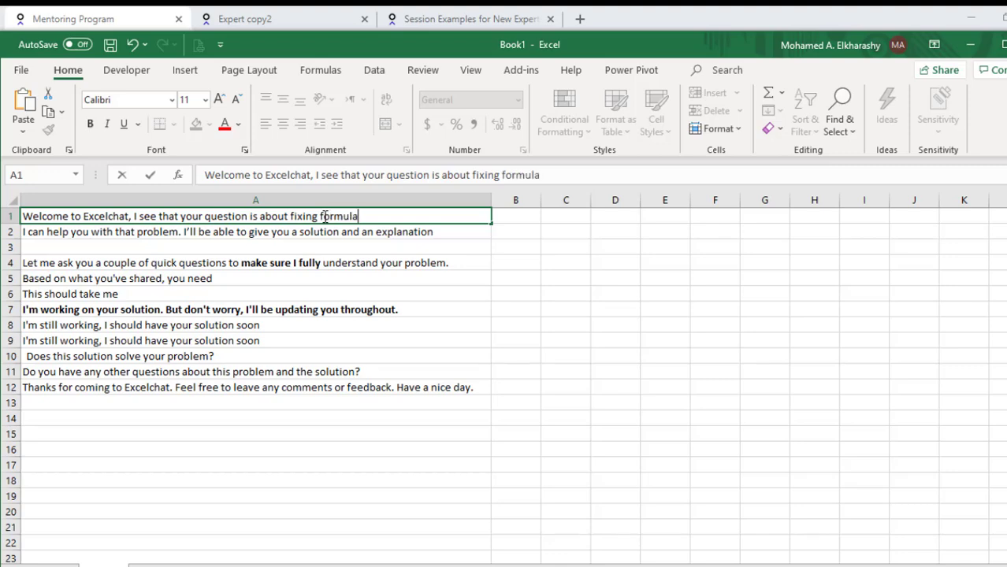
text(s.)
key(Return)
click(325, 216)
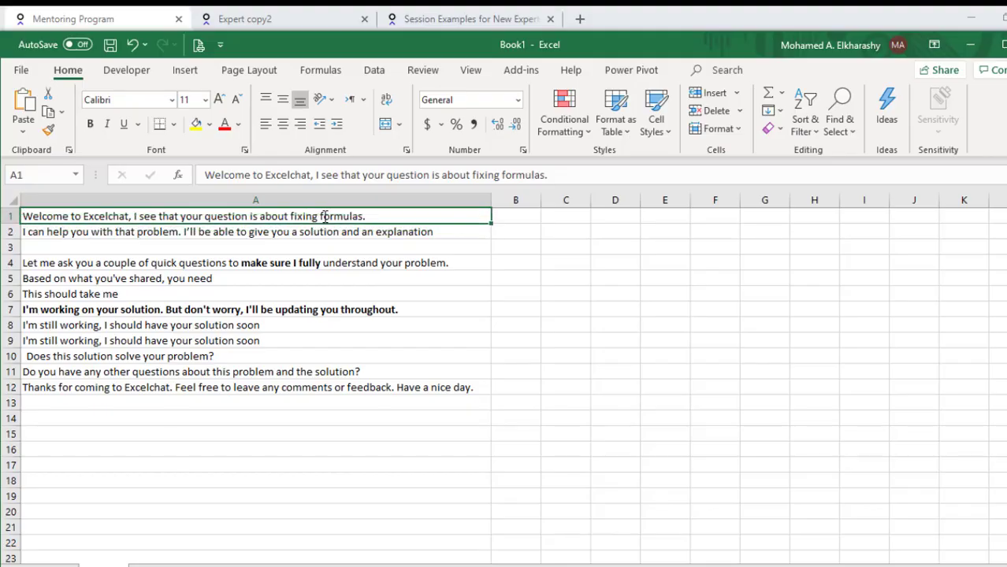
key(alt+Tab)
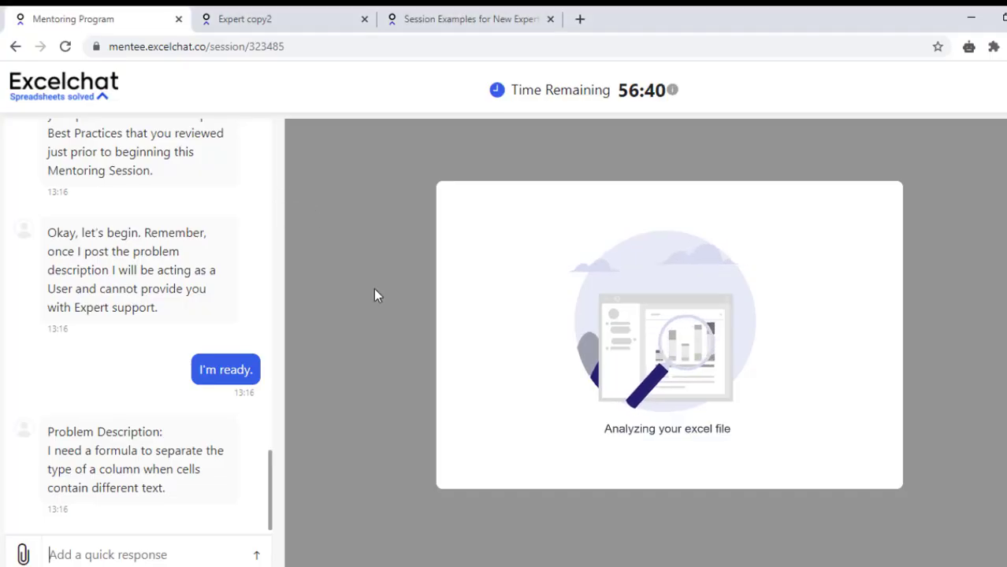
Reload the Excelchat session and send the 'about fixing formulas' welcome message.
click(362, 45)
key(Return)
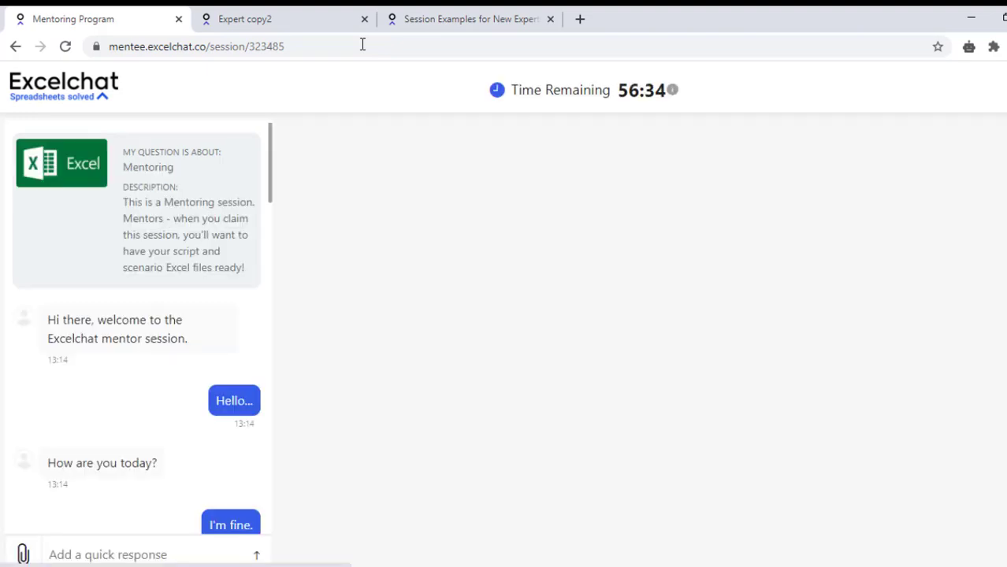
scroll(153, 361, down, 1)
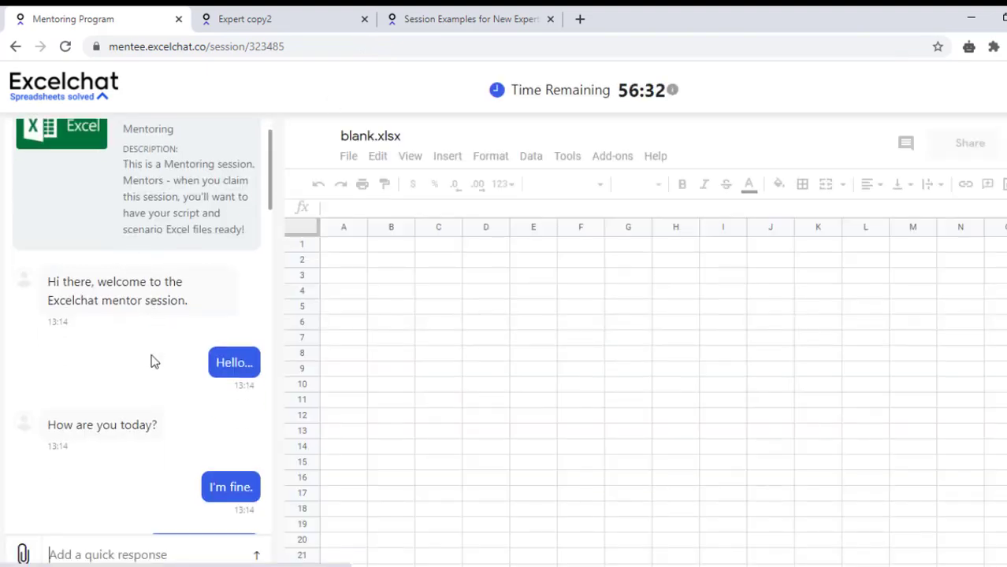
scroll(153, 361, down, 4)
scroll(142, 472, down, 3)
scroll(157, 473, down, 4)
scroll(170, 465, down, 4)
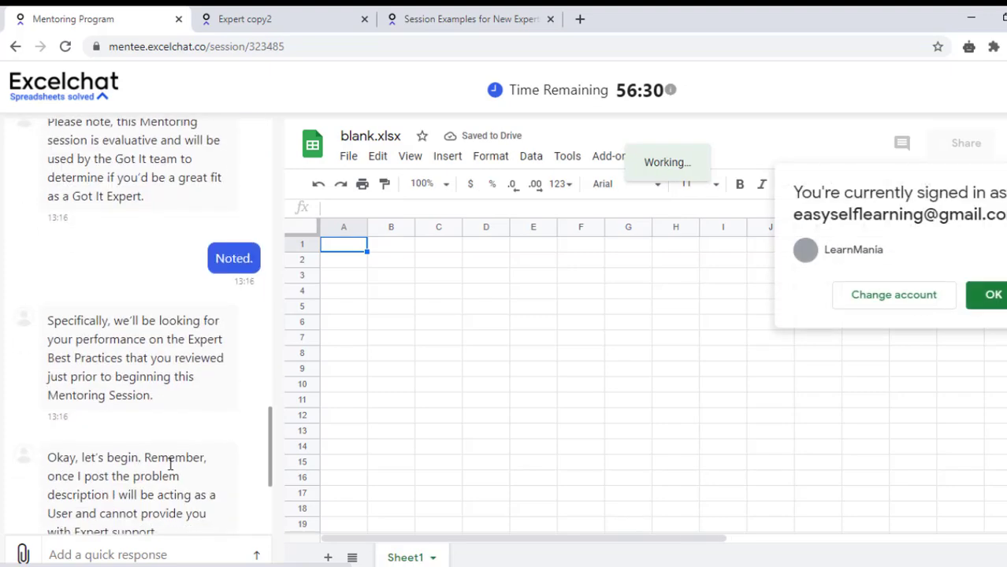
scroll(170, 464, down, 5)
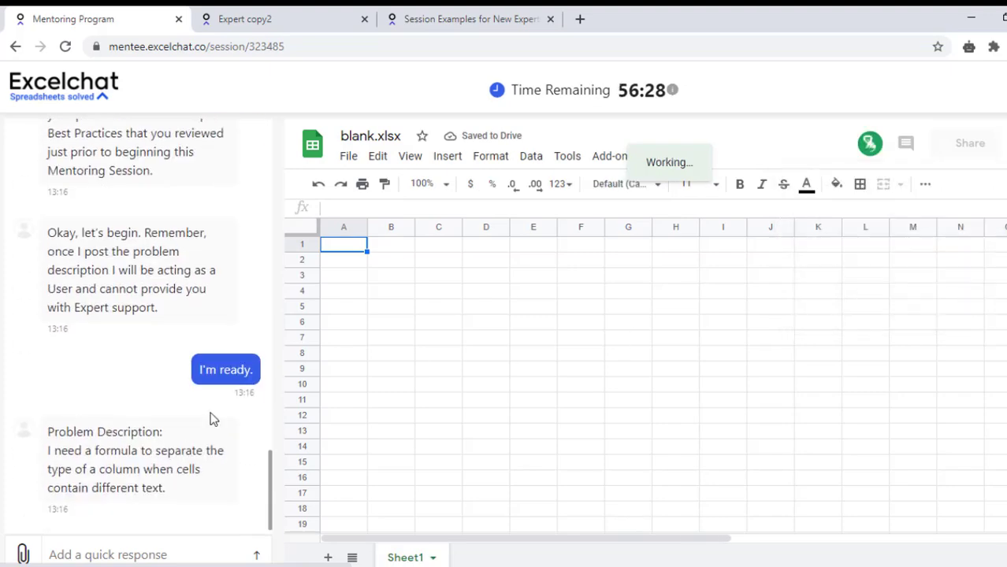
click(149, 545)
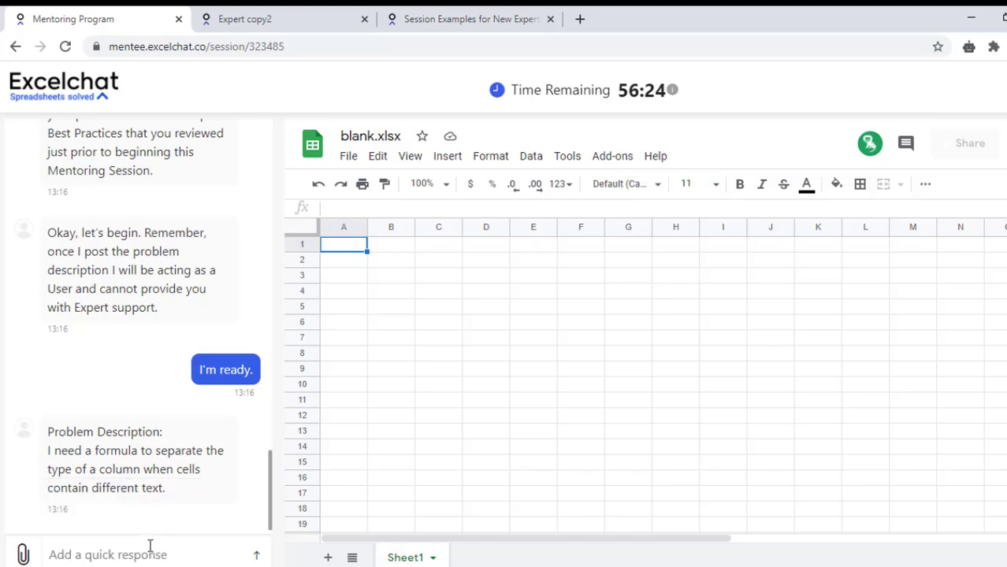
click(151, 536)
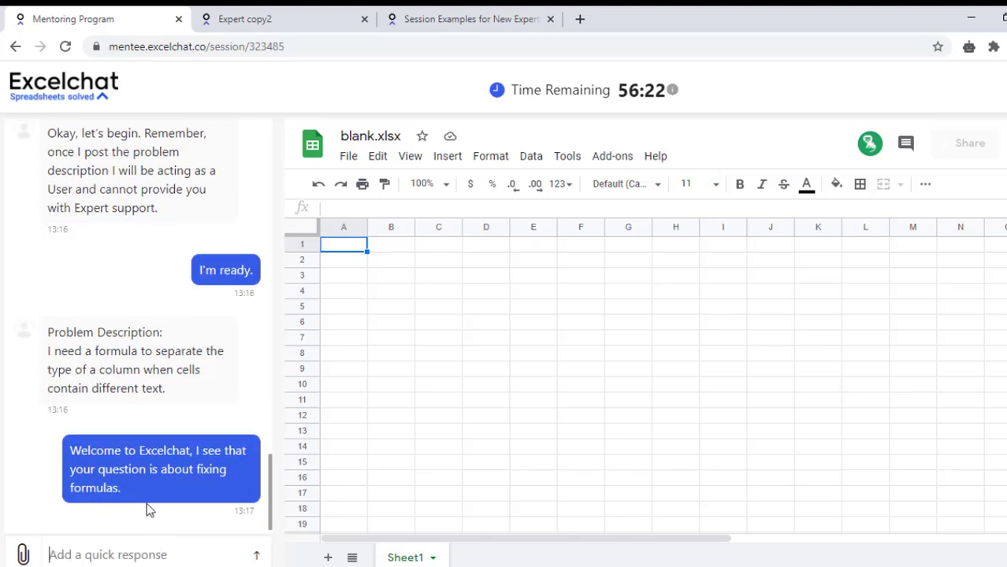
Copy the canned solution-and-explanation phrase from Excel into the chat reply box.
key(alt+Tab)
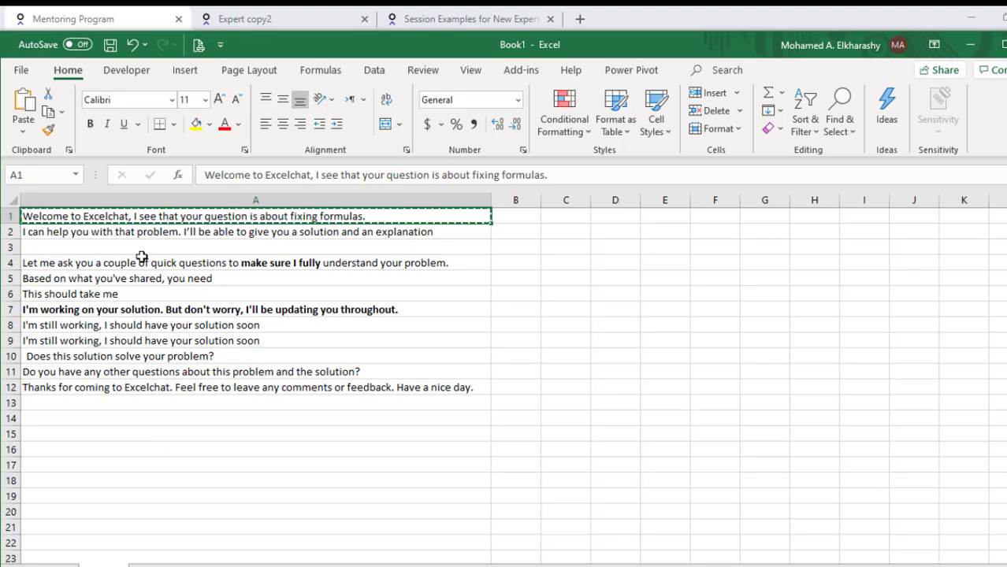
click(144, 230)
key(ctrl+c)
key(alt+Tab)
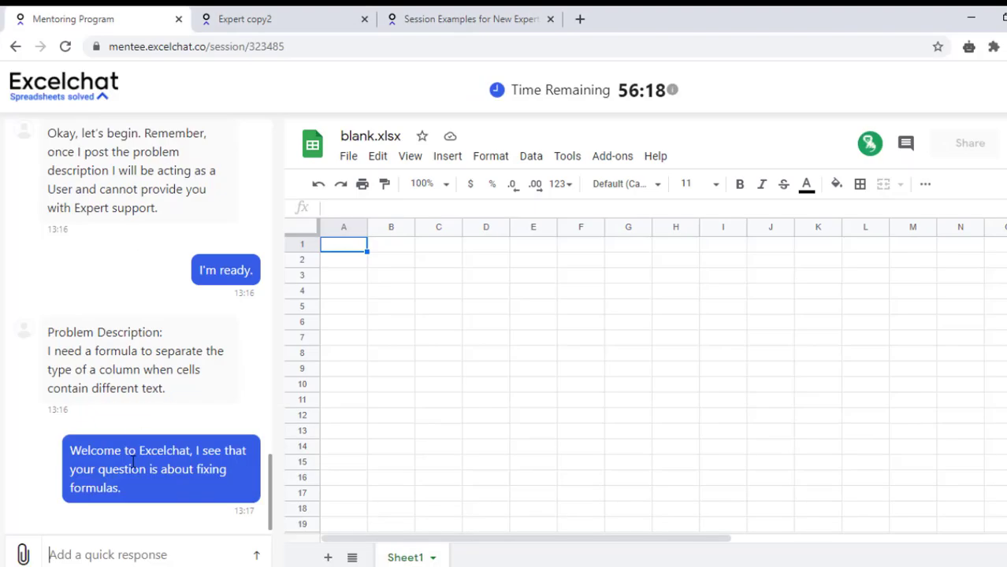
key(ctrl+v)
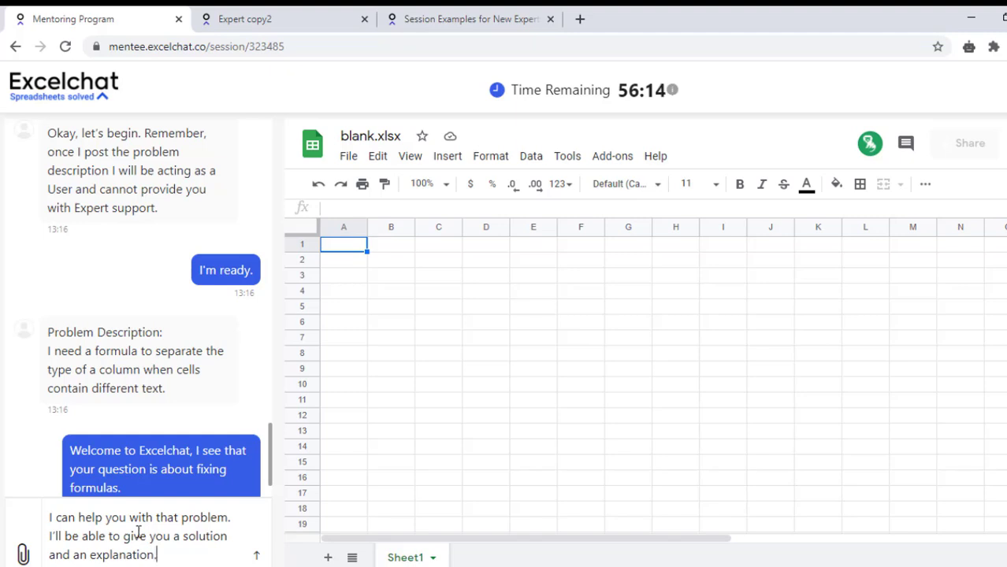
Send the pasted help offer, then ask 'Could you please share your data?'.
key(Return)
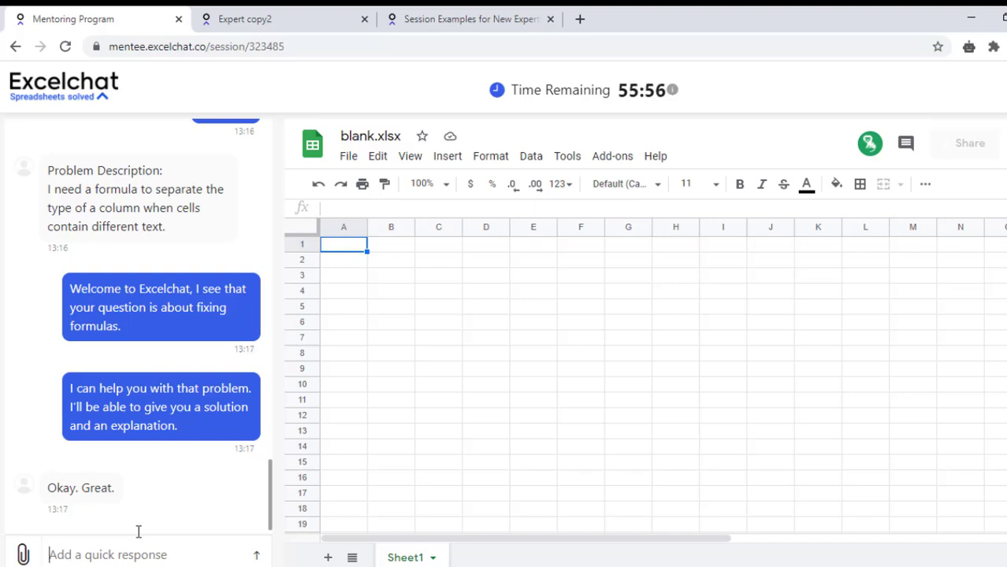
text(C)
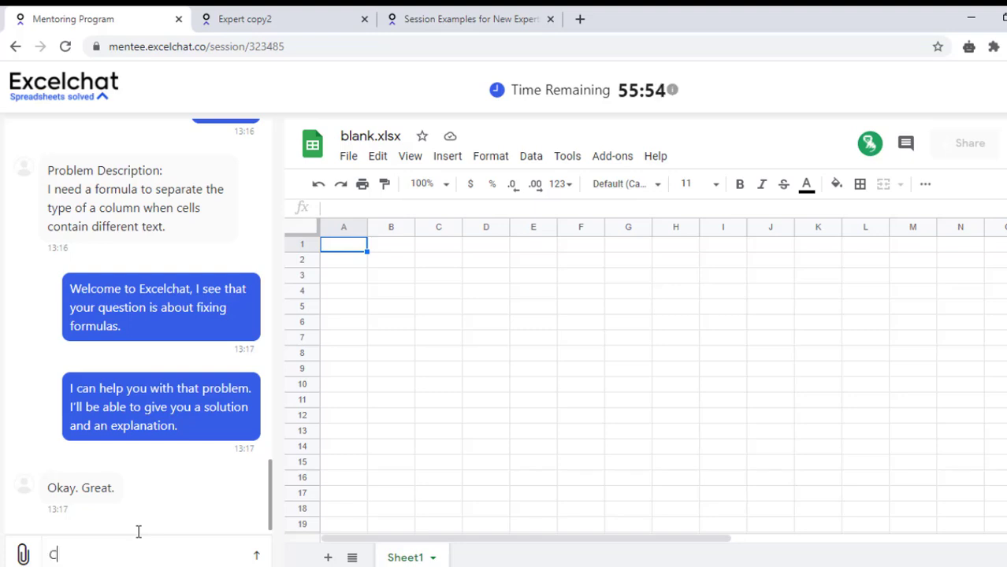
text(ould you)
text( please sha)
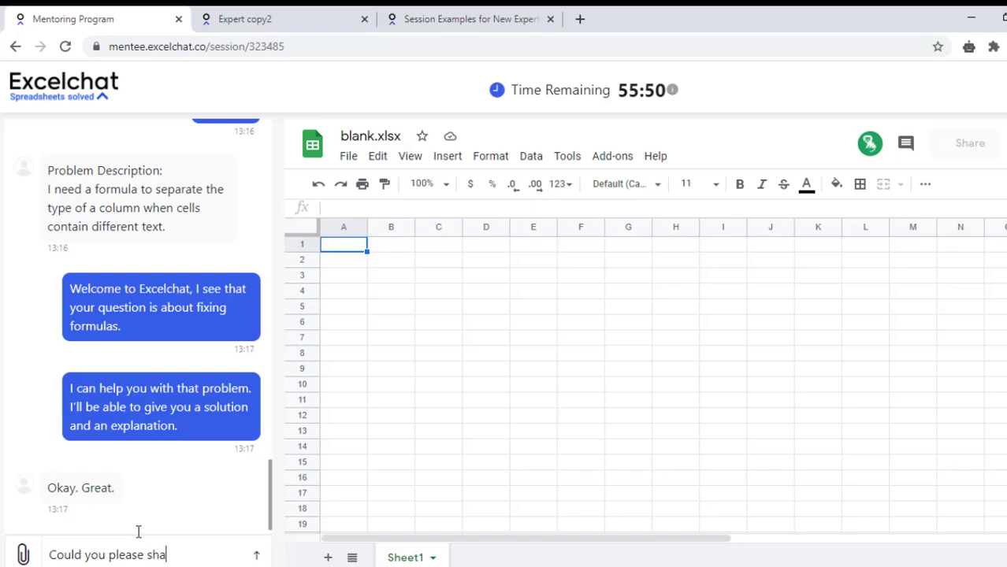
text(re your d)
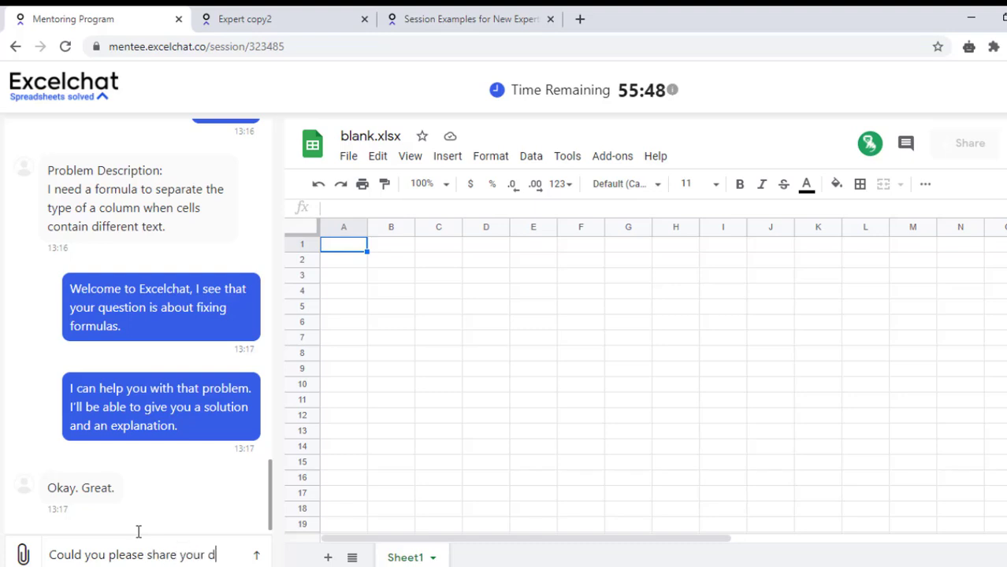
text(ata )
text(?)
key(Return)
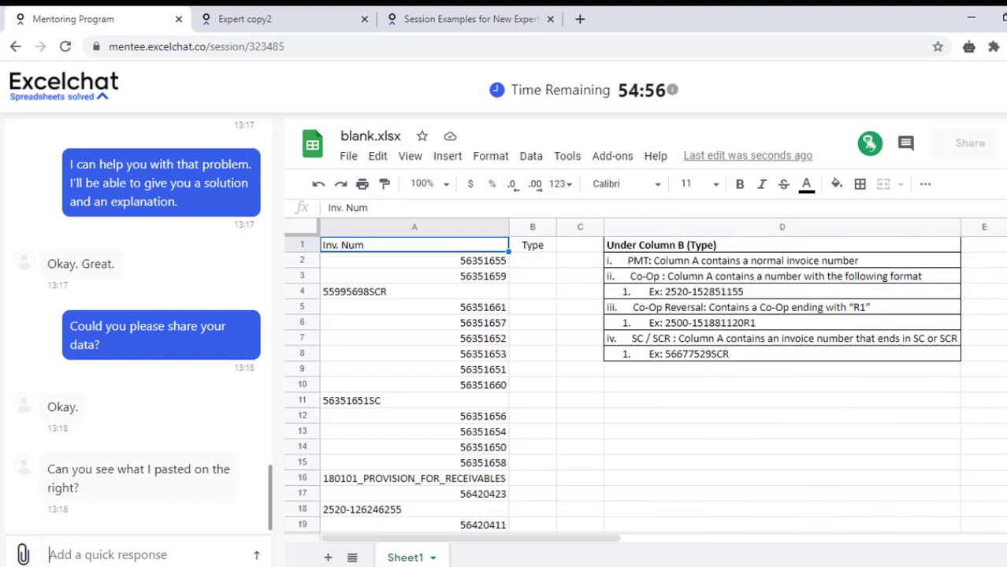
Send 'Yes, I can see column A for Inv. Num.' and a note about column D's rules.
text(Y)
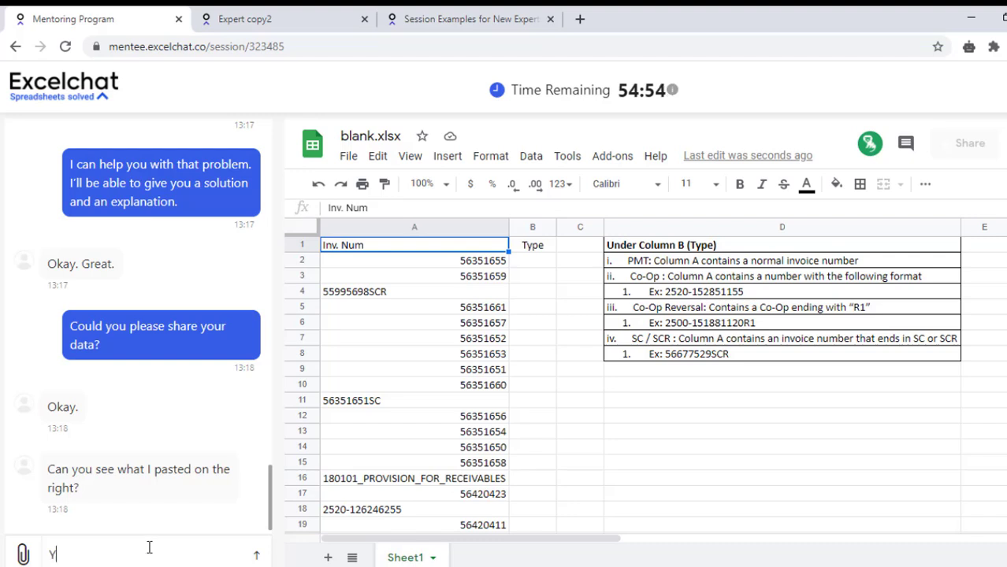
text(es, I c)
text(an see col)
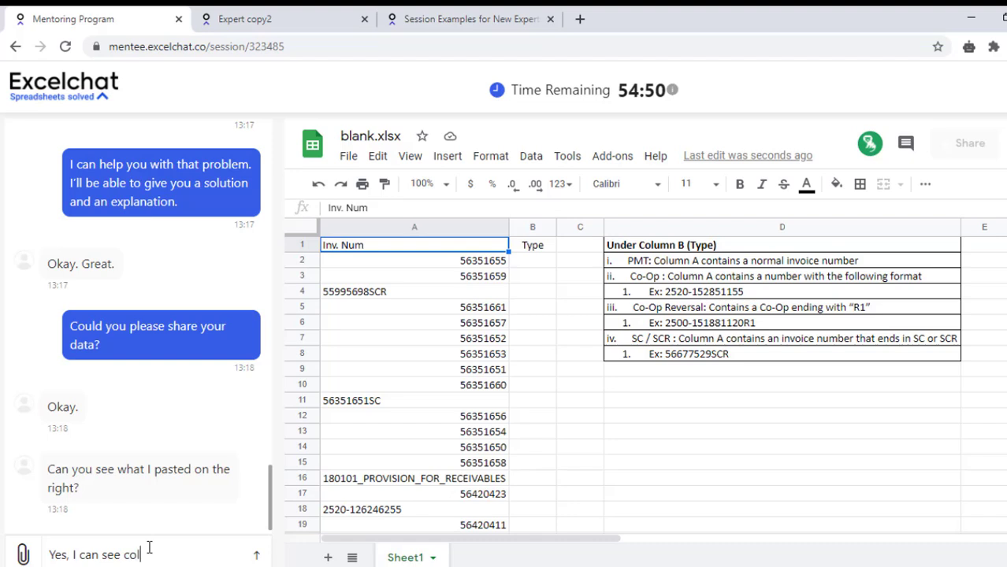
text(umn )
text(A )
text(for)
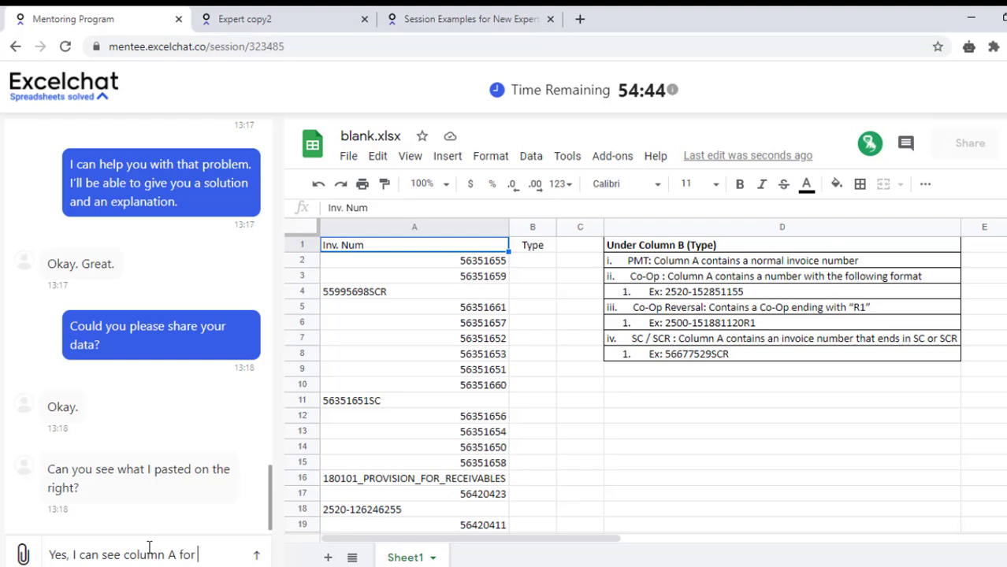
text( Inv.)
text( Num)
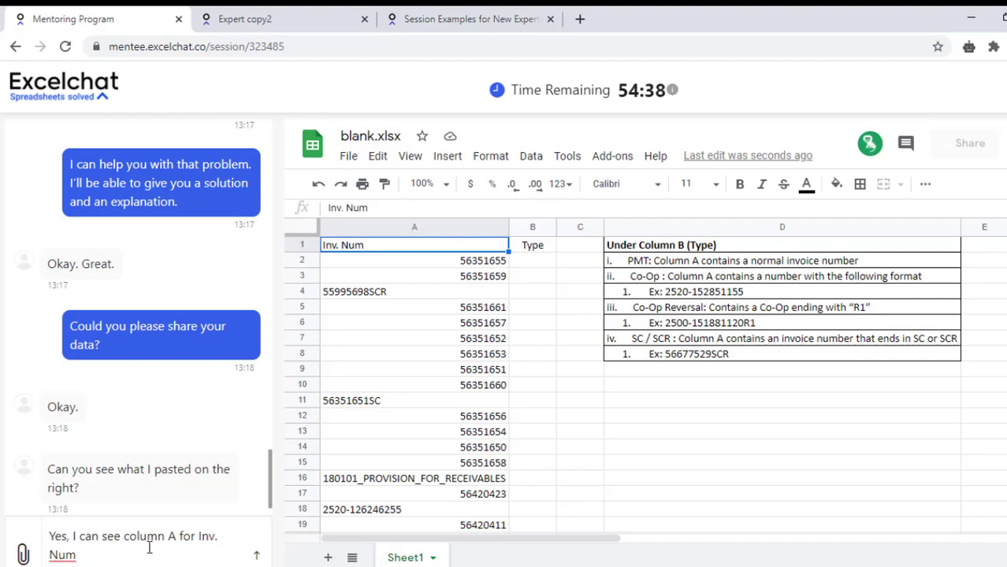
text(.)
key(Return)
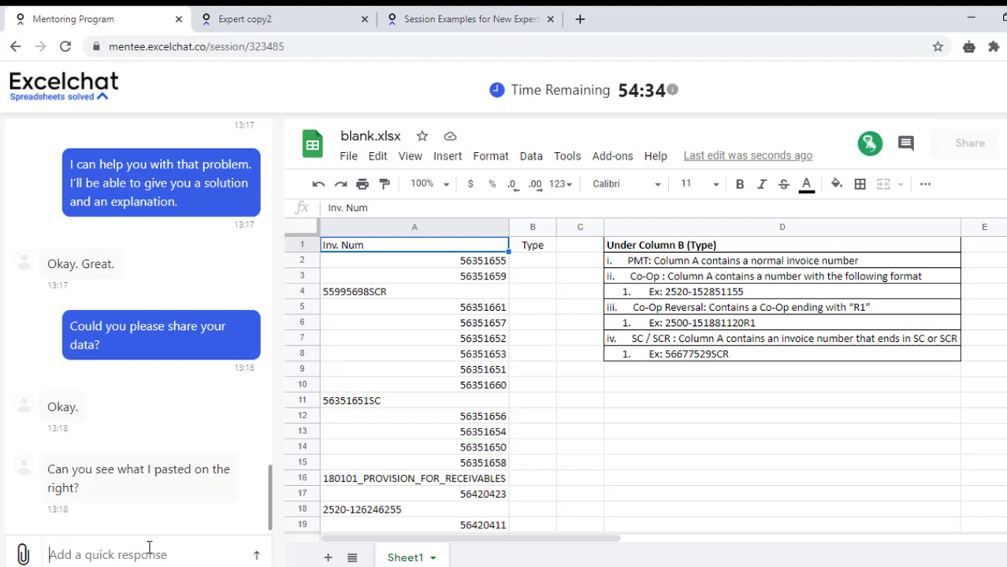
text(I)
key(BackSpace)
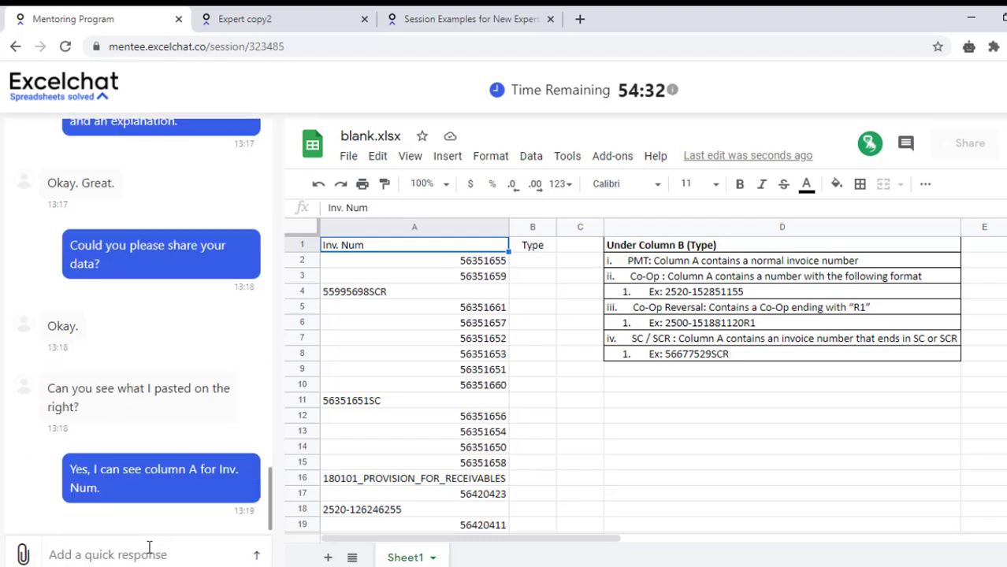
text(Also I )
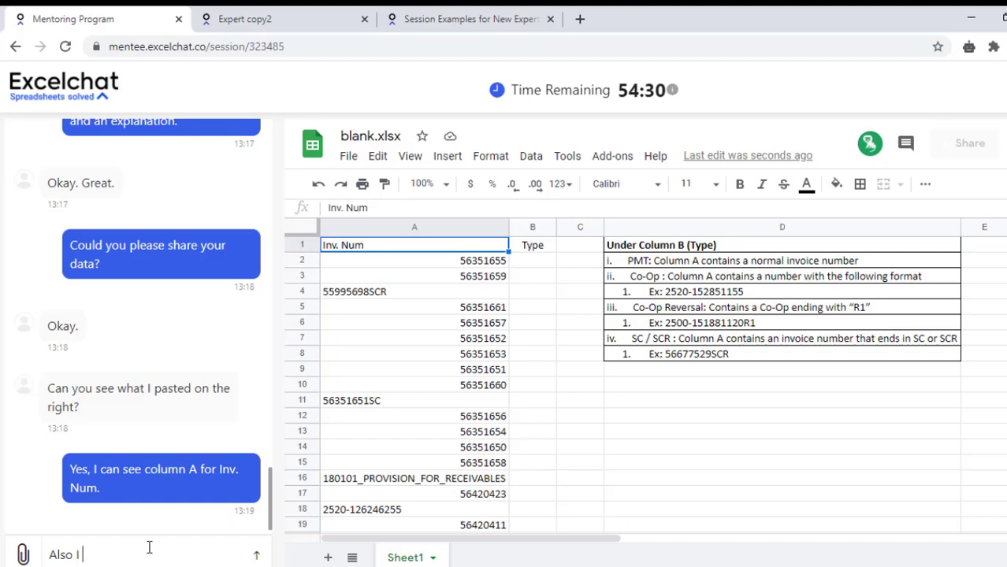
text(see)
text( column)
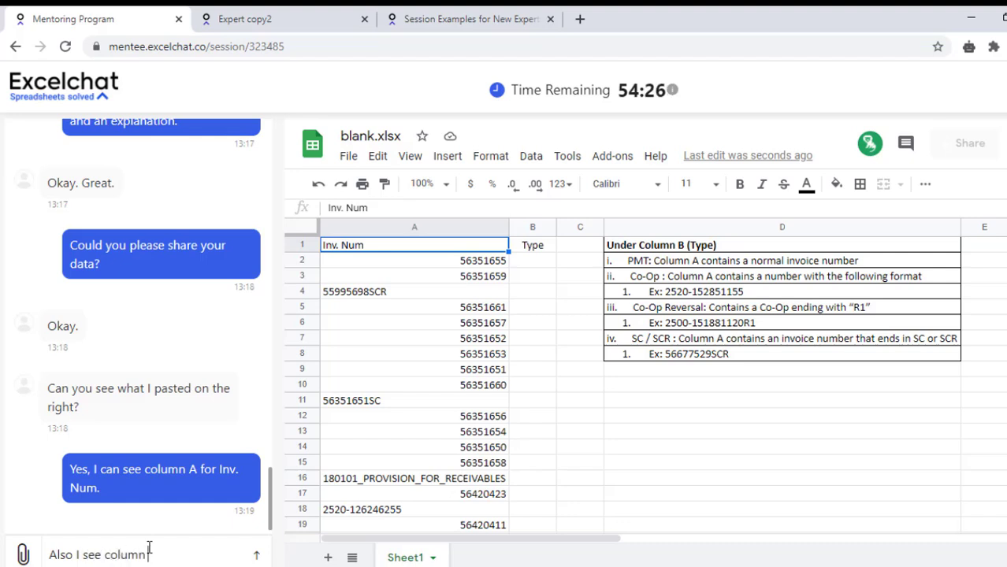
text( D which )
text(contains w)
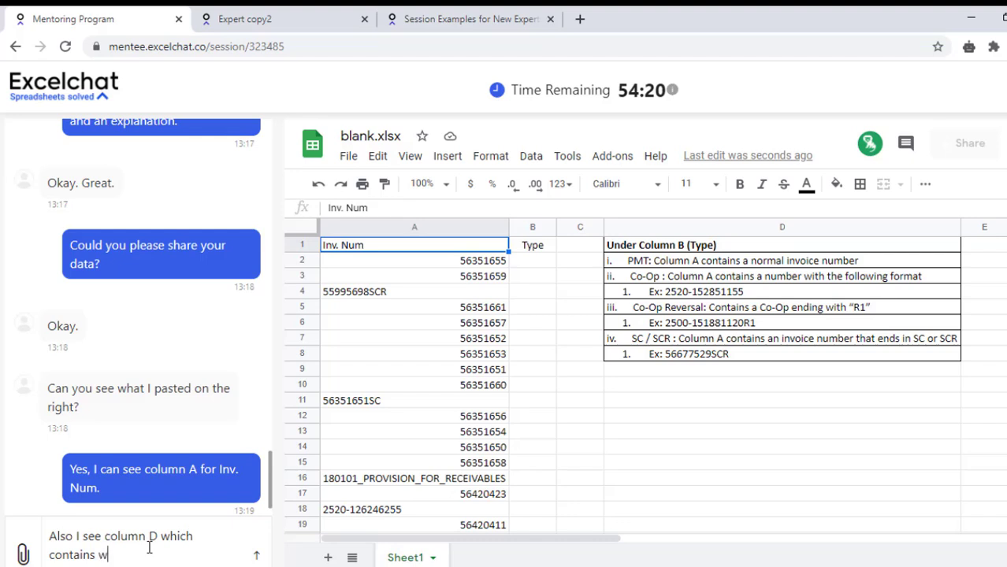
text(hat d)
text(o you need )
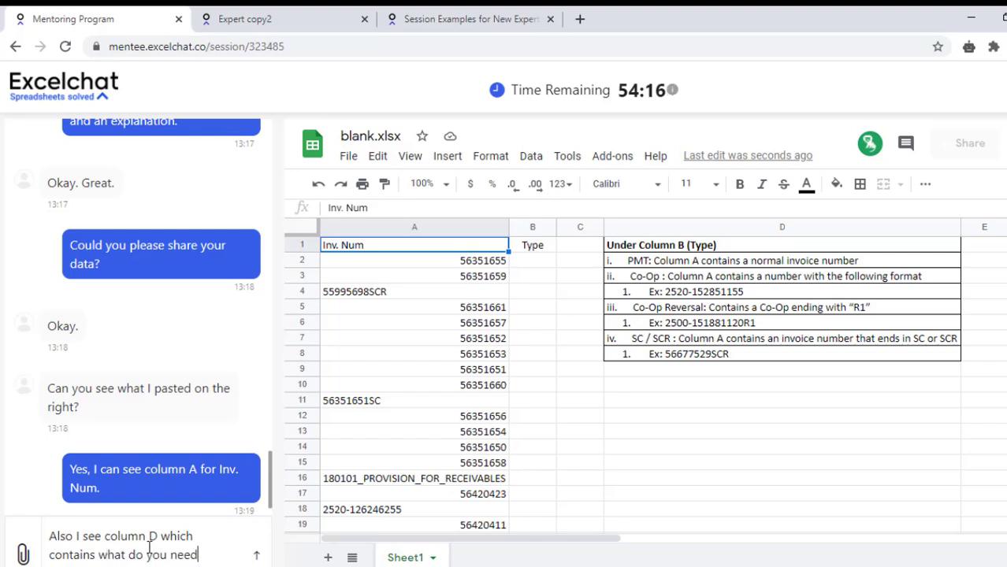
text(to see )
text(in colu)
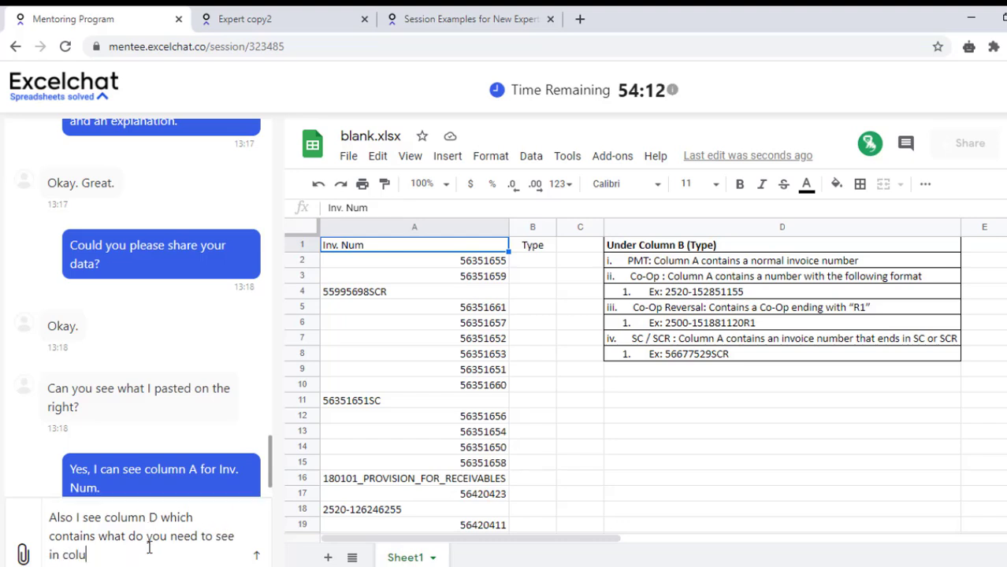
text(mn B.)
key(Return)
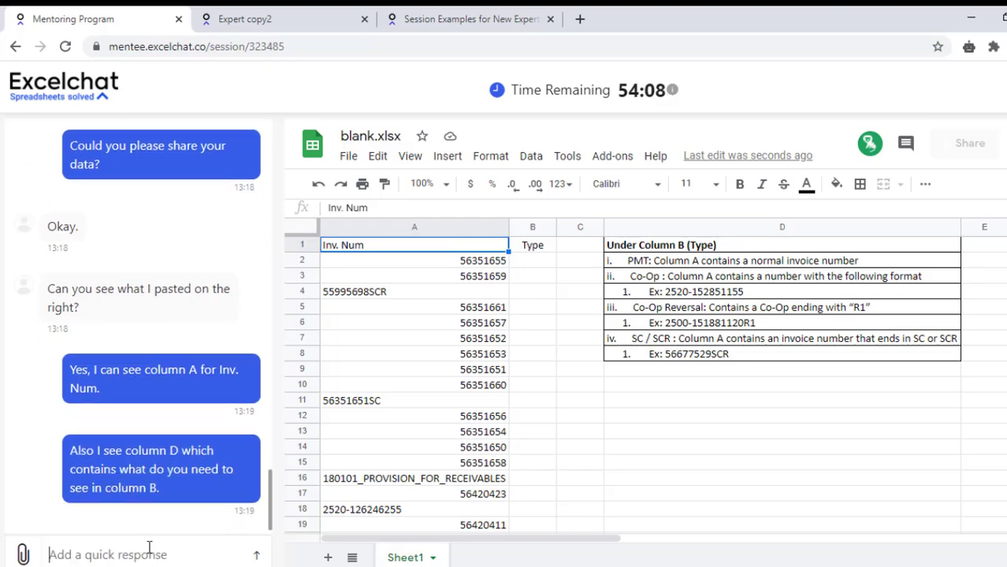
Send the canned 'Let me ask you a couple of quick questions' message.
key(alt+Tab)
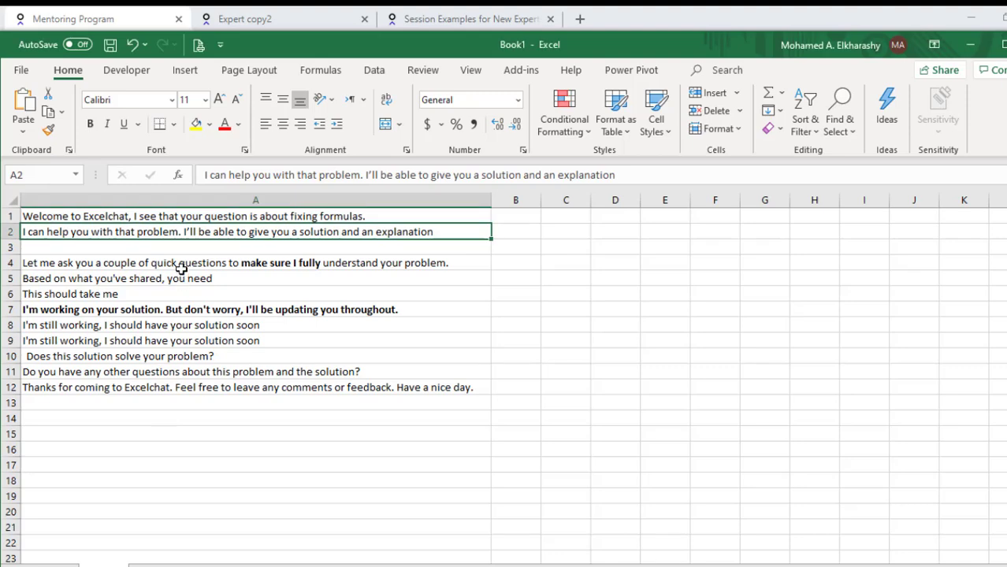
click(181, 268)
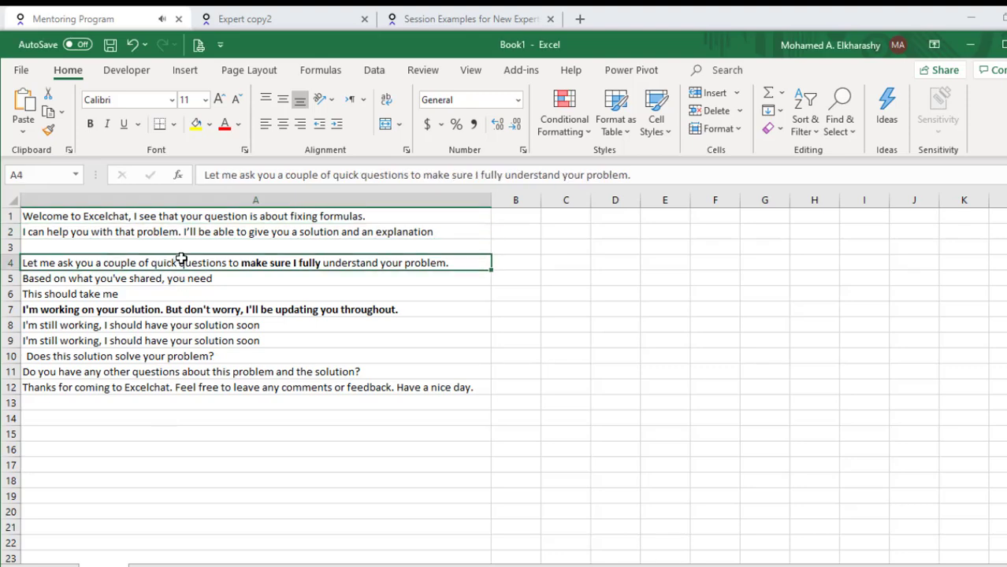
key(ctrl+c)
key(alt+Tab)
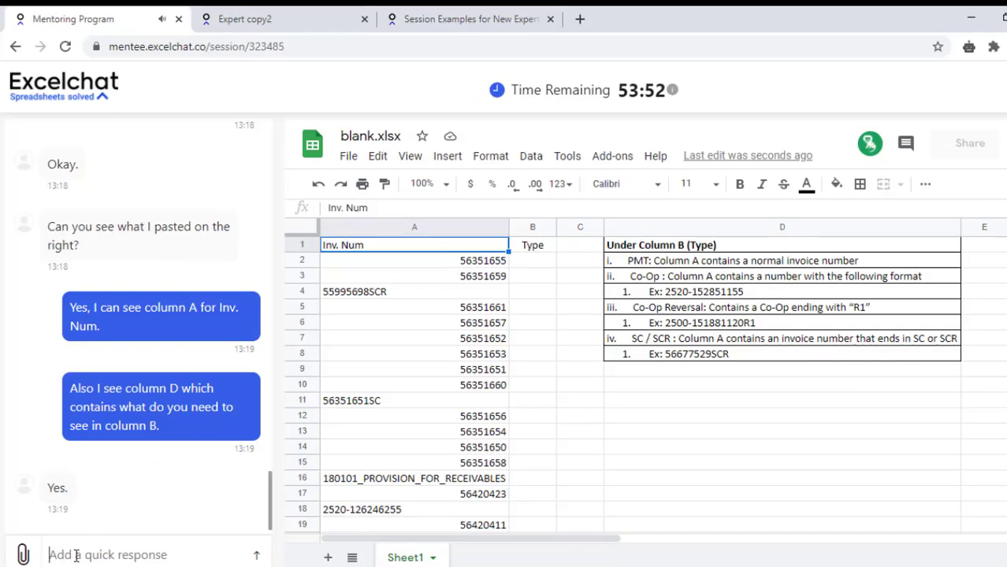
text(Let me ask you a couple of quick questions to make sure I fully understand your problem.)
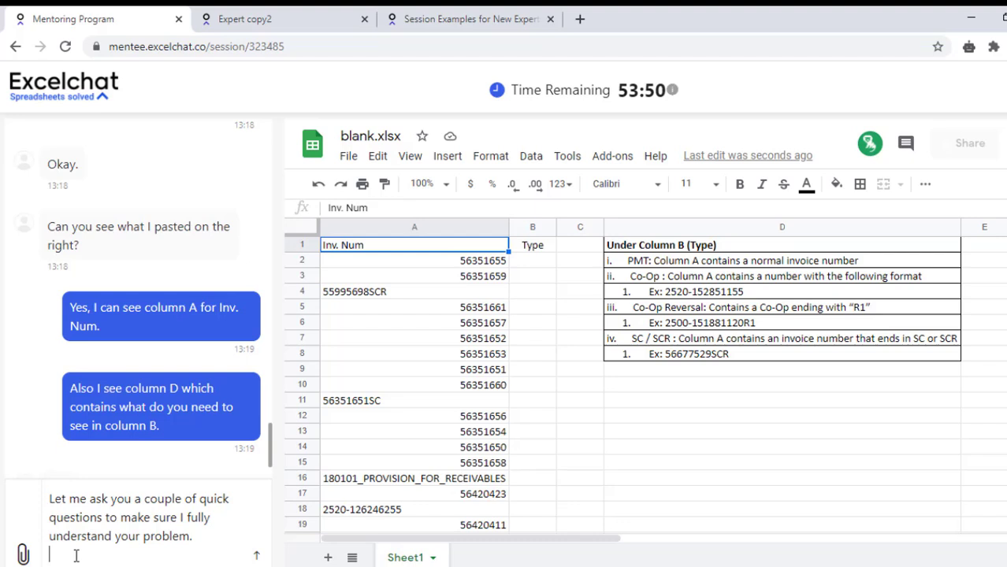
key(Return)
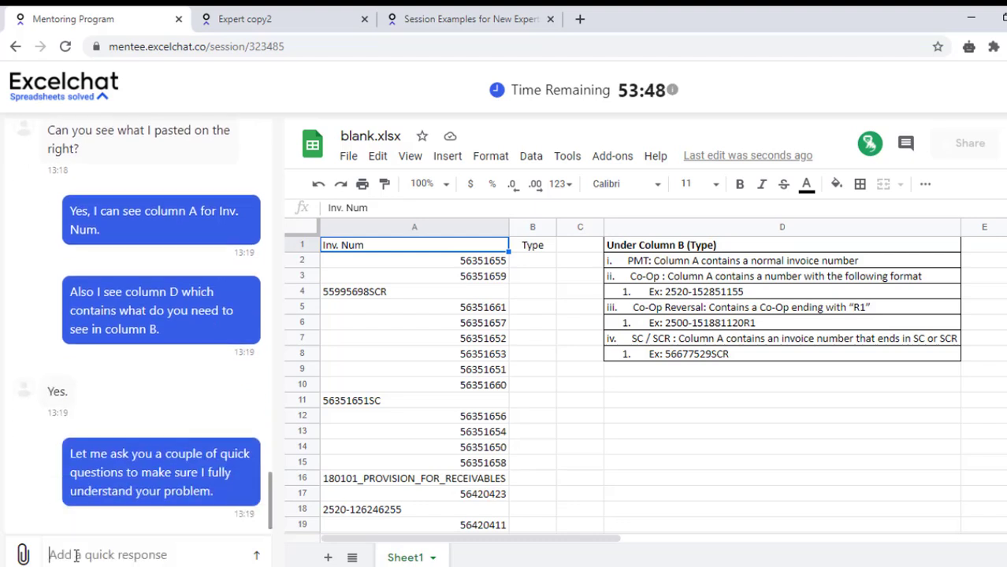
Review the invoice numbers in column A and the PMT rule in cell D2.
click(417, 228)
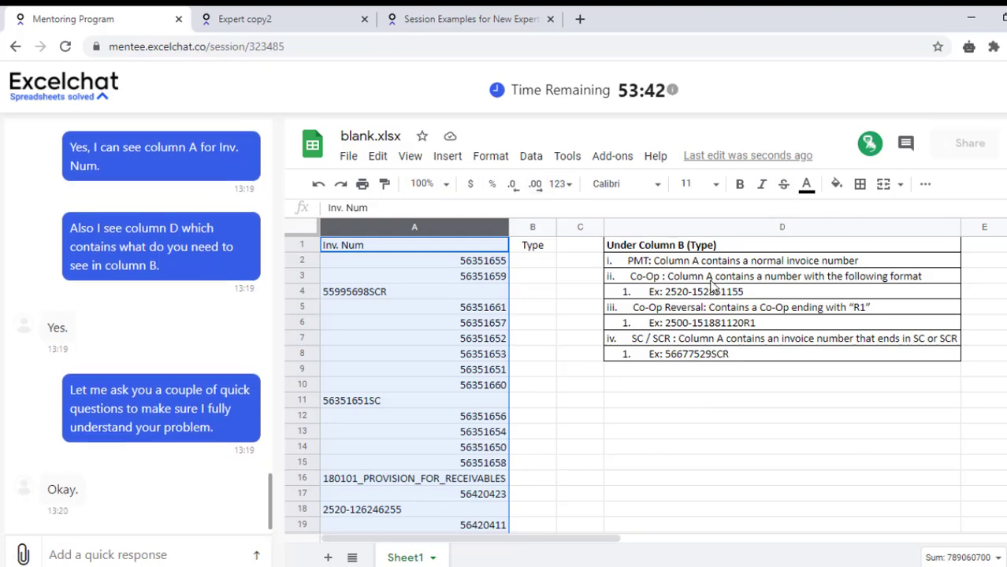
click(691, 266)
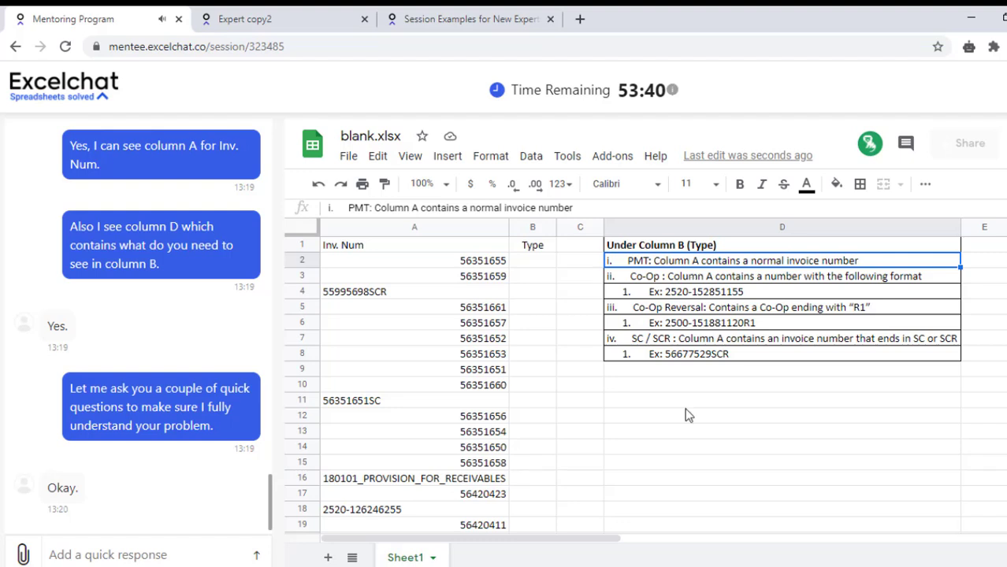
click(680, 433)
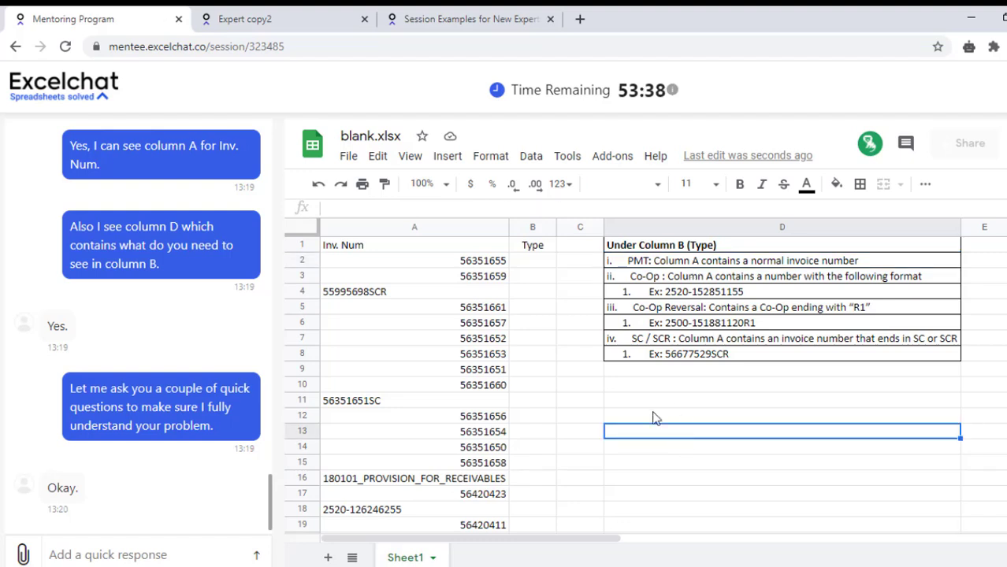
click(142, 556)
text(Yo)
key(BackSpace)
key(BackSpace)
key(alt+Tab)
Paste the 'Based on what you've shared' reply and extend it with the column B formula request.
click(136, 284)
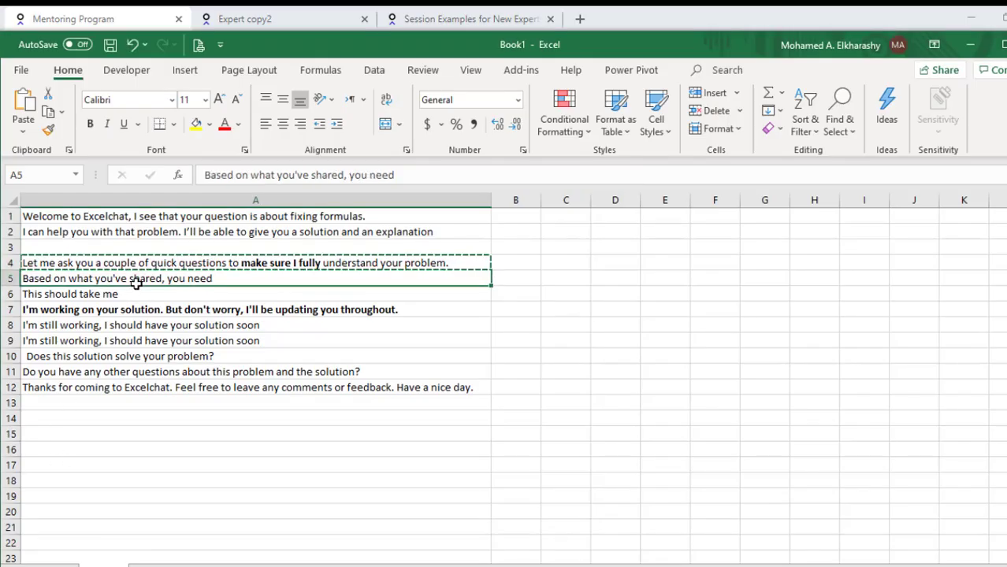
key(ctrl+c)
key(alt+Tab)
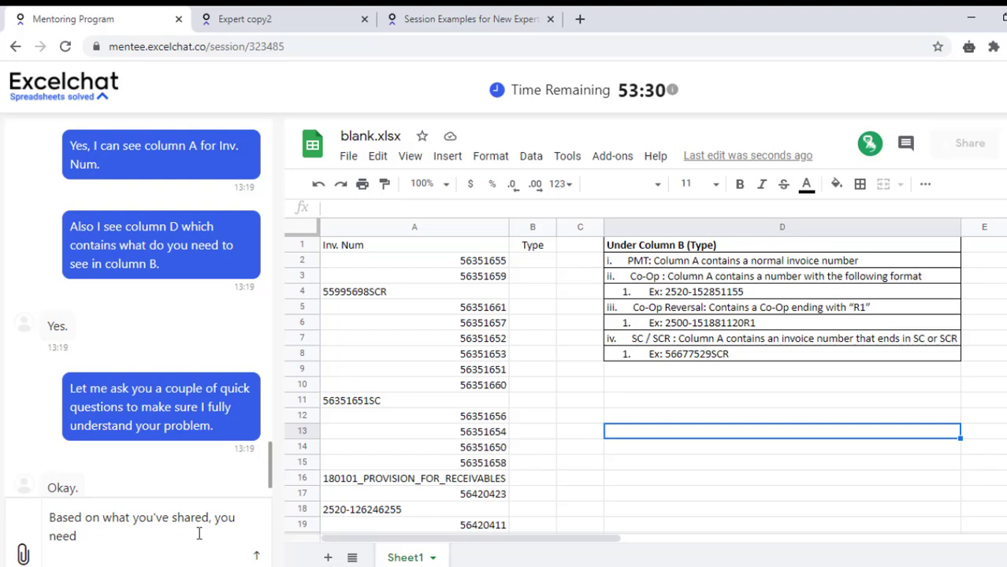
double_click(63, 536)
click(77, 539)
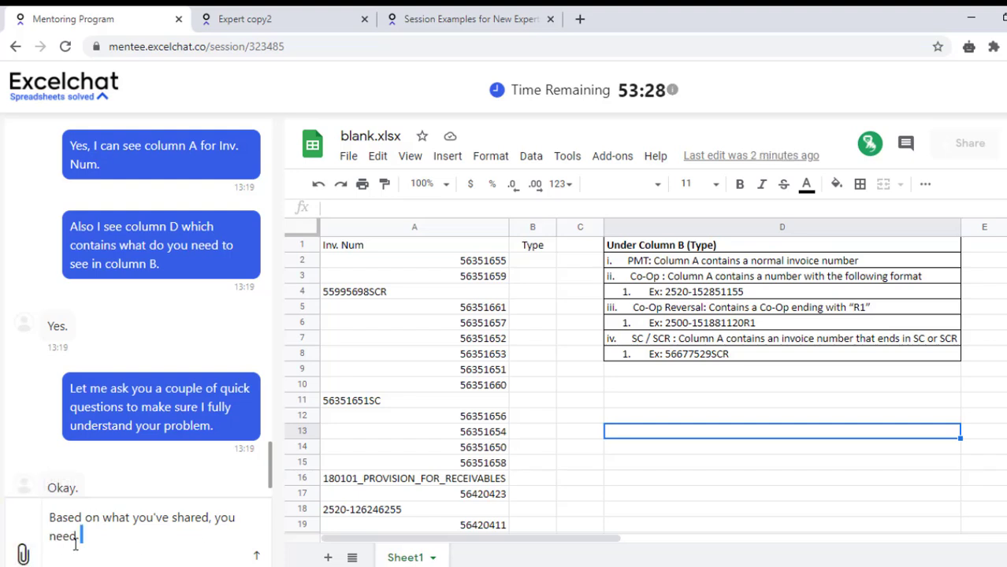
text(a formu)
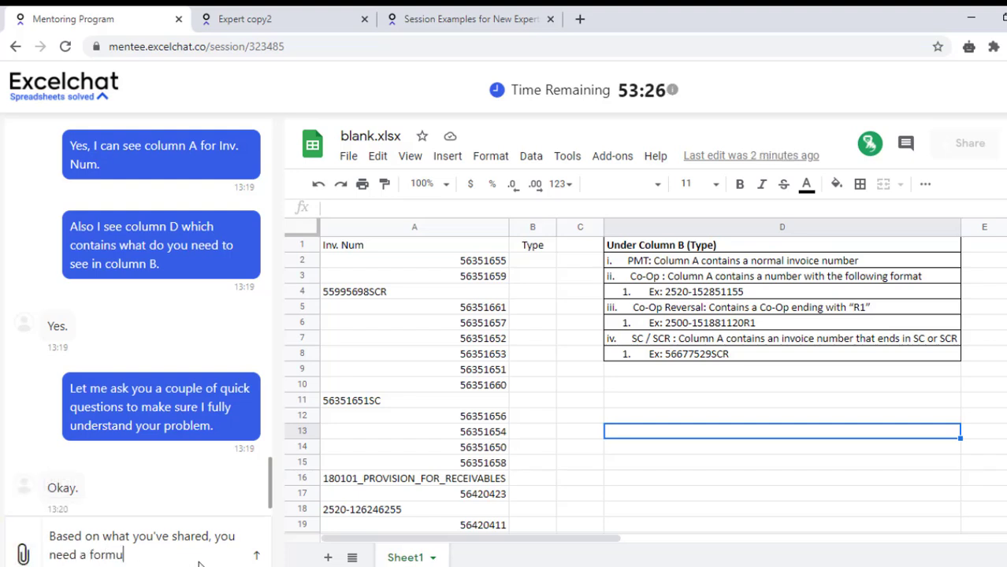
text(la to re)
text(sult )
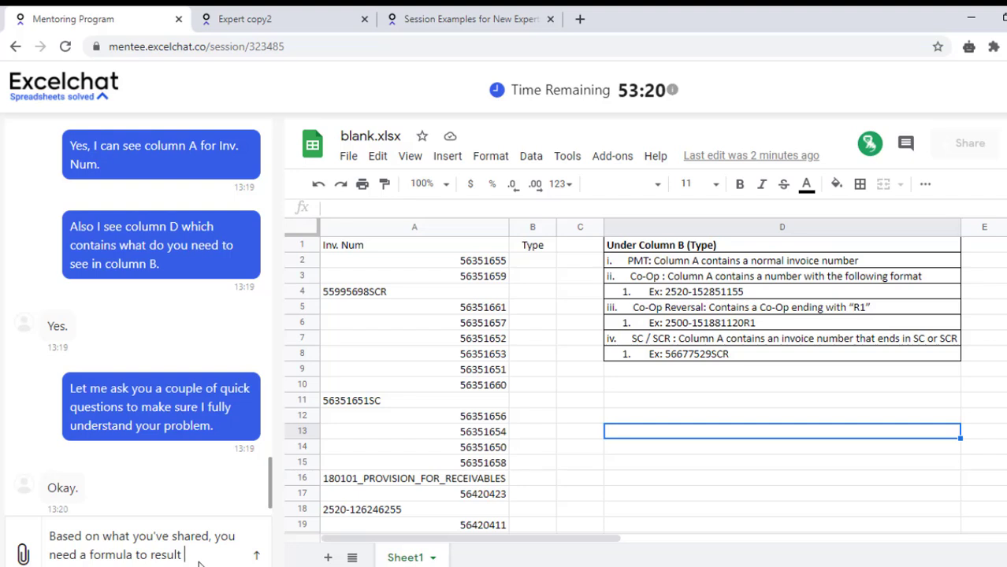
text(In)
text(v. ty)
text(pe)
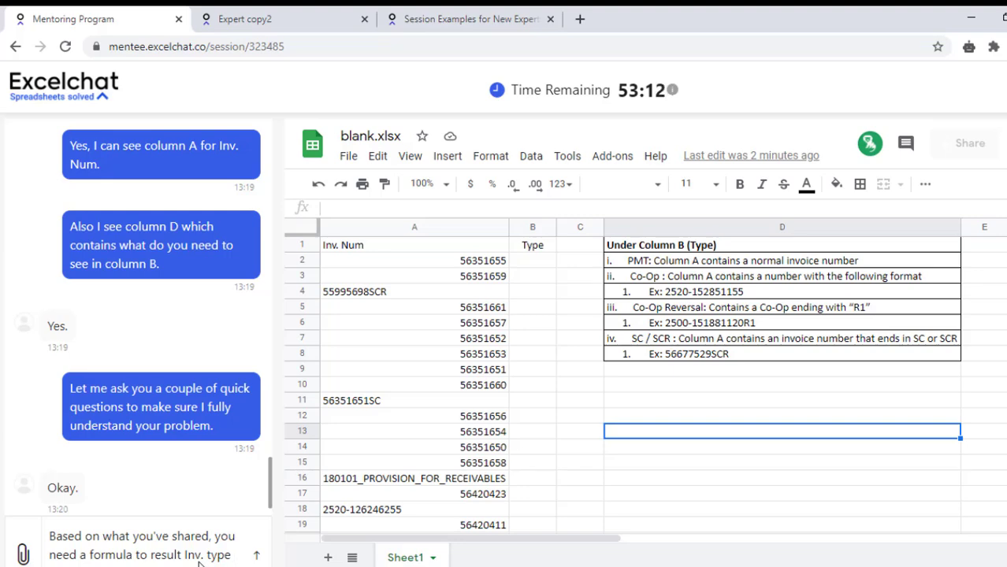
text( in c)
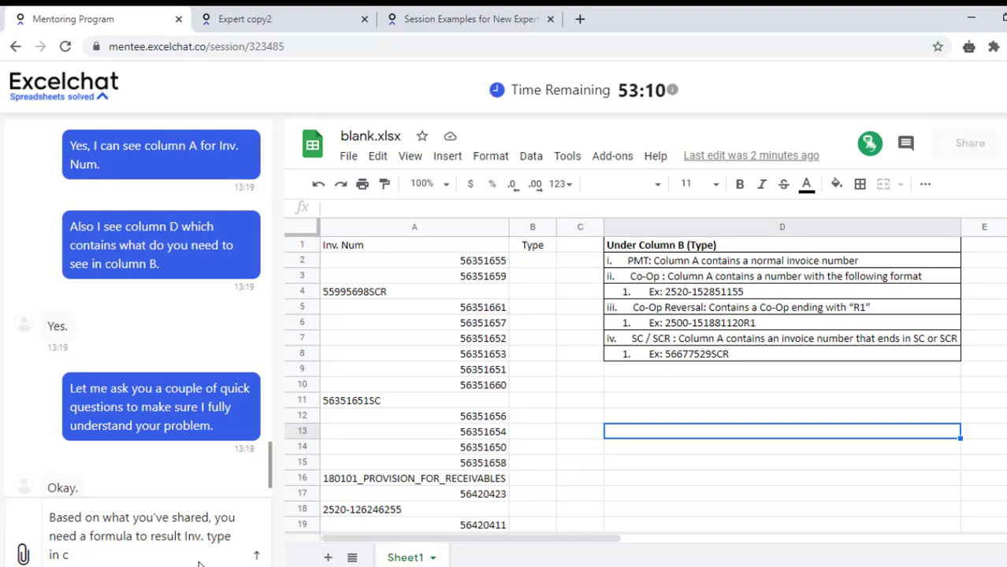
text(olumn )
text(B based i)
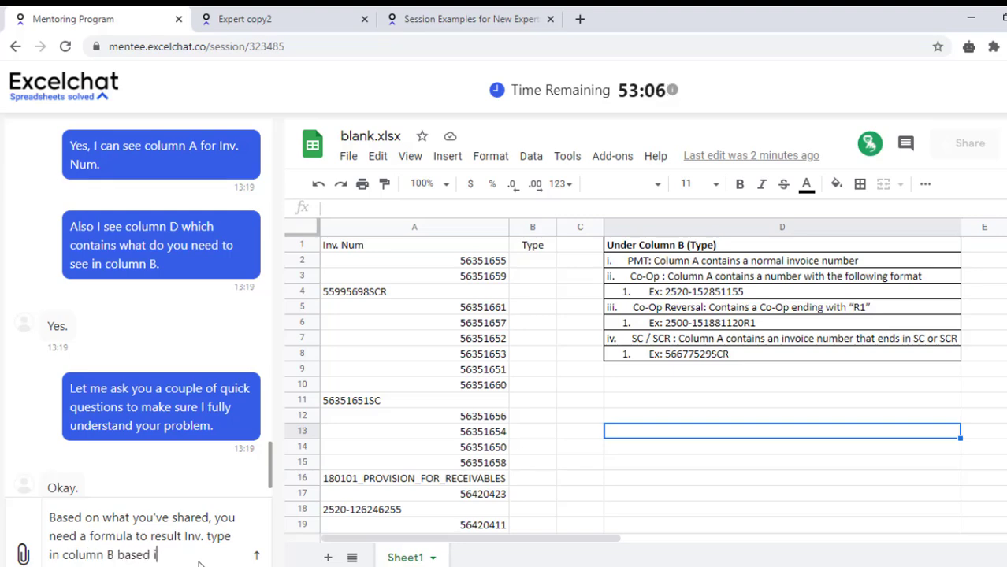
key(BackSpace)
text(on )
text(I)
text(n)
text(v. Num )
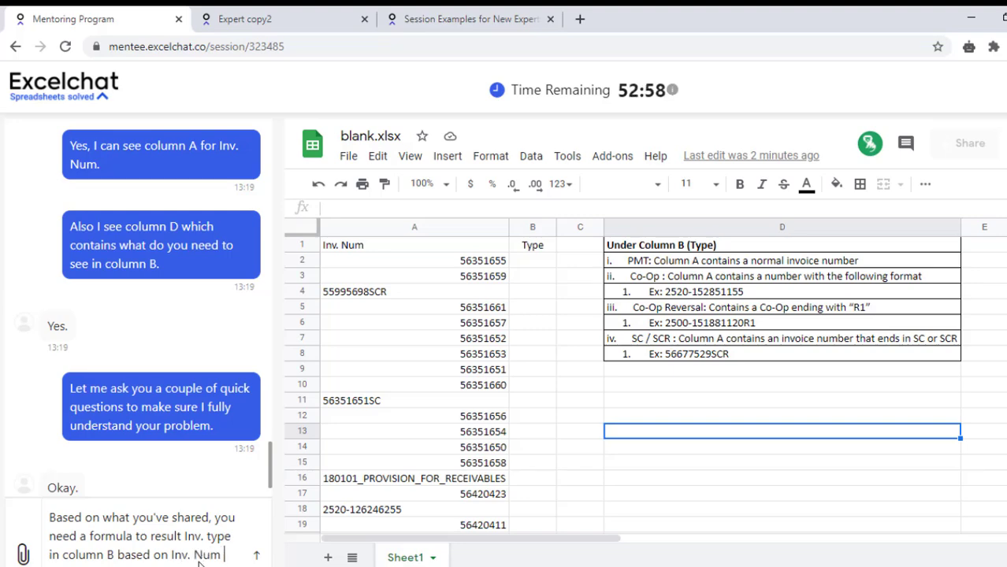
text(in column )
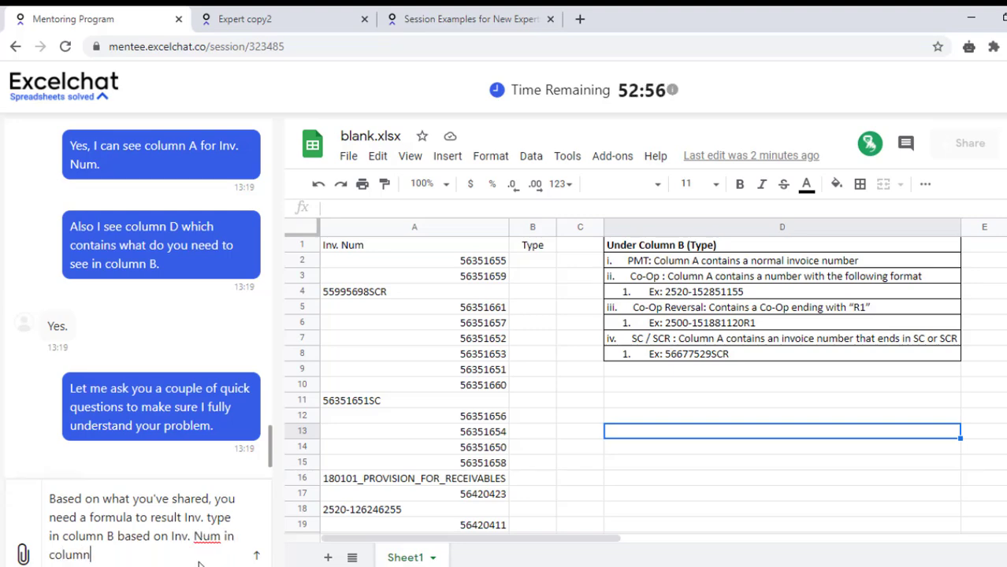
text(A)
Change 'Inv. type' to 'Type' and end the message with 'right' to confirm.
click(212, 518)
key(BackSpace)
key(BackSpace)
key(BackSpace)
key(BackSpace)
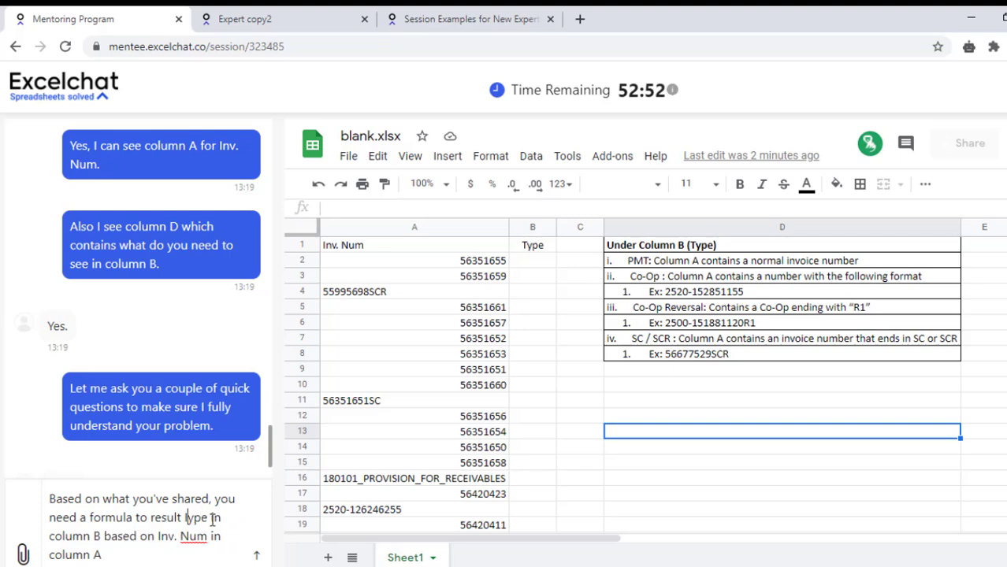
key(BackSpace)
key(BackSpace)
text(T)
click(134, 560)
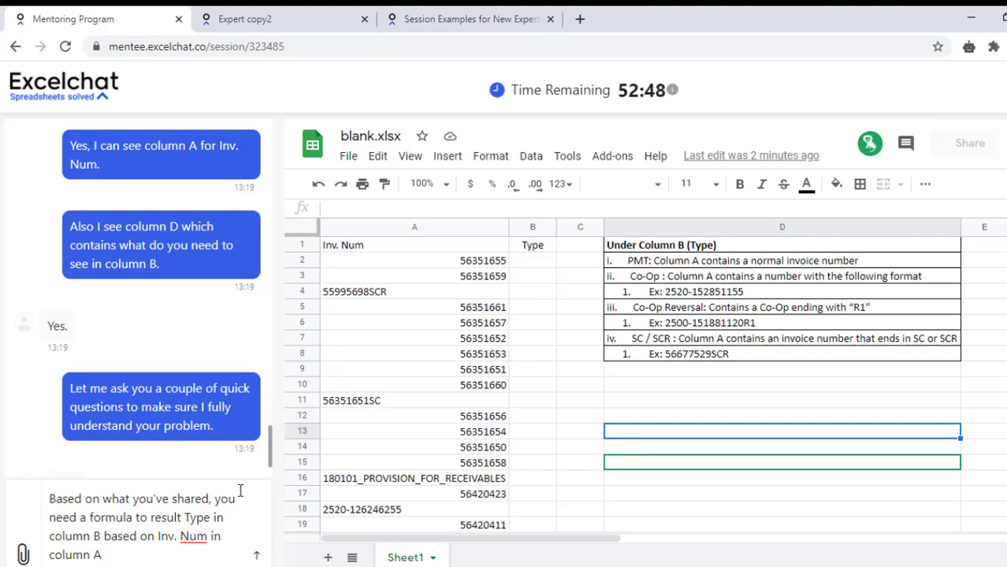
text(, I)
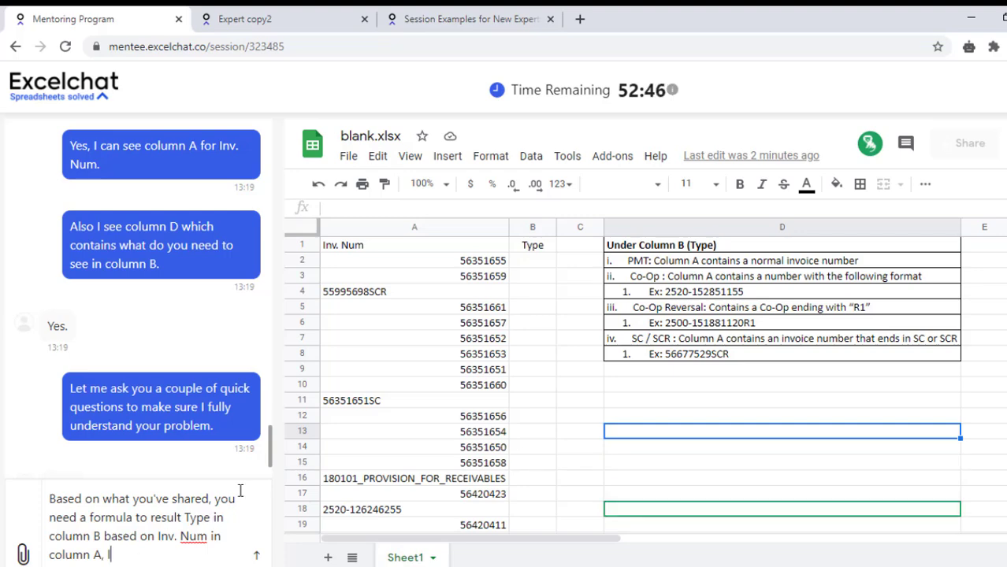
text(let me r)
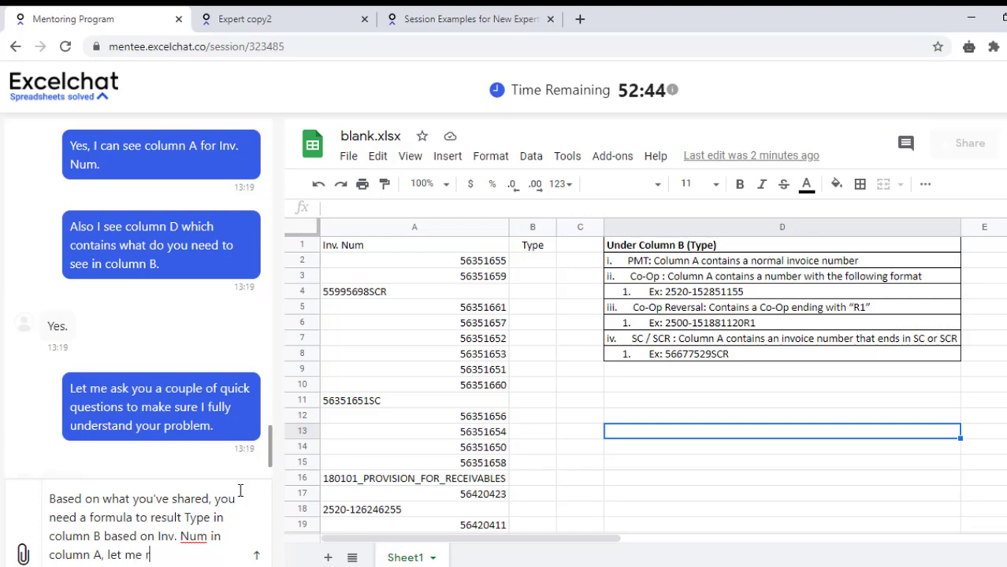
text(ev)
text(iew)
text( the cond)
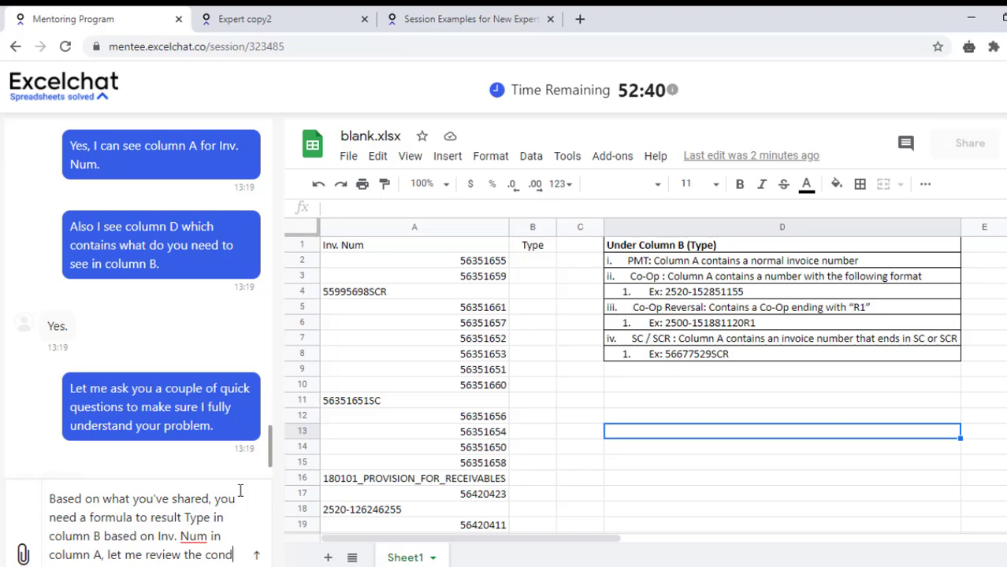
text(ition fo)
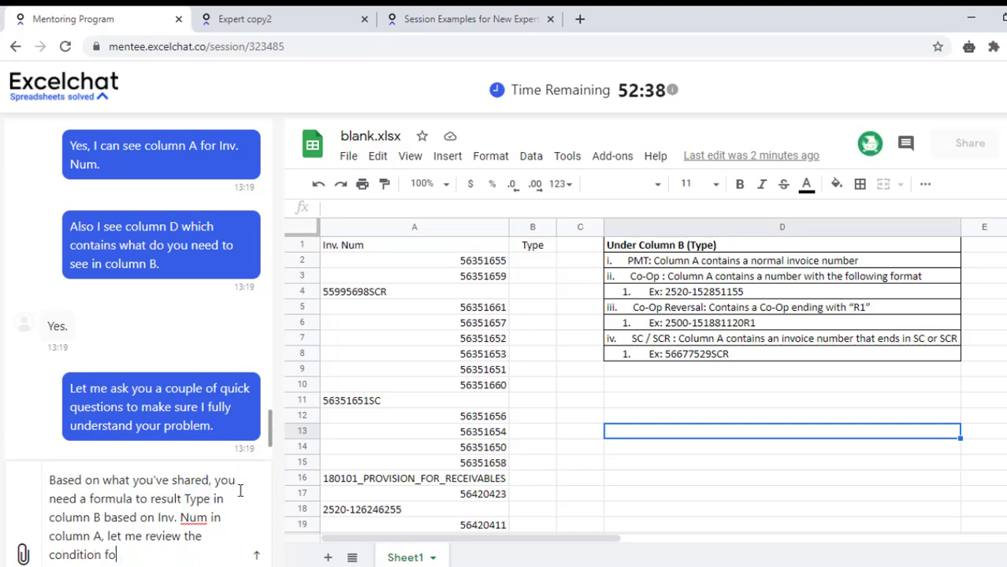
text(r)
key(BackSpace)
key(BackSpace)
key(BackSpace)
key(BackSpace)
key(BackSpace)
key(BackSpace)
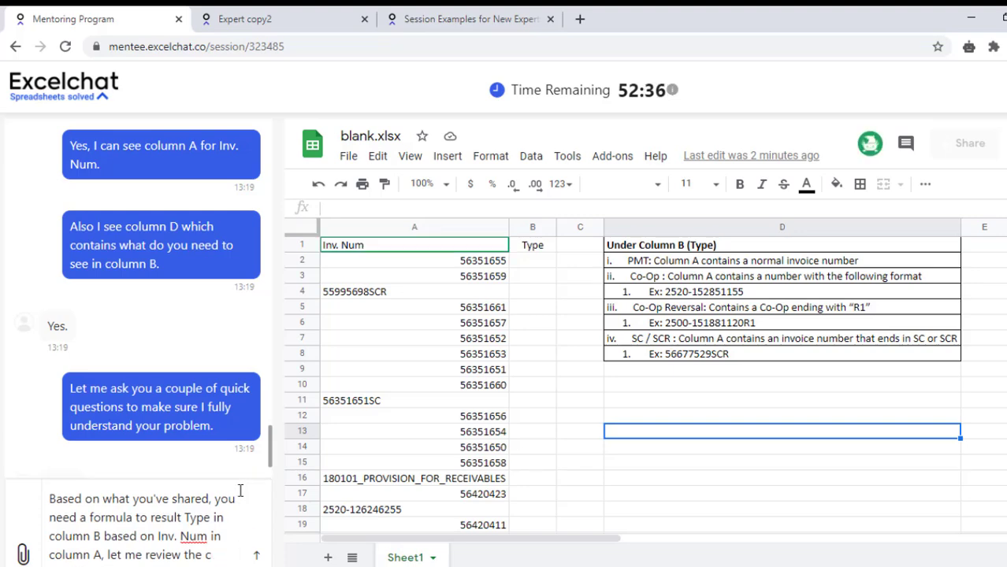
key(BackSpace)
key(BackSpace)
key(BackSpace)
key(BackSpace)
key(BackSpace)
key(BackSpace)
key(BackSpace)
key(BackSpace)
key(BackSpace)
key(BackSpace)
key(BackSpace)
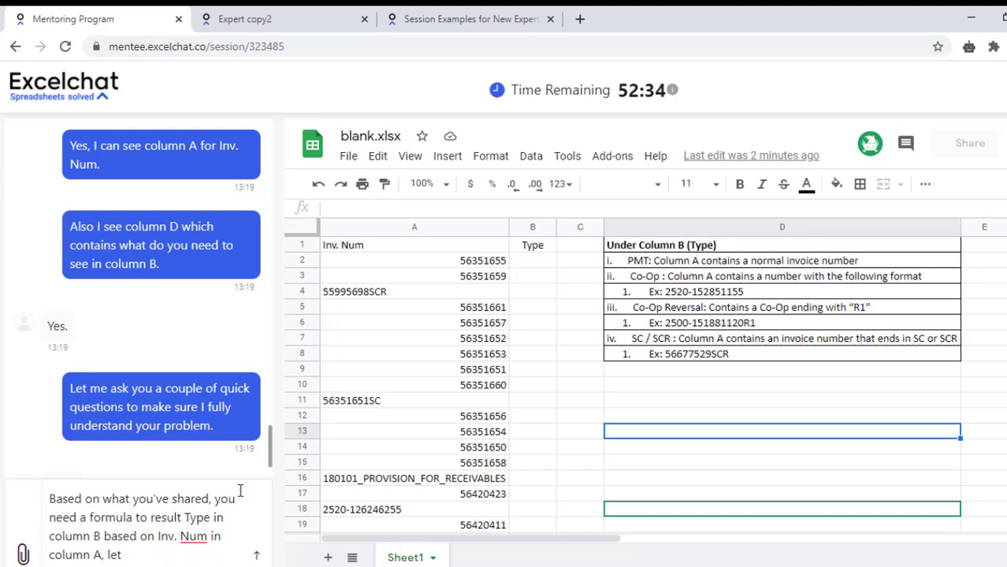
key(BackSpace)
key(BackSpace)
text(rig)
text(ht)
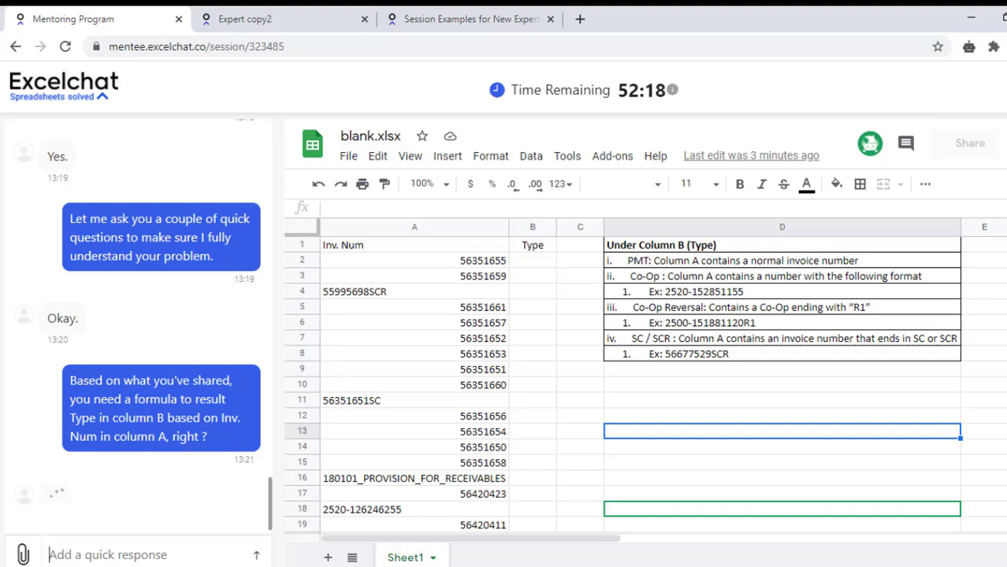
Copy the user's columns A through D into a new Excel worksheet.
drag(719, 227, 397, 269)
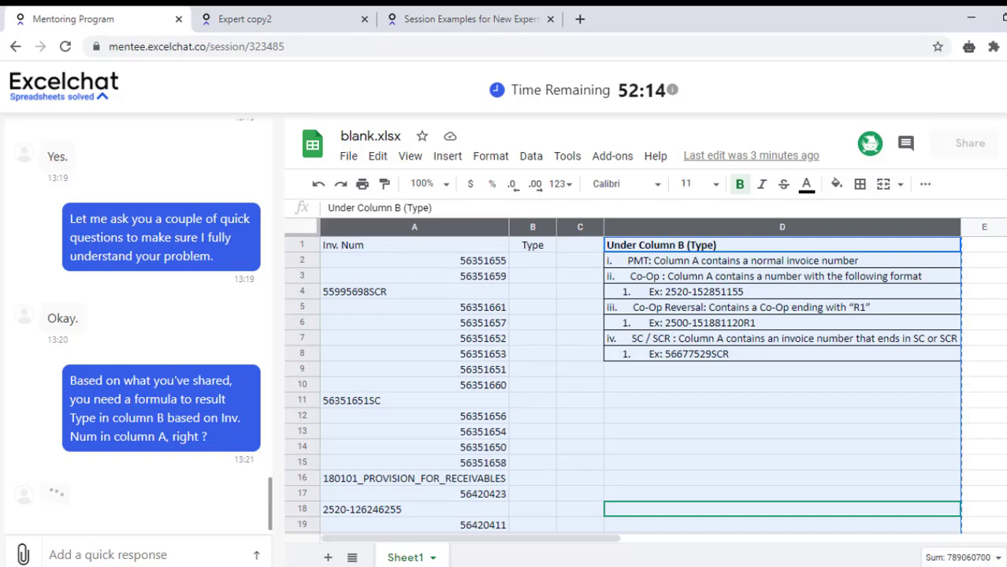
key(alt+Tab)
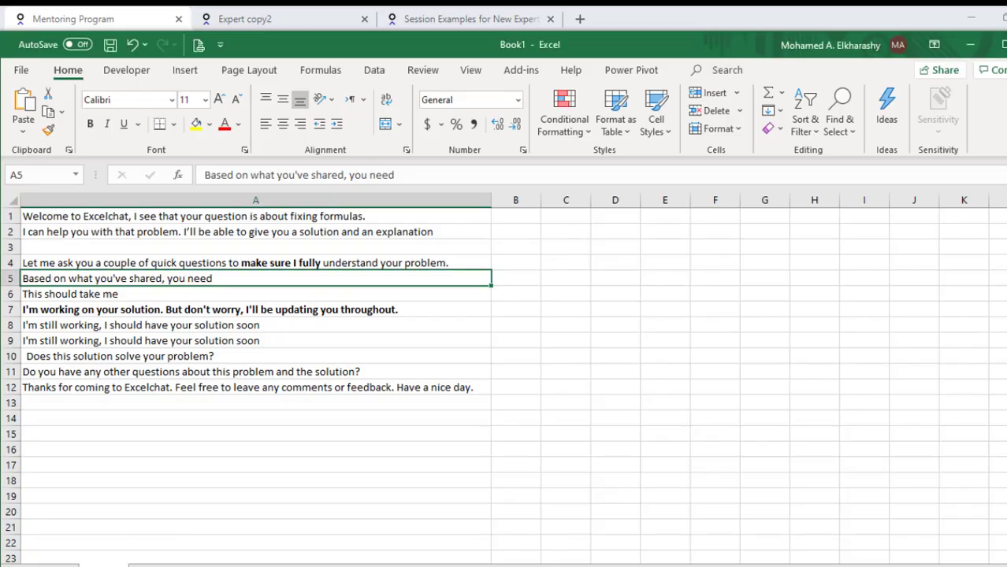
key(shift+F11)
key(ctrl+v)
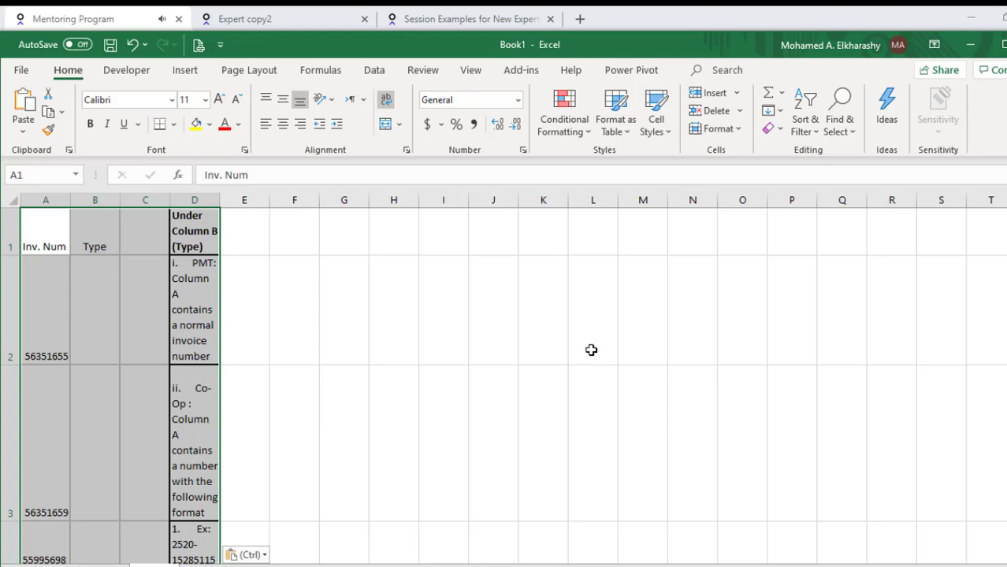
key(alt+Tab)
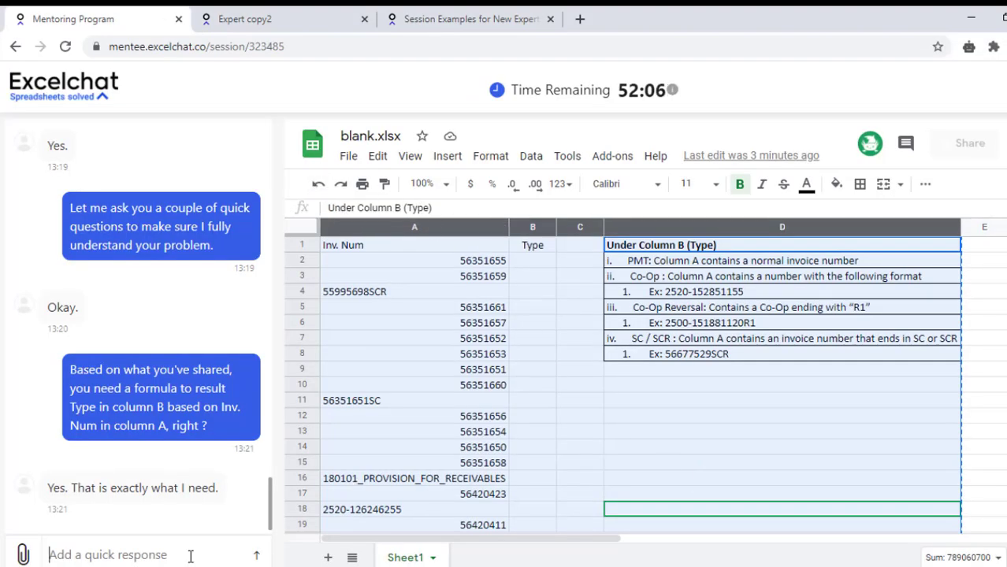
Type and send 'Then let me confirm quickly the condition for each type.'.
text(Then )
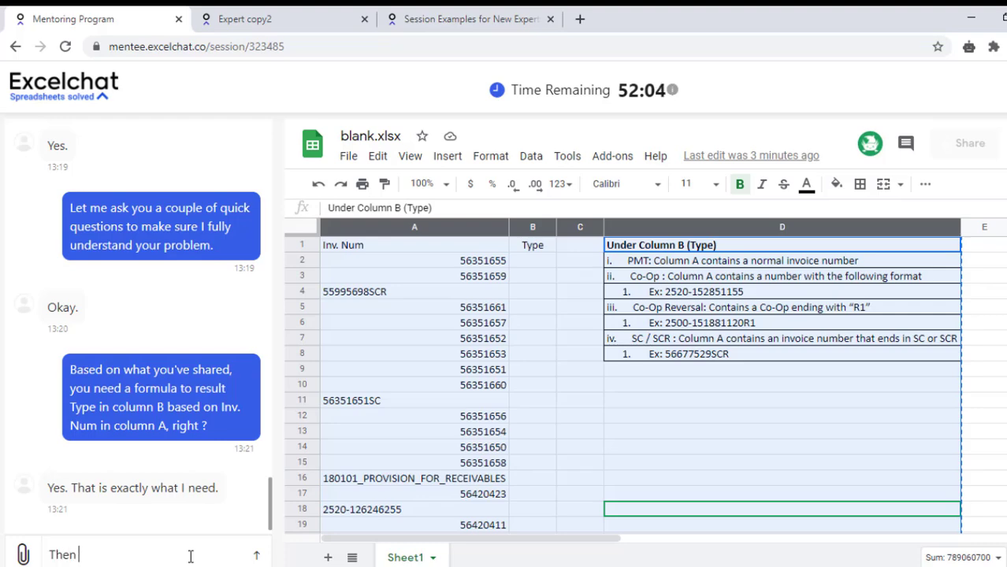
text(let me r)
text(eview)
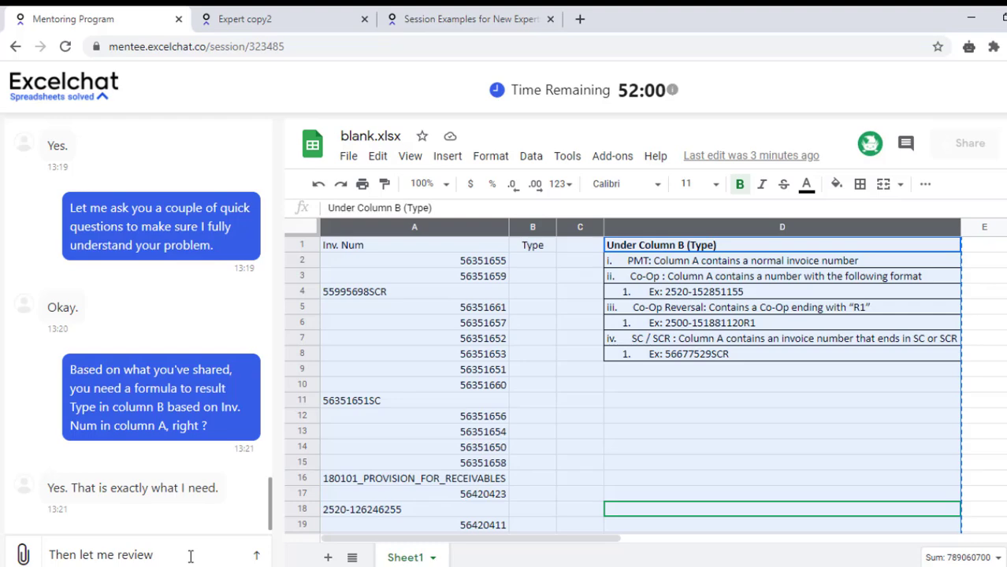
key(BackSpace)
key(BackSpace)
key(BackSpace)
key(BackSpace)
key(BackSpace)
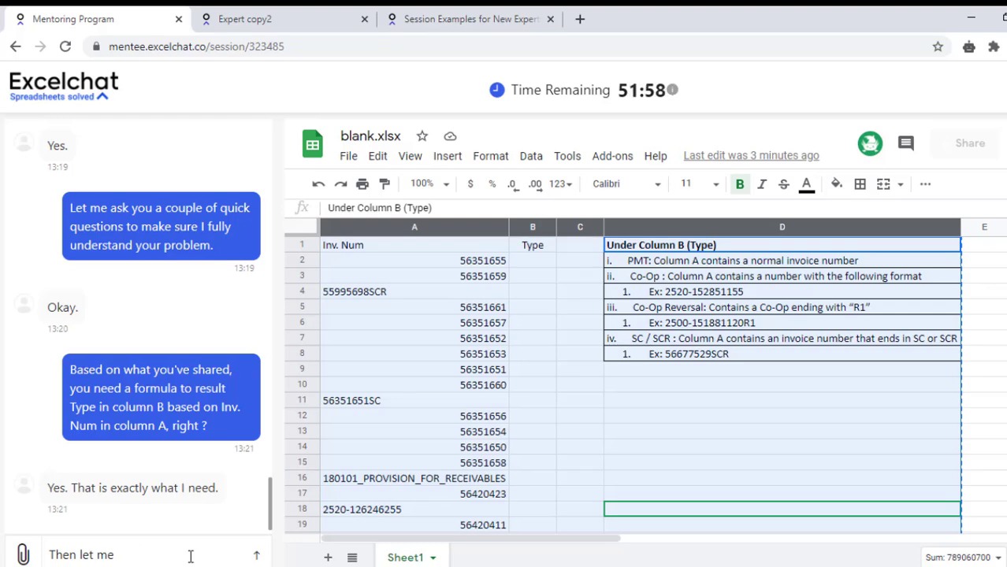
text( confirm)
text(s)
key(BackSpace)
text(quick)
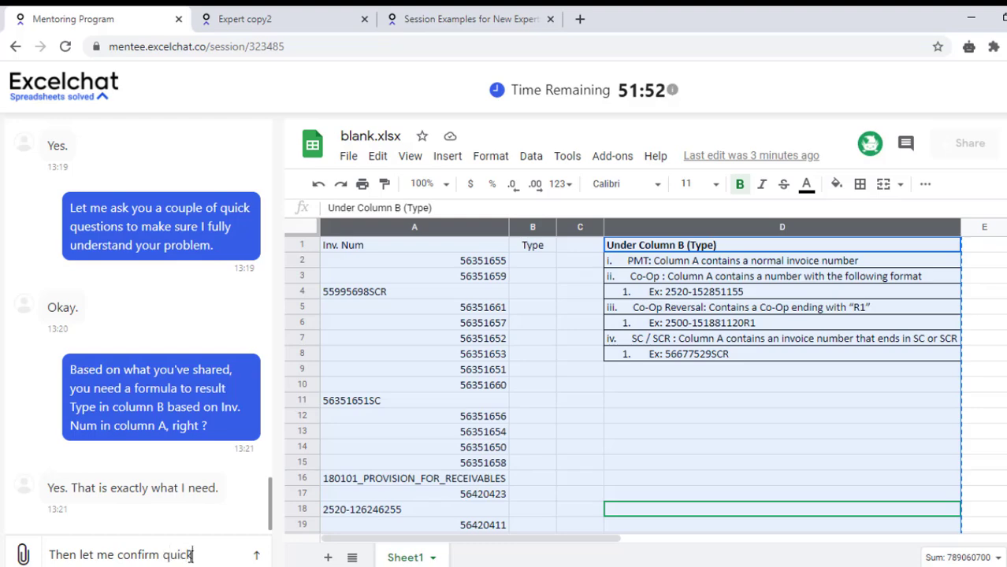
text(ly wha)
key(BackSpace)
key(BackSpace)
text(the co)
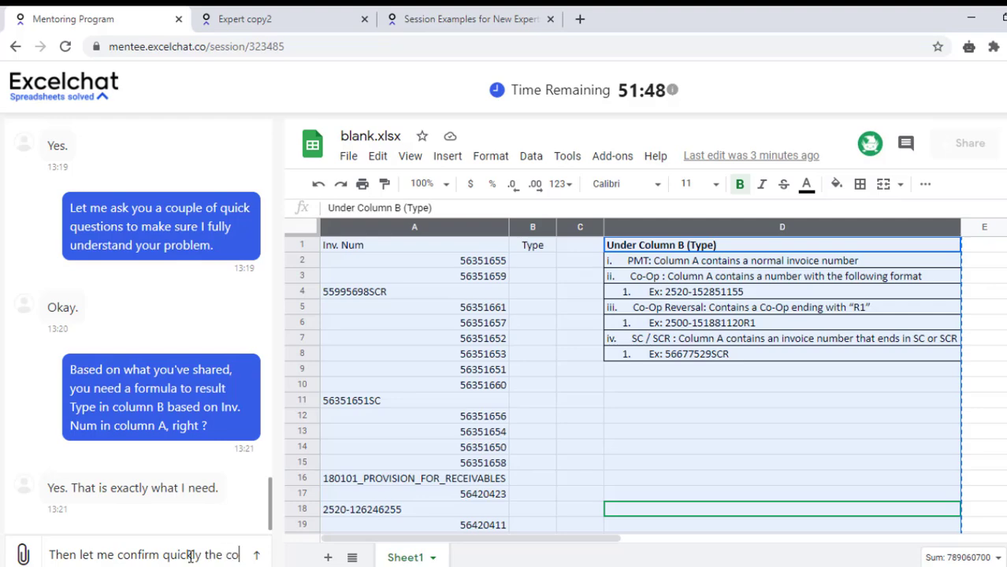
text(ndition)
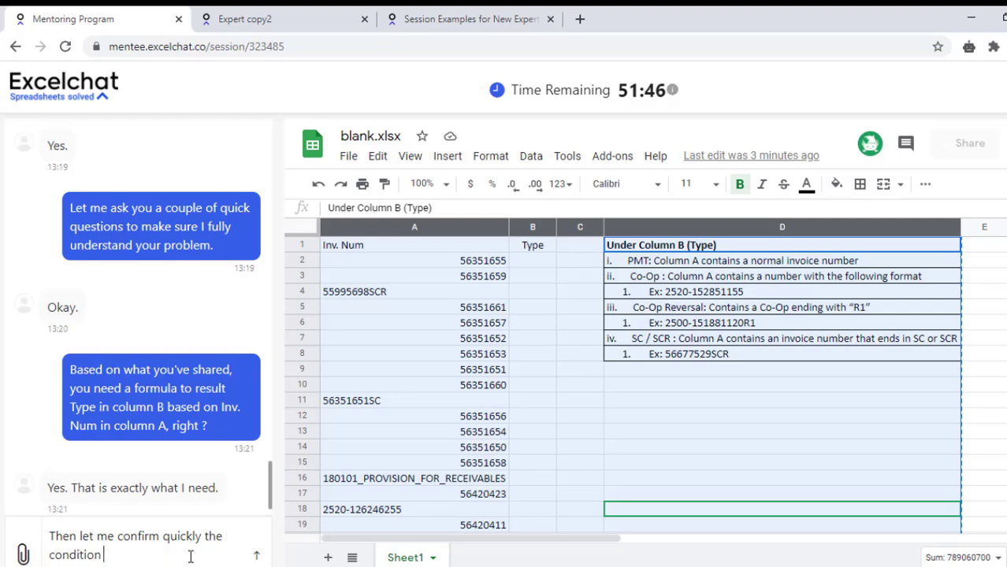
text( for each)
text( type)
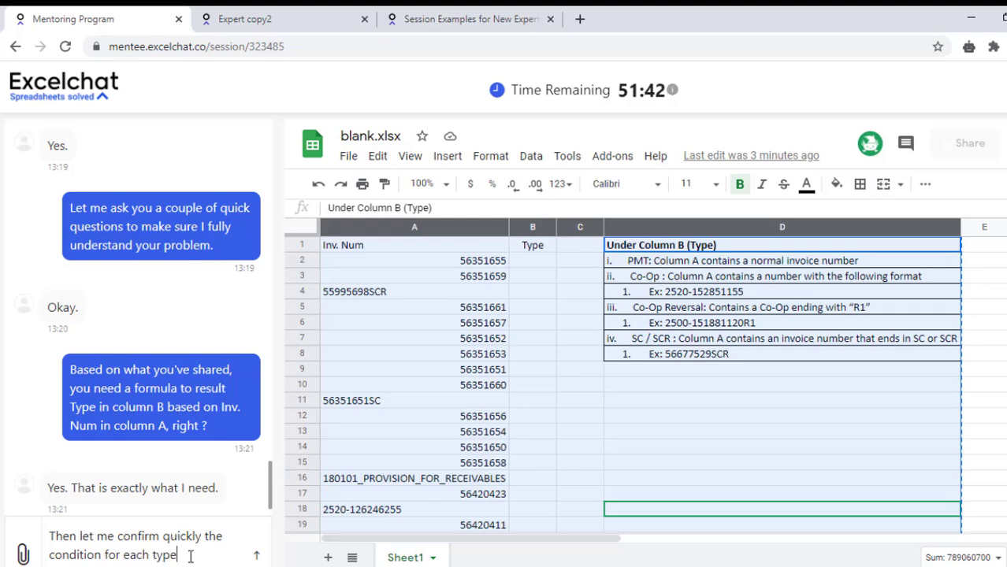
text(.)
key(Return)
Label D12 as PMT and E12 as Number.
click(731, 416)
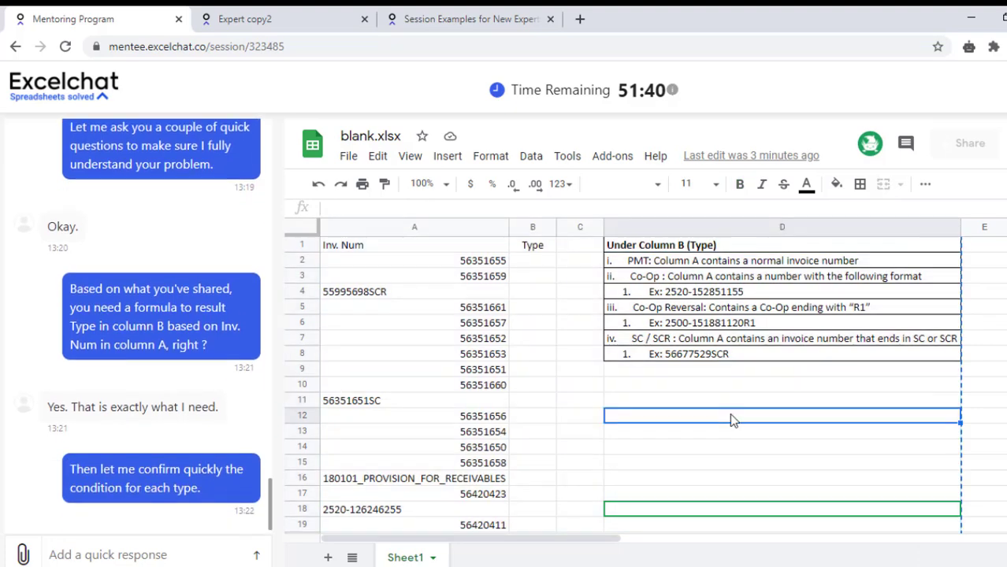
click(987, 422)
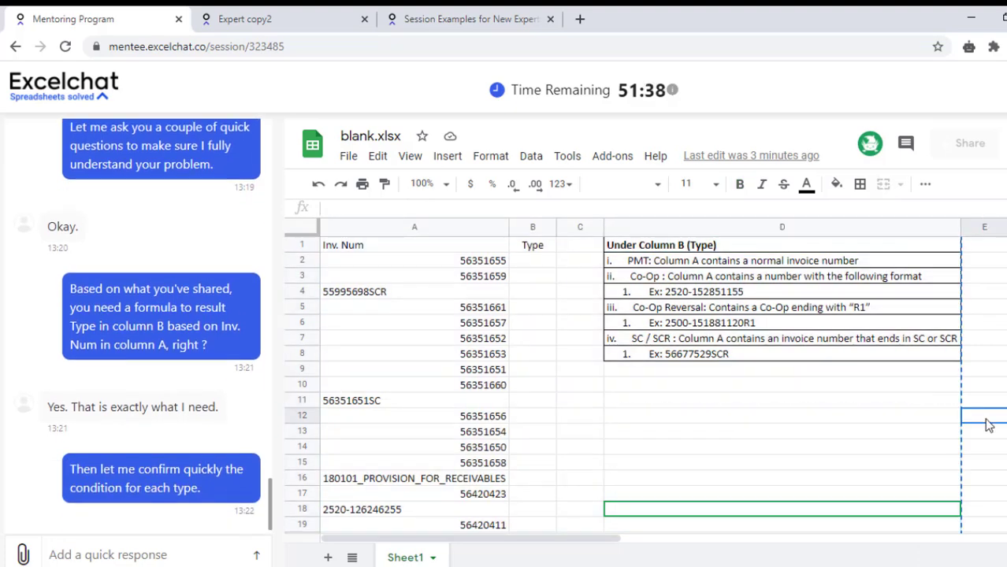
click(714, 423)
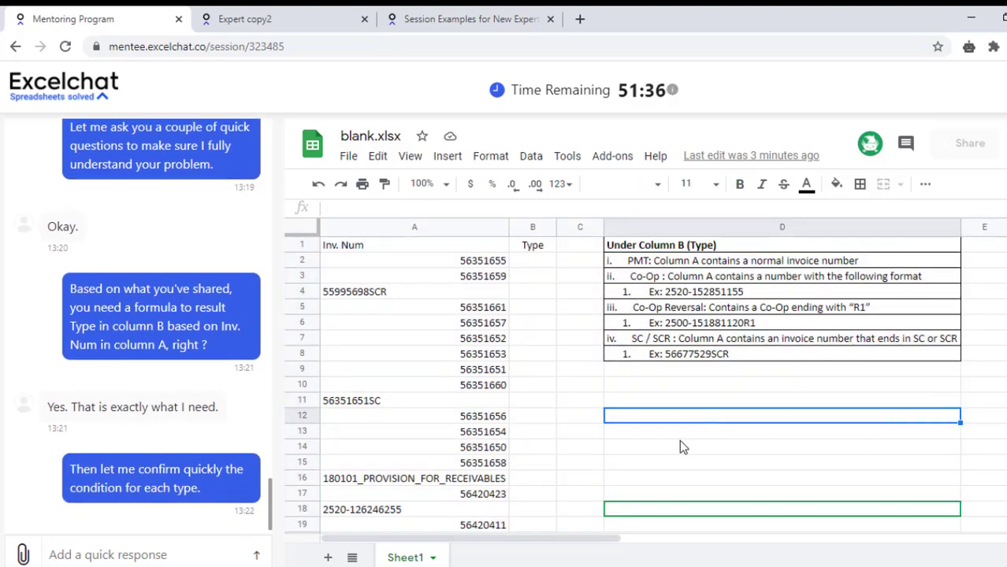
text(PMT)
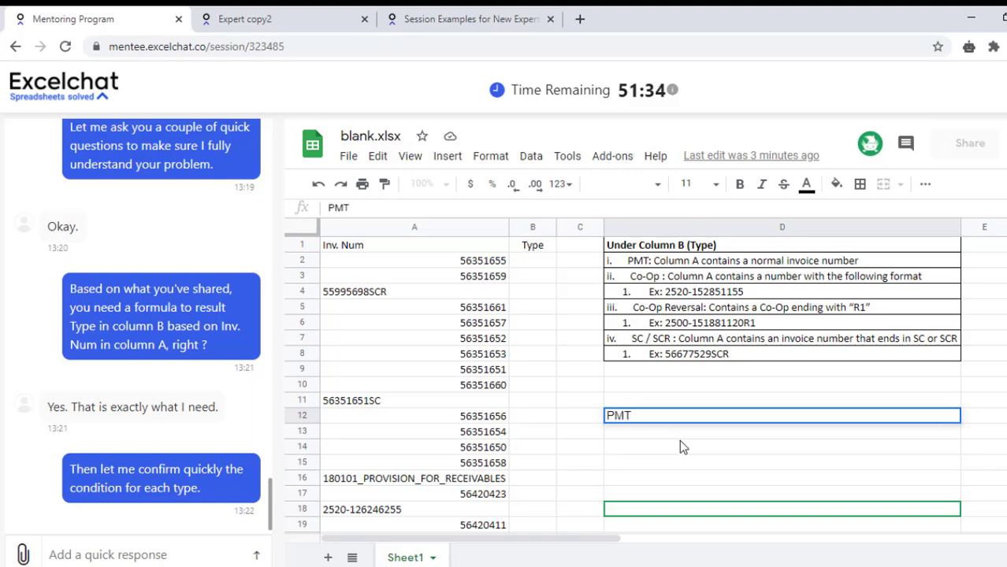
key(Tab)
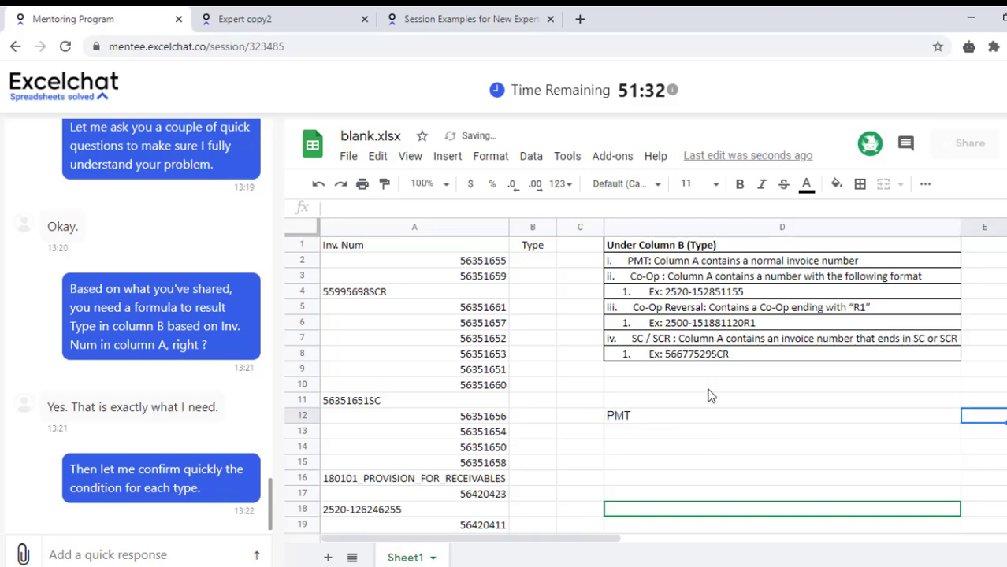
text(Number)
key(Return)
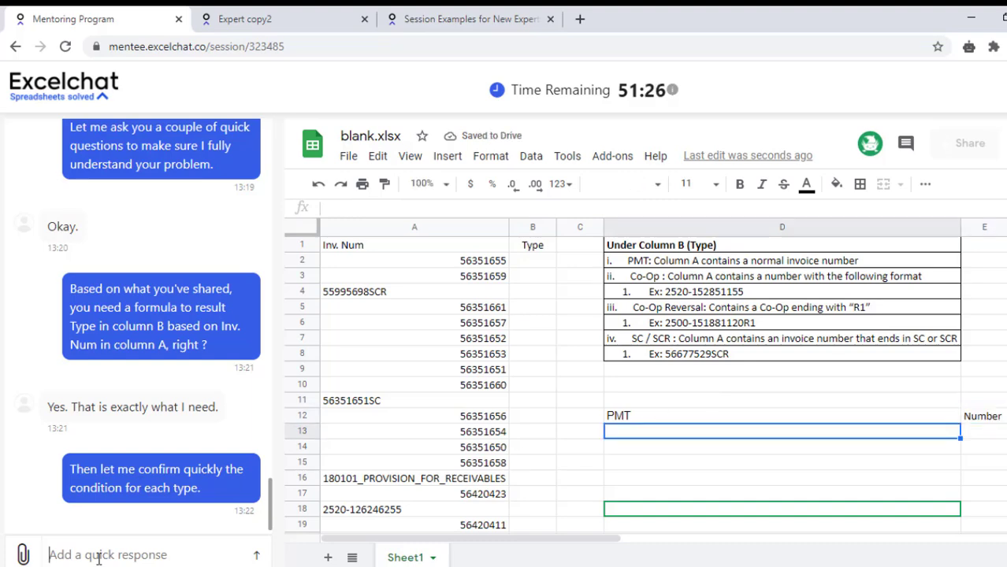
Send the chat message 'PMT is for a numeric value.'.
text(PMT is)
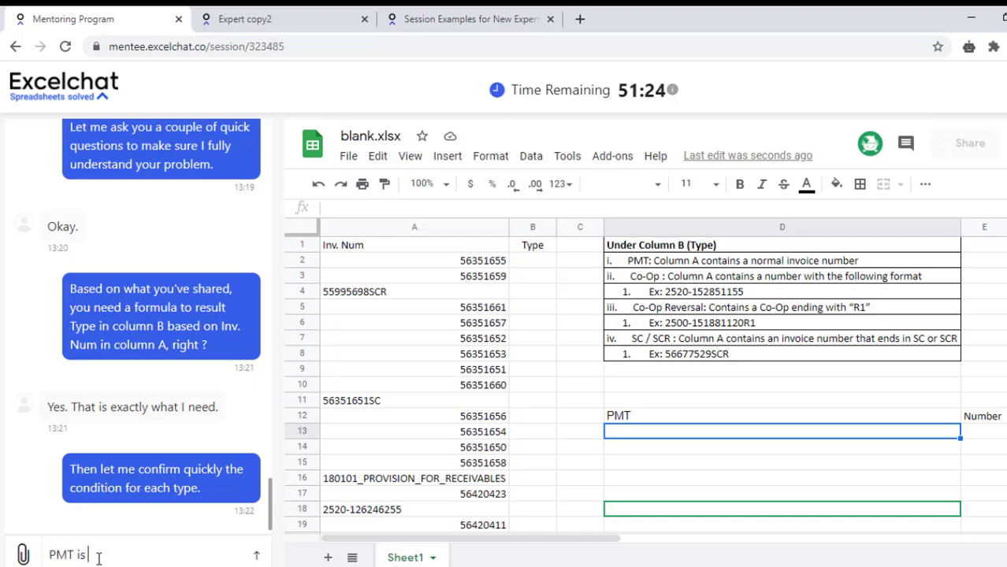
text( for)
text(umber)
key(BackSpace)
key(BackSpace)
key(BackSpace)
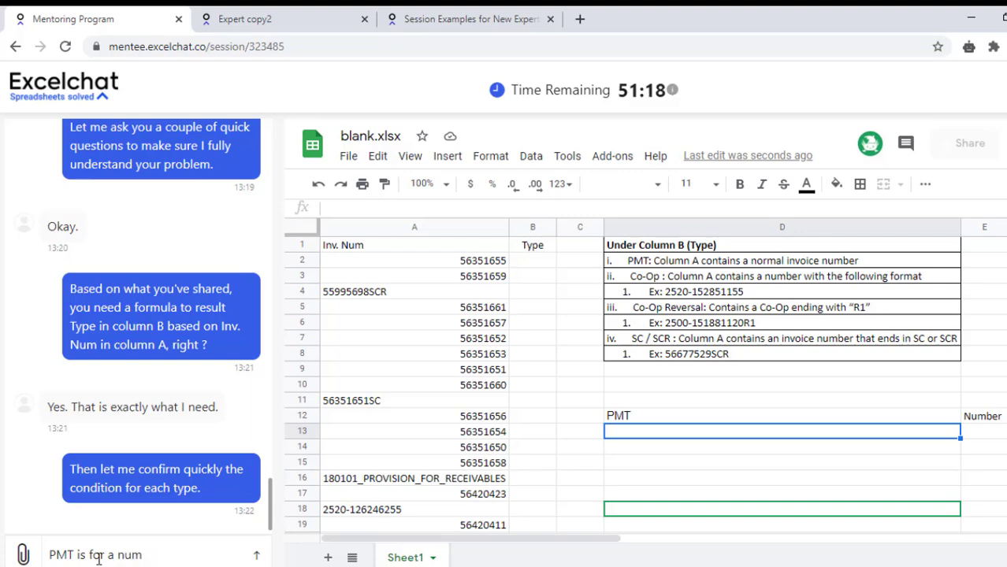
key(BackSpace)
text(meric)
text( c)
key(BackSpace)
text(va)
text(lue)
text(.)
key(Return)
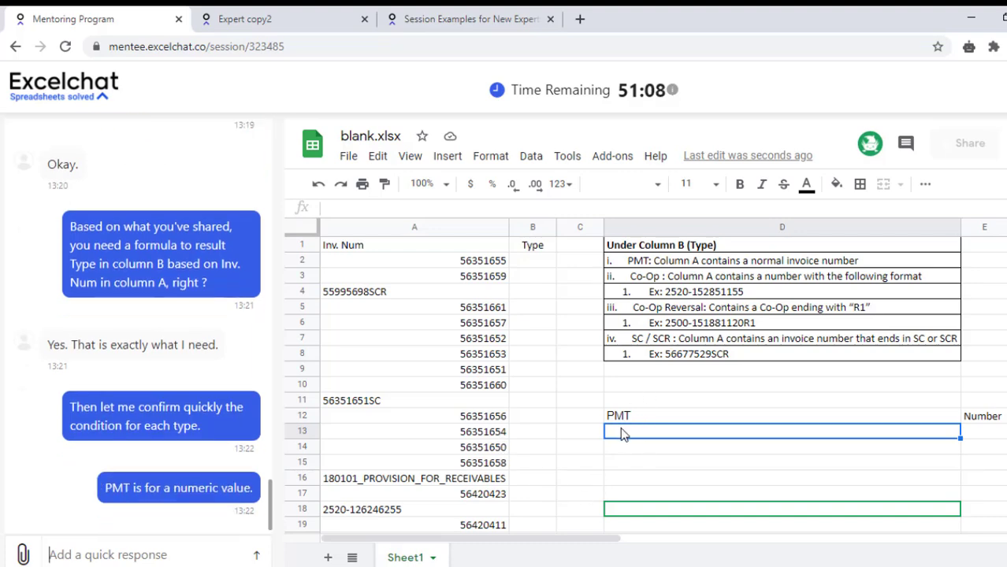
Enter Co-Op in D13 and paste it into a new chat reply.
double_click(620, 427)
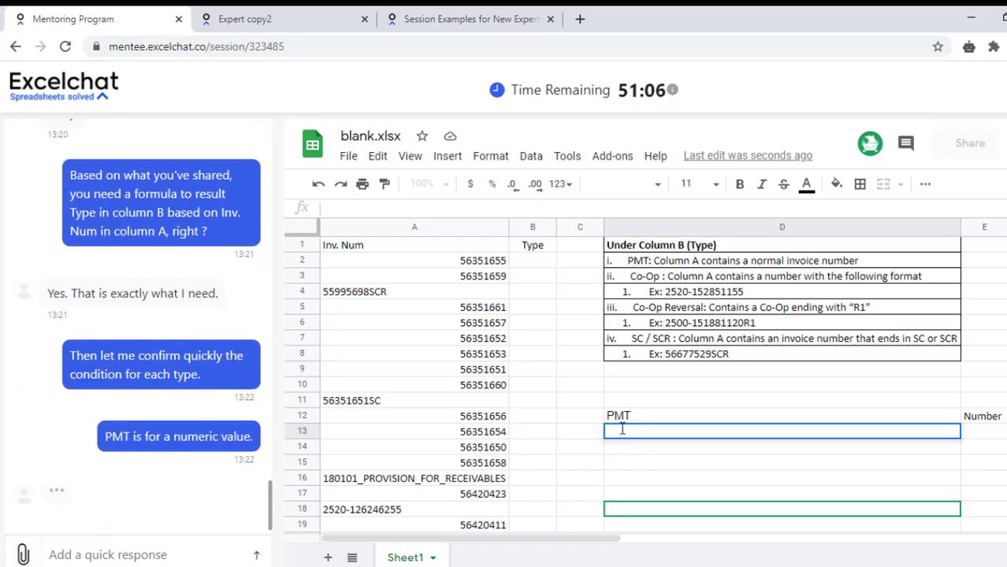
text(Co)
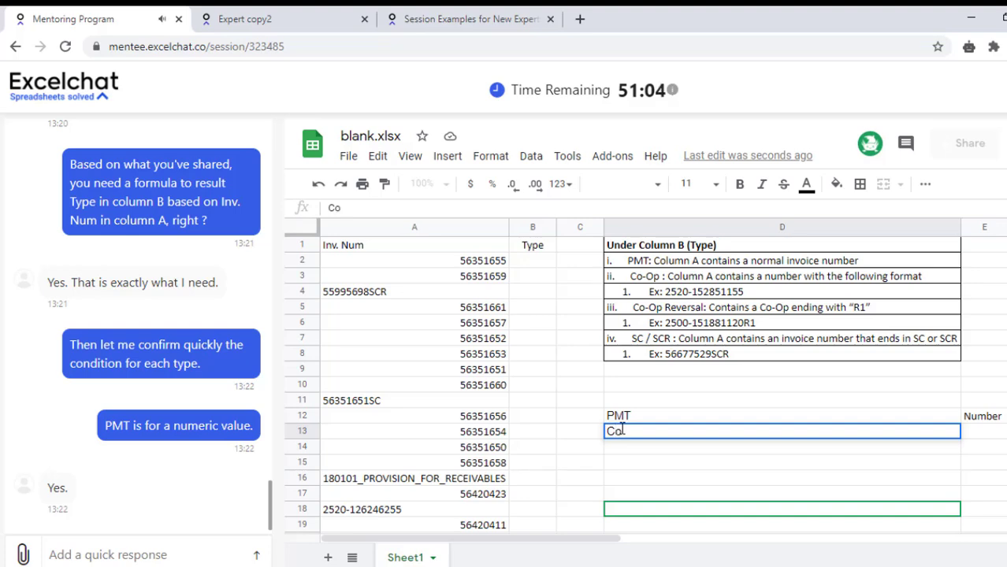
text(-Op)
key(Tab)
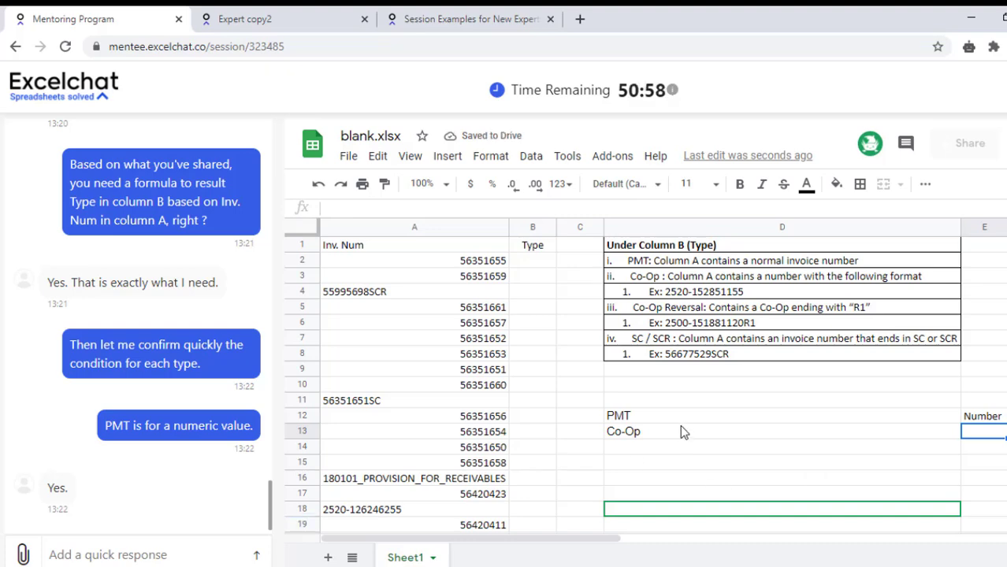
click(662, 432)
key(ctrl+c)
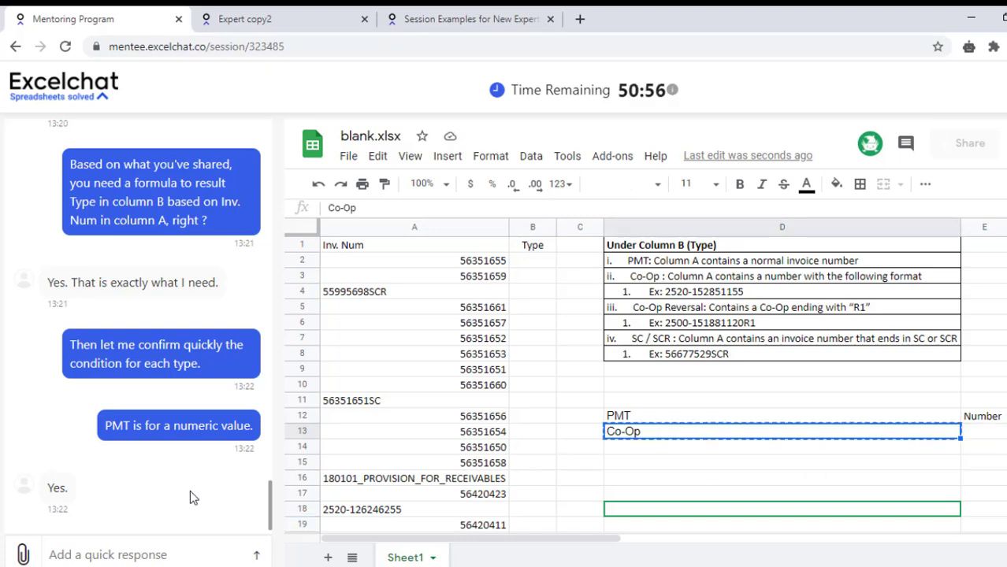
click(97, 555)
key(ctrl+v)
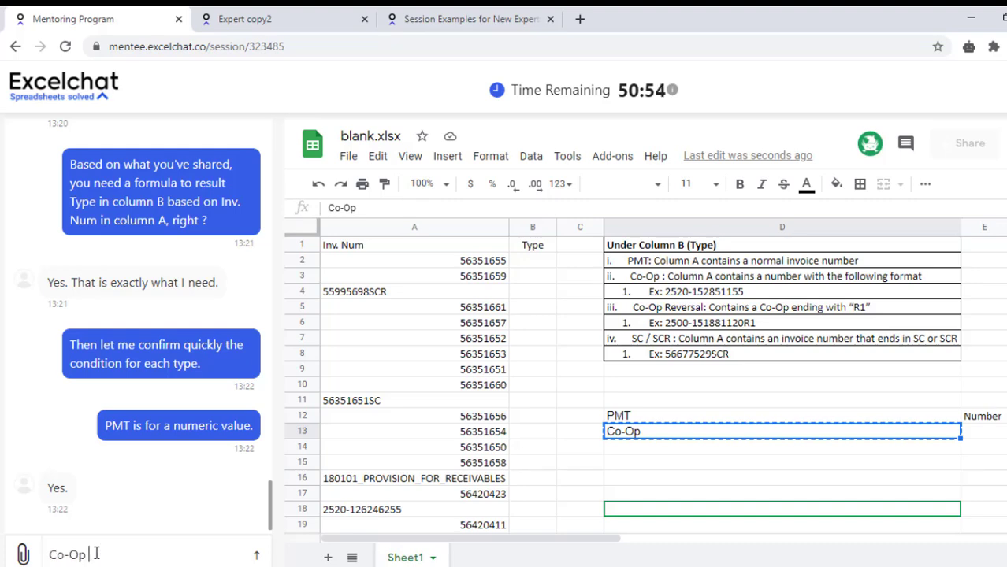
Finish and send 'Co-Op has "-" after 5 digits, and doesn't have R1 at the end.'.
text(s)
text( "-)
text(a)
text(fter 5)
text( di)
text(g)
key(BackSpace)
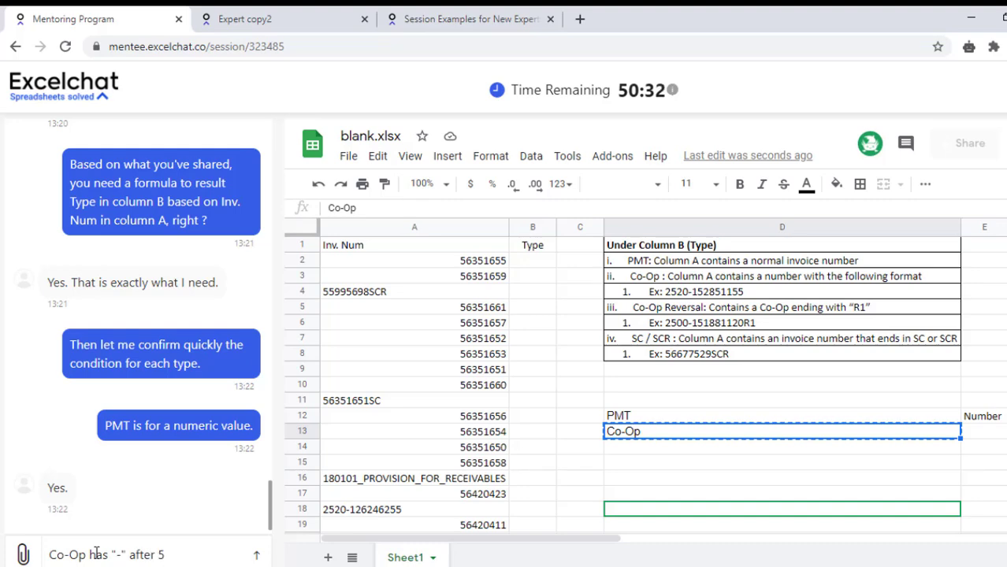
text(digits ,)
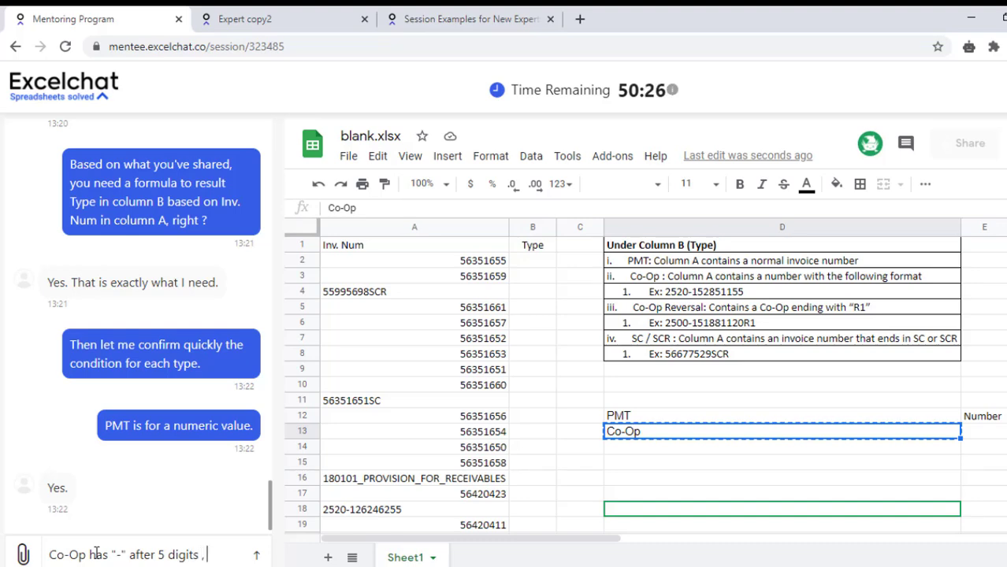
text(and does)
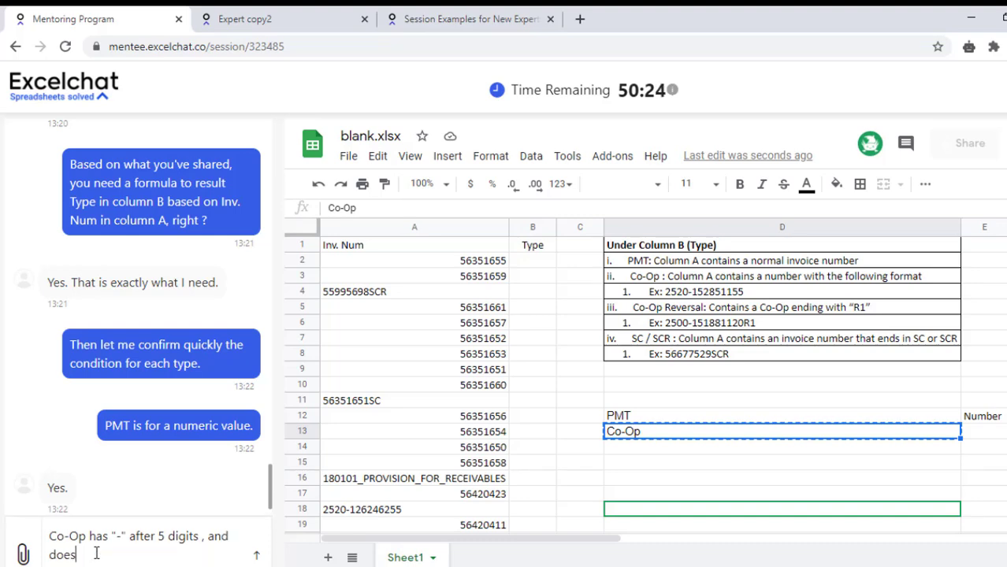
text(n)
text(t have)
text( R)
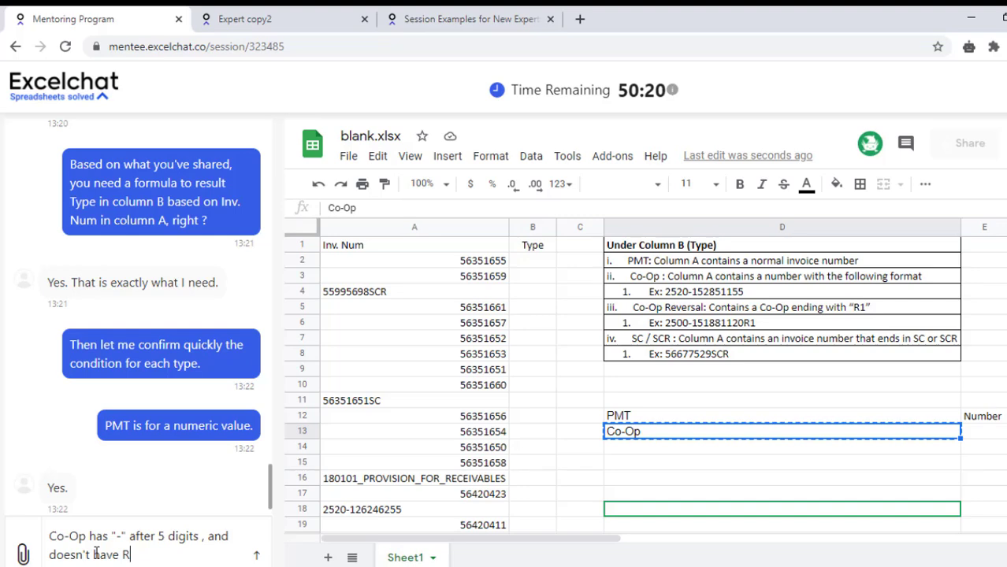
text(1 at the )
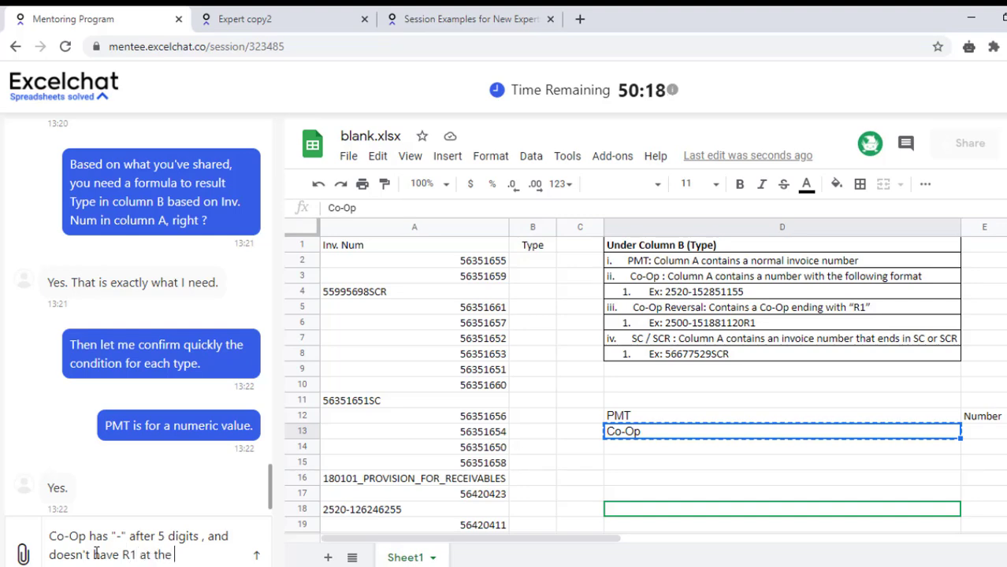
text(end )
text(.)
key(Return)
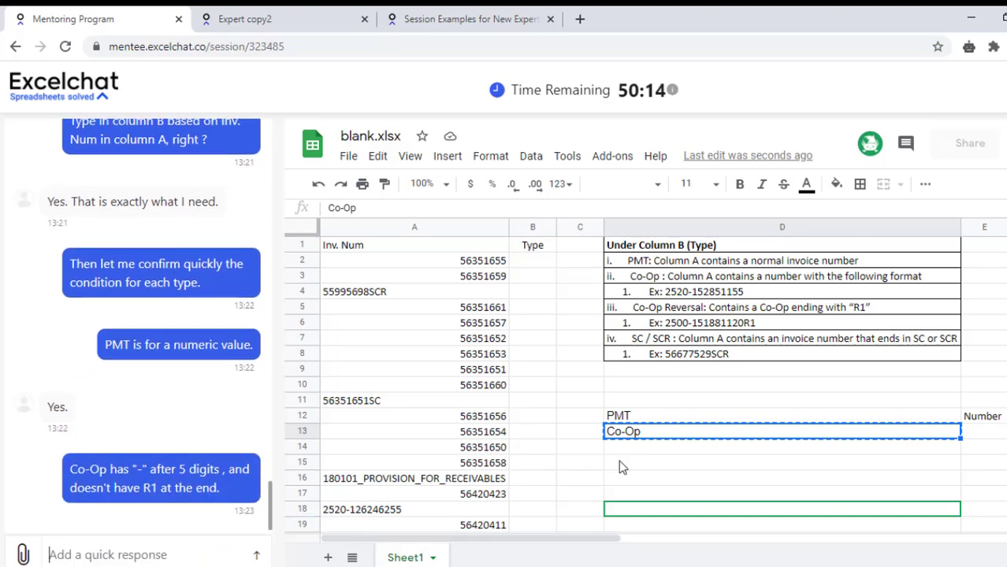
click(625, 449)
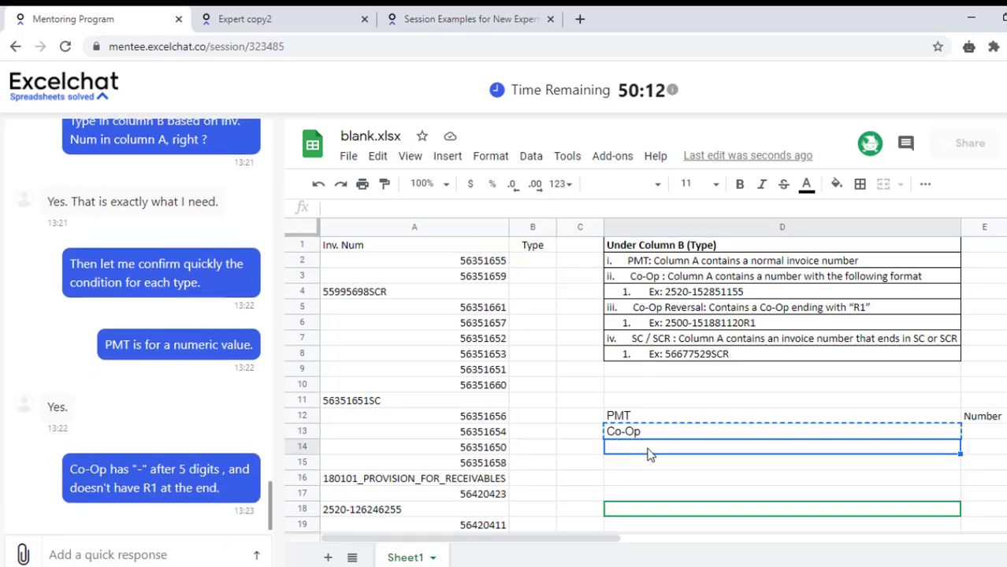
Copy 'Co-Op Reversal' from D5 into a chat reply and add 'has R1 at the end'.
double_click(656, 310)
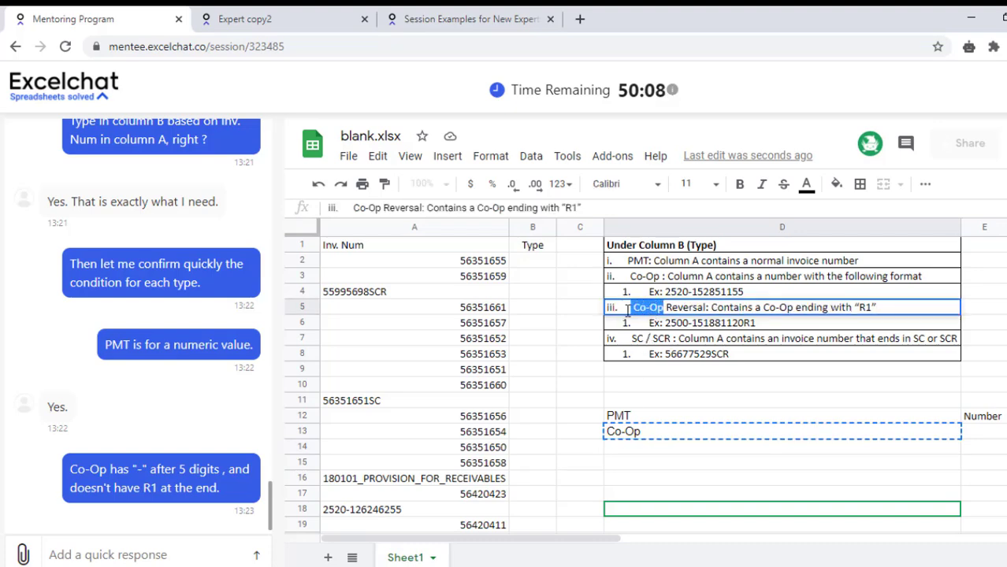
drag(706, 307, 632, 309)
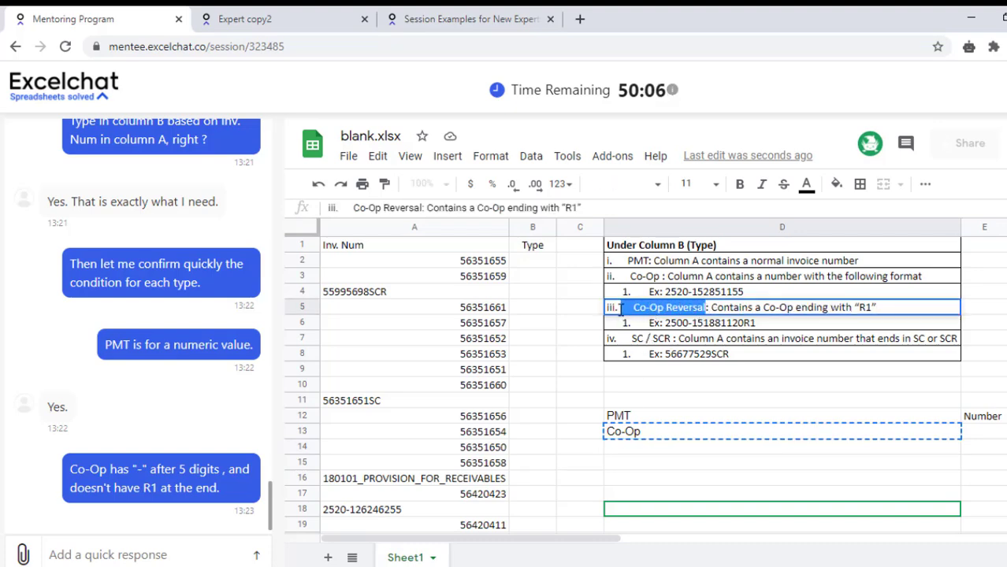
key(ctrl+c)
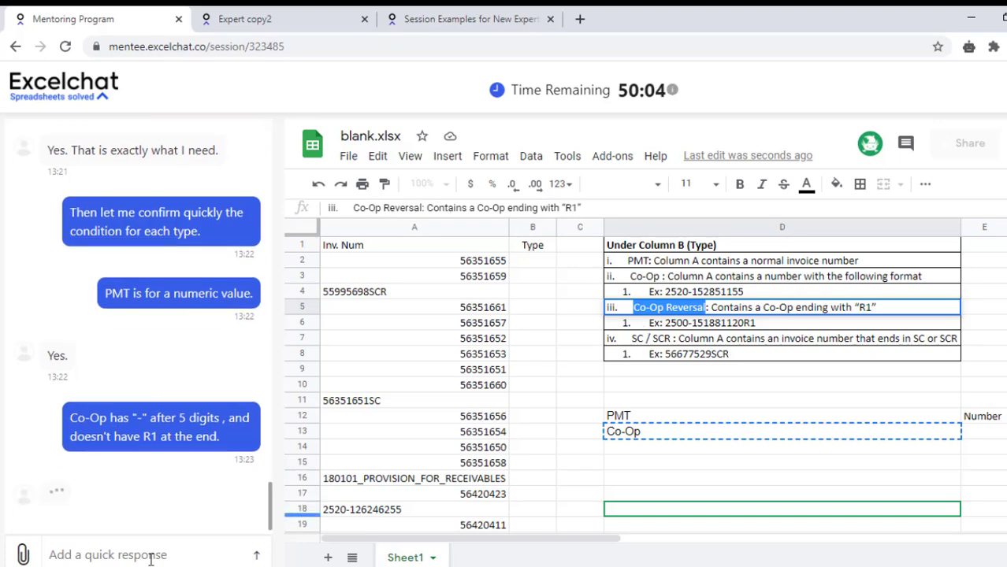
click(150, 555)
key(ctrl+v)
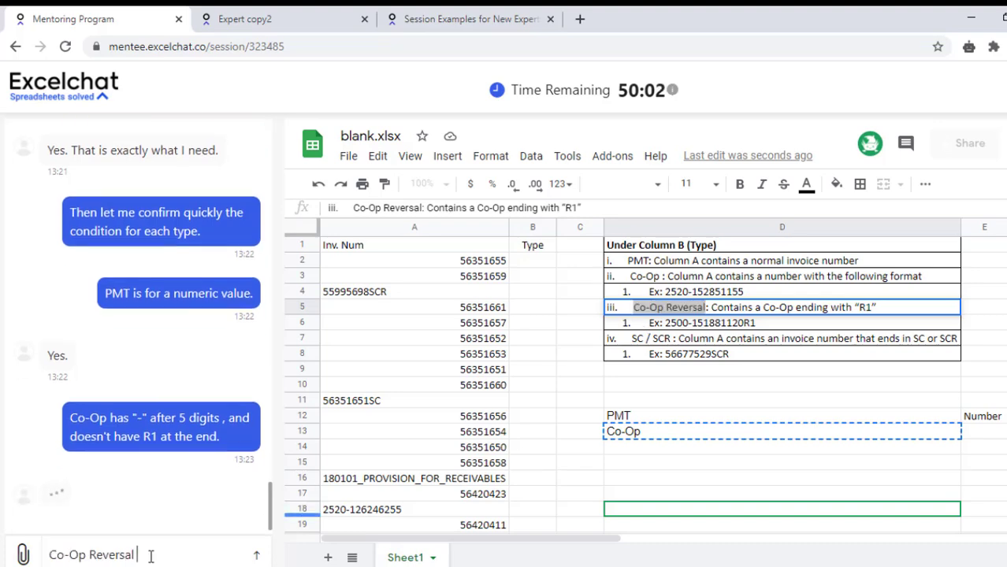
text(has)
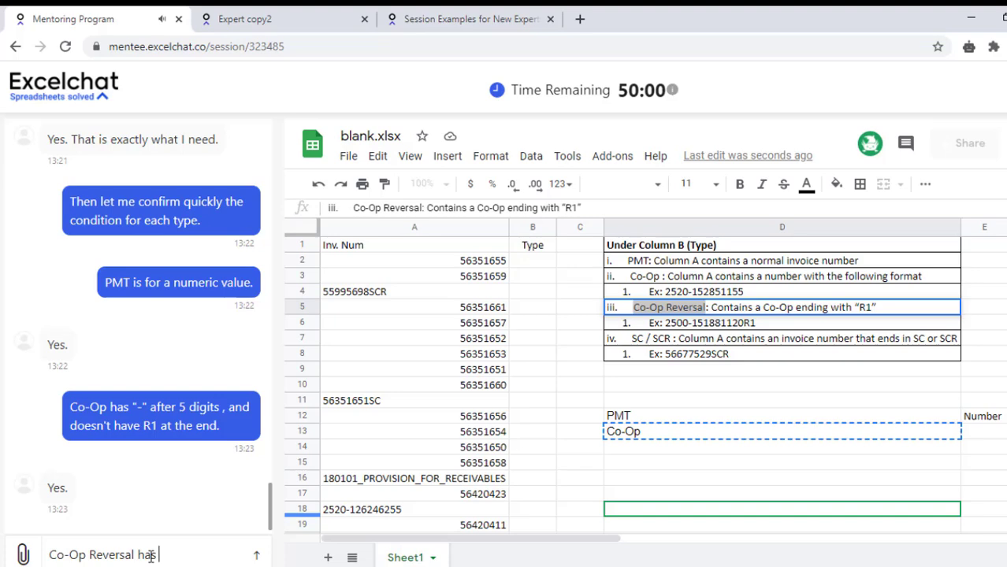
text( R1)
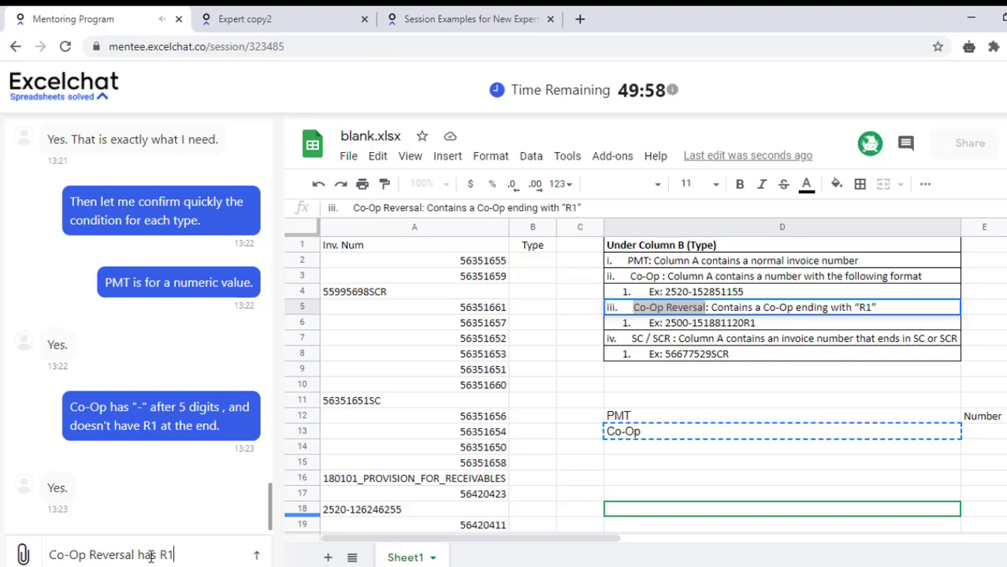
text( at the)
text( end)
Rework and send 'Co-Op Reversal has "-" after 5 digits, and R1 at the end.'.
key(BackSpace)
key(BackSpace)
key(BackSpace)
key(BackSpace)
key(BackSpace)
key(BackSpace)
key(BackSpace)
key(BackSpace)
key(BackSpace)
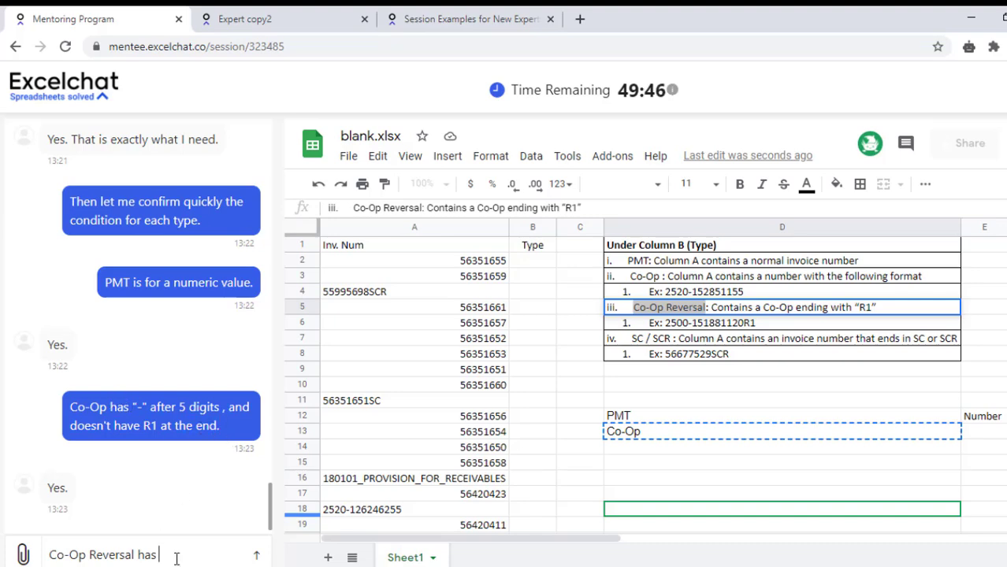
key(ctrl+v)
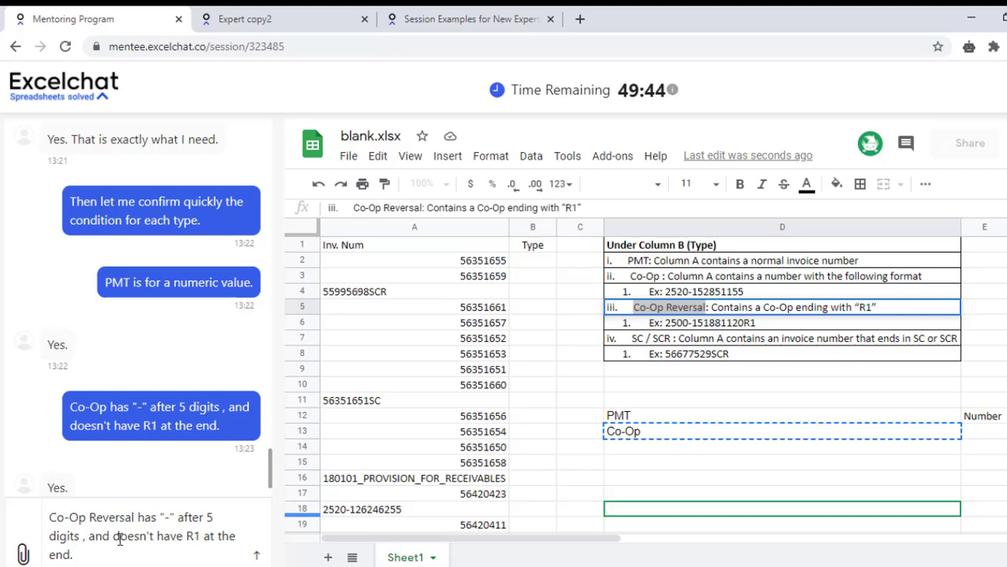
drag(155, 538, 113, 536)
key(BackSpace)
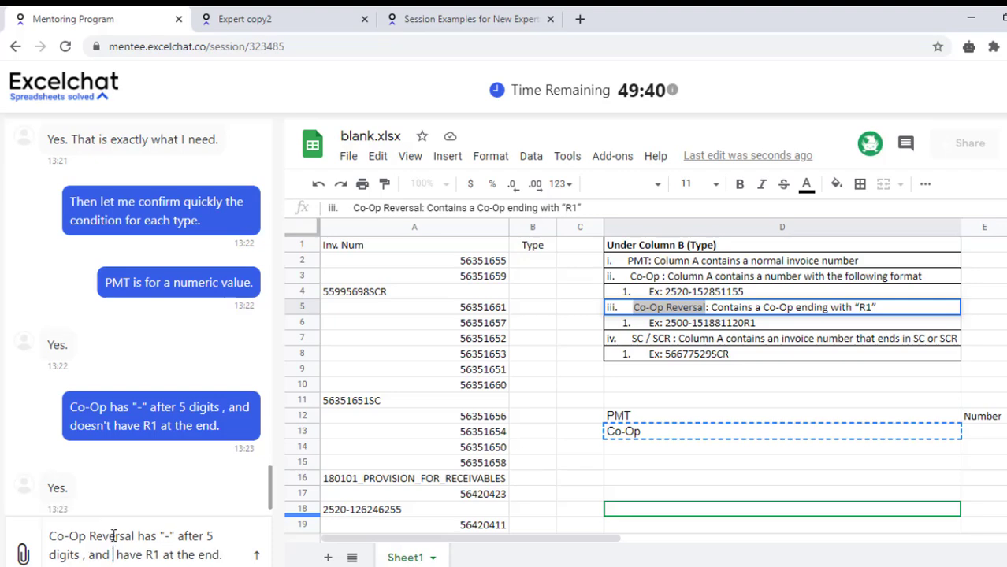
key(BackSpace)
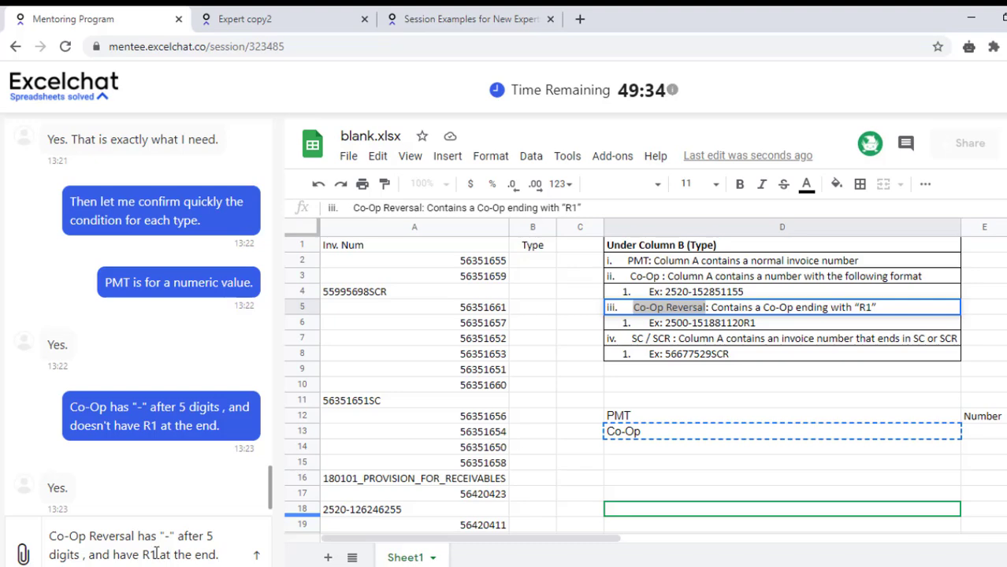
drag(142, 556, 115, 555)
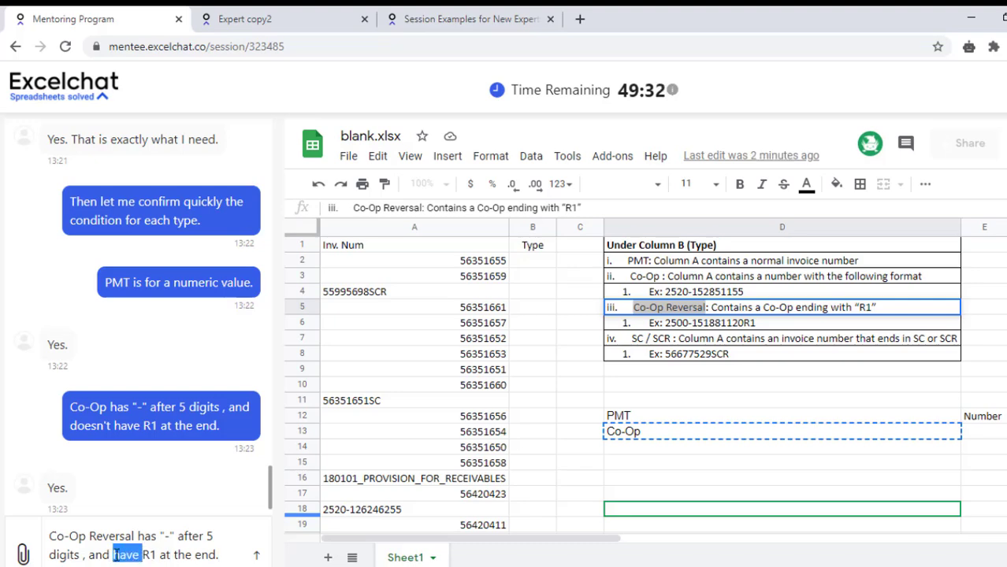
key(BackSpace)
click(213, 560)
key(Return)
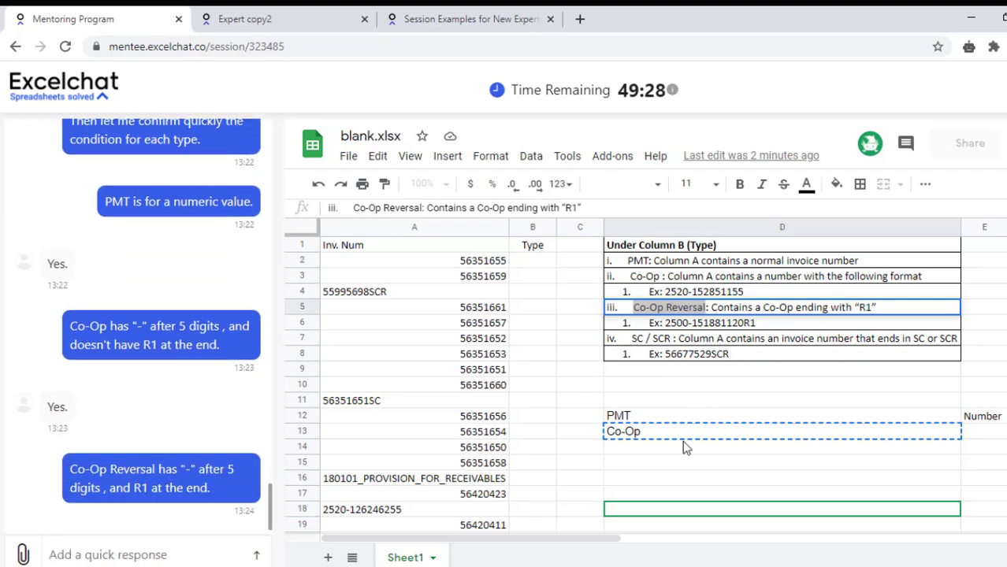
Send the chat message 'SC / SCR has either "SC" or "SCR"', copying SC / SCR from D7.
click(666, 447)
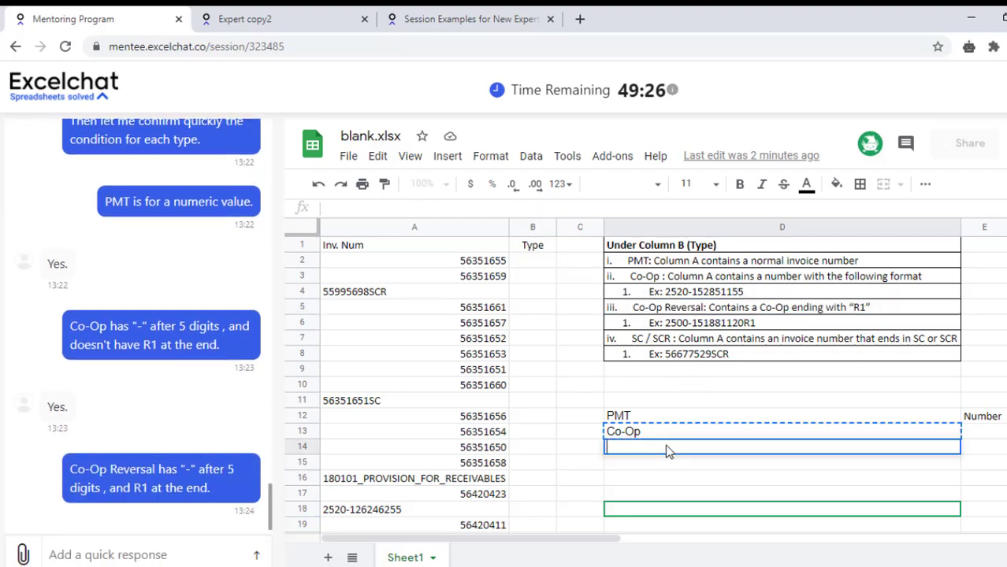
key(ctrl+v)
key(Escape)
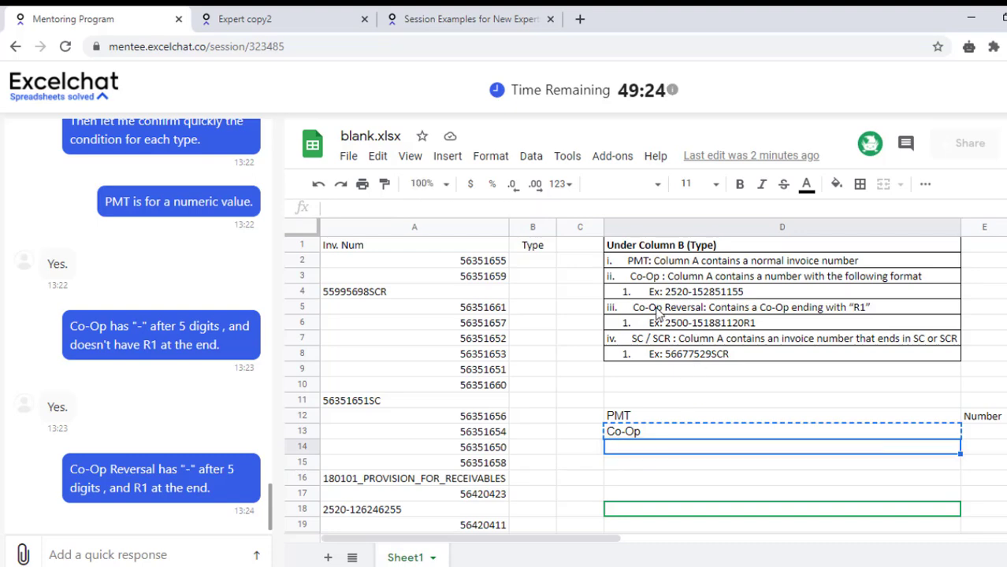
click(645, 340)
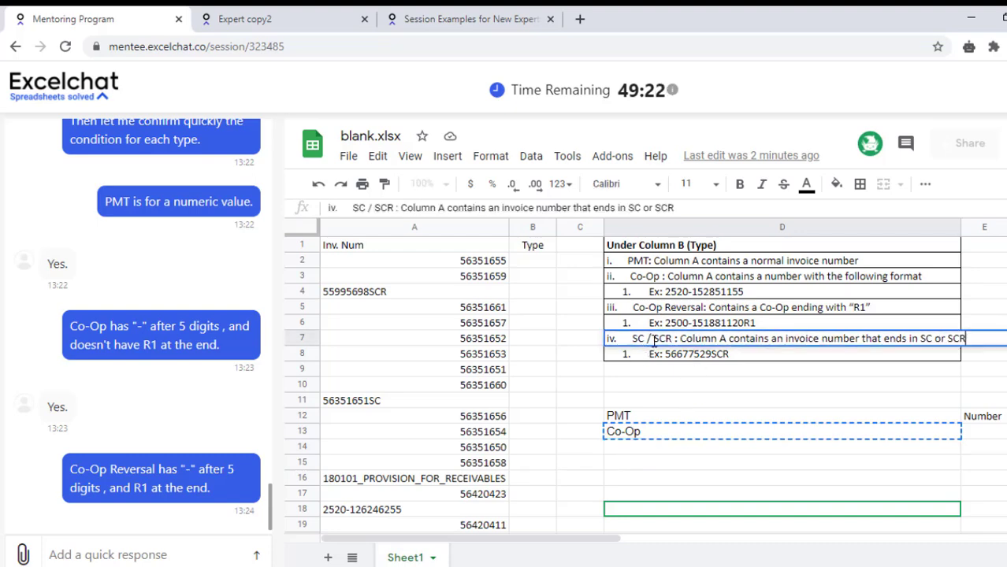
drag(675, 338, 632, 338)
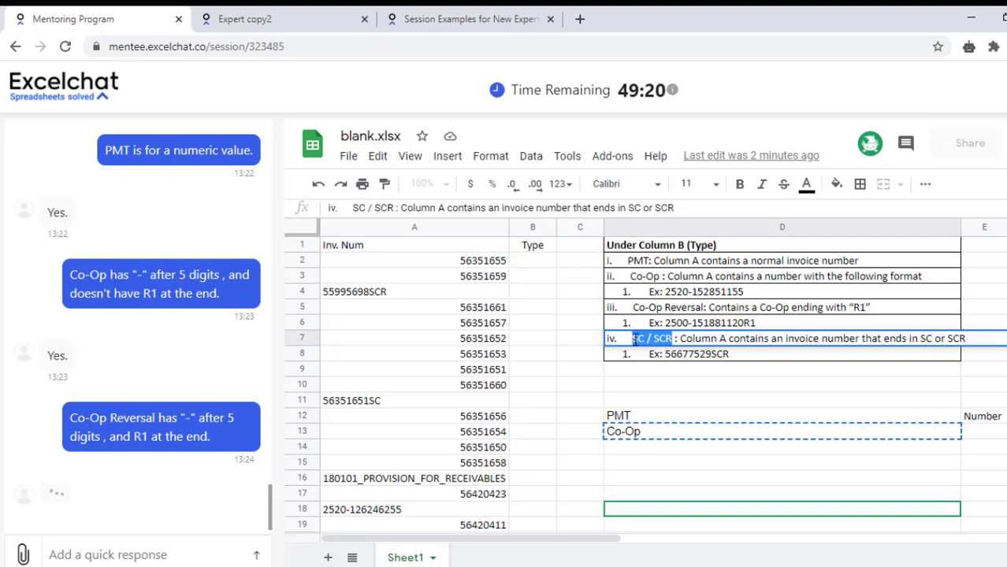
key(ctrl+c)
click(164, 548)
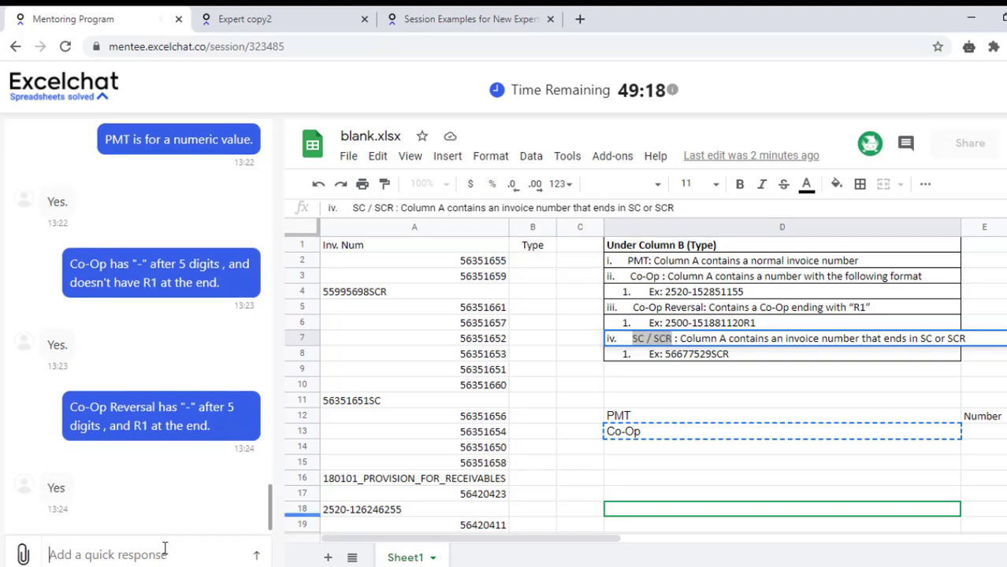
key(ctrl+v)
text(ha)
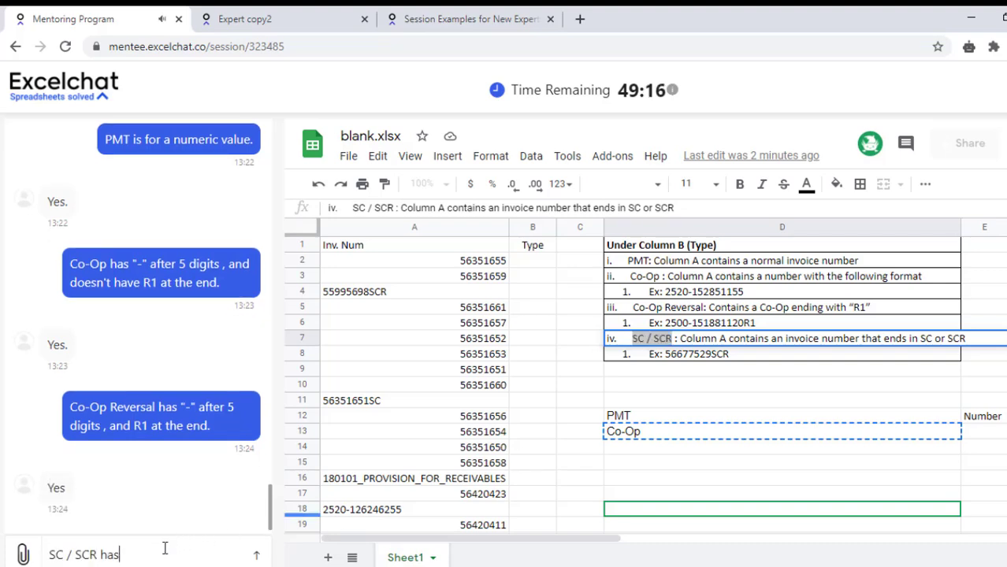
text(s)
text( ei)
text(ther S)
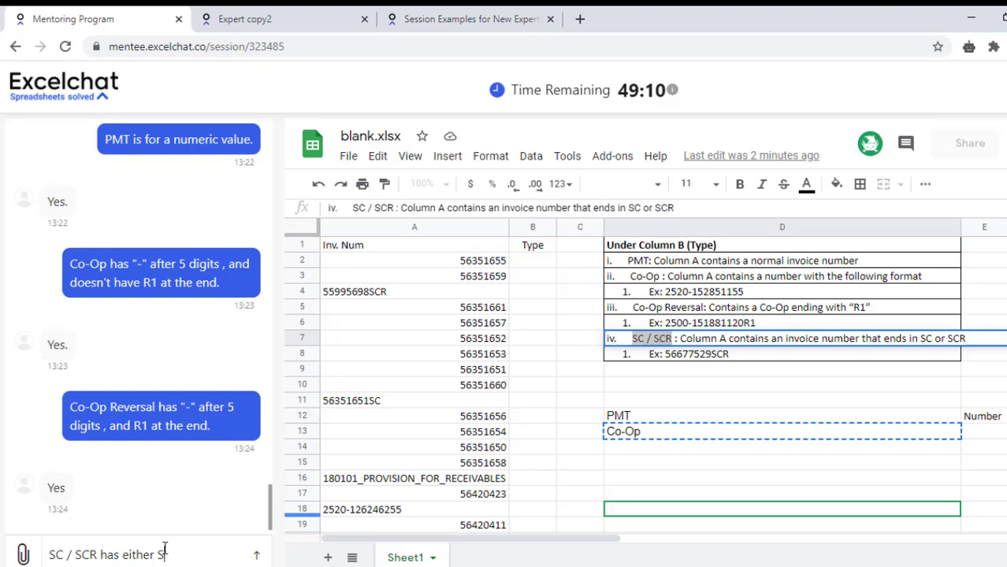
text(C" or)
text("SC)
text( or "SC)
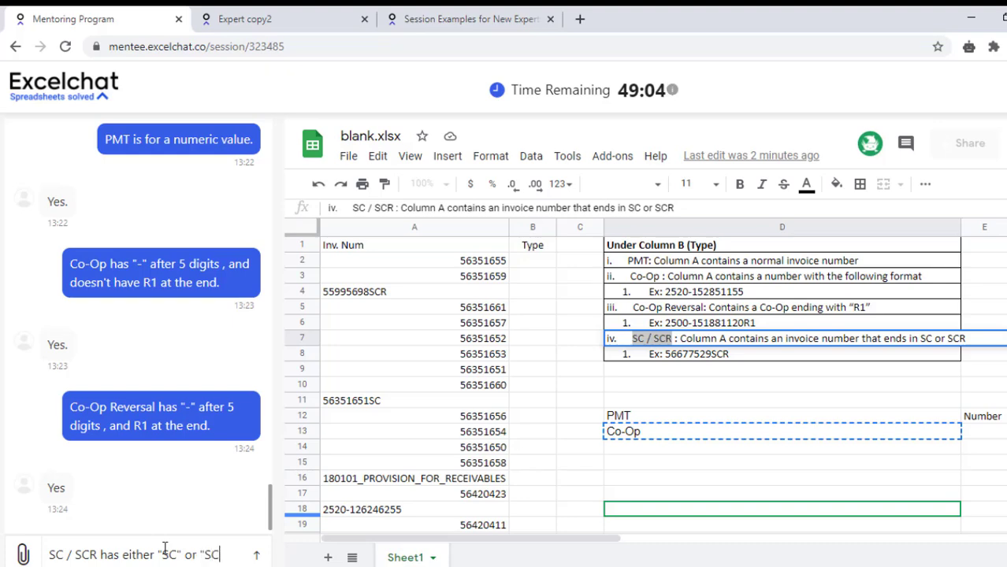
text(R".)
key(Return)
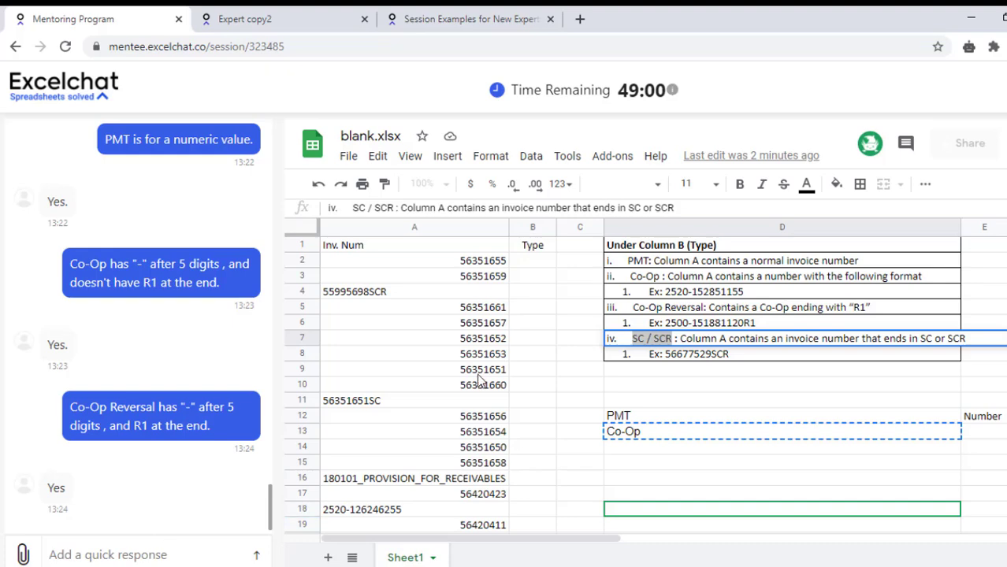
Paste Co-Op Reversal into D14, trying it over D7's SC / SCR then undoing that.
click(652, 449)
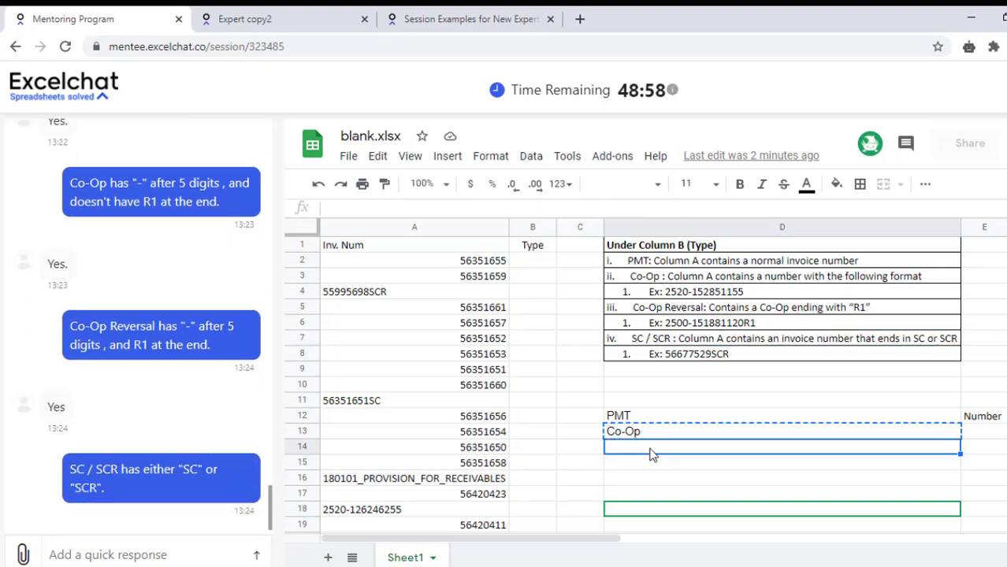
click(660, 307)
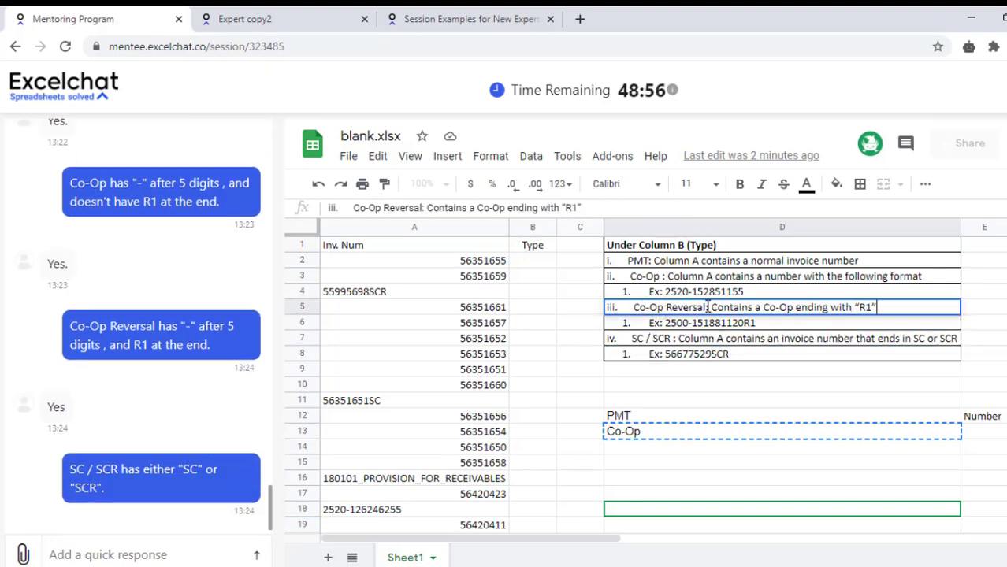
drag(706, 307, 635, 308)
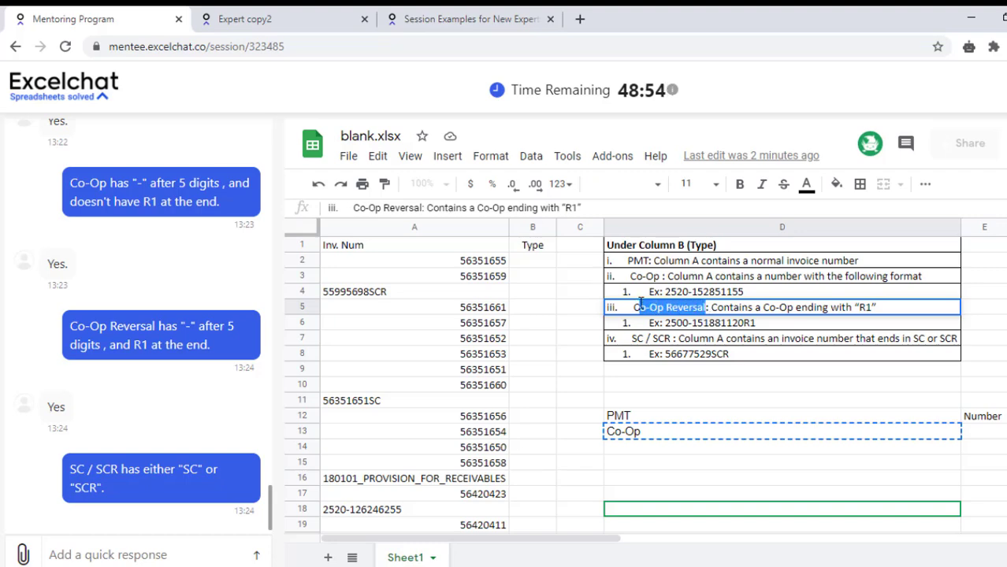
click(638, 451)
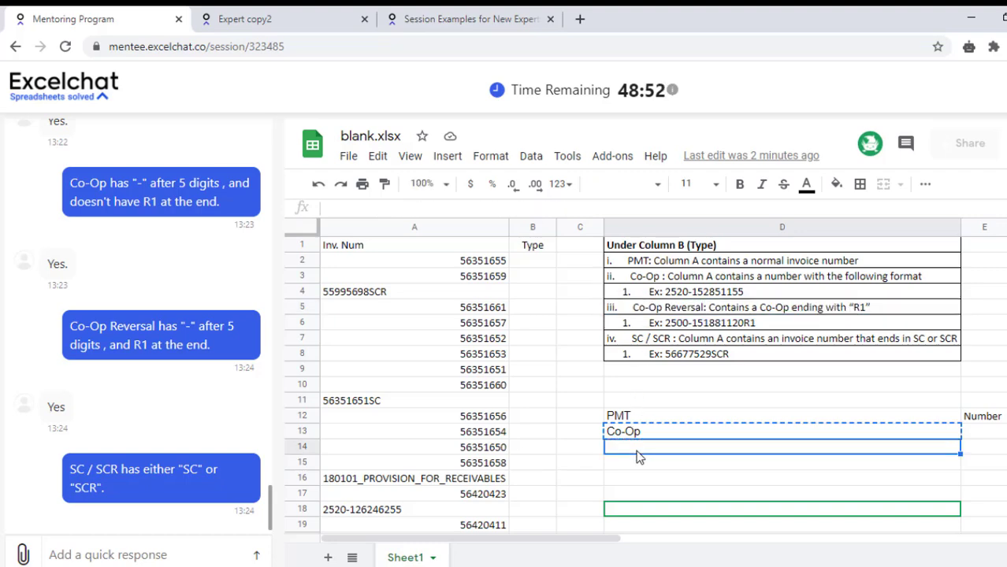
key(ctrl+v)
click(674, 339)
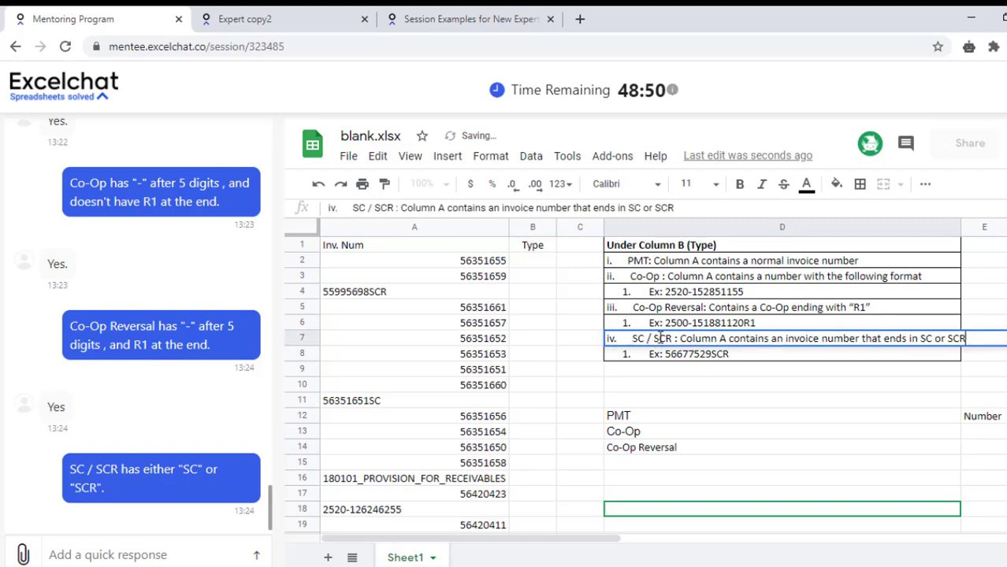
drag(675, 339, 632, 339)
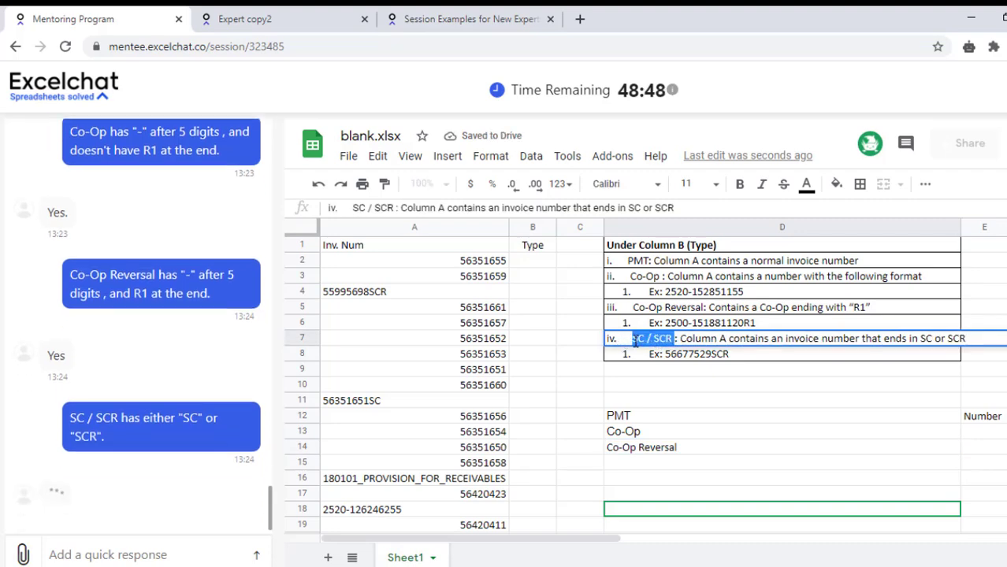
key(ctrl+v)
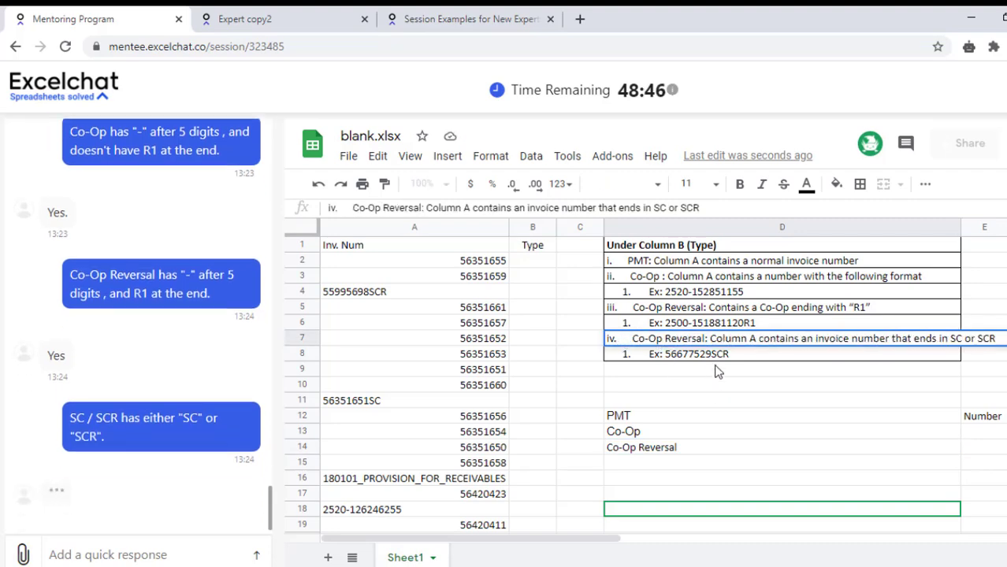
key(ctrl+z)
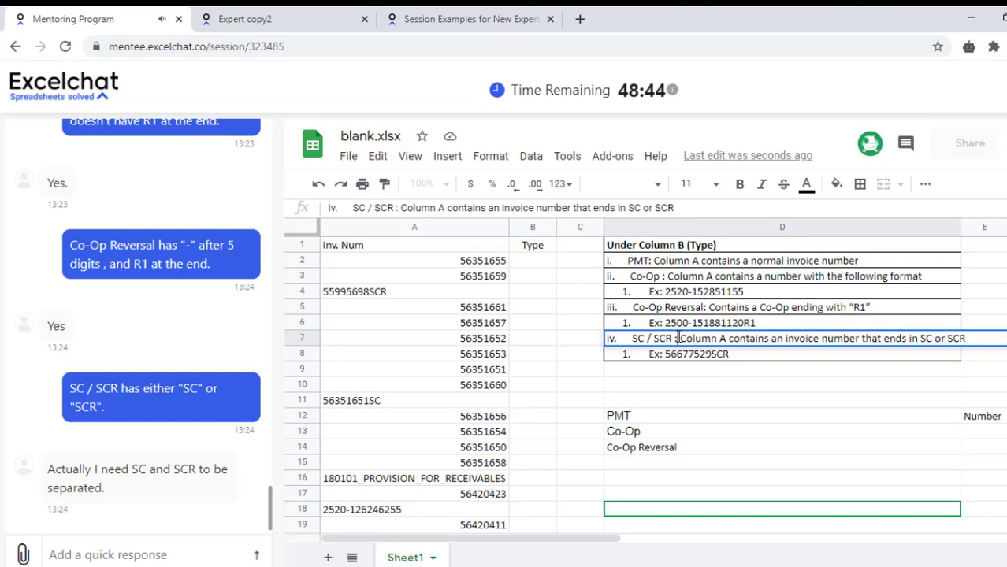
Send the chat replies 'Okay.' and 'Now we have 5 options'.
drag(679, 338, 632, 339)
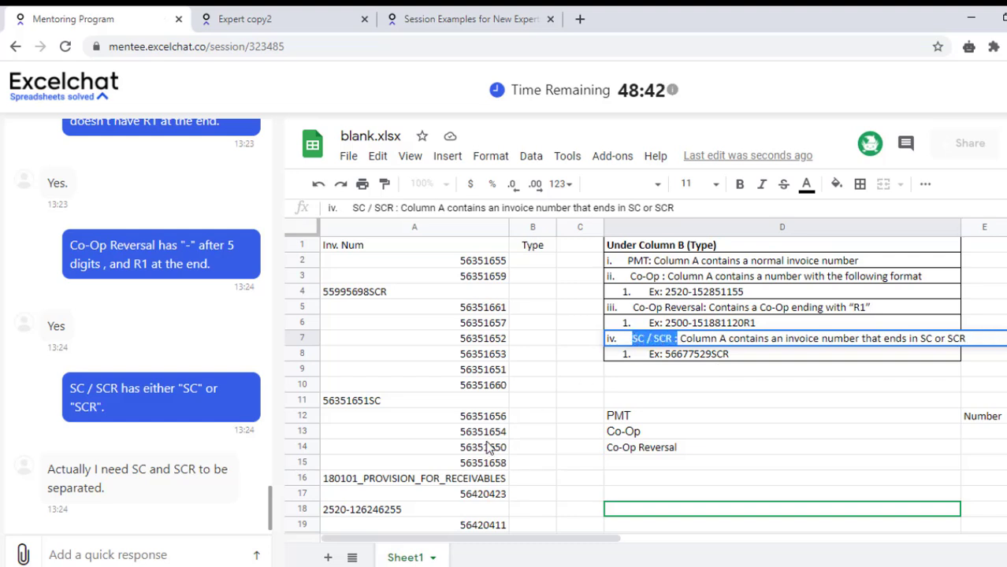
click(195, 552)
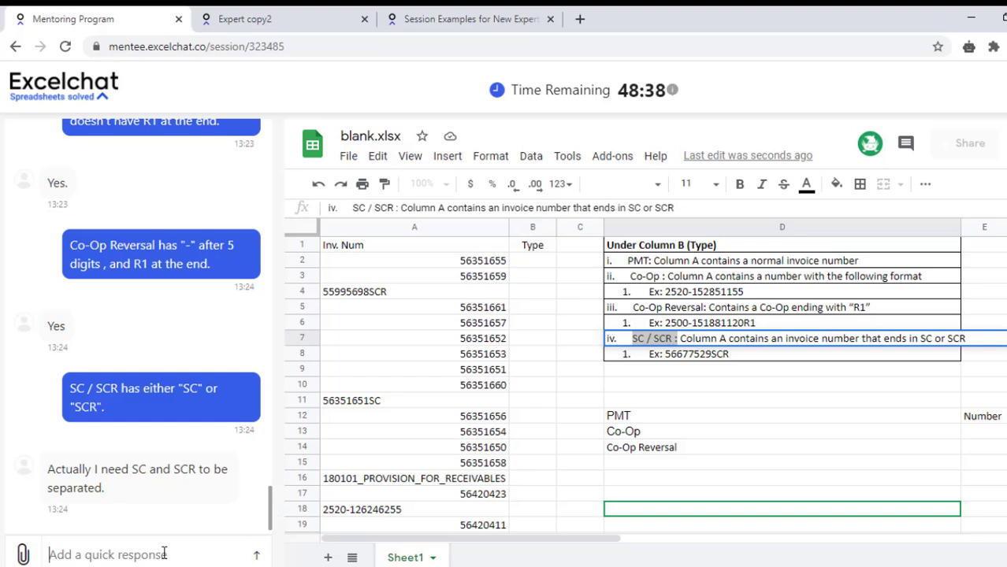
text(T)
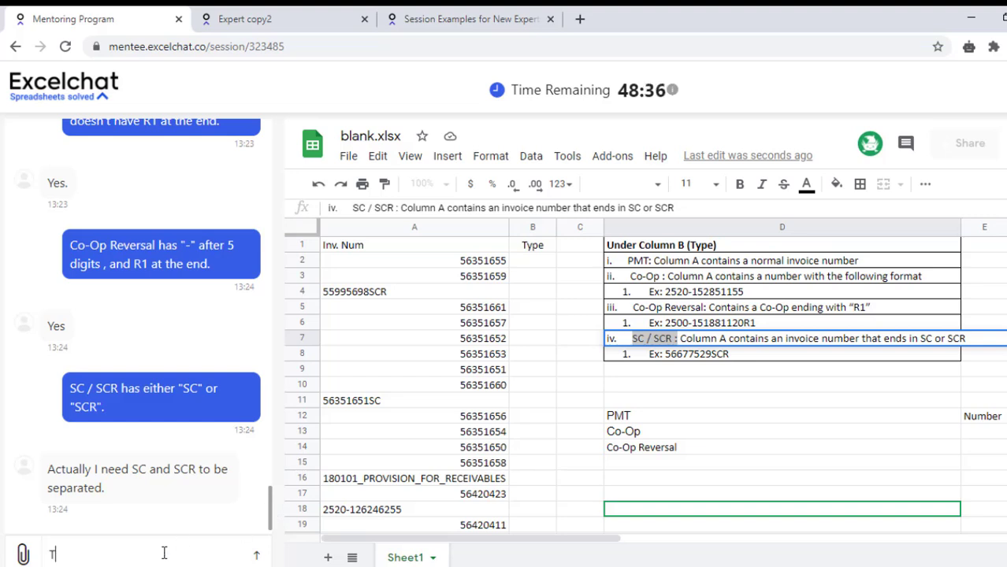
text(hen you)
key(BackSpace)
key(BackSpace)
text(SC)
key(BackSpace)
key(BackSpace)
key(BackSpace)
key(BackSpace)
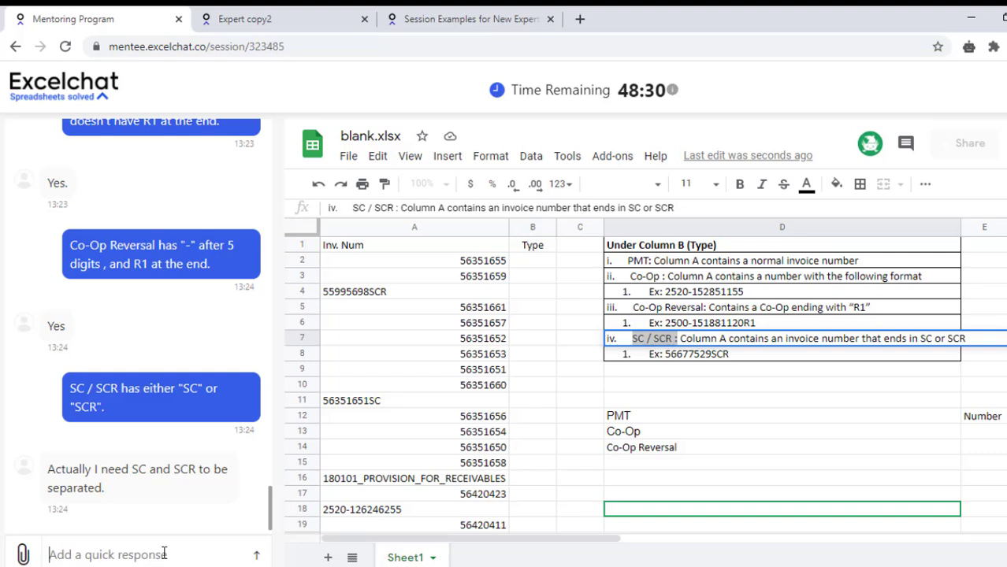
text(Okay)
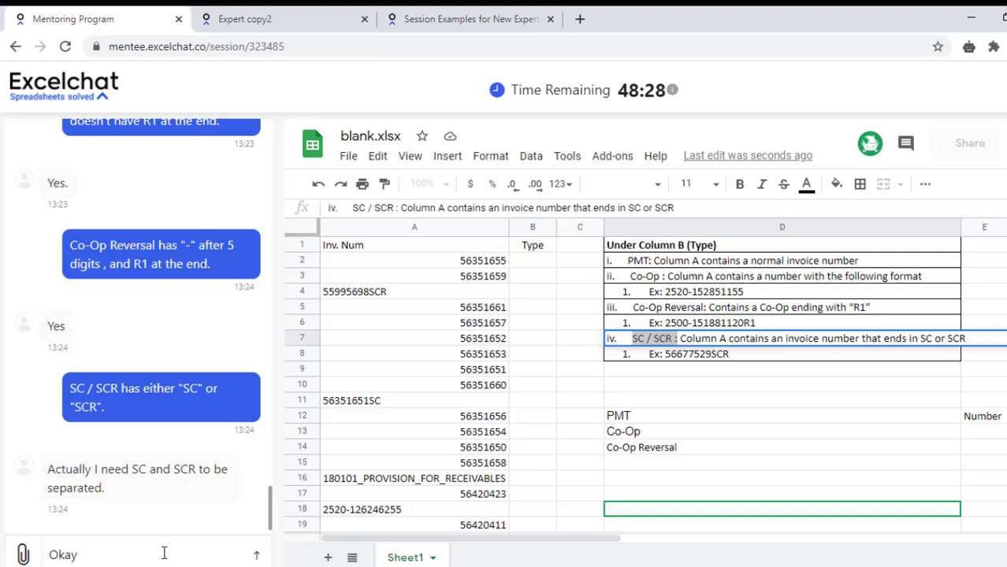
text(.)
key(Return)
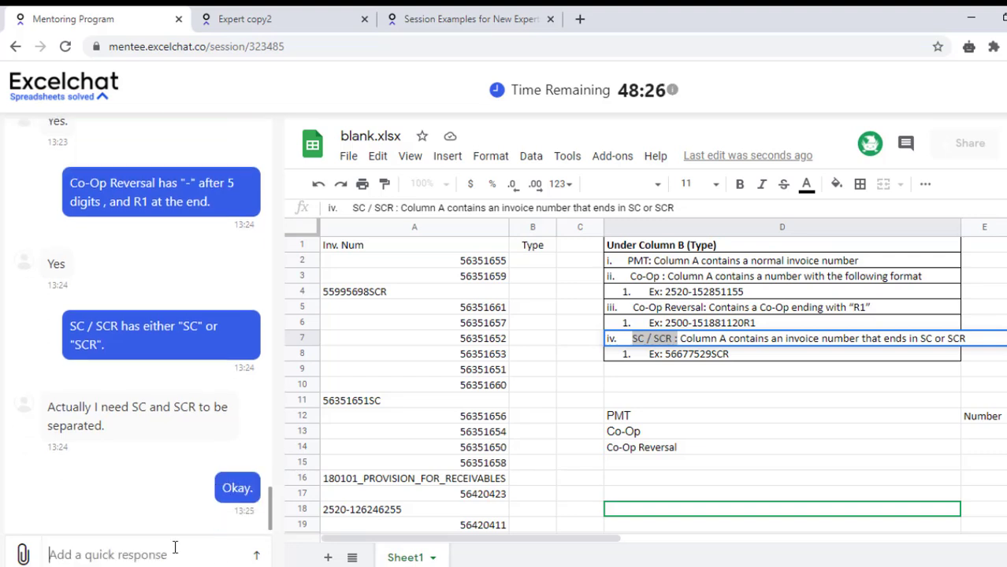
text(Now)
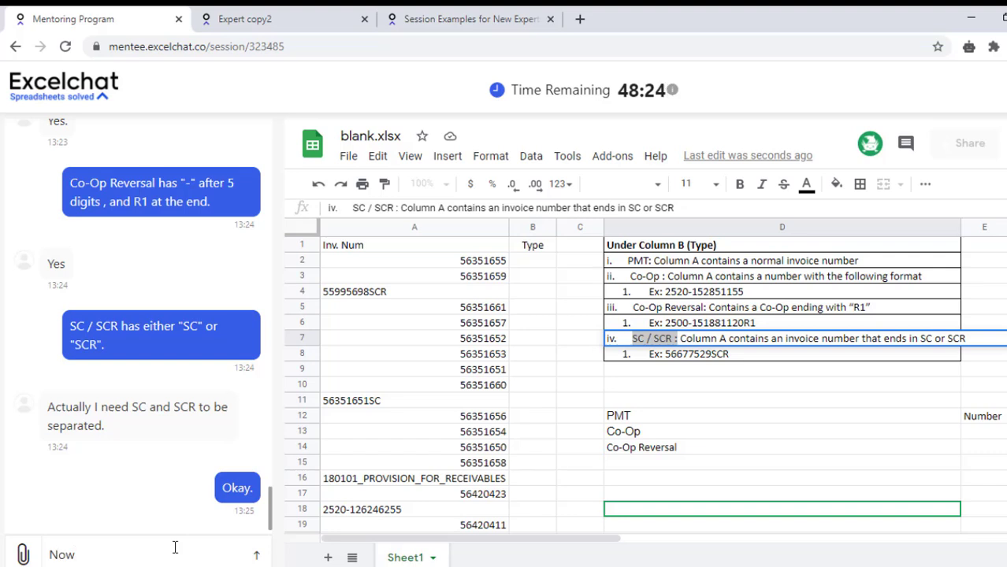
text( we have )
text(5)
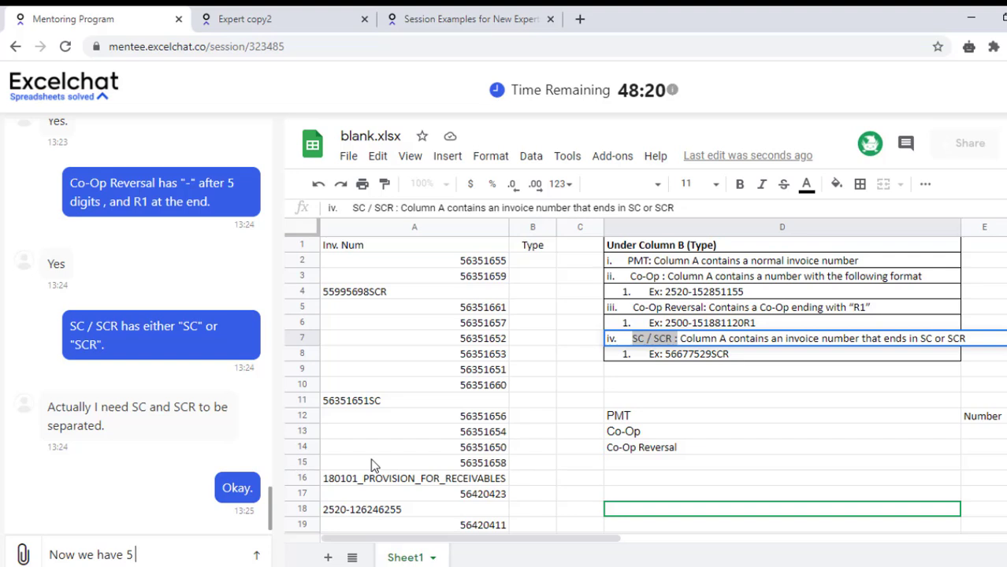
text( option)
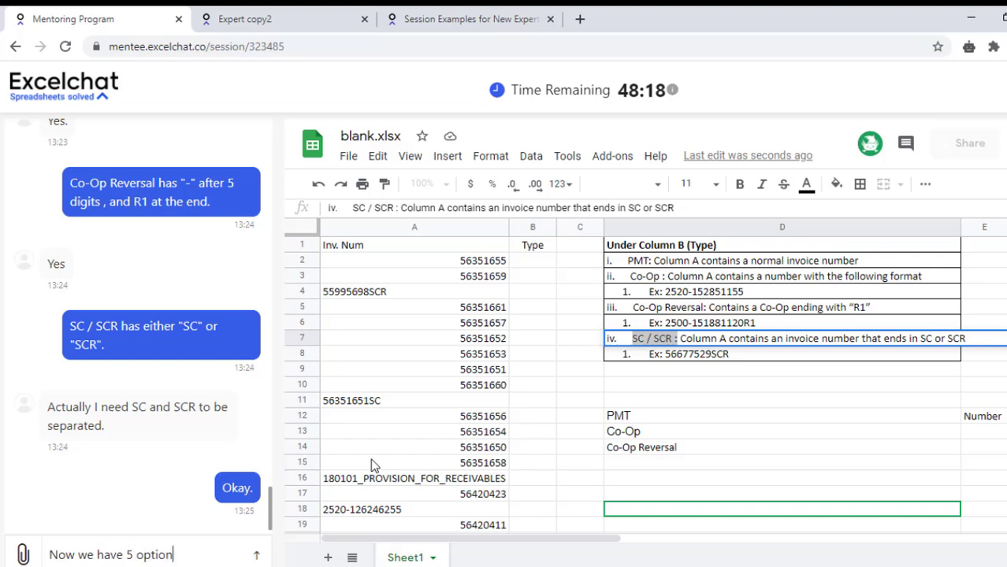
text(s)
key(Return)
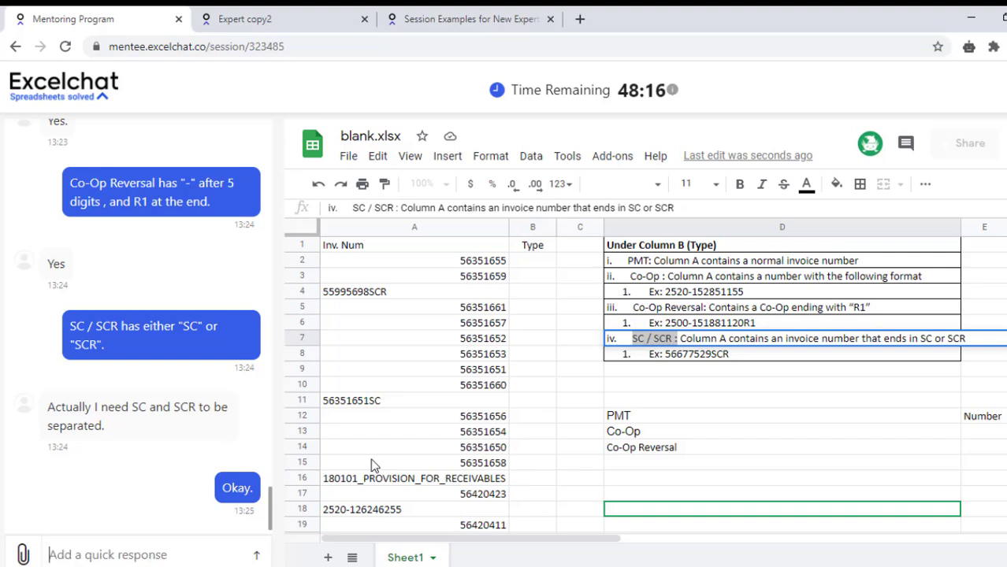
Enter SC in D15 and SCR in D16.
click(717, 469)
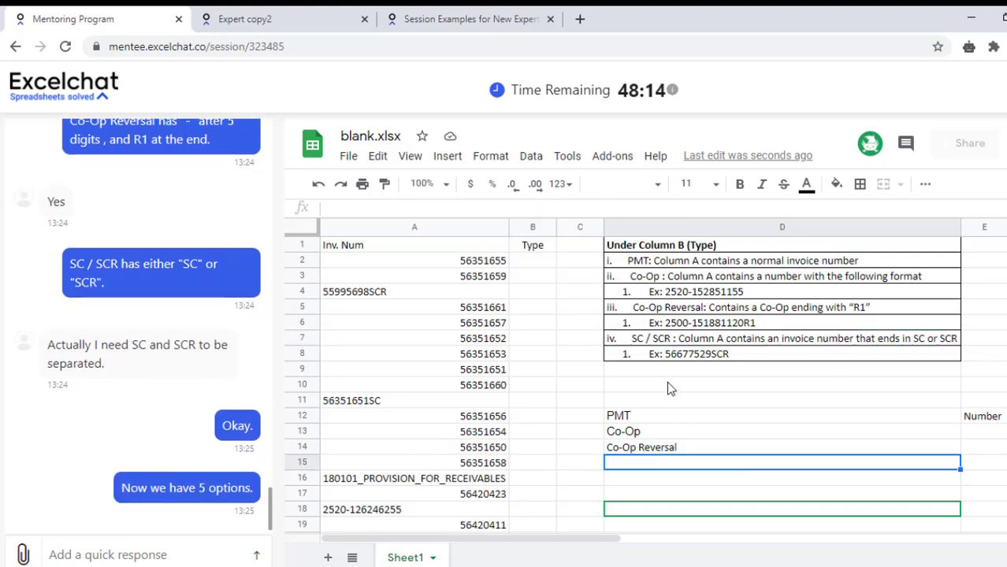
text(SC)
key(Return)
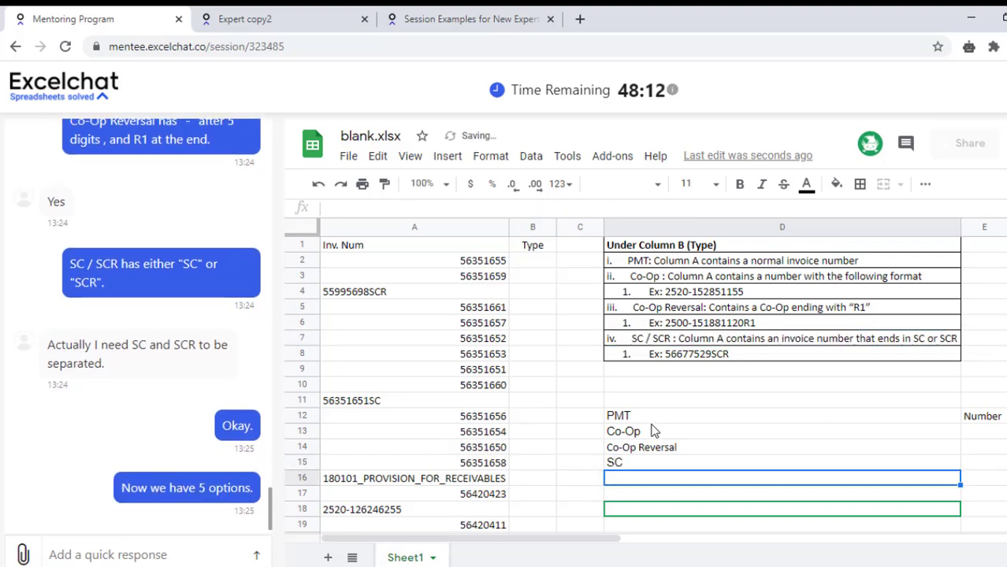
text(SCR)
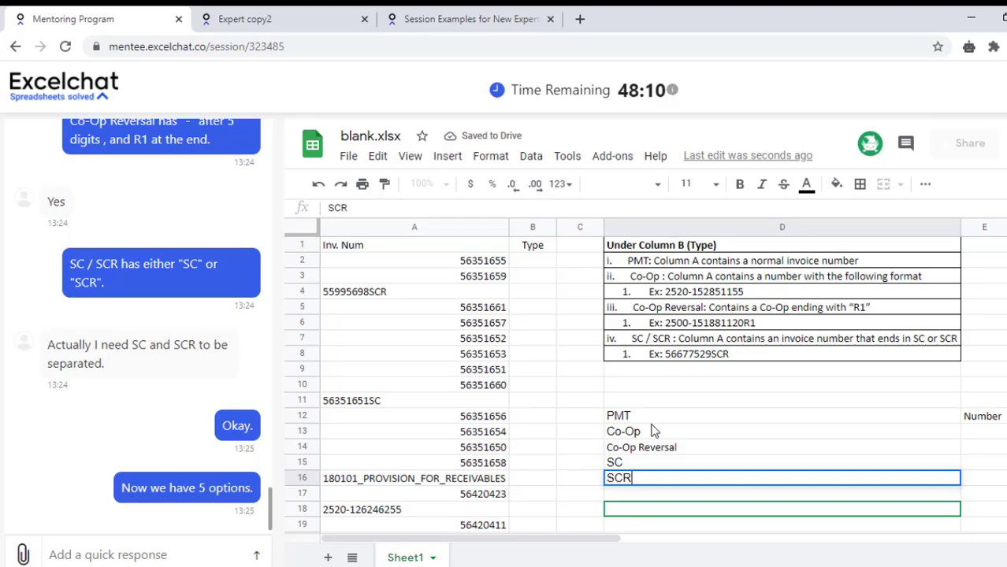
key(Return)
click(533, 278)
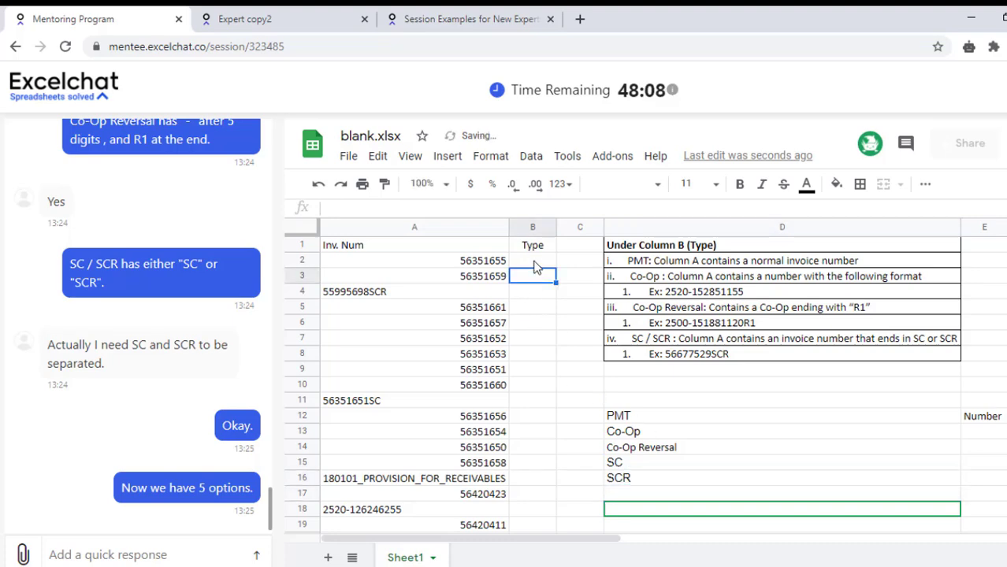
Enter =IFS(ISNUMBER(A2),"PMT") in B2 and fill it down column B.
click(533, 264)
text(=if)
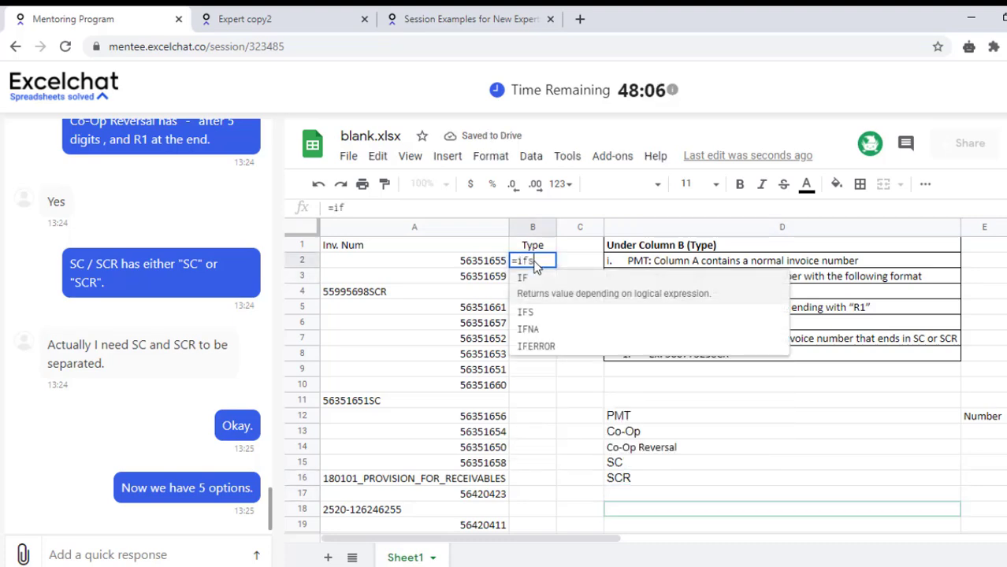
key(Tab)
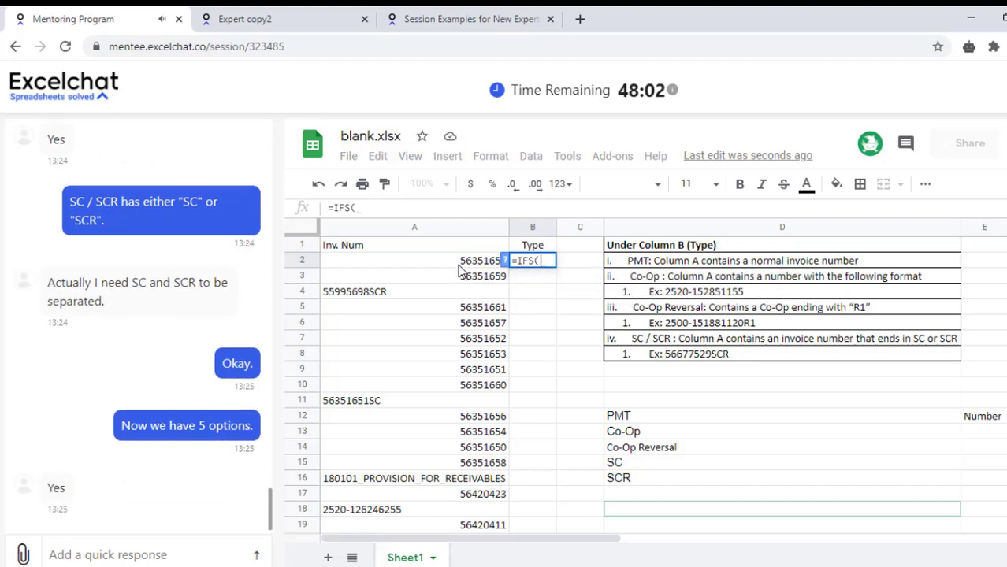
text(isnumb)
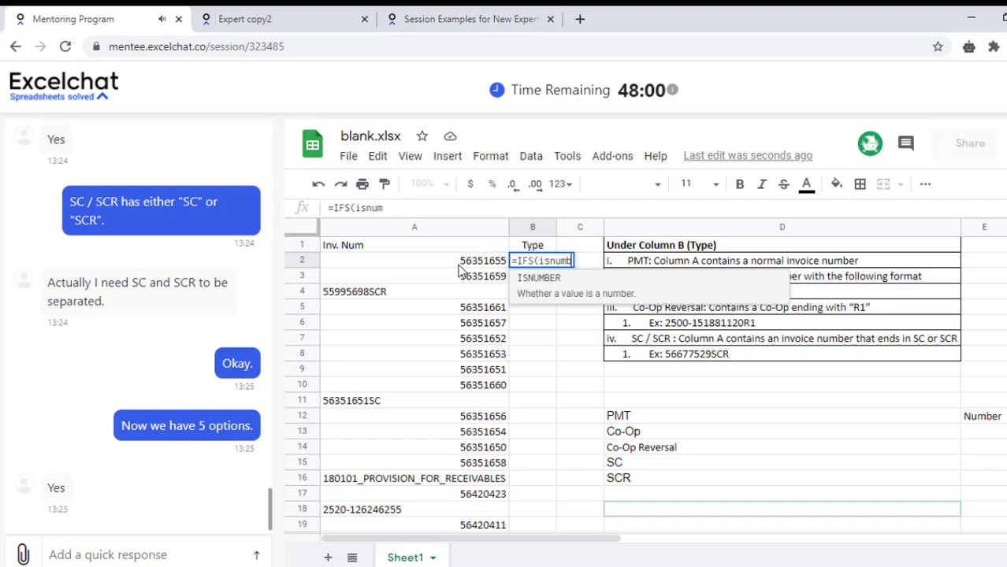
text(er()
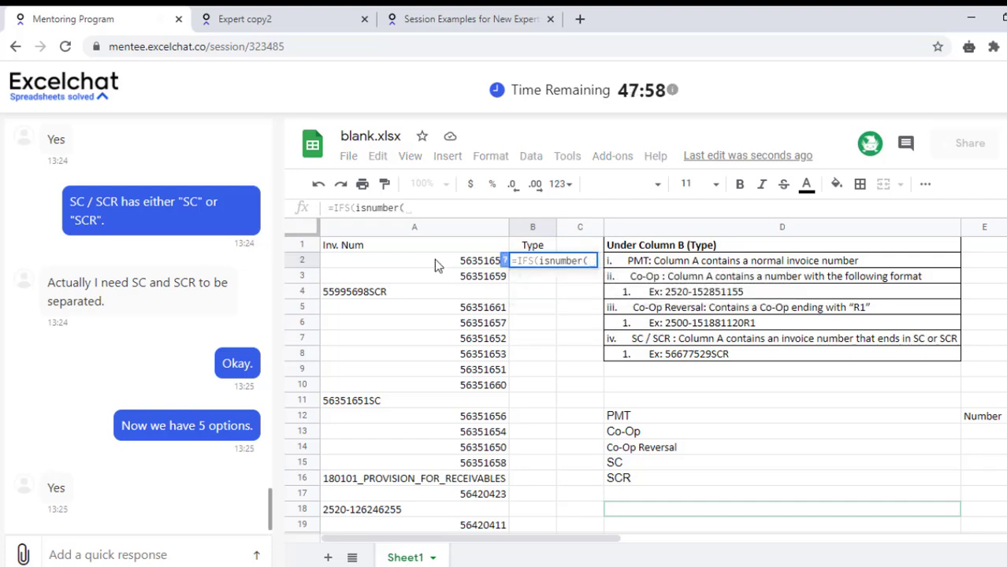
click(434, 263)
text())
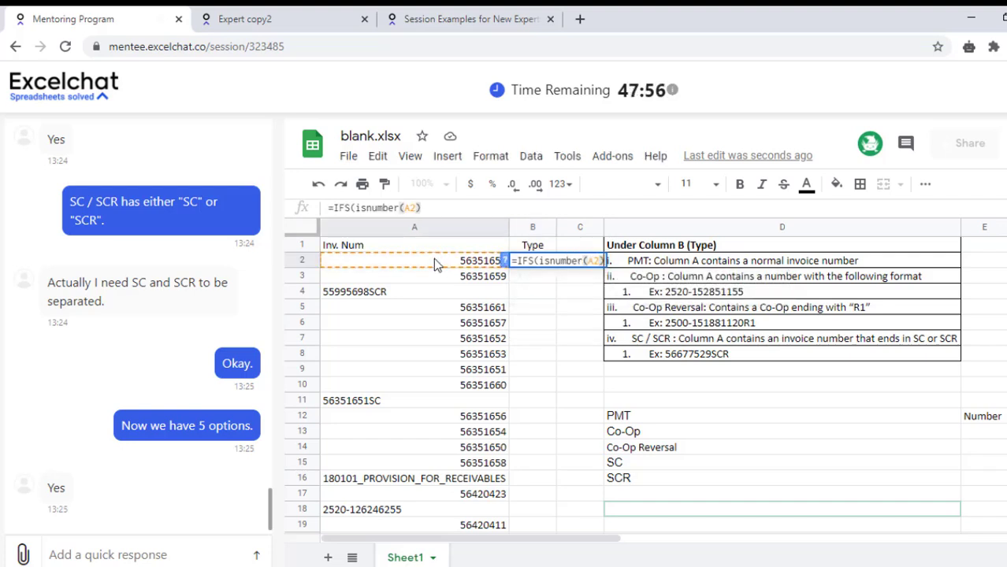
text(,")
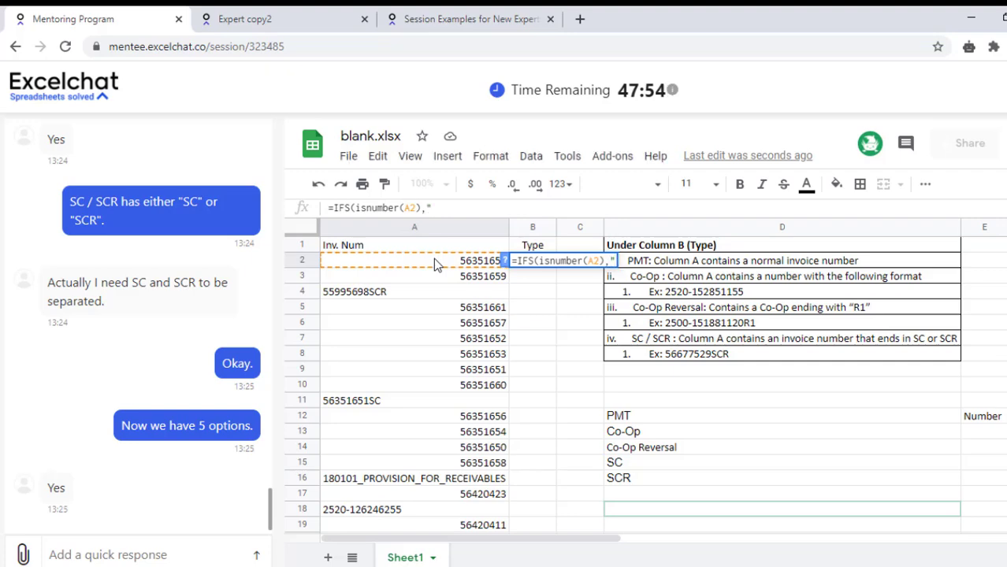
text(PMT)
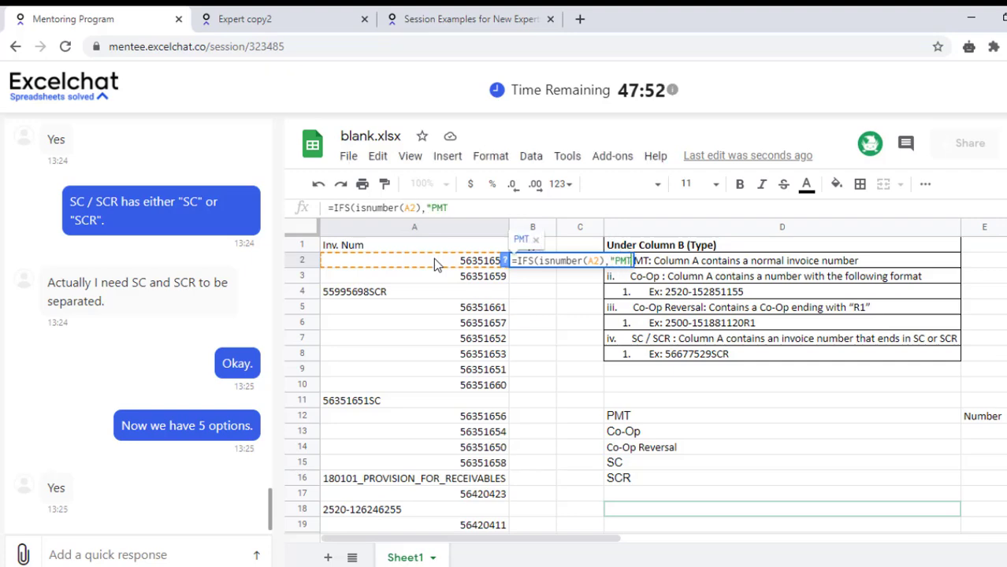
text("))
key(Return)
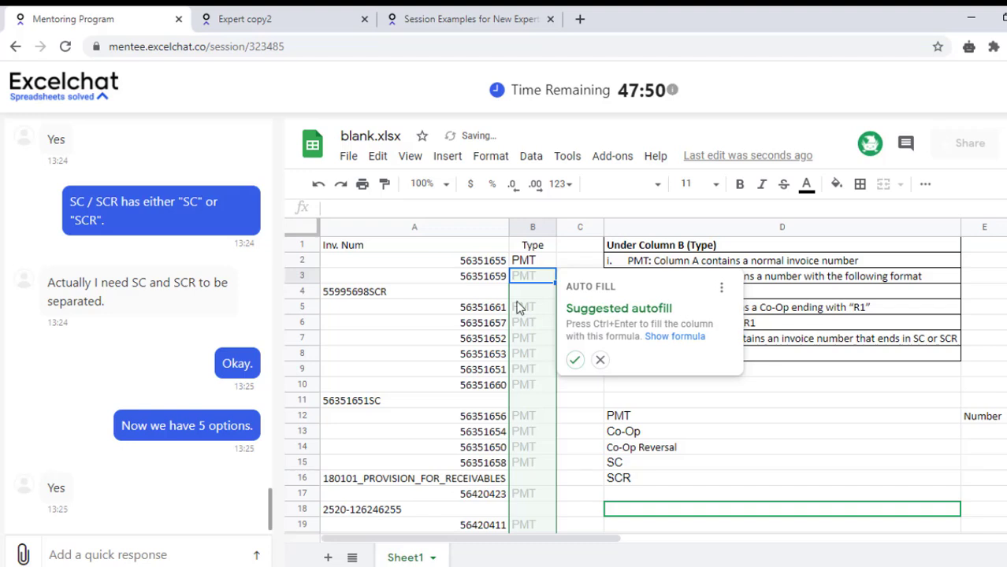
click(518, 307)
click(549, 264)
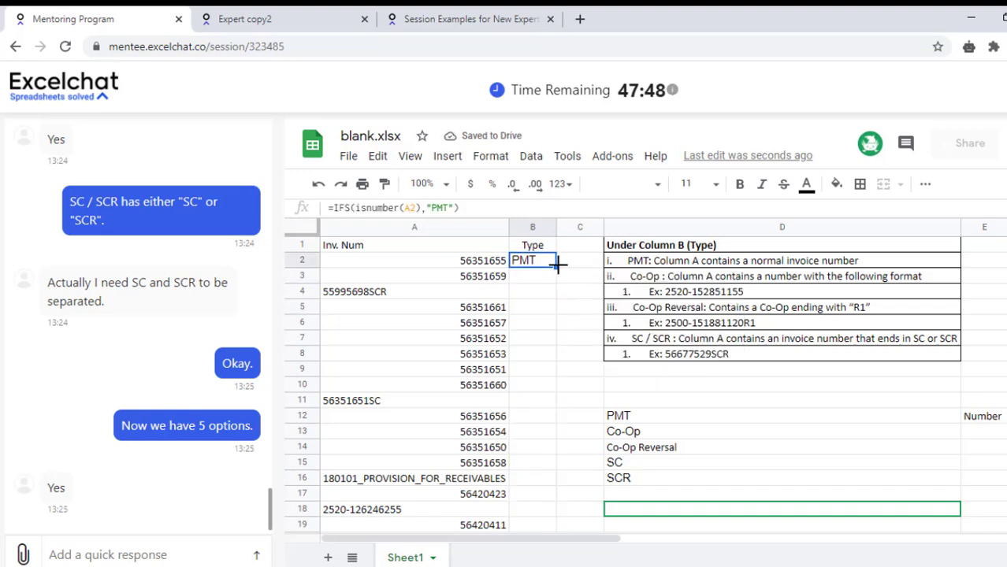
double_click(555, 267)
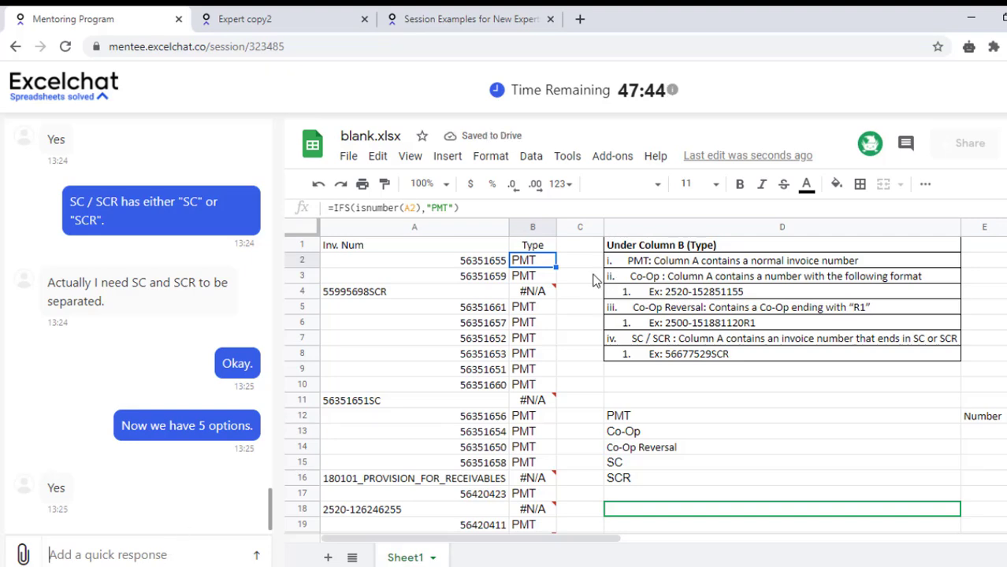
Copy the saved phrase 'Based on what you've shared, you need' from Excel and return to Excelchat.
click(533, 295)
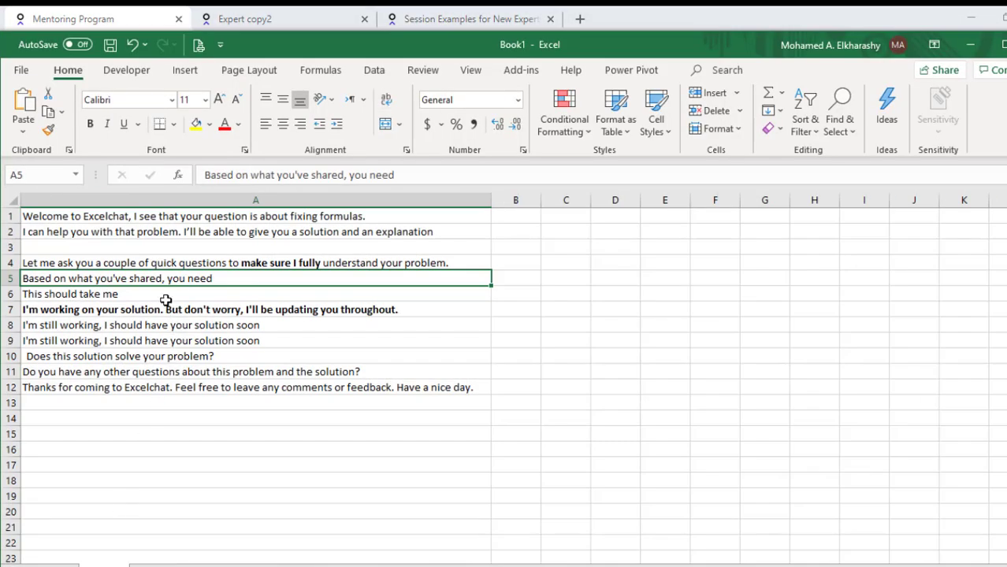
click(165, 299)
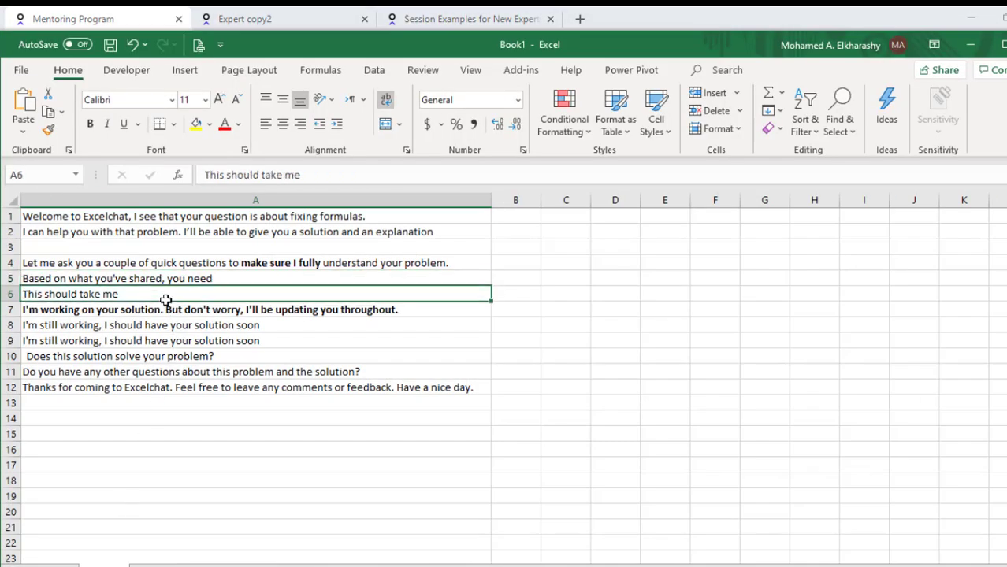
click(164, 278)
key(ctrl+c)
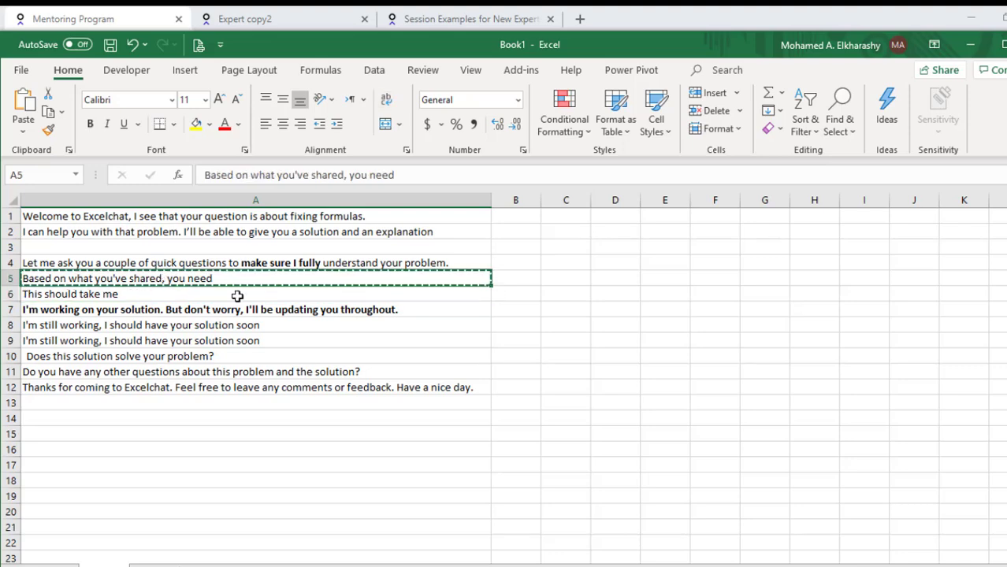
key(alt+Tab)
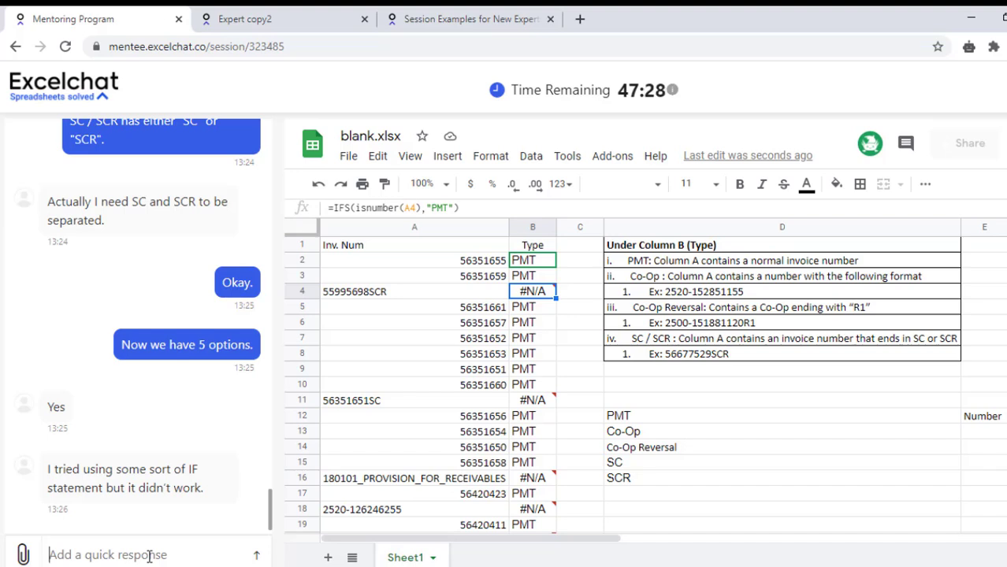
Send 'I can solve this problem using IFS function and some other text functions.'.
text(I can s)
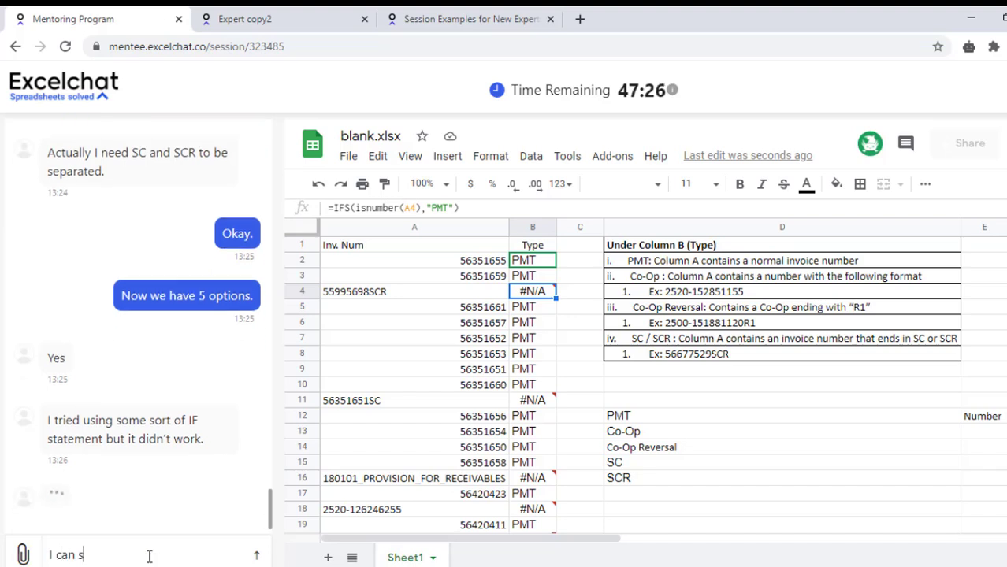
text(olve this )
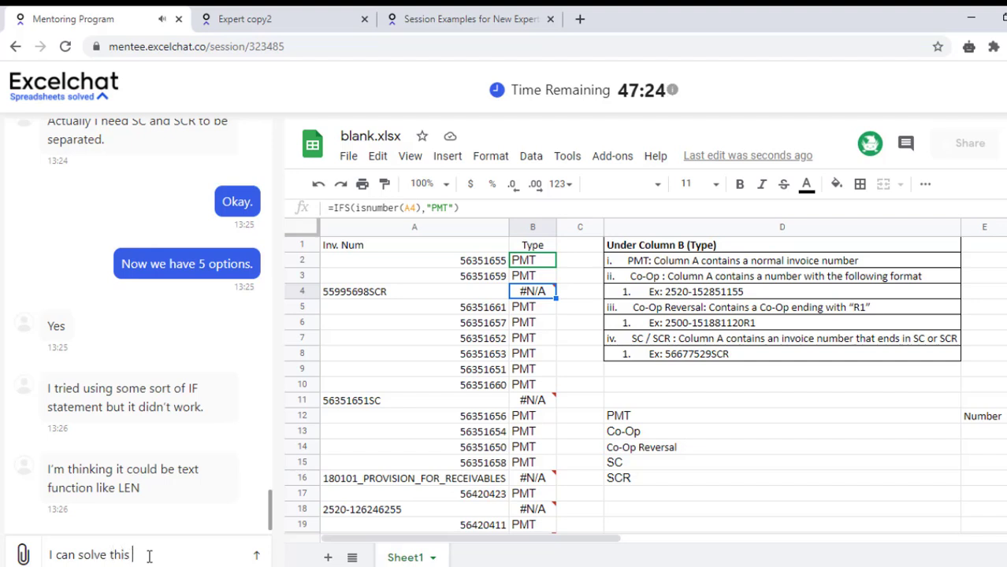
text(pr)
text(oblem us)
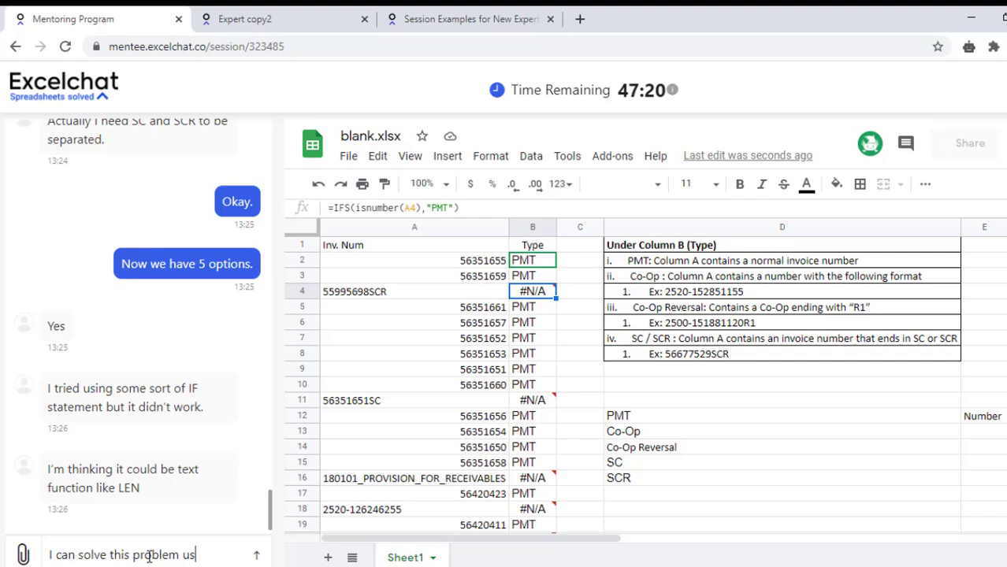
text(ing l)
key(BackSpace)
text(F)
text( S)
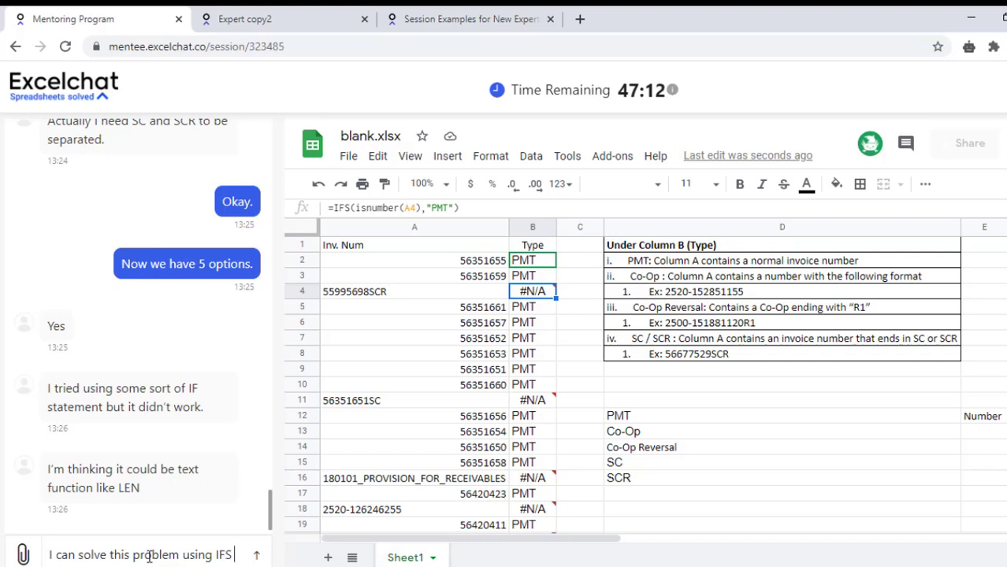
text( fi)
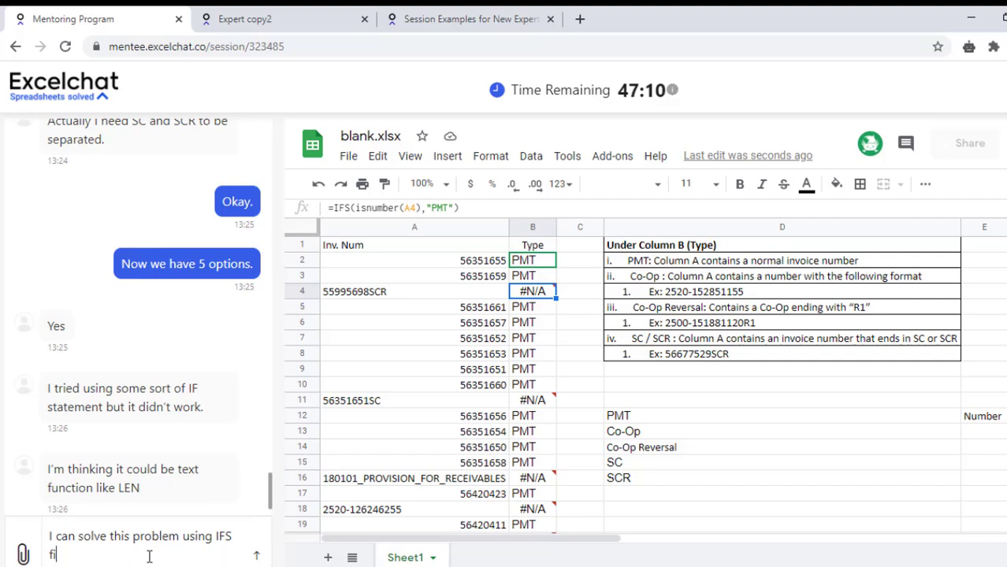
text(n)
key(BackSpace)
key(BackSpace)
text(fun)
text(ction )
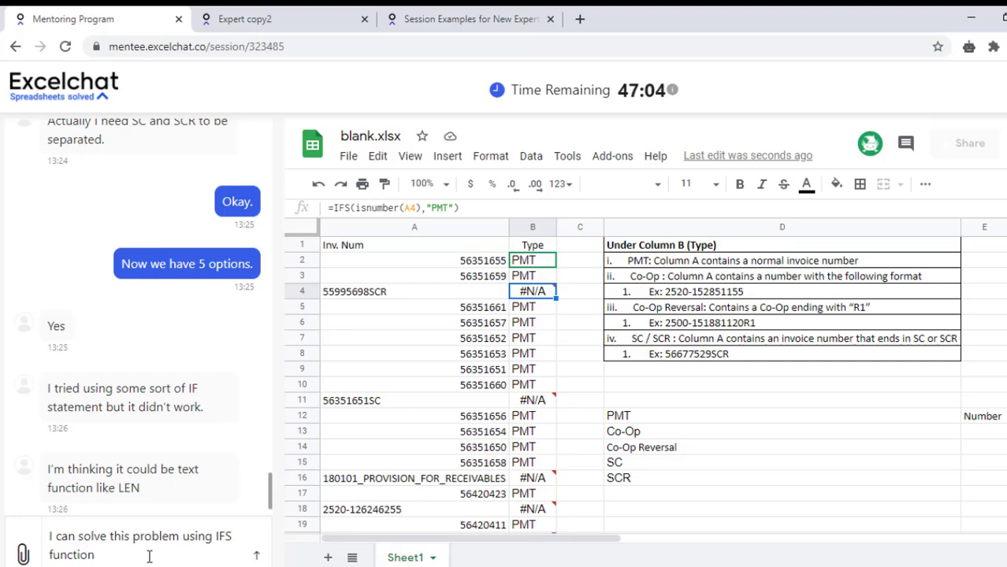
text(a)
text(dn)
text(nd )
text(some othe)
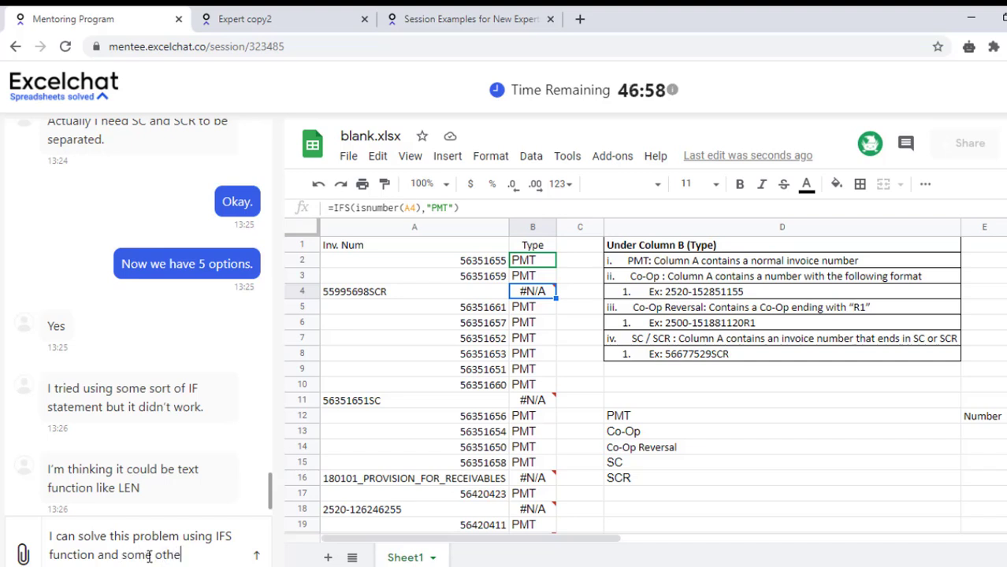
text(r)
key(BackSpace)
text(xt f)
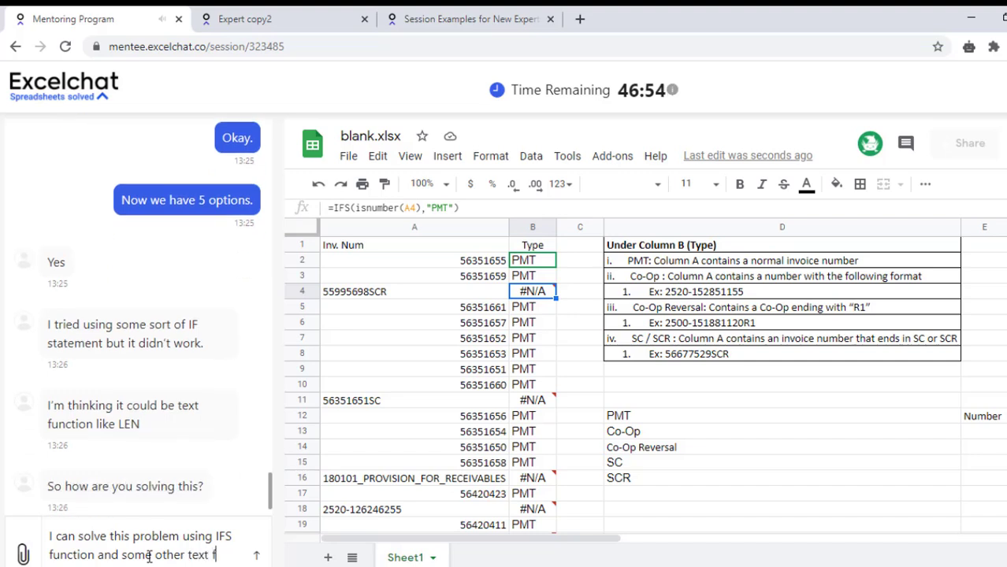
text(unct)
text(ions.)
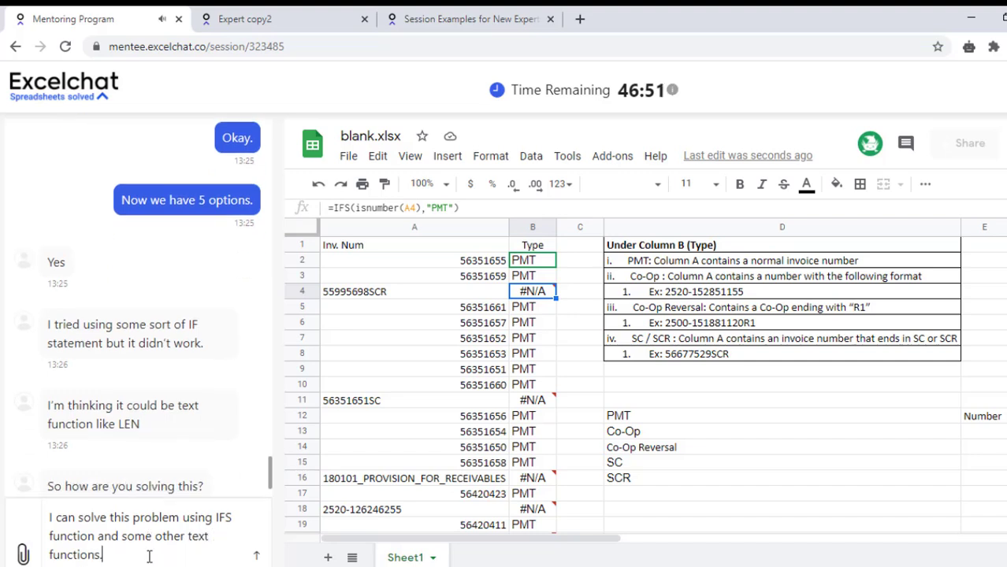
key(Return)
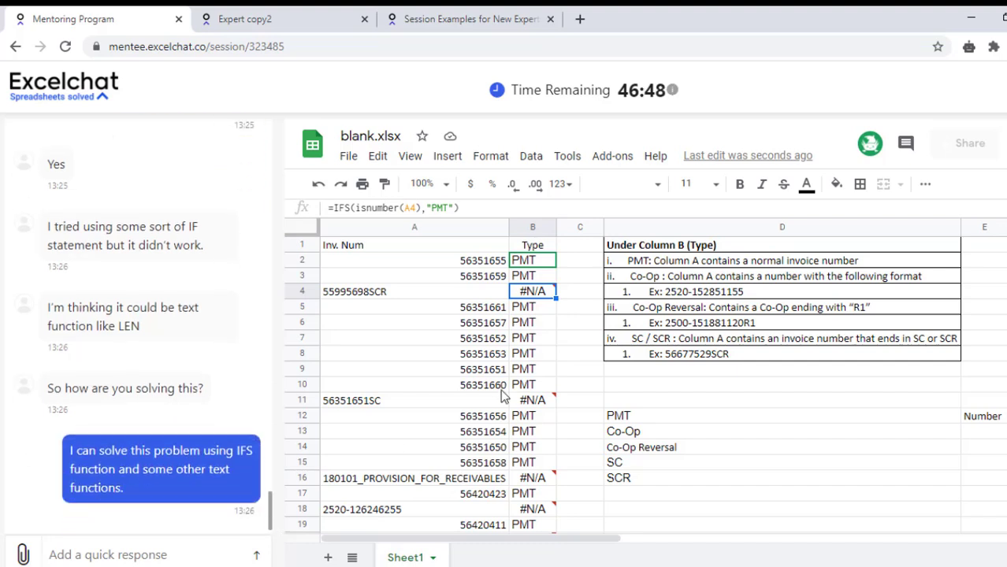
click(548, 260)
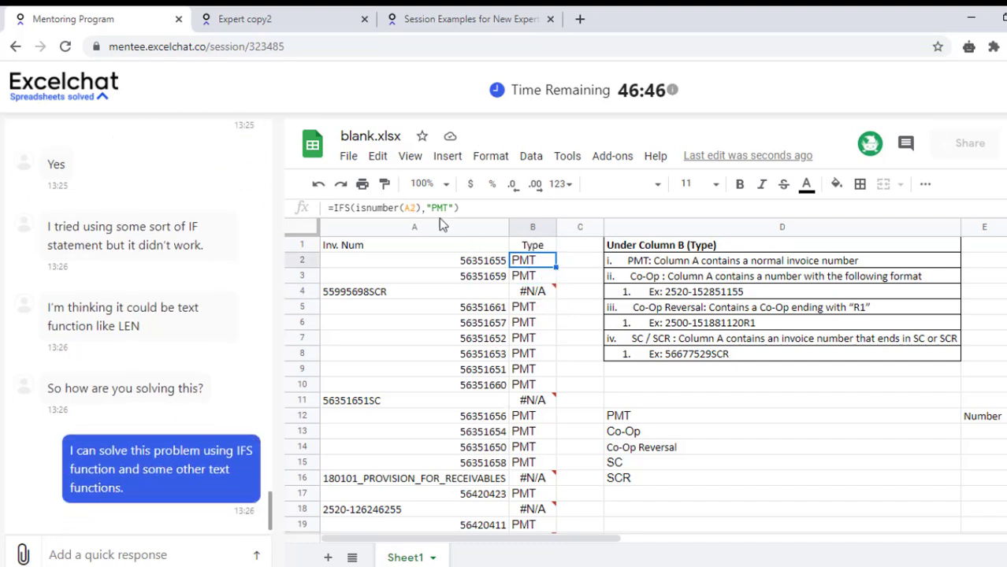
click(465, 207)
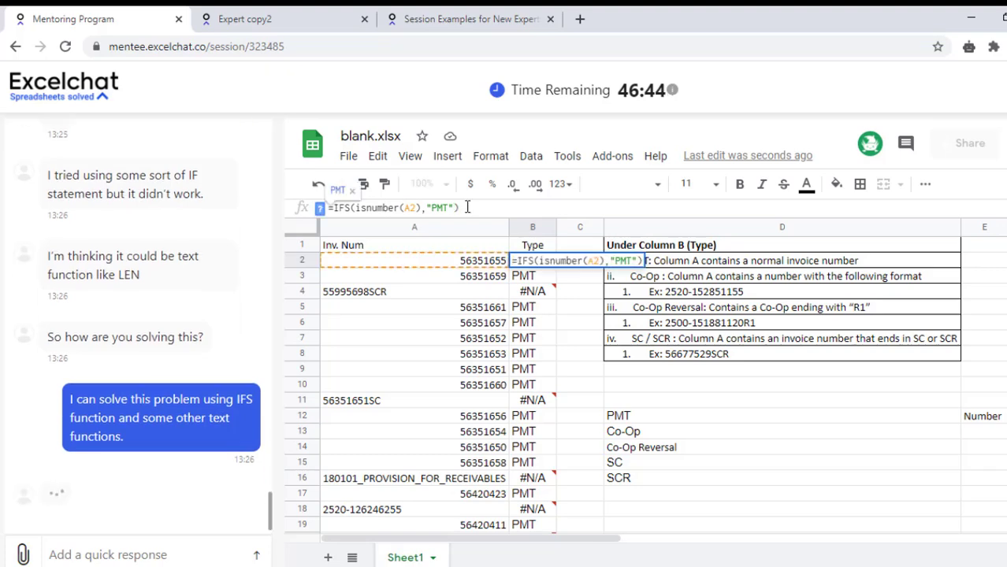
key(Escape)
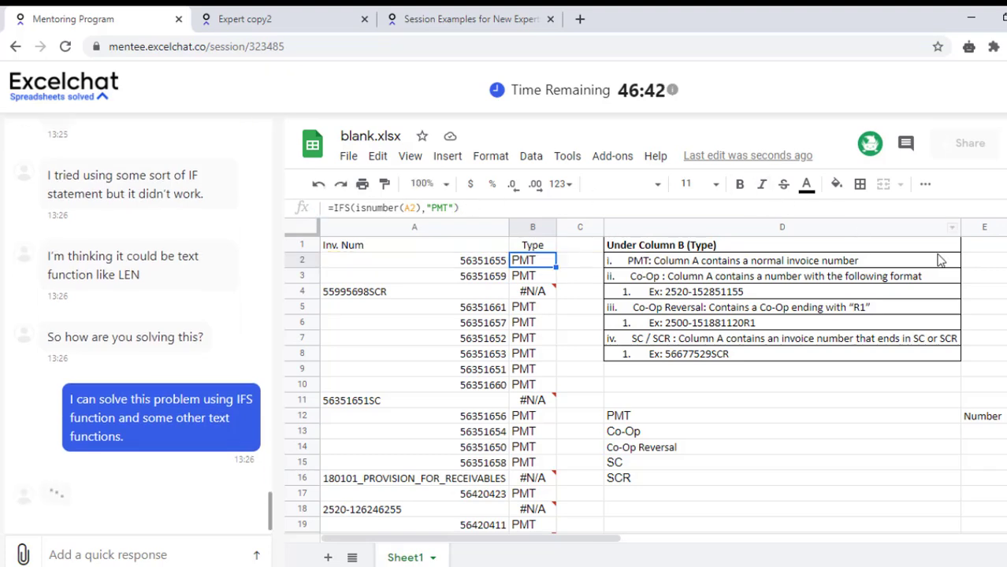
click(122, 558)
text(Text fu)
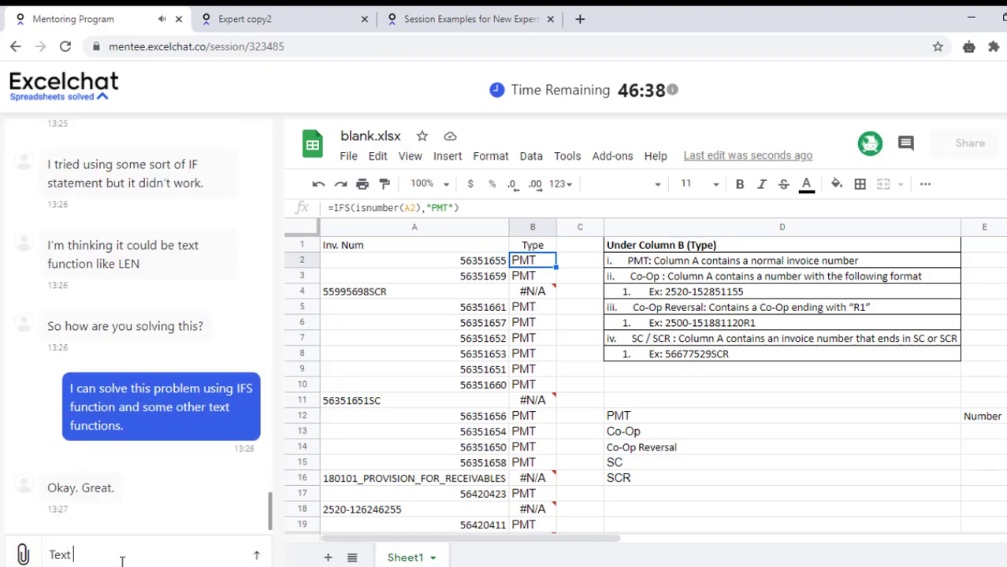
text(nctio)
text(ns as)
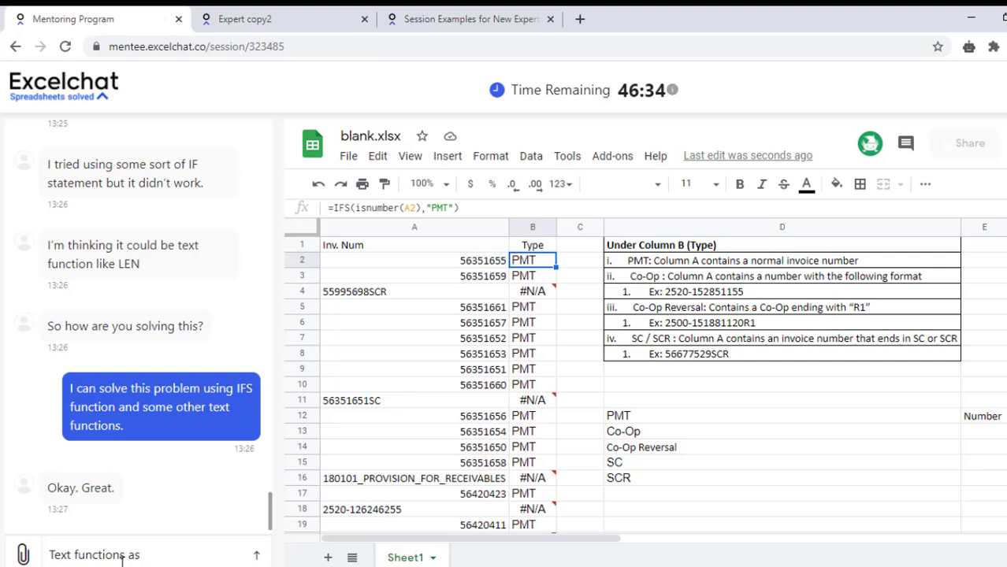
key(BackSpace)
key(BackSpace)
key(BackSpace)
key(BackSpace)
key(BackSpace)
key(BackSpace)
key(BackSpace)
text(Th)
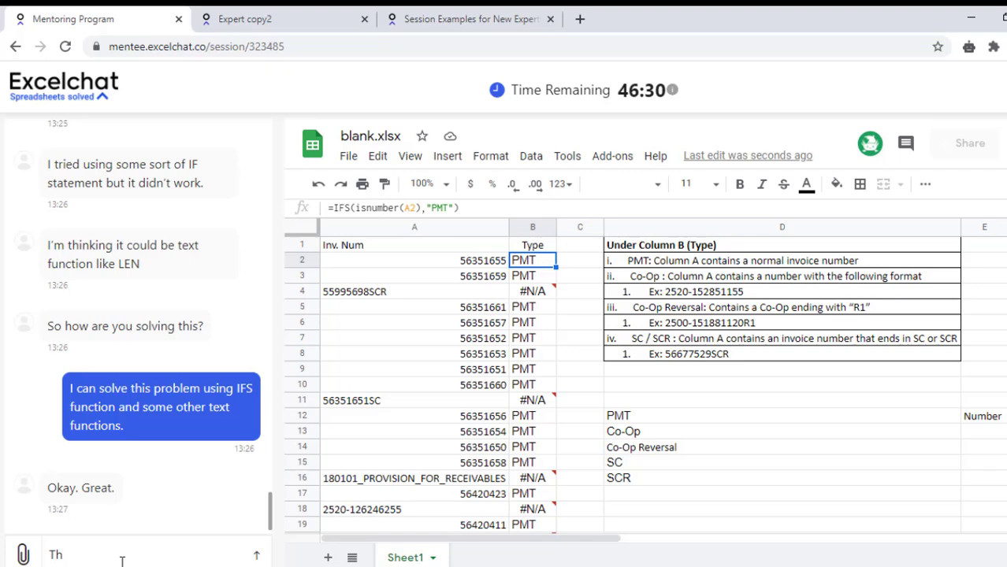
text(u)
key(BackSpace)
key(BackSpace)
key(BackSpace)
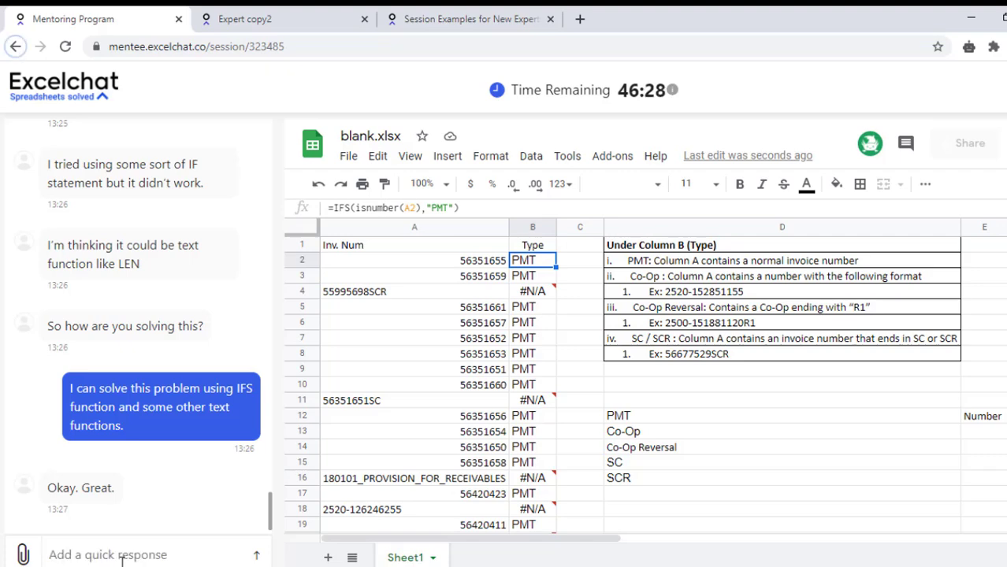
key(alt+Tab)
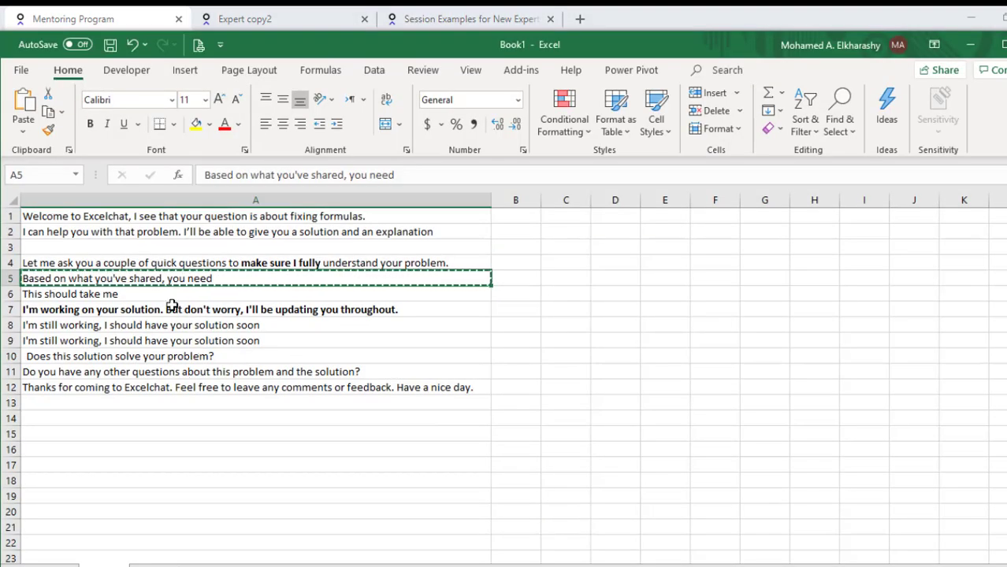
click(164, 309)
click(146, 295)
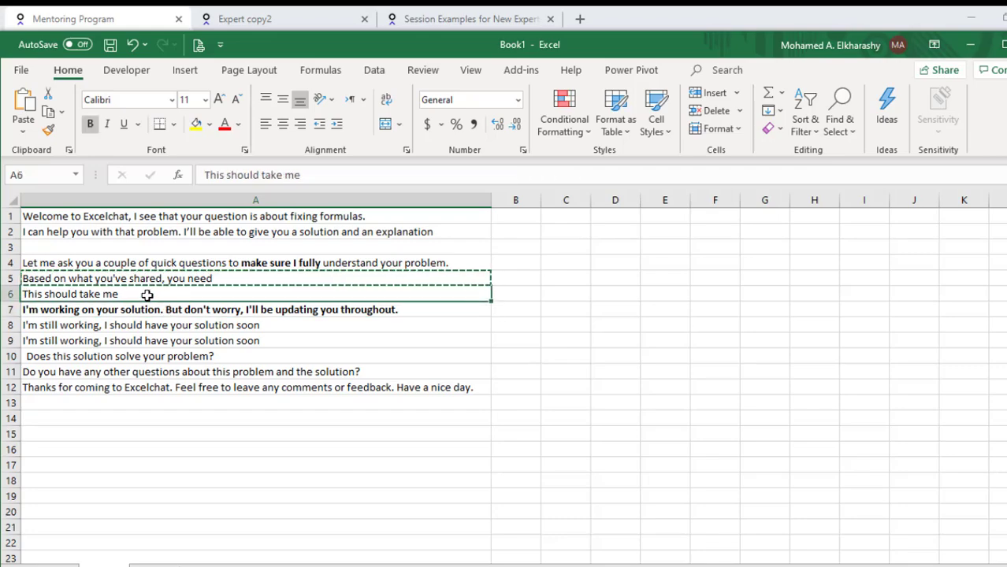
key(alt+Tab)
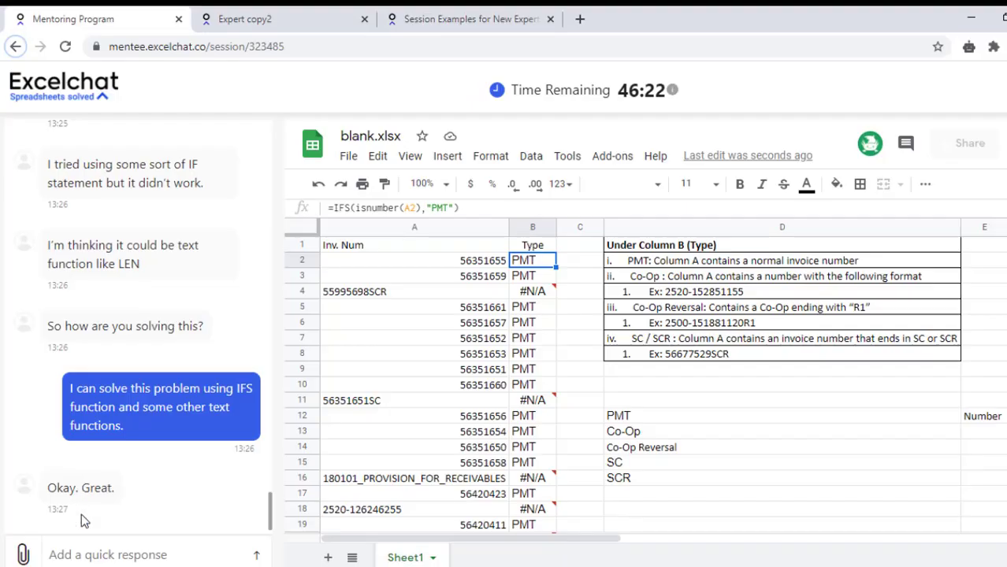
Draft the reply 'I started working on the solution as you can see in column B,'.
click(64, 555)
text(I)
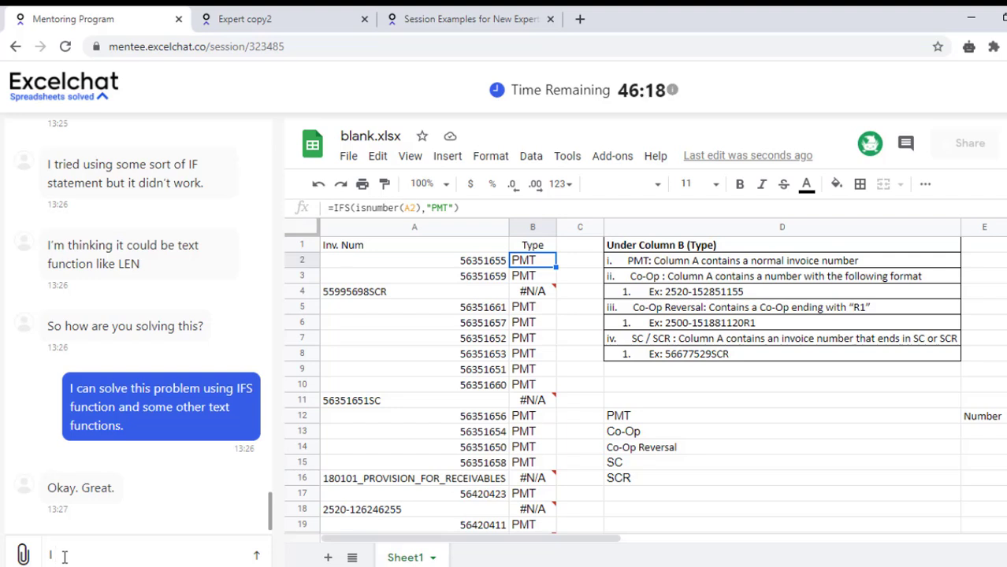
text( started)
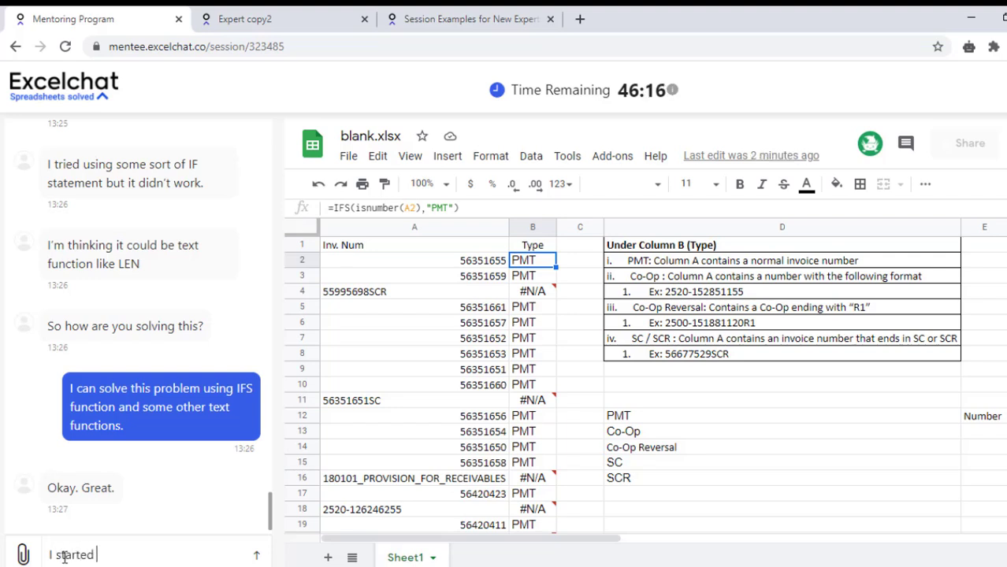
text( workin)
text(g on the s)
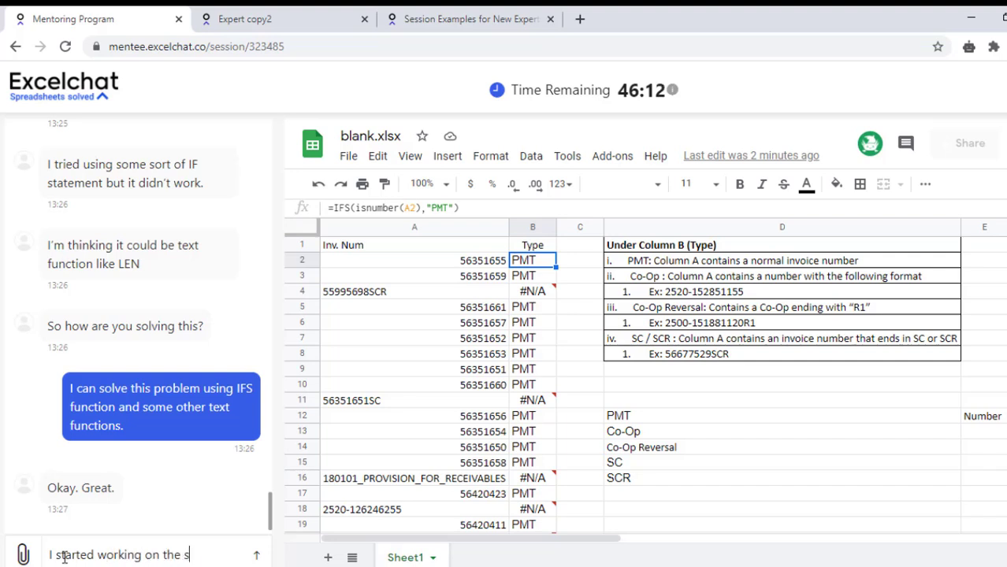
text(olution as)
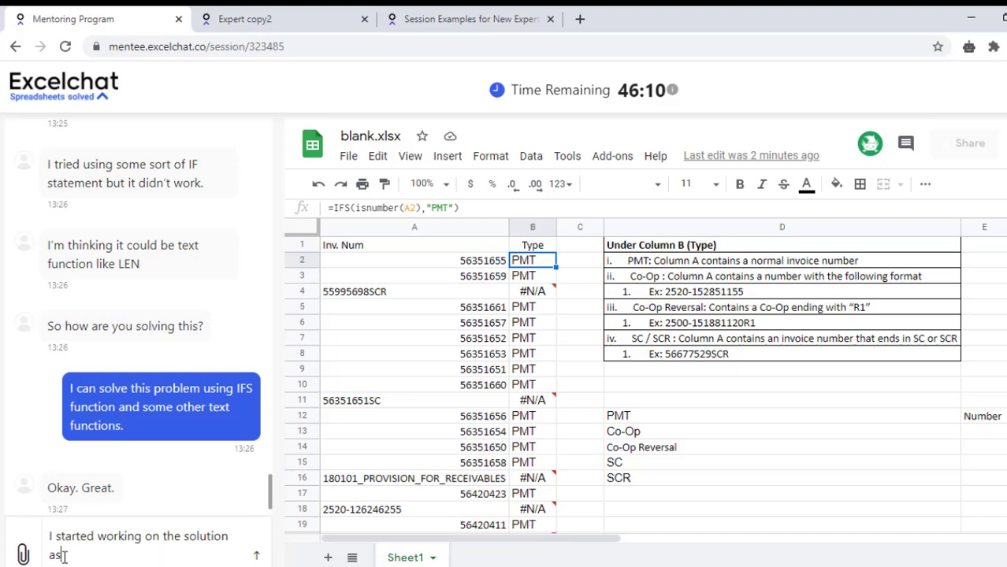
text(u can )
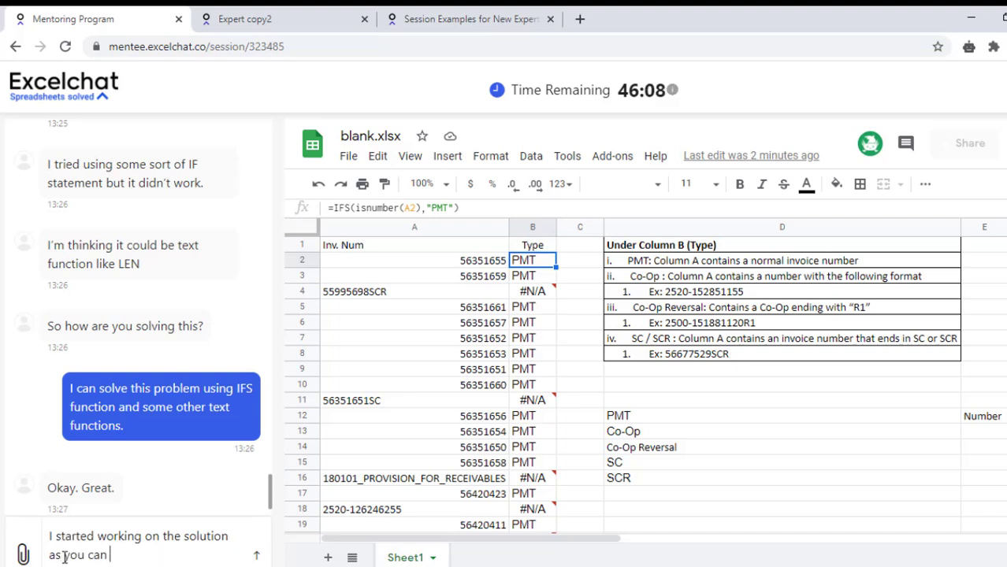
text( in ci)
text(olu)
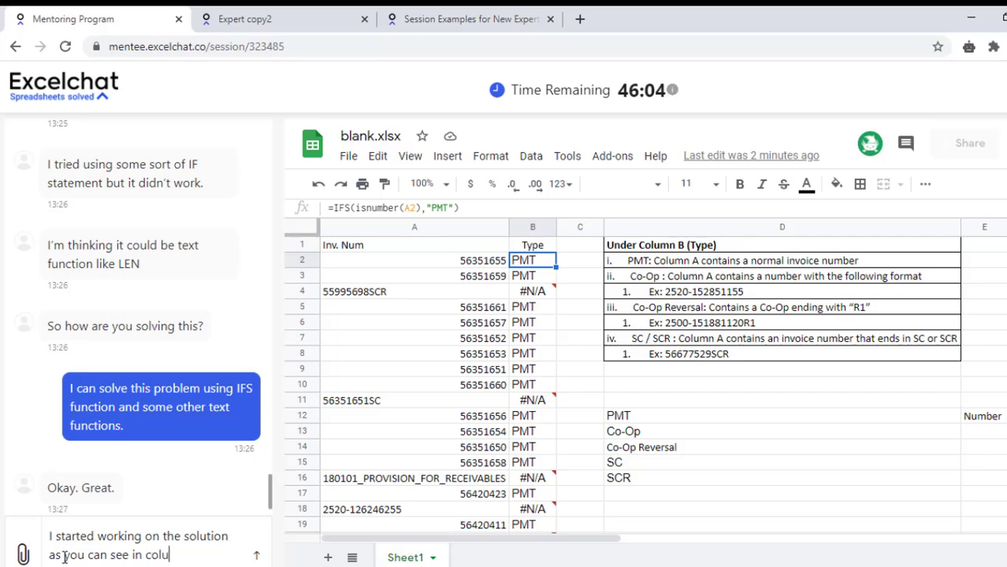
text(mn B,)
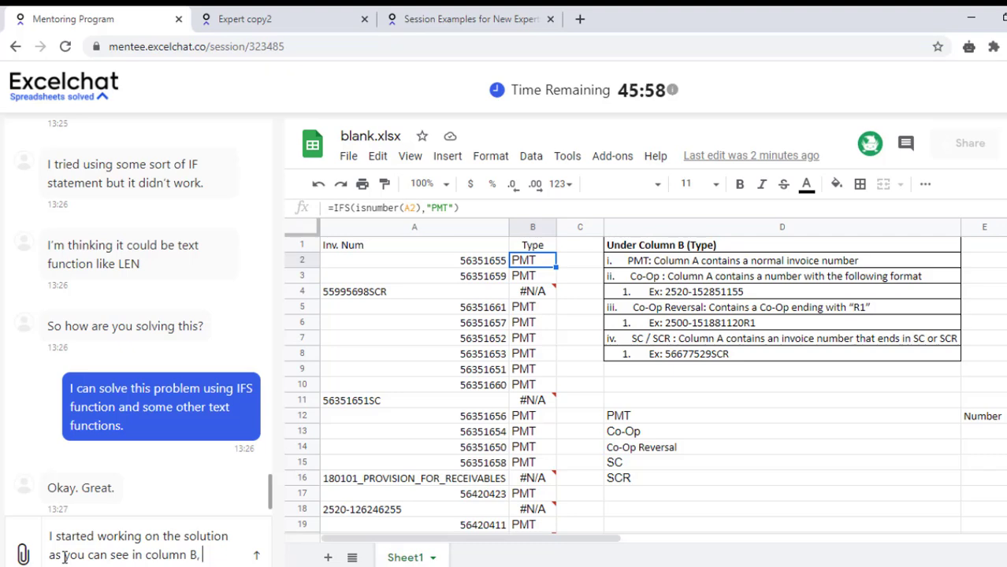
Send three chat messages: work started in column B, about 5-10 minutes, and questions welcome meanwhile.
key(BackSpace)
key(Return)
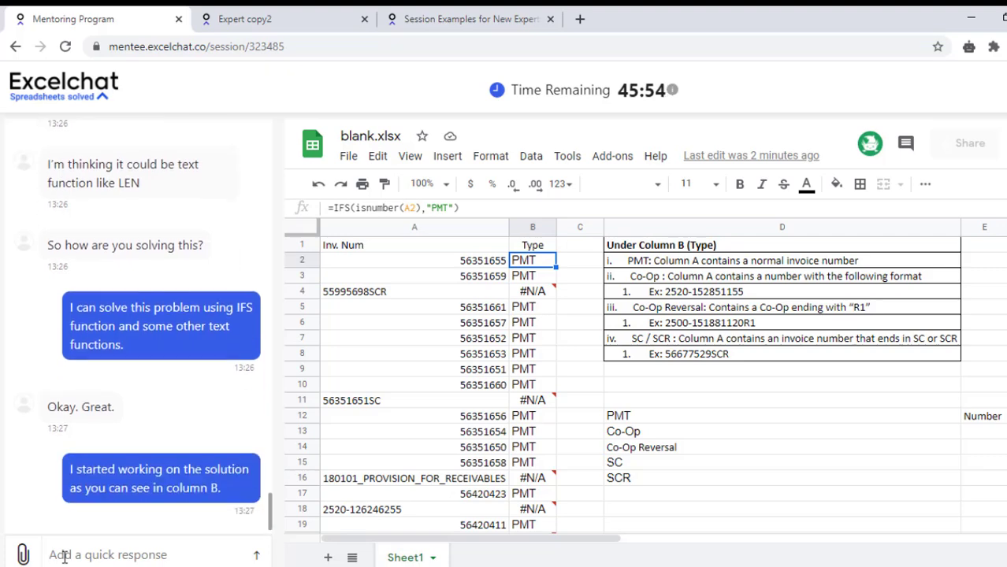
text(I will)
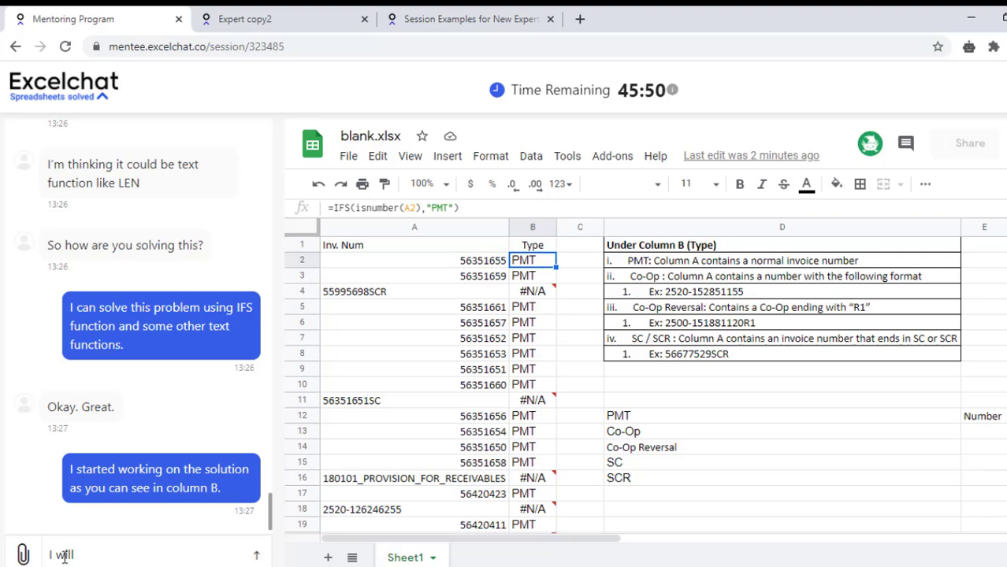
text( p)
key(BackSpace)
text(ate )
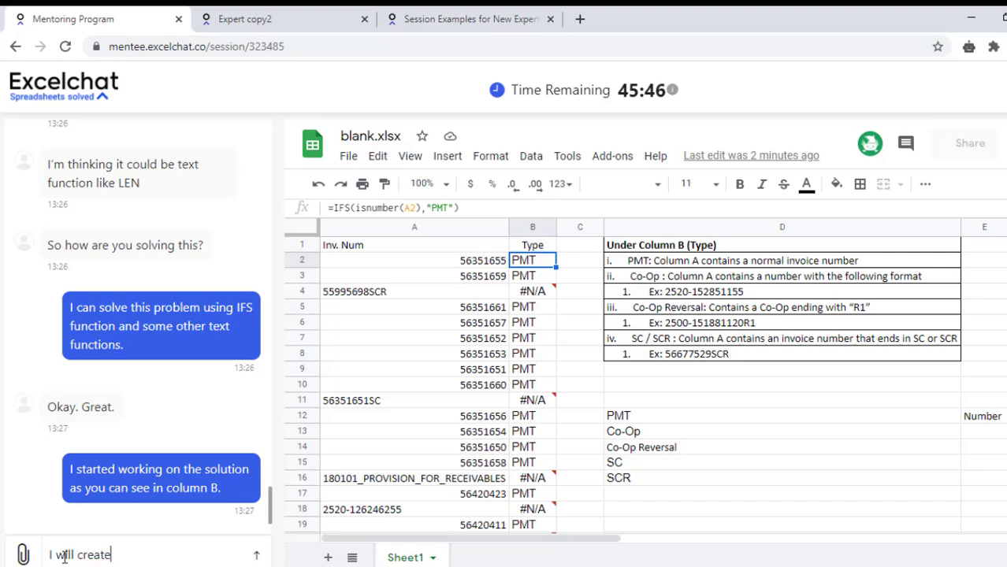
text(a)
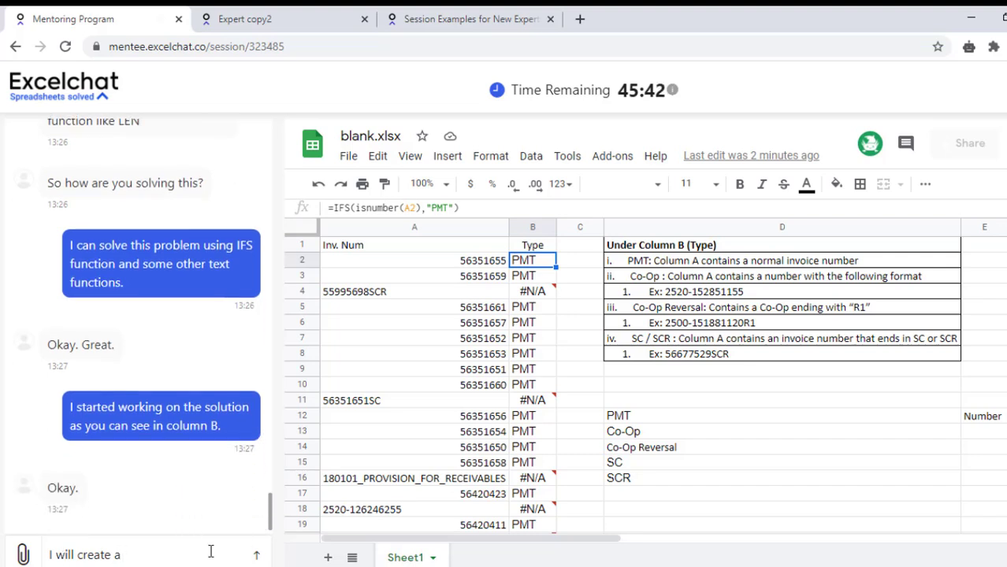
text( condition )
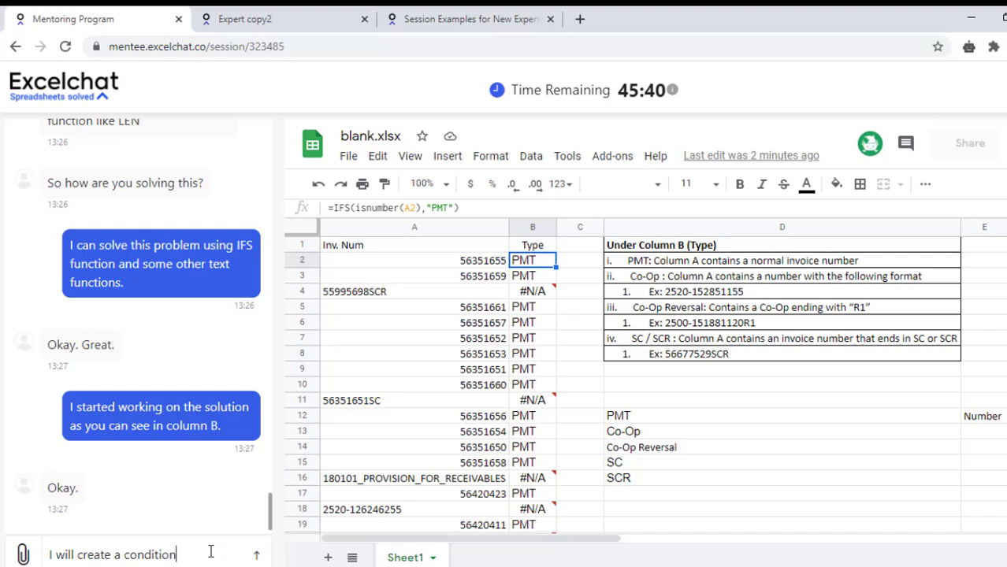
text(for ea)
text(ch optio)
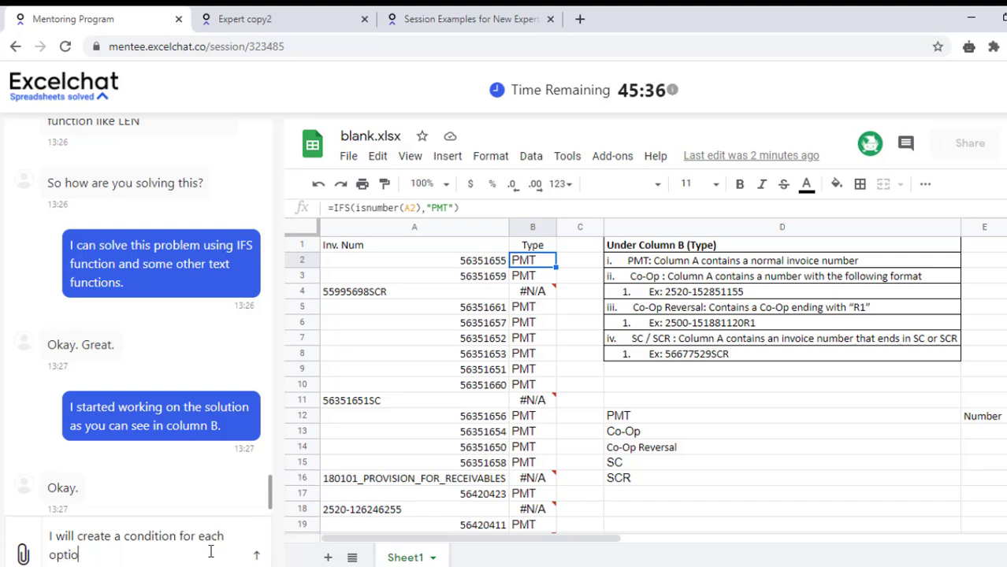
text(n as)
text( confirmed)
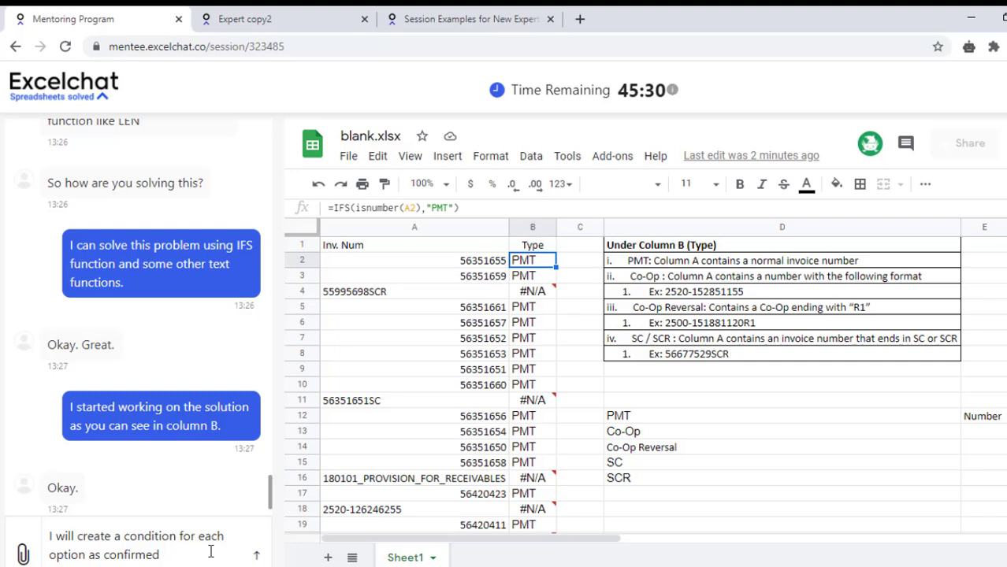
text(, this sh)
text(ould take me)
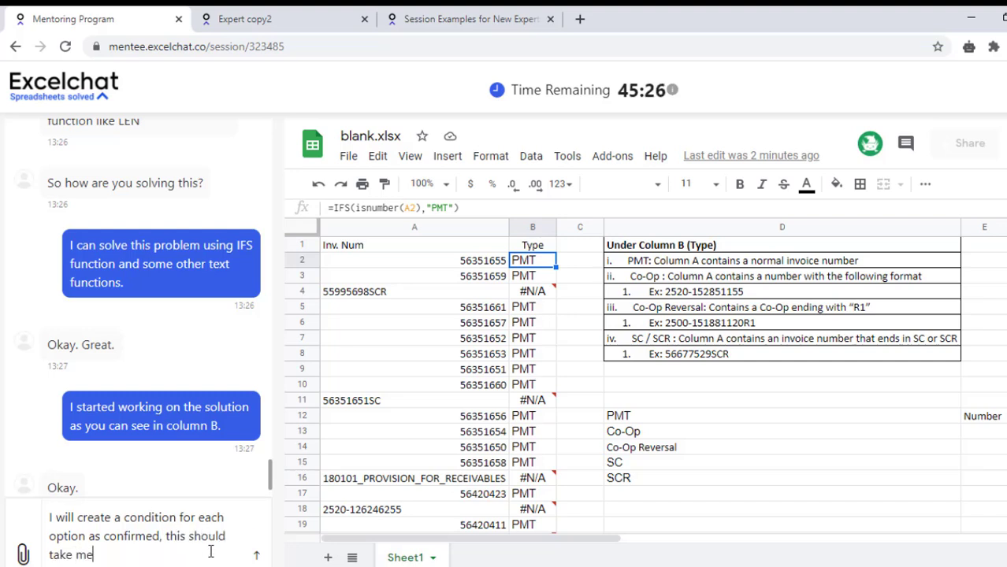
text(10)
text( minutes.)
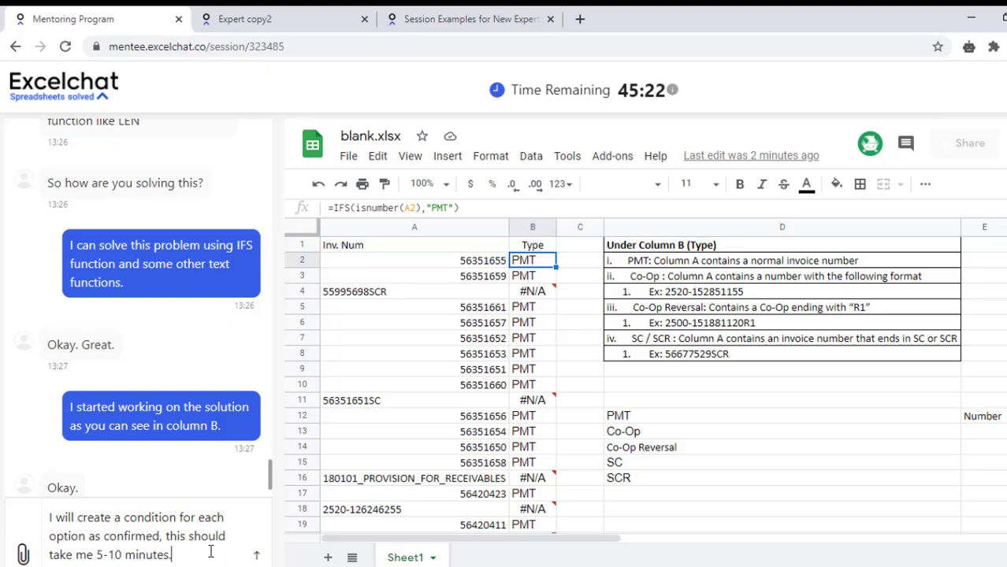
key(Return)
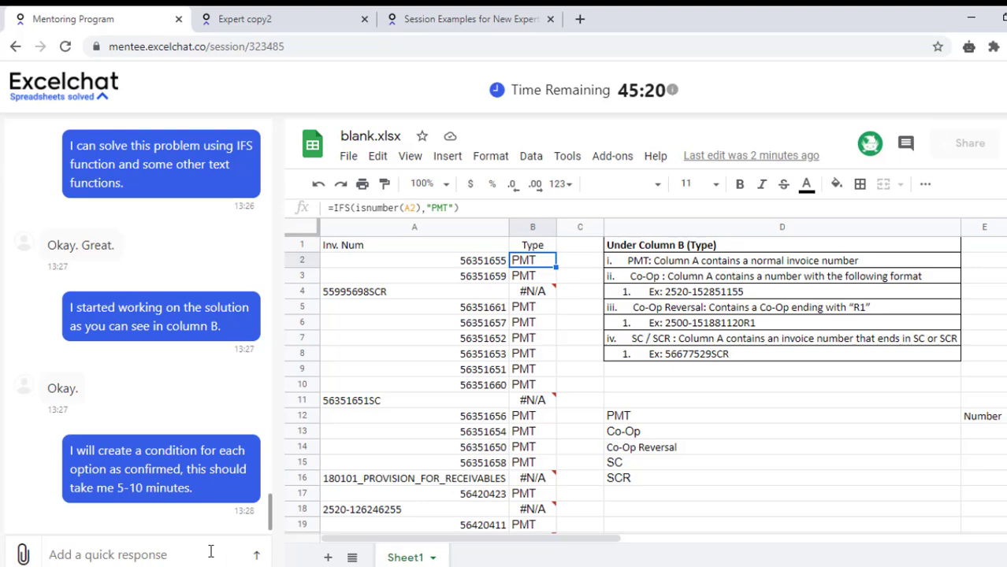
text(Please )
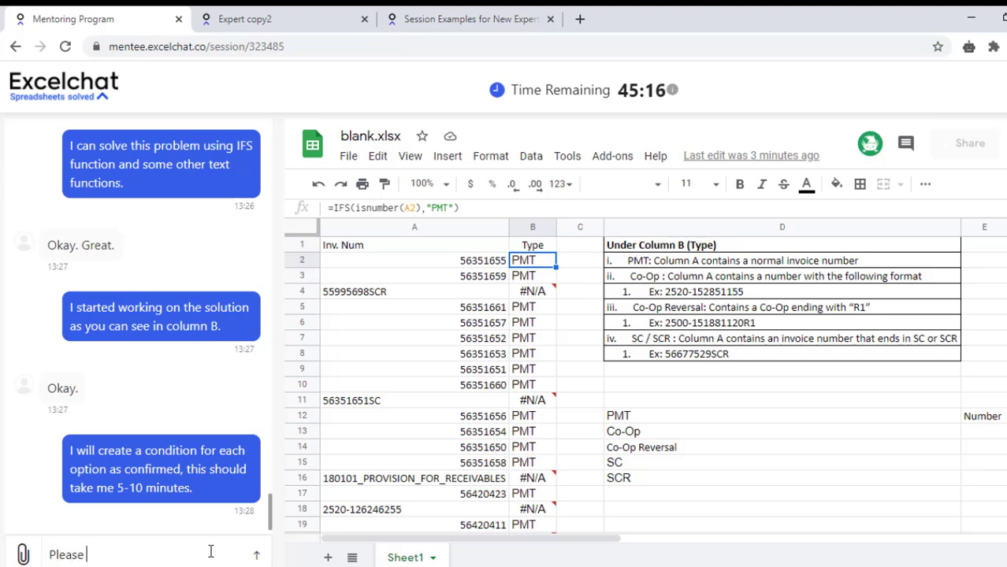
text(see)
text( column B)
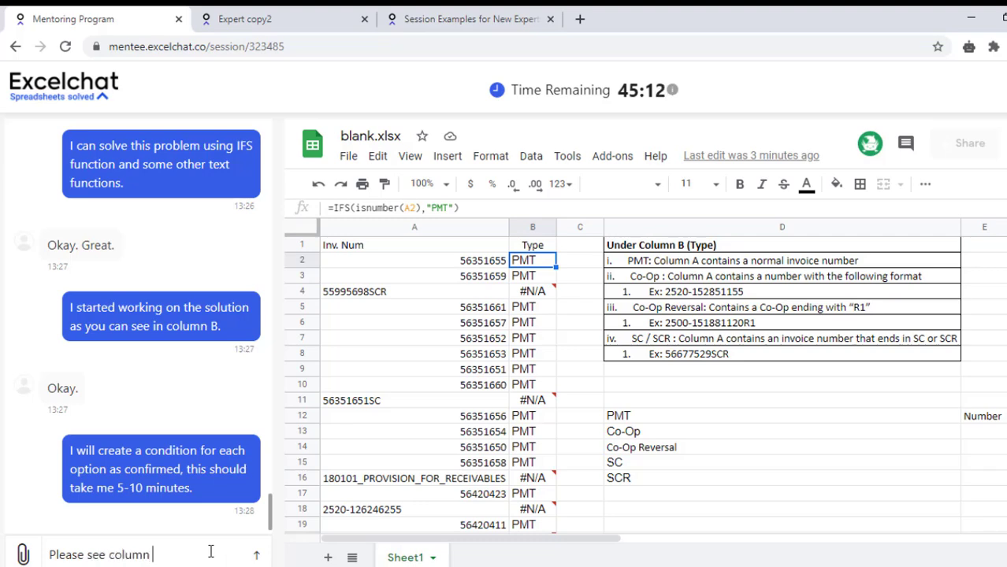
text( for )
text(progress)
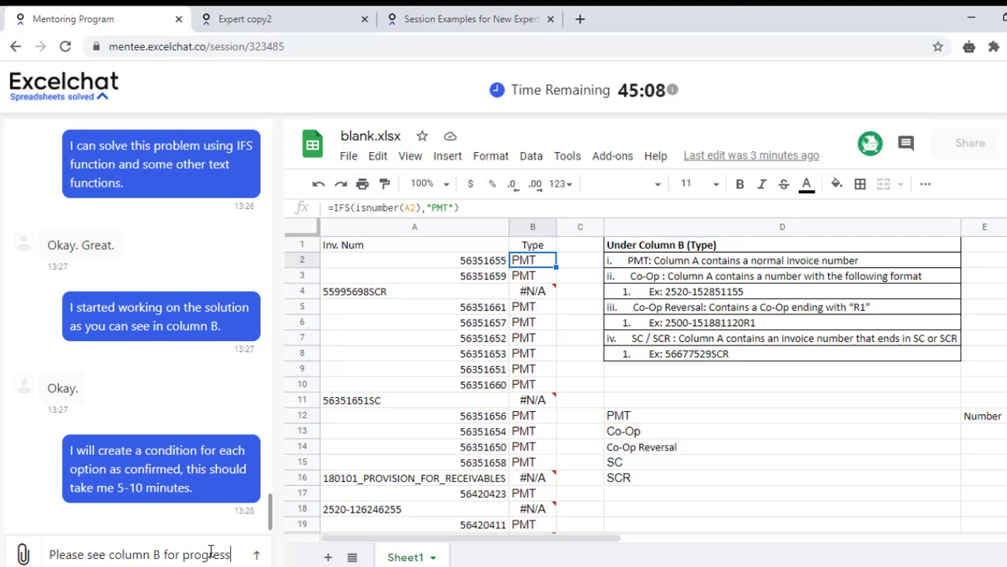
text(, feel fr)
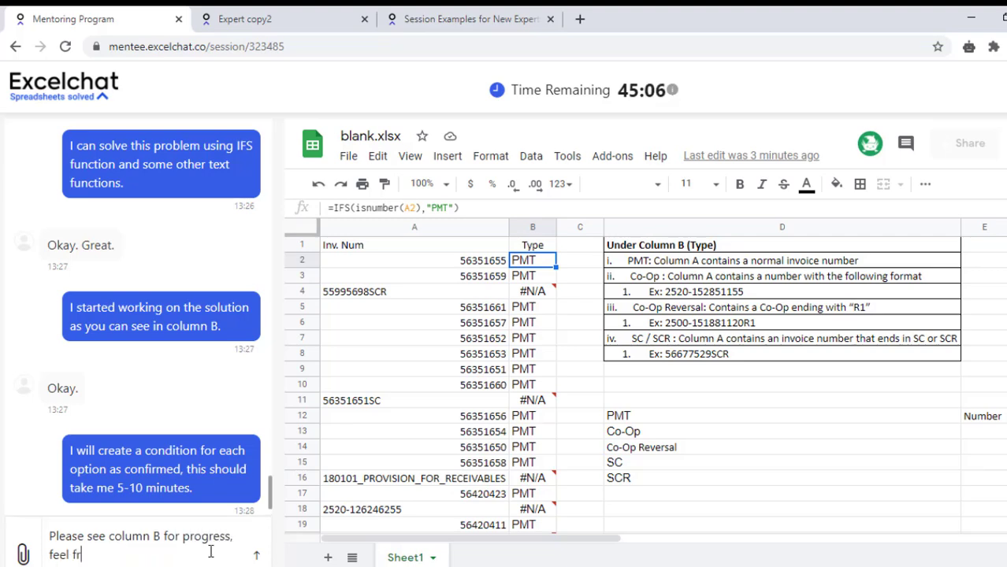
text(ee to ask)
text( me any)
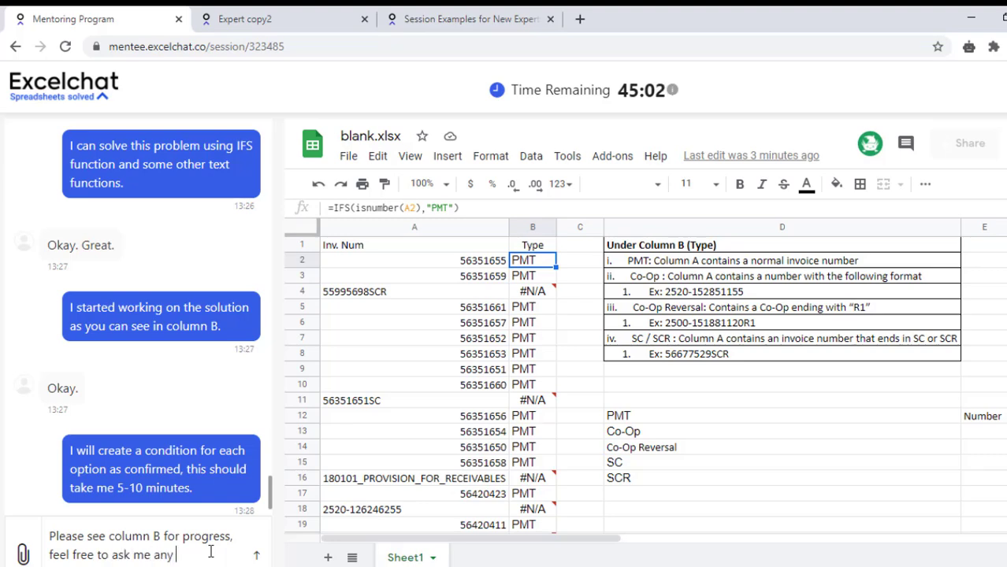
text( question)
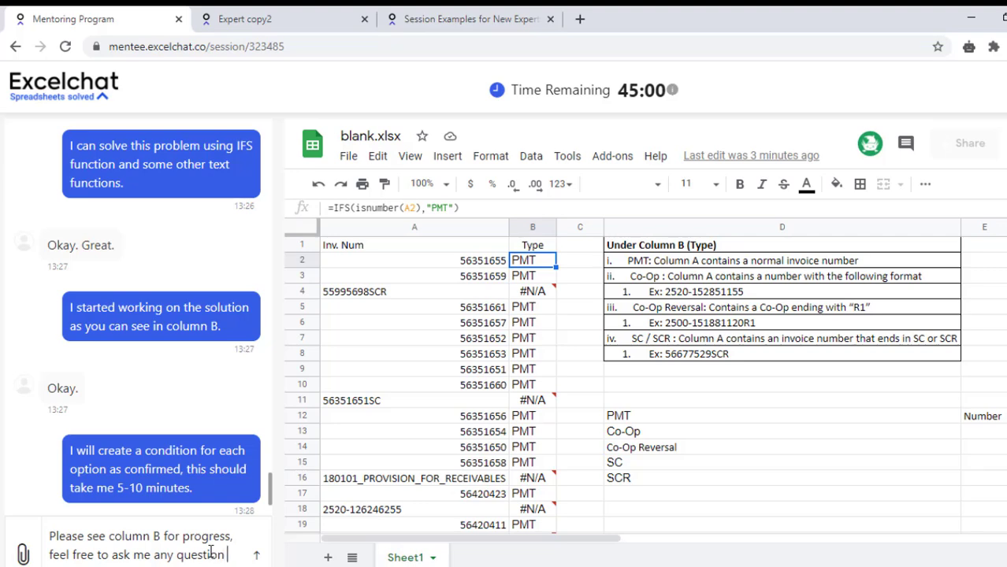
text( while I)
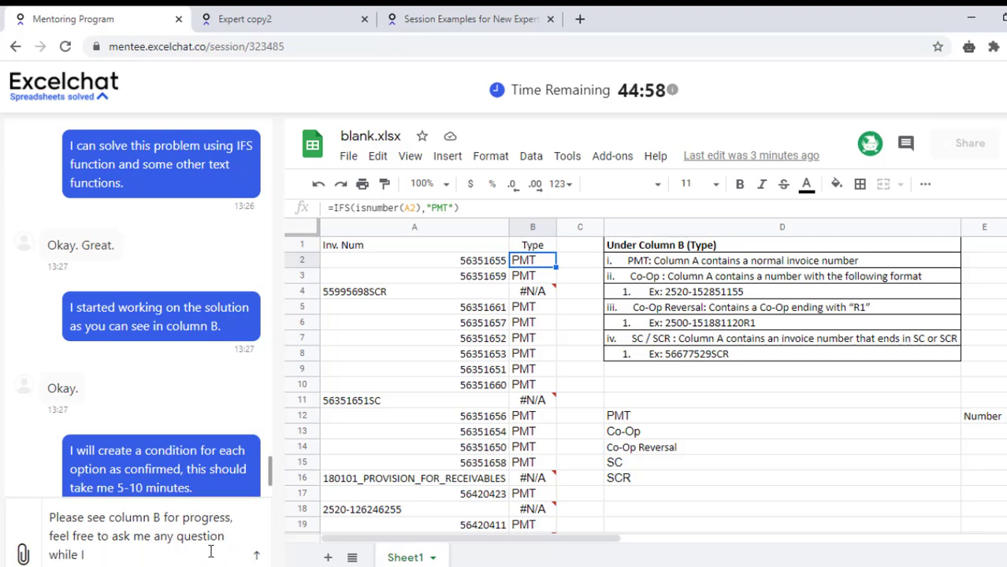
text('m work)
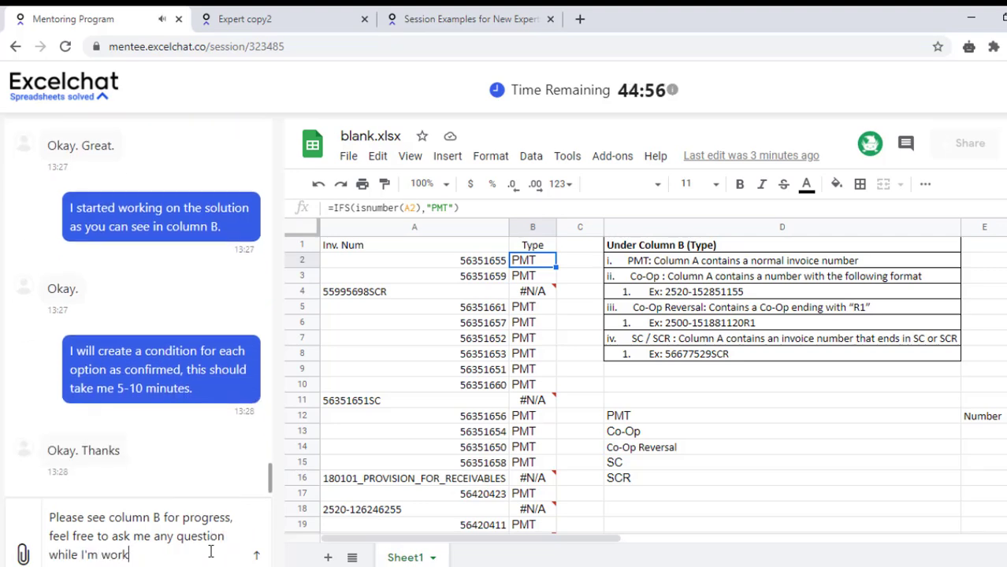
text(ing.)
key(Return)
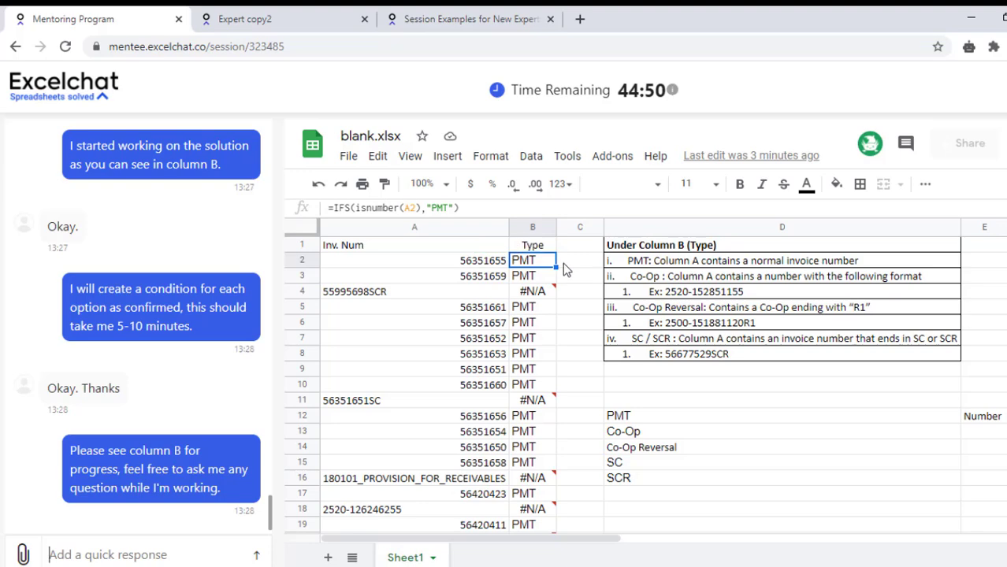
Widen column C and enter a RIGHT formula in C2 taking the last 3 characters.
click(564, 262)
drag(602, 227, 709, 227)
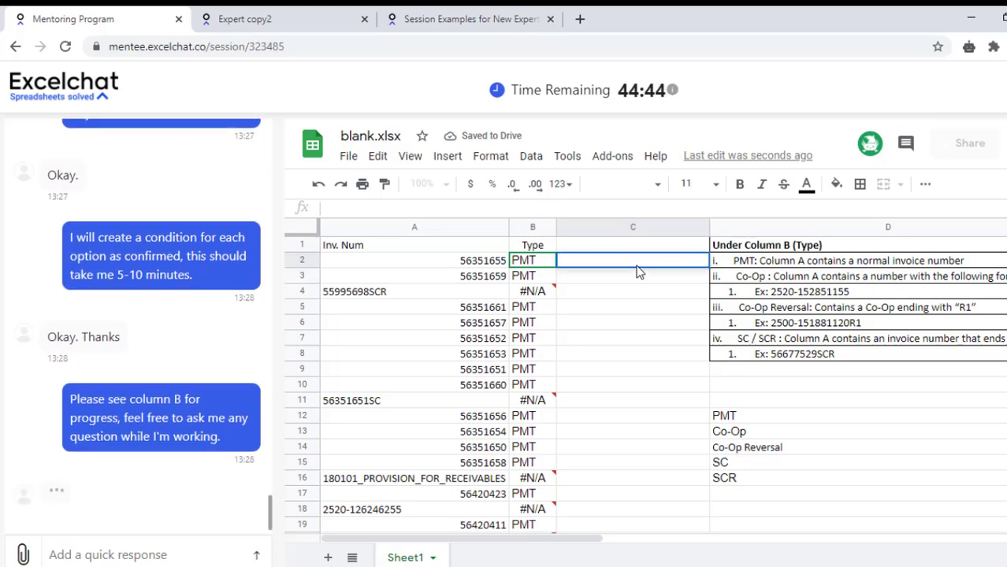
text(=)
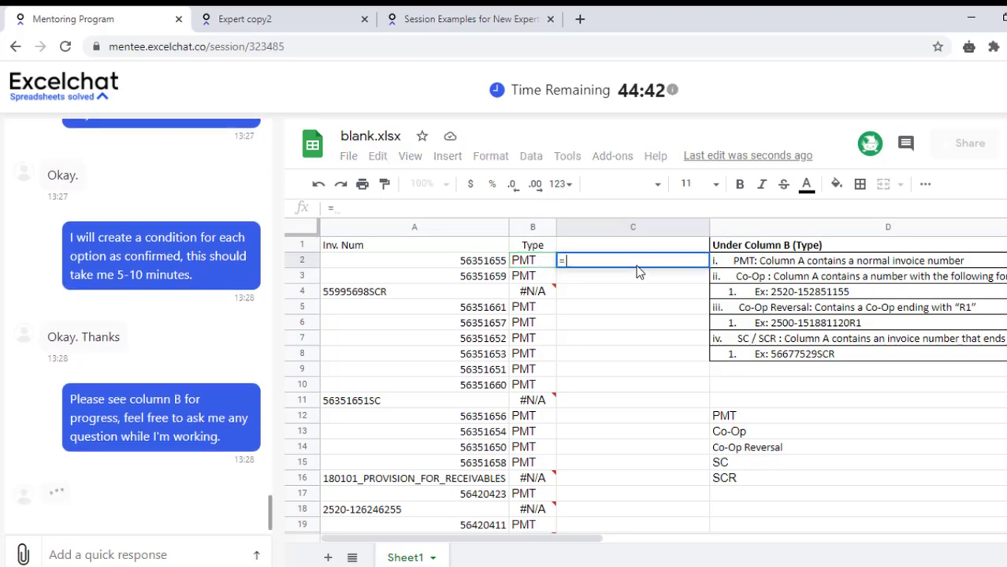
text(RIG)
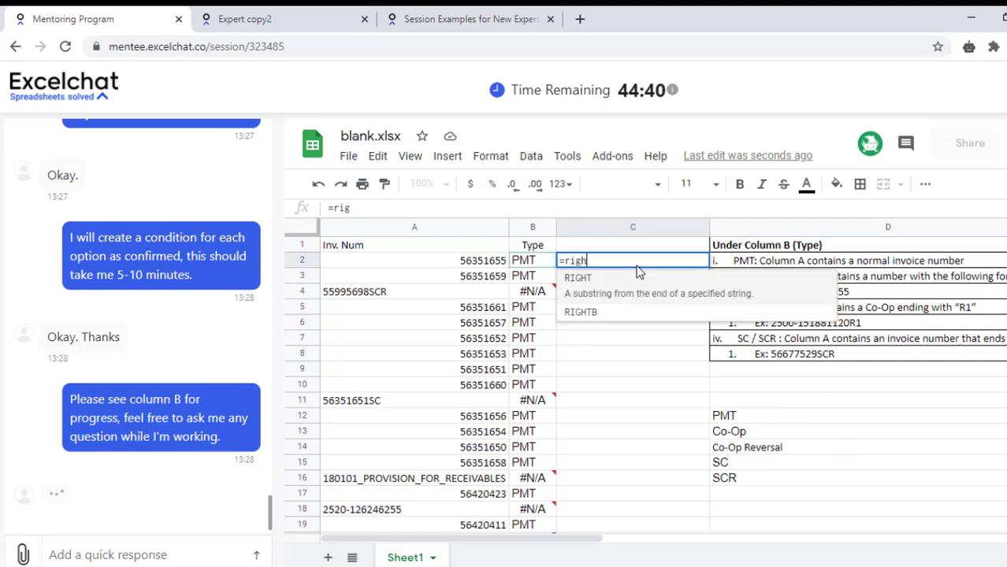
text(HT()
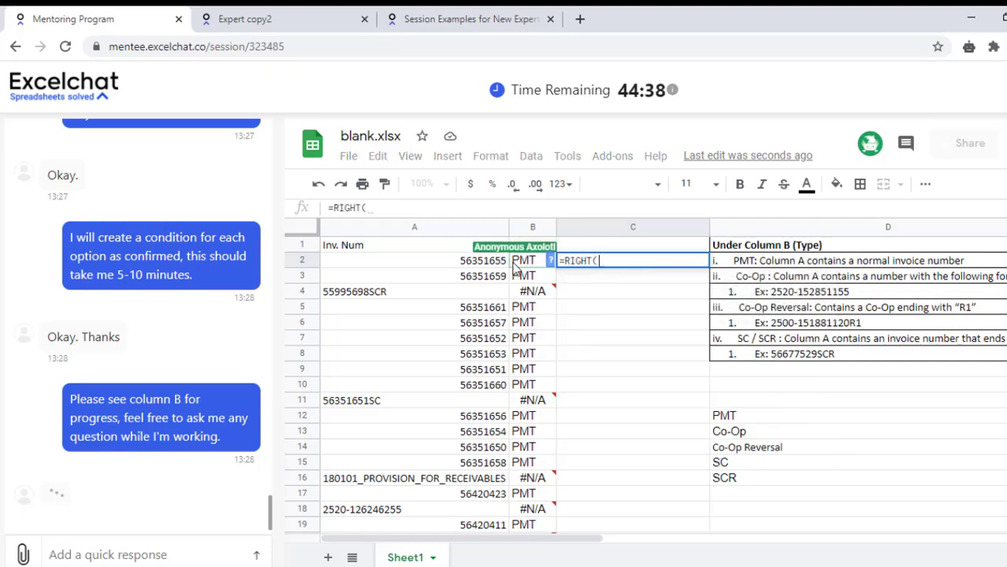
click(516, 264)
text(,)
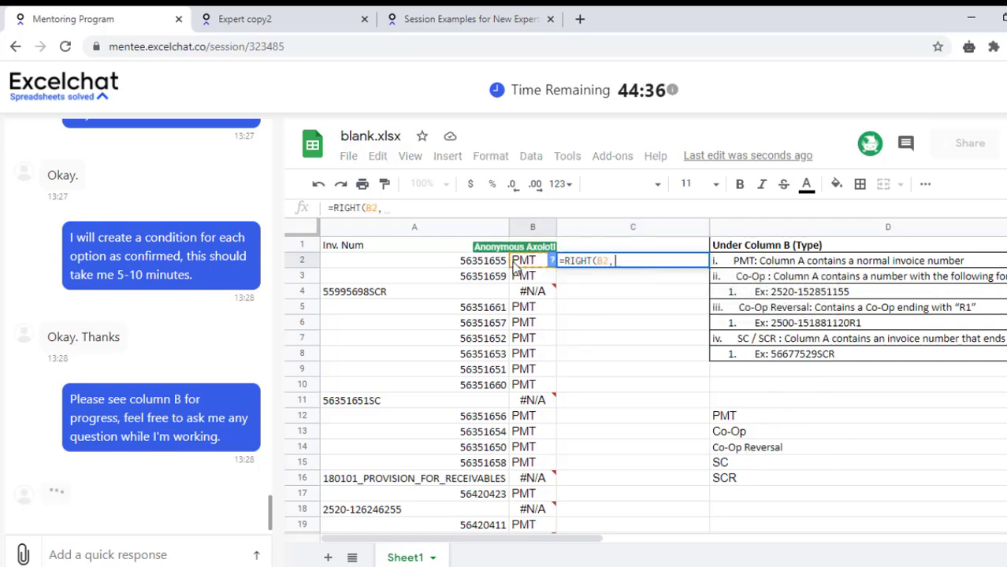
text(3))
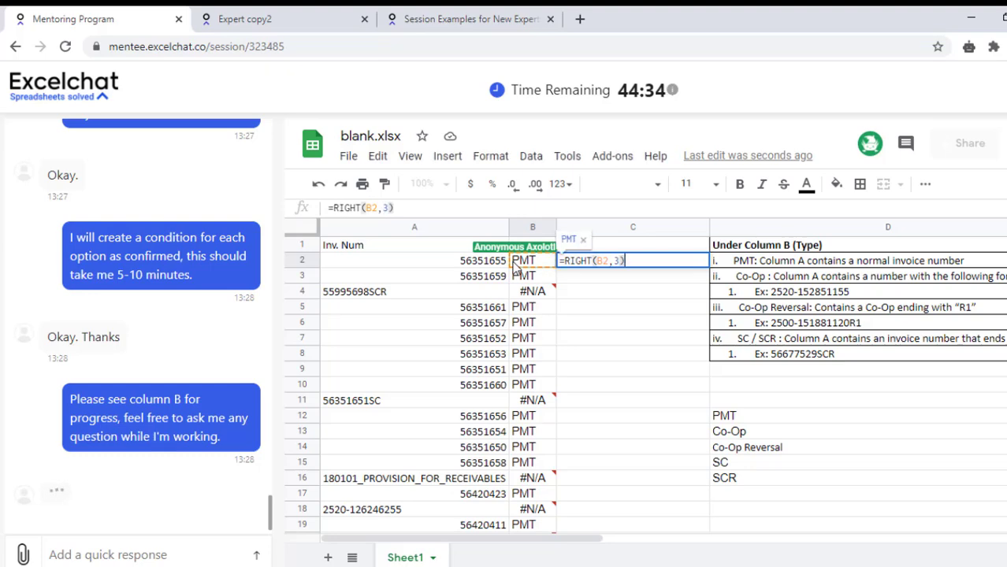
key(Return)
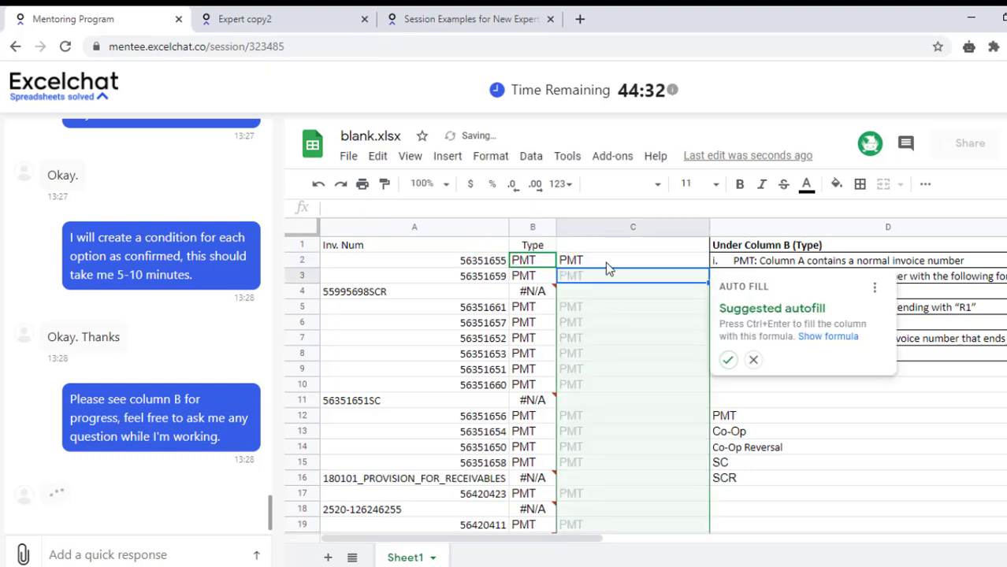
click(610, 265)
Change the C2 formula to =RIGHT(A2,3) so it returns 655, then review it.
click(377, 207)
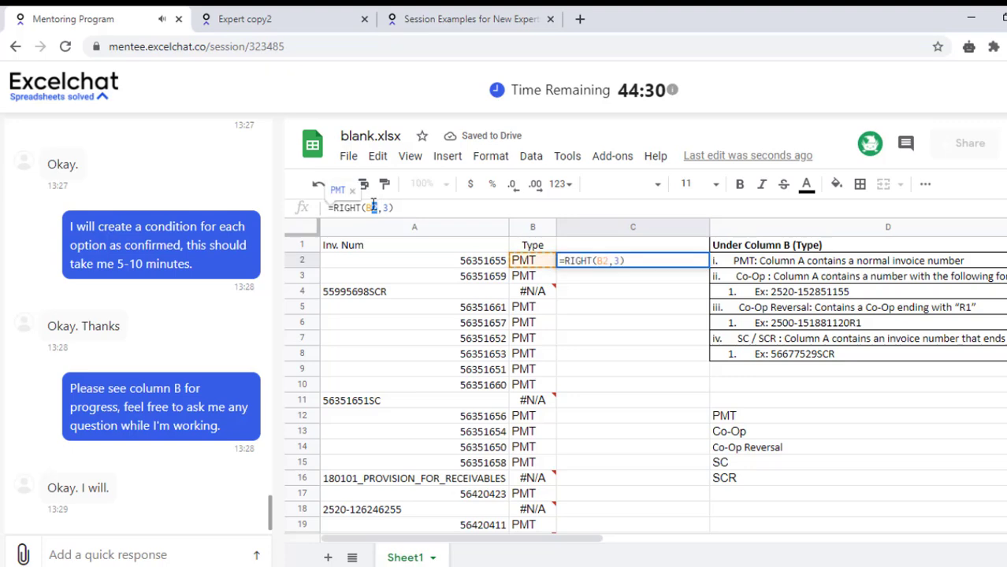
double_click(370, 208)
text(A)
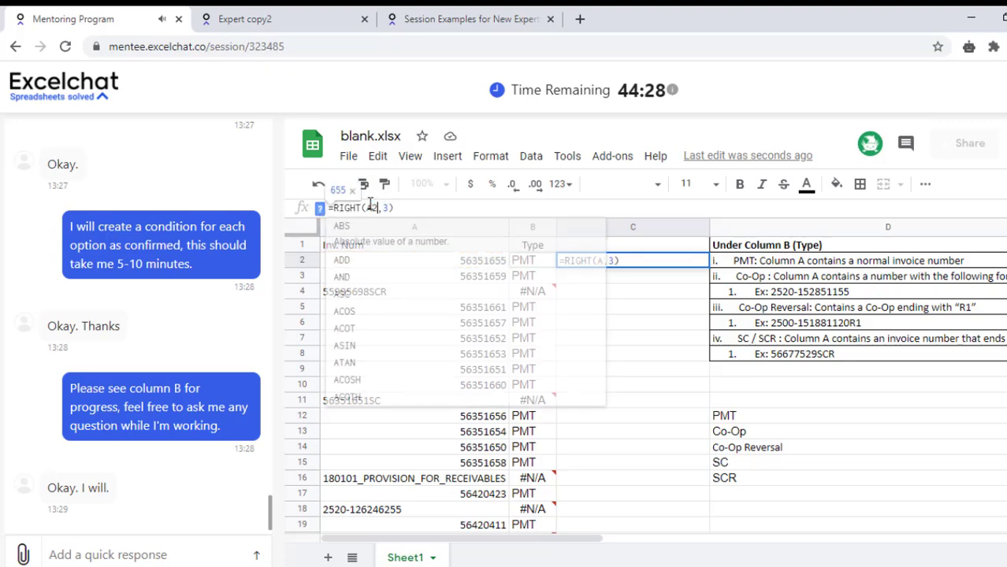
text(2)
key(Return)
click(616, 259)
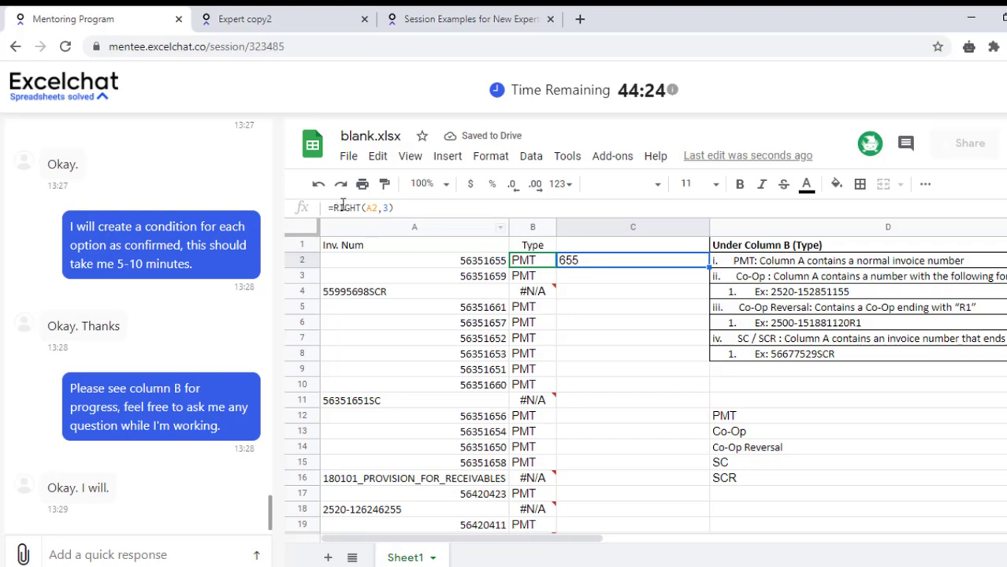
click(334, 207)
shift+click(416, 209)
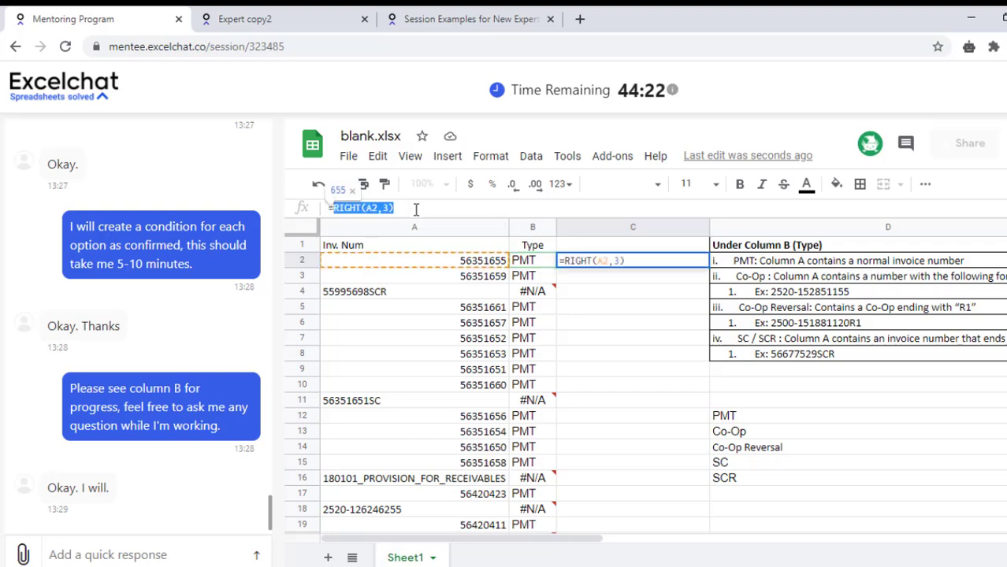
Add the condition RIGHT(A2,3)="SCR","SCR" to B2's IFS Type formula.
key(Escape)
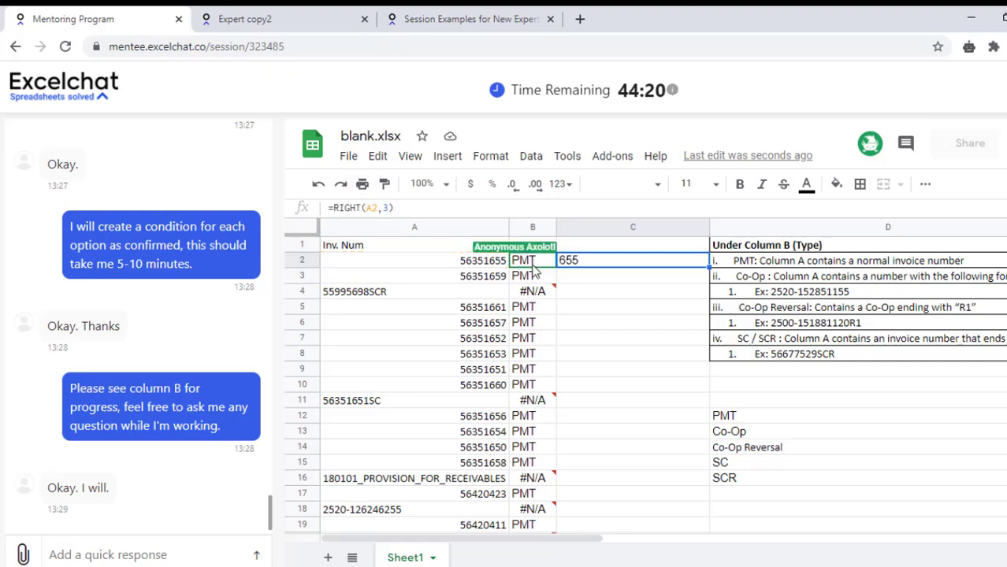
click(524, 260)
click(455, 207)
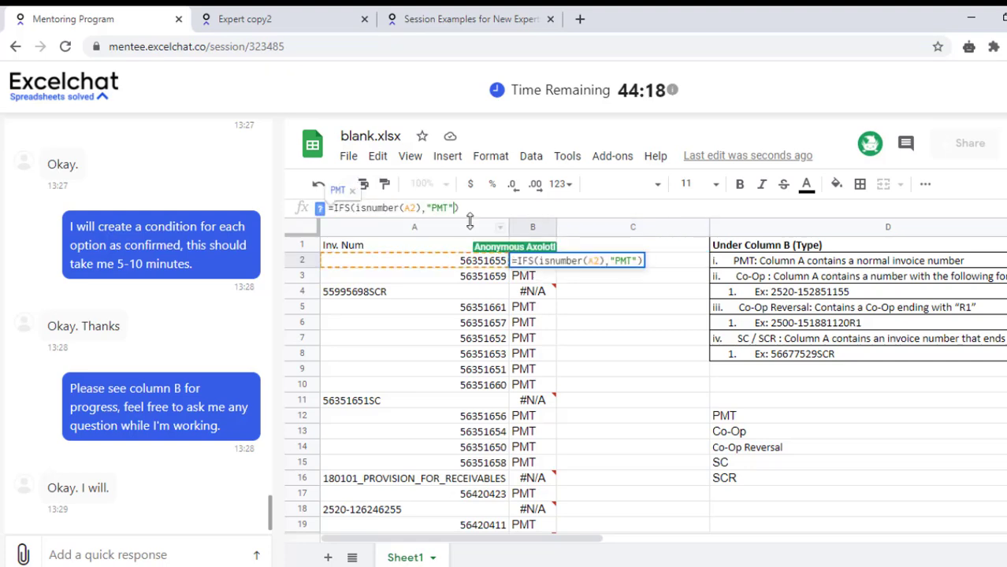
text(, RIGHT(A2,3))
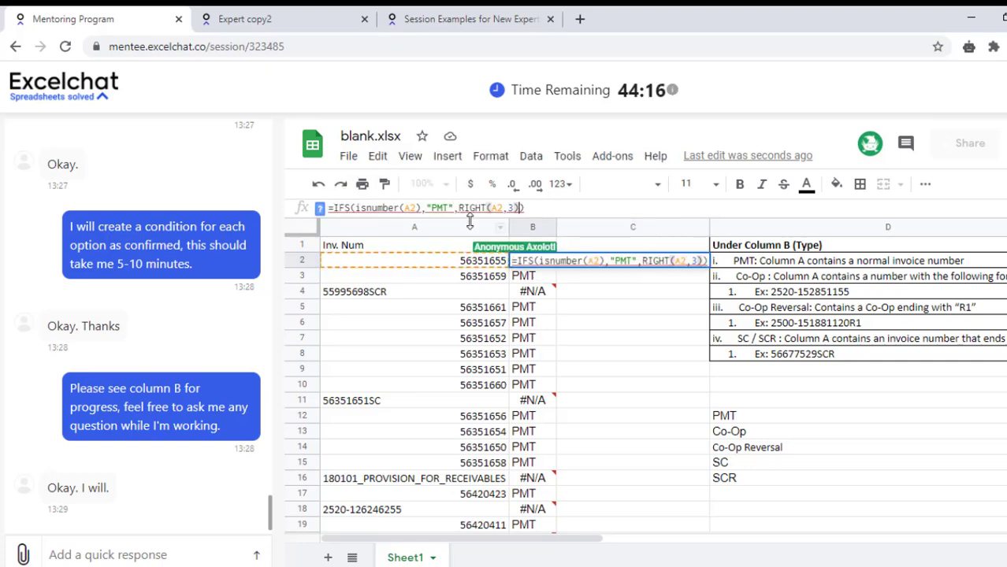
text(=")
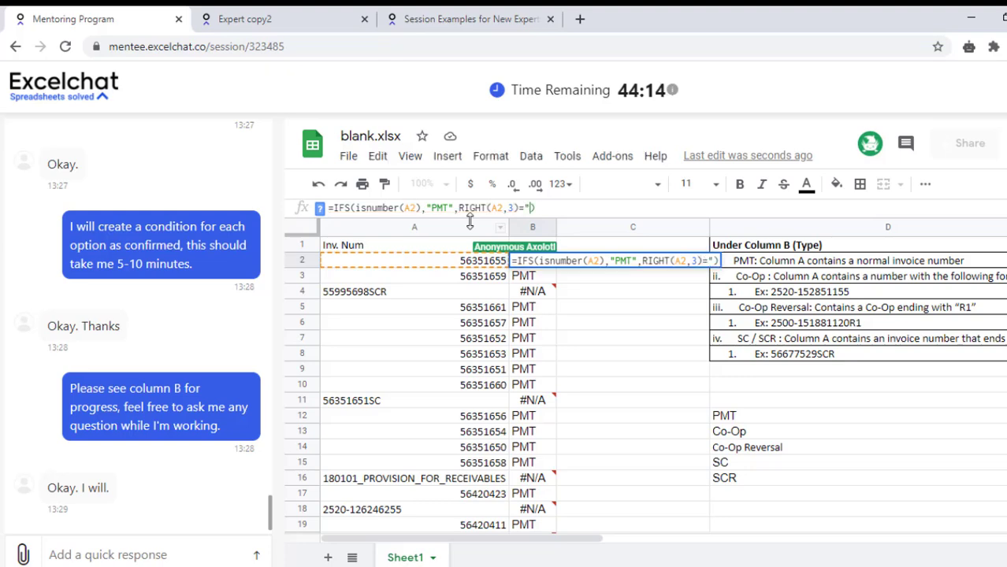
text(SCS)
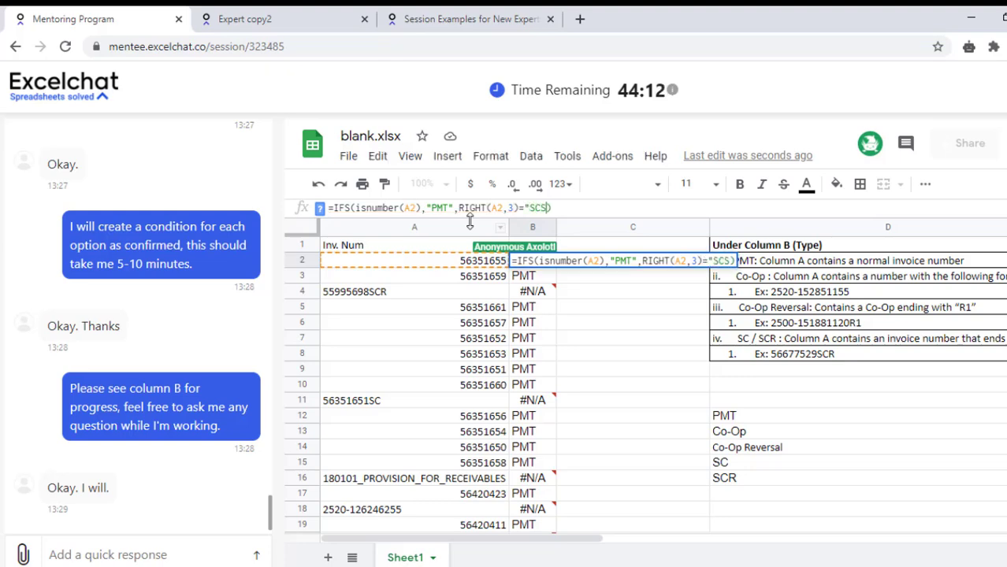
text(")
key(BackSpace)
text(R",")
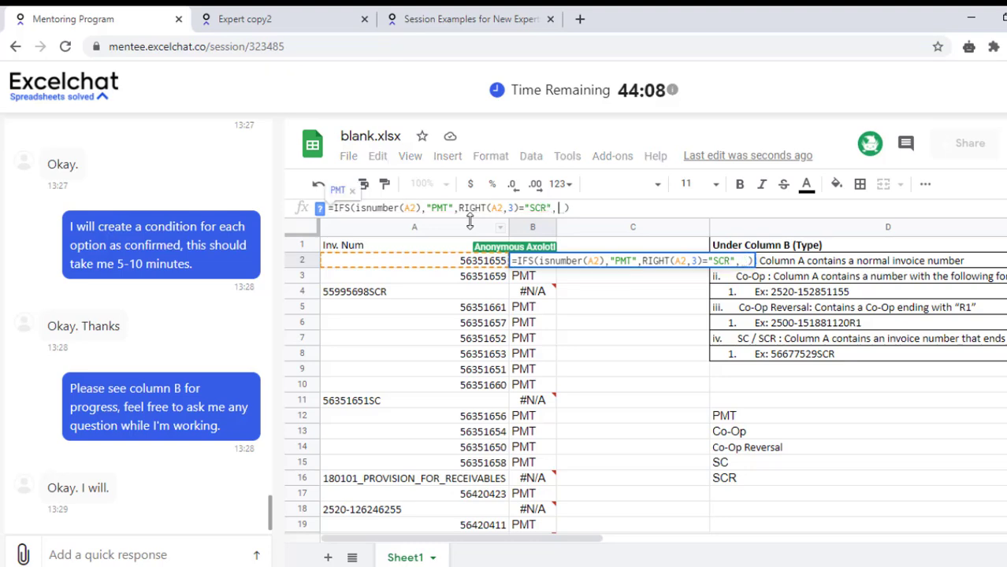
text(SCR)
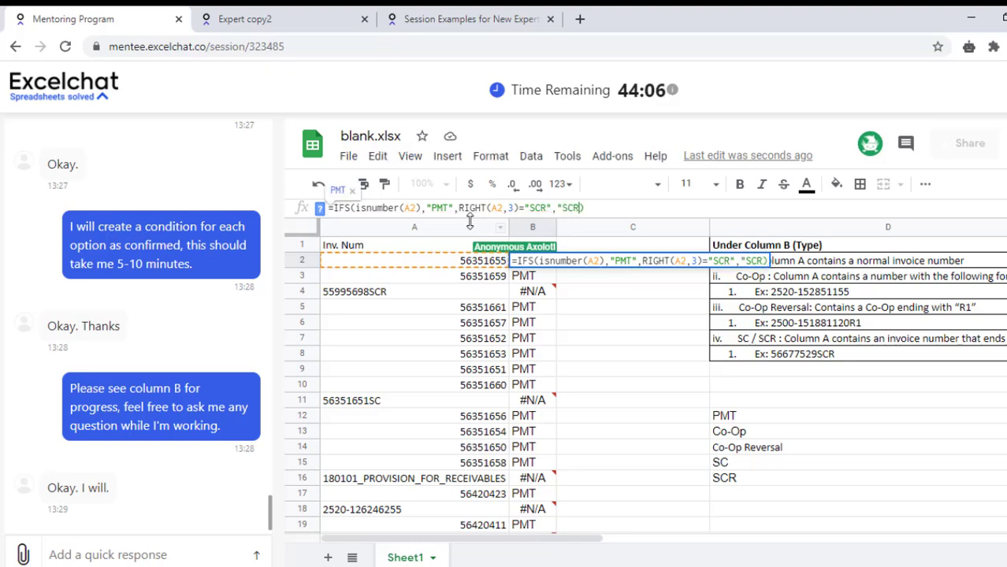
text(")
key(Return)
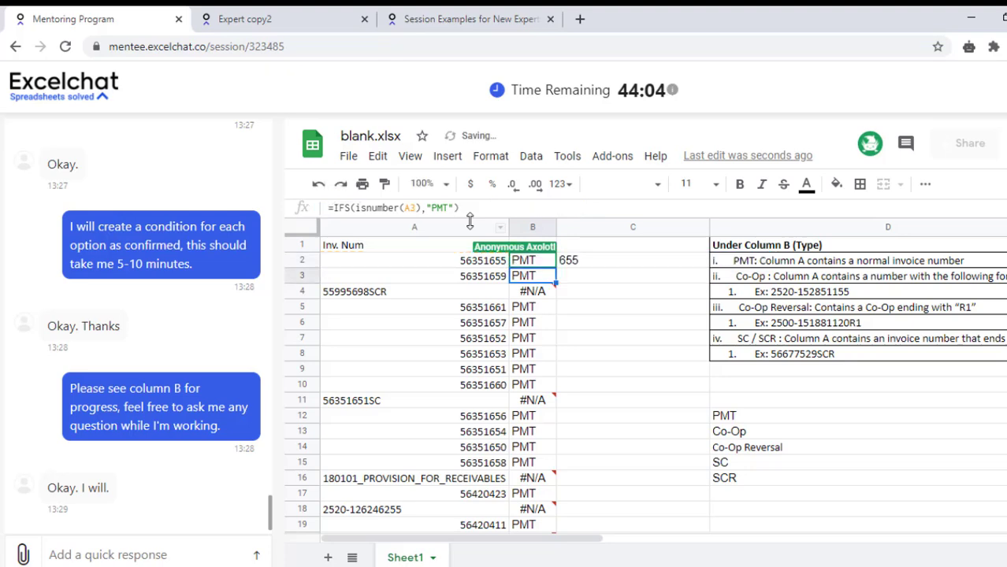
Fill the Type formula down column B to row 21 and delete the extra copy in B22.
key(Up)
key(Up)
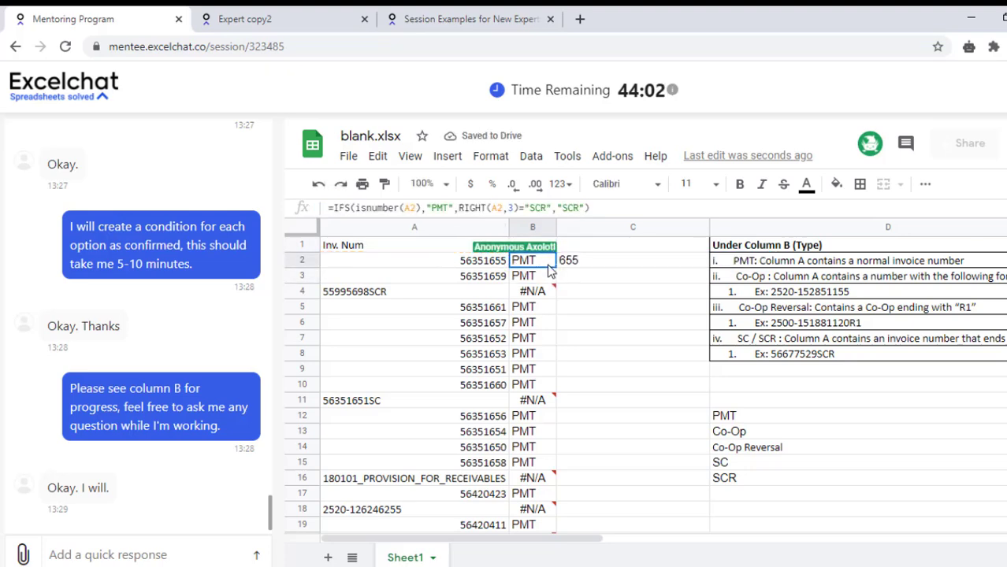
click(554, 267)
mouse_move(556, 267)
mouse_down()
mouse_move(556, 386)
mouse_move(561, 284)
mouse_move(556, 293)
mouse_up()
click(536, 301)
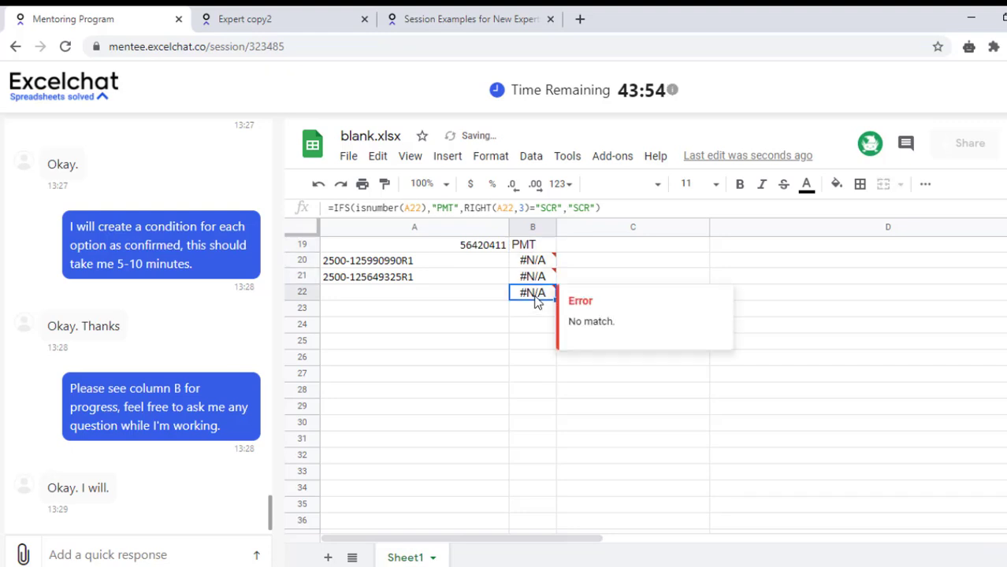
key(Delete)
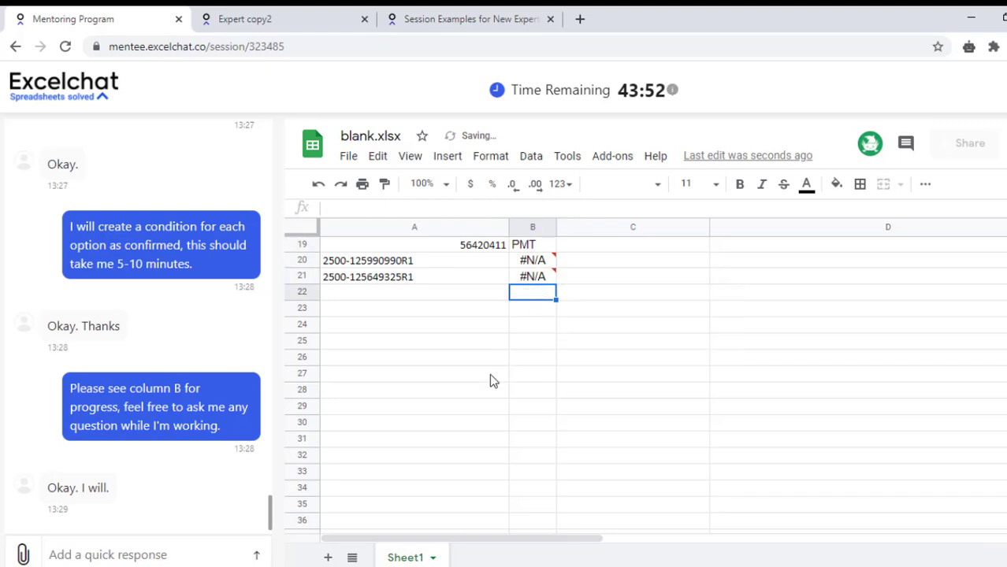
Inspect the #N/A result in row 11 and its invoice number in A11.
key(ctrl+Home)
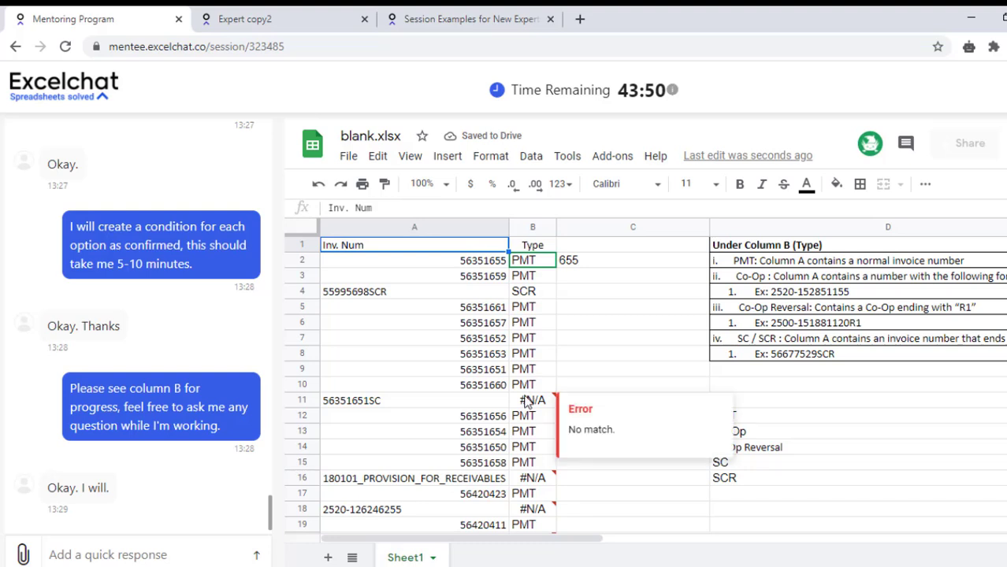
click(530, 401)
click(412, 403)
Add a condition RIGHT(A2,2)="SC" returning "SC" to B2's IFS formula.
click(533, 260)
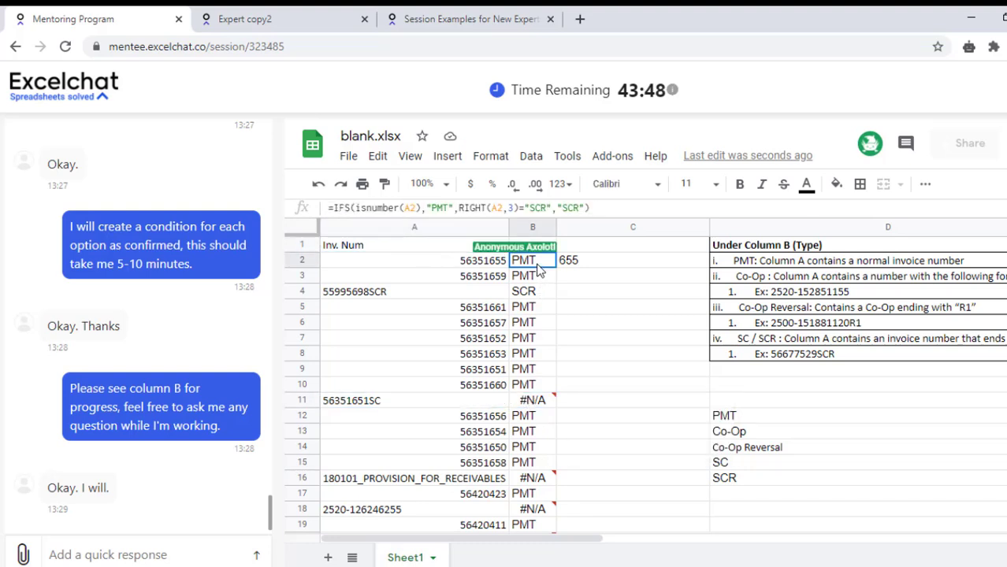
drag(590, 208, 461, 208)
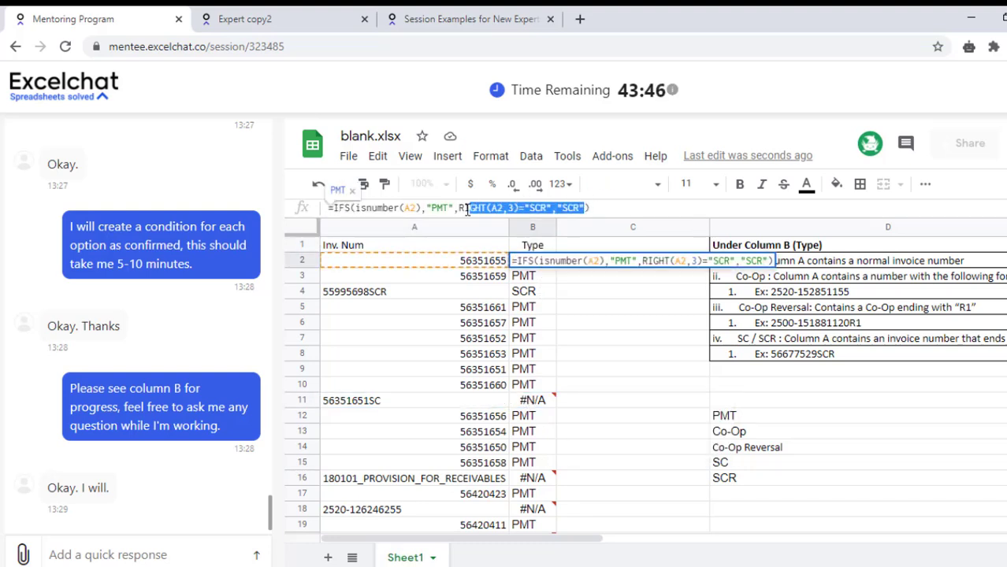
click(583, 208)
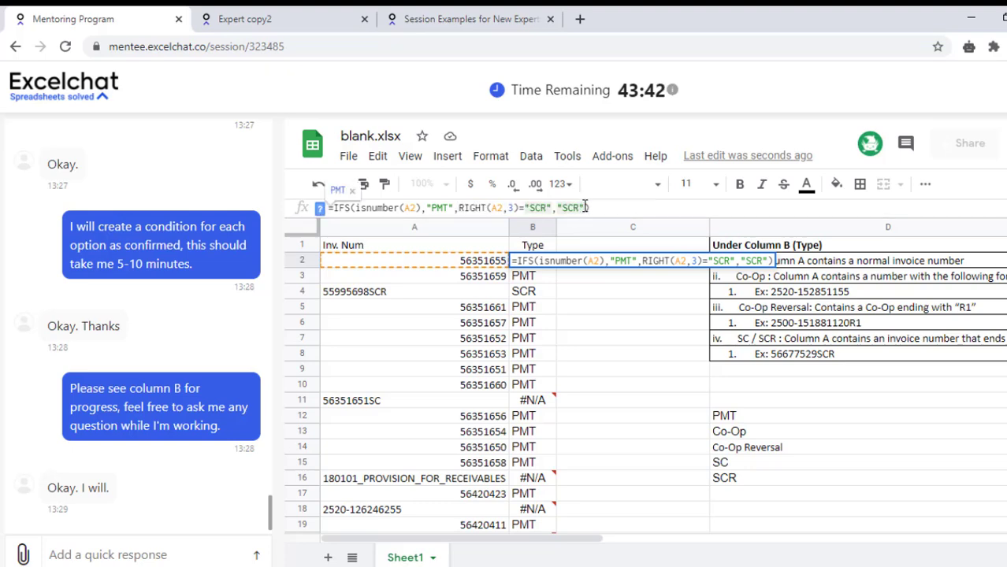
text(,)
text(RIGHT(A2,3)="SCR","SCR")
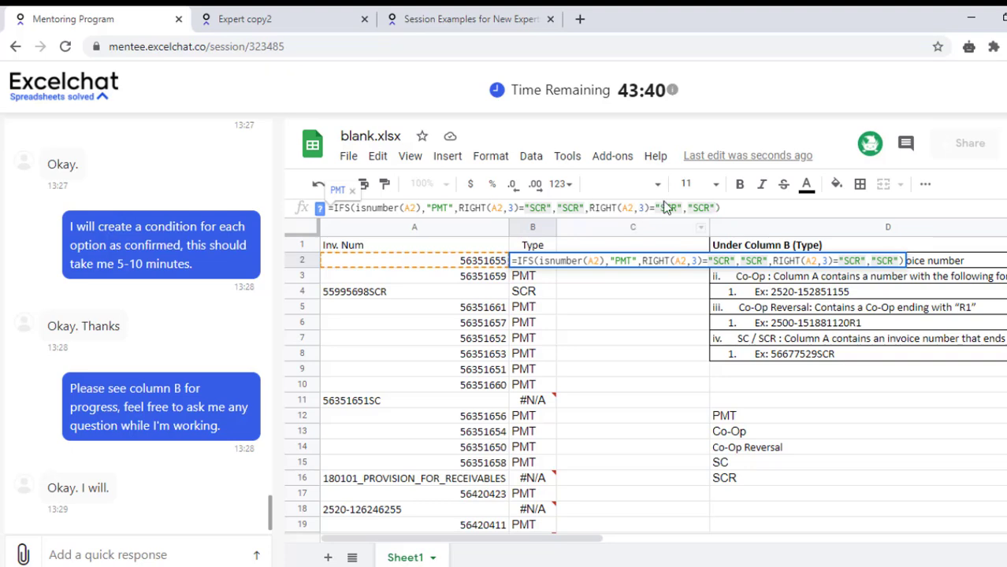
click(676, 207)
key(BackSpace)
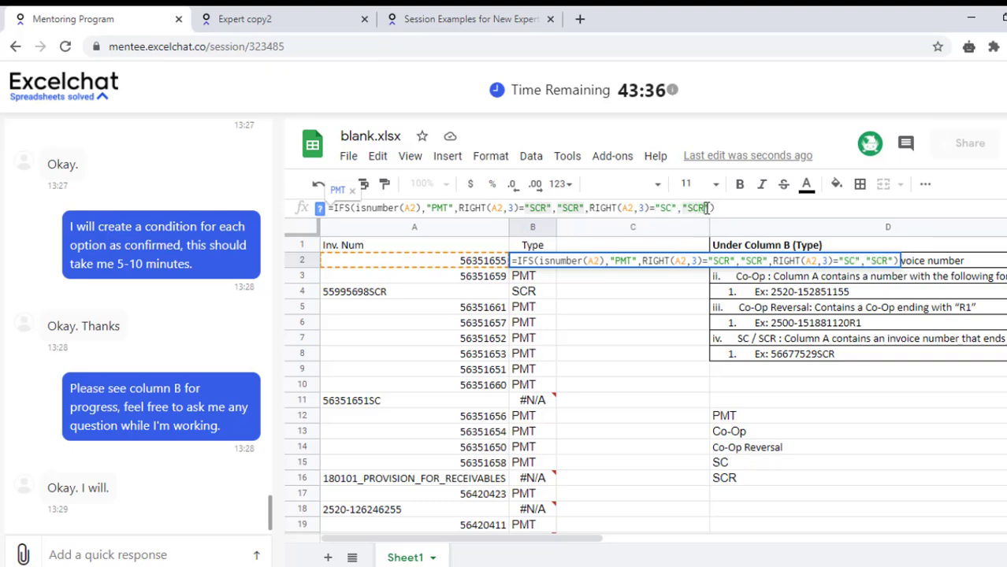
click(707, 207)
key(BackSpace)
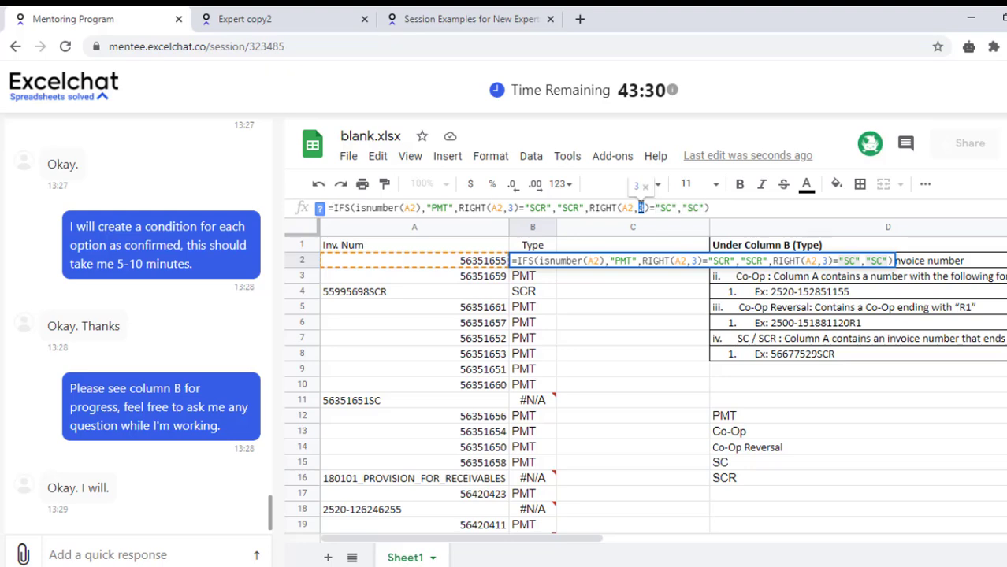
text(2)
key(Return)
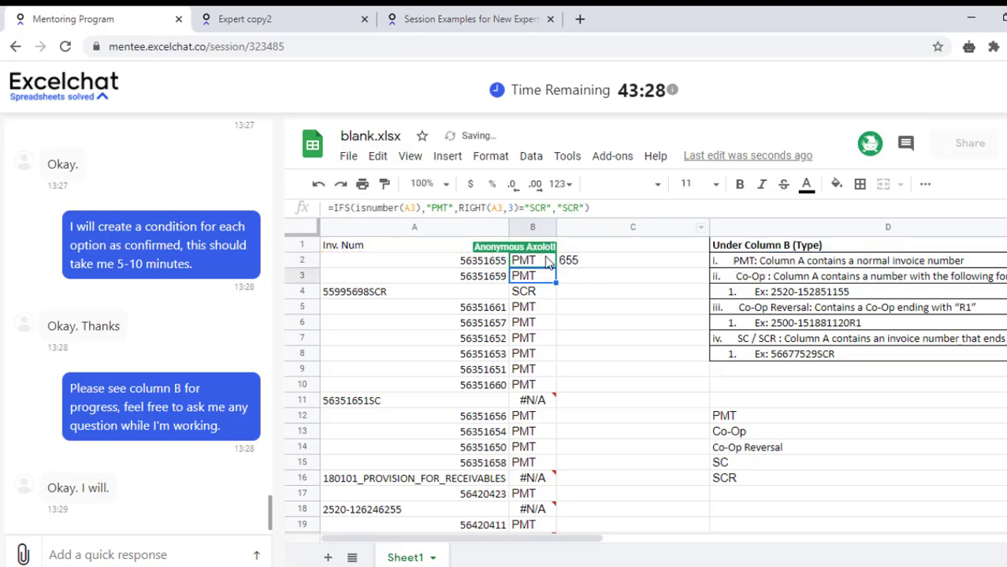
Fill the SC-aware Type formula down column B so row 11 reads SC.
click(548, 262)
mouse_move(556, 268)
mouse_down()
mouse_move(526, 473)
mouse_move(546, 398)
mouse_up()
click(542, 340)
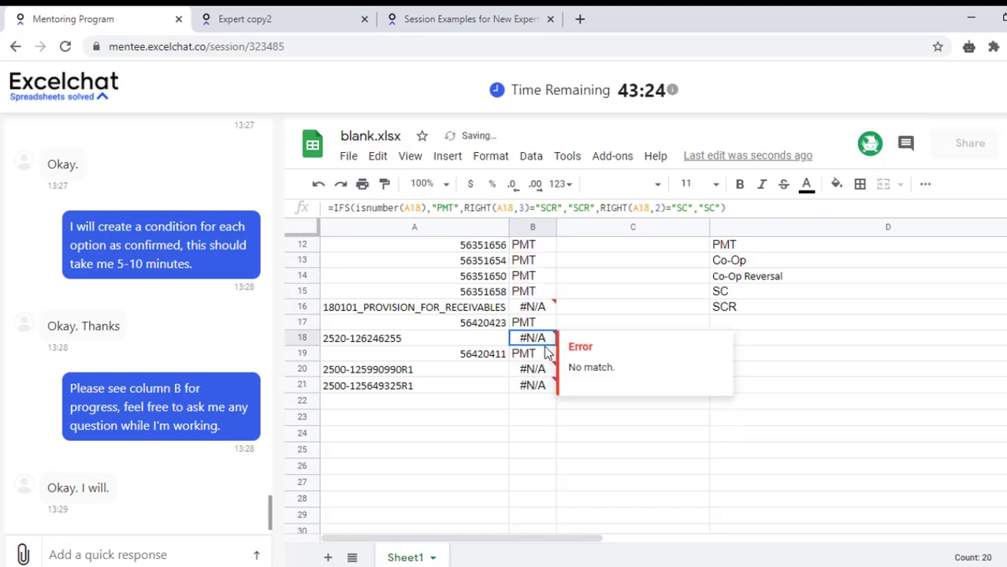
click(523, 370)
Step through column B's remaining #N/A results and the PROVISION invoice in A16.
key(Up)
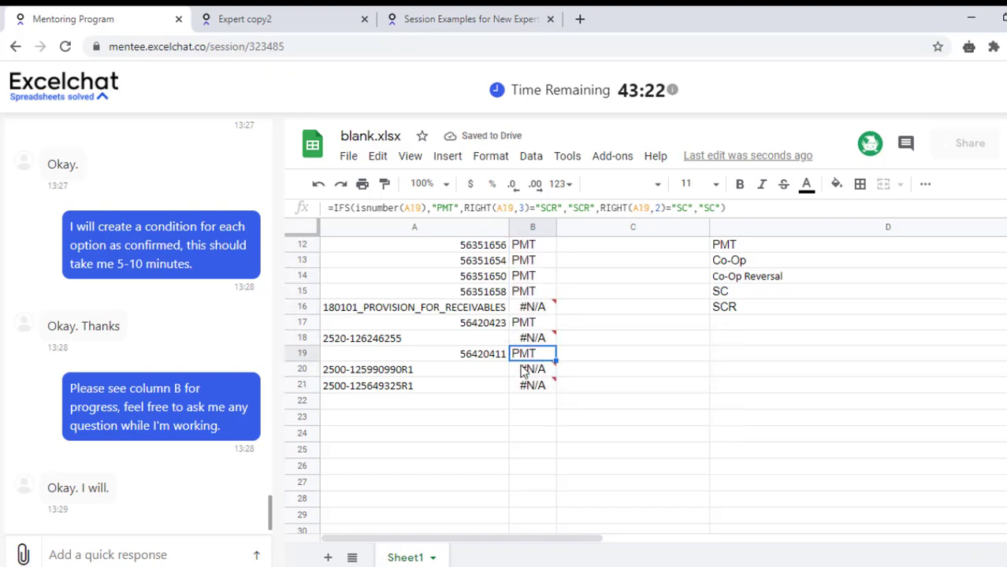
key(Up)
key(Up)
key(Up)
key(Up)
key(Up)
key(Up)
key(Up)
key(Up)
key(Up)
key(Up)
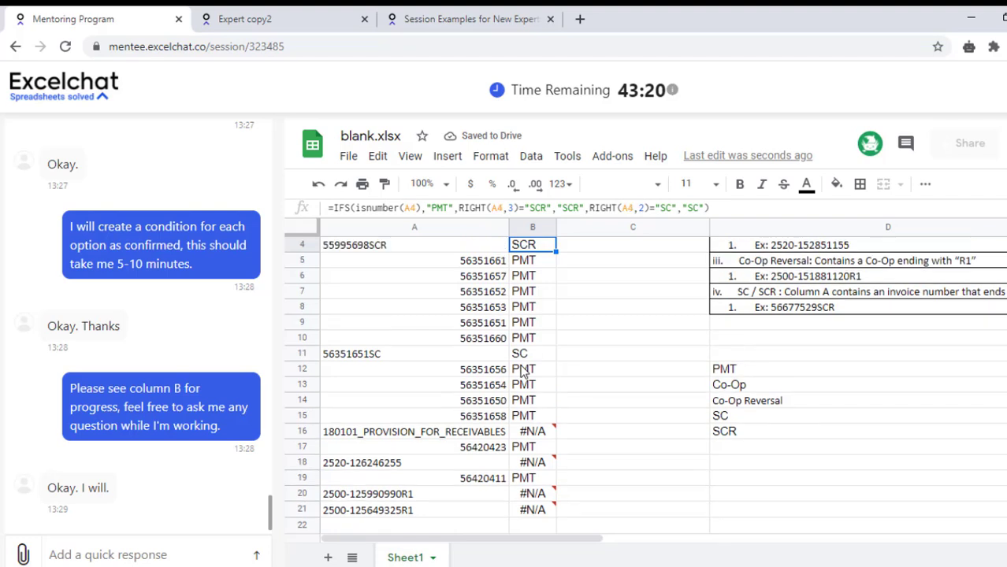
key(Up)
key(Up)
key(Up)
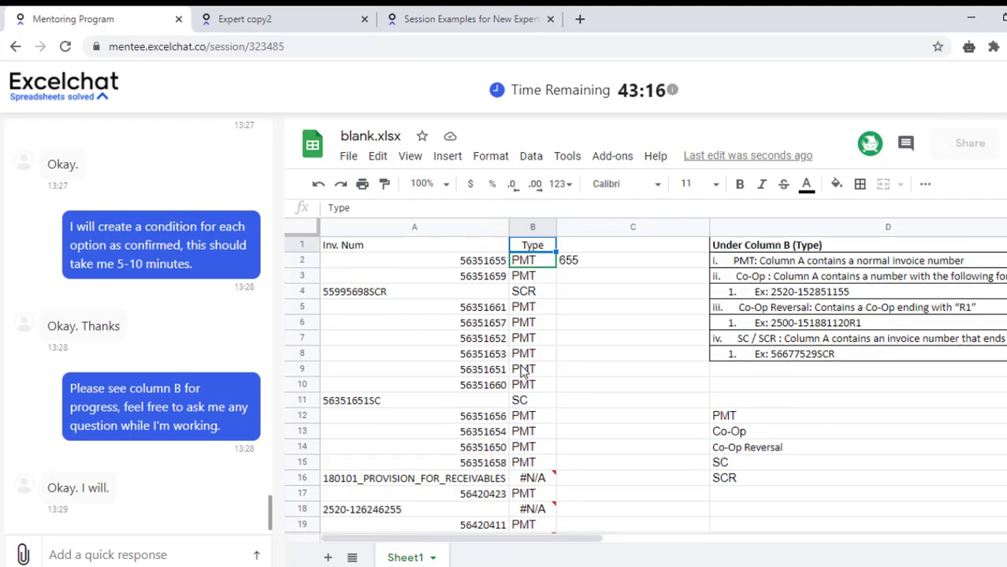
key(Down)
key(Down)
key(Down)
key(Down)
key(Down)
key(Down)
key(Down)
key(Down)
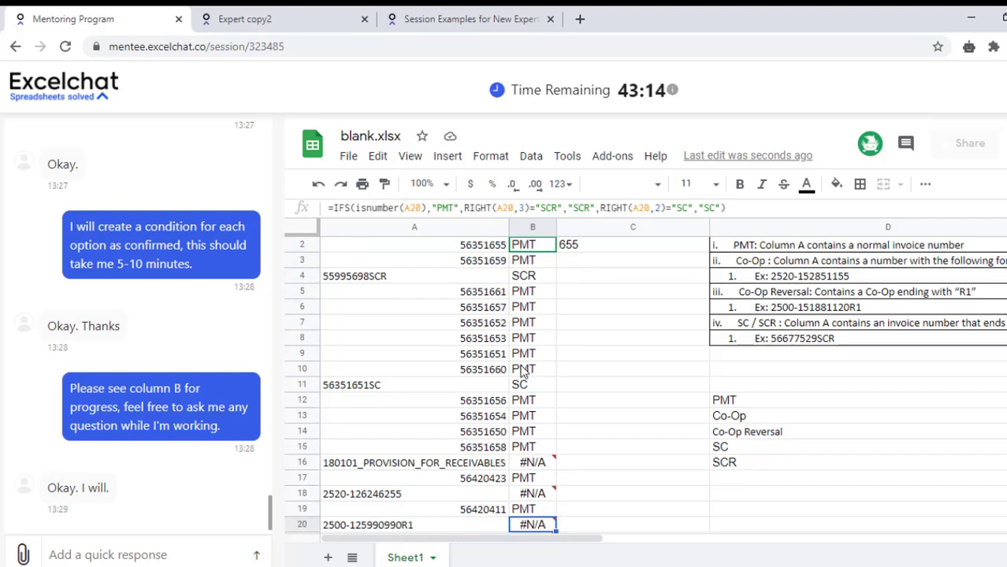
key(Up)
key(Up)
key(Up)
key(Up)
key(Down)
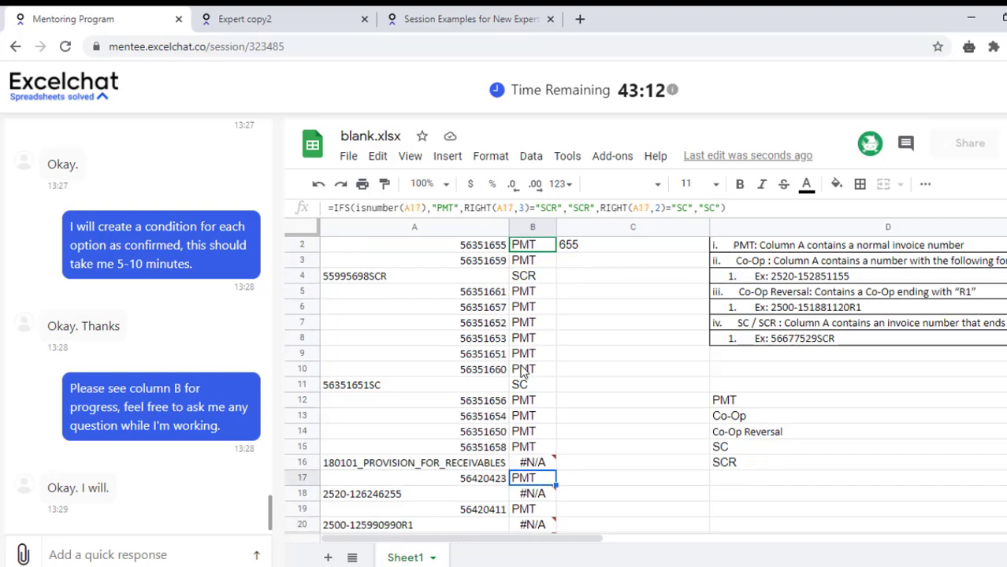
key(Down)
key(Down)
key(Down)
key(Down)
key(Down)
key(Down)
key(Up)
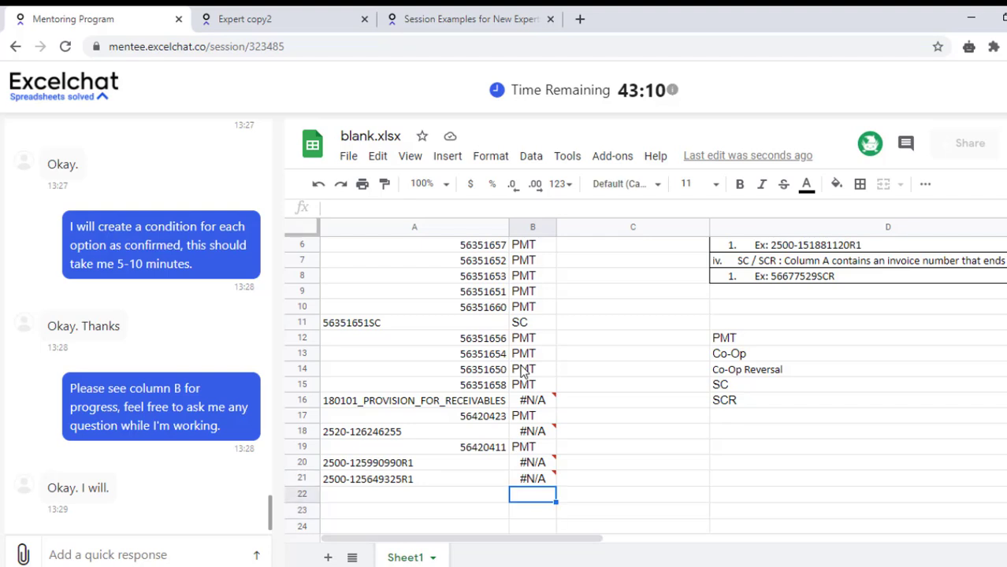
key(Up)
key(Up)
key(Up)
key(Up)
key(Up)
key(Up)
key(Down)
key(Down)
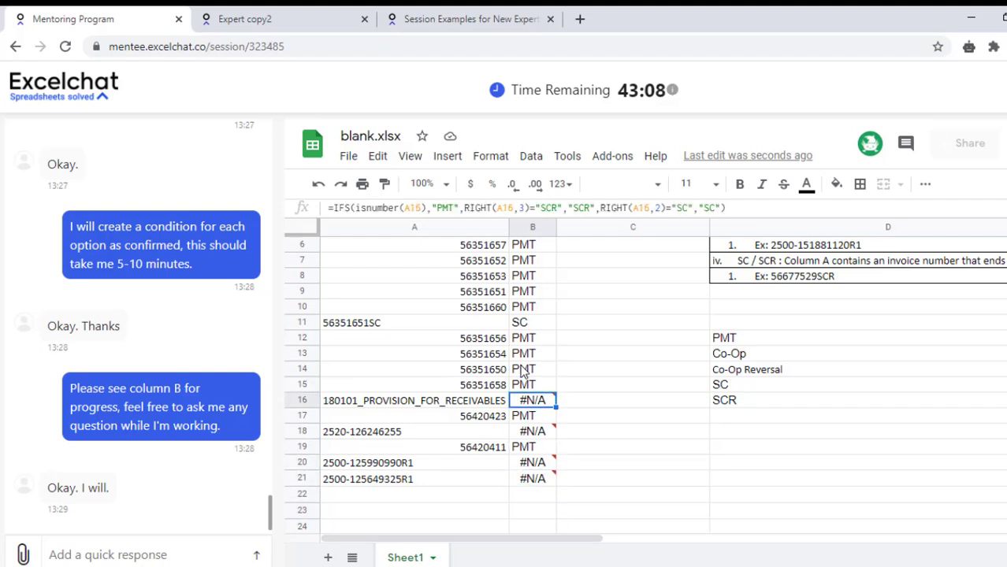
key(Left)
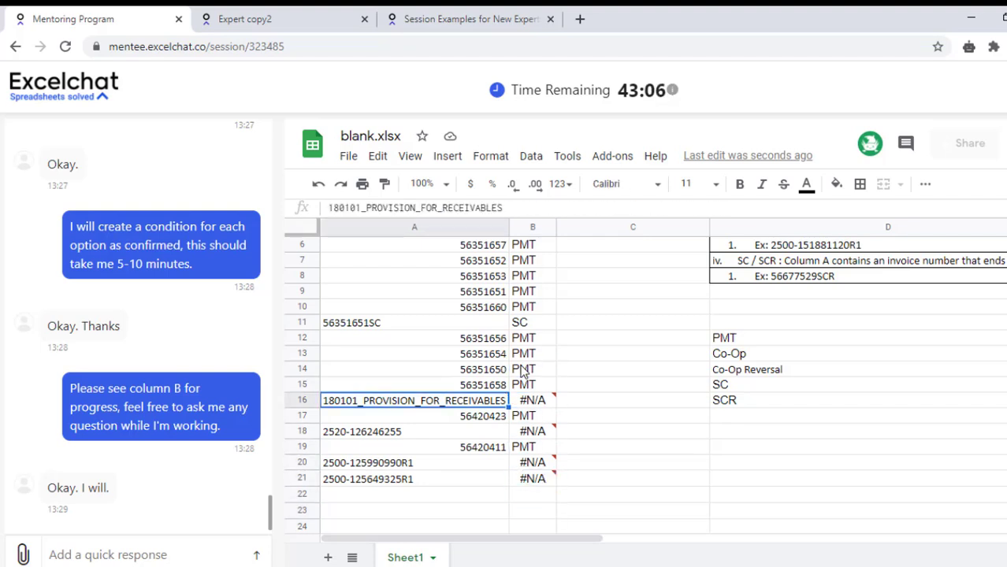
Ask the client in chat 'What about cell A16?'.
click(190, 549)
text(I have )
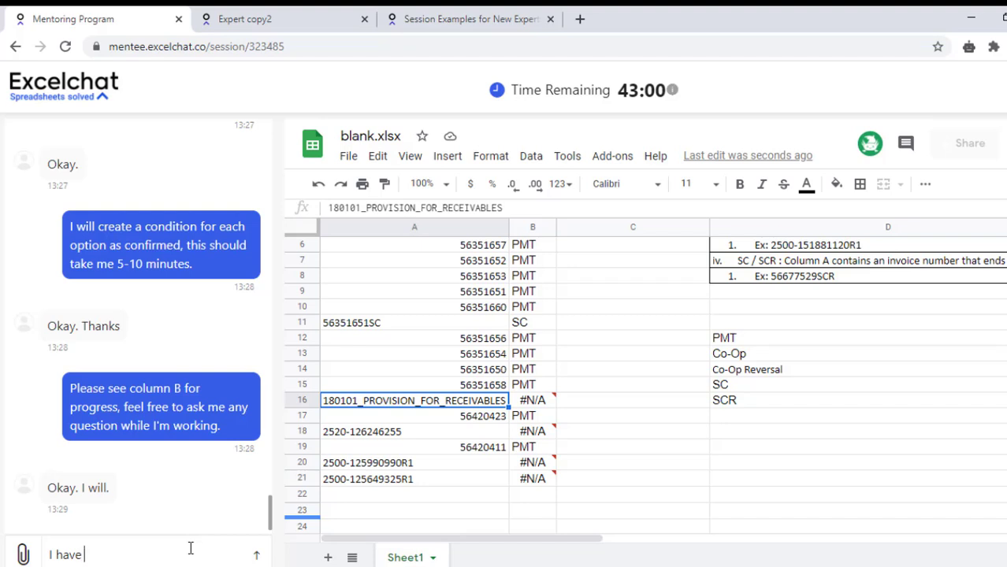
text(a)
key(BackSpace)
key(BackSpace)
key(BackSpace)
key(BackSpace)
key(BackSpace)
text(Wha)
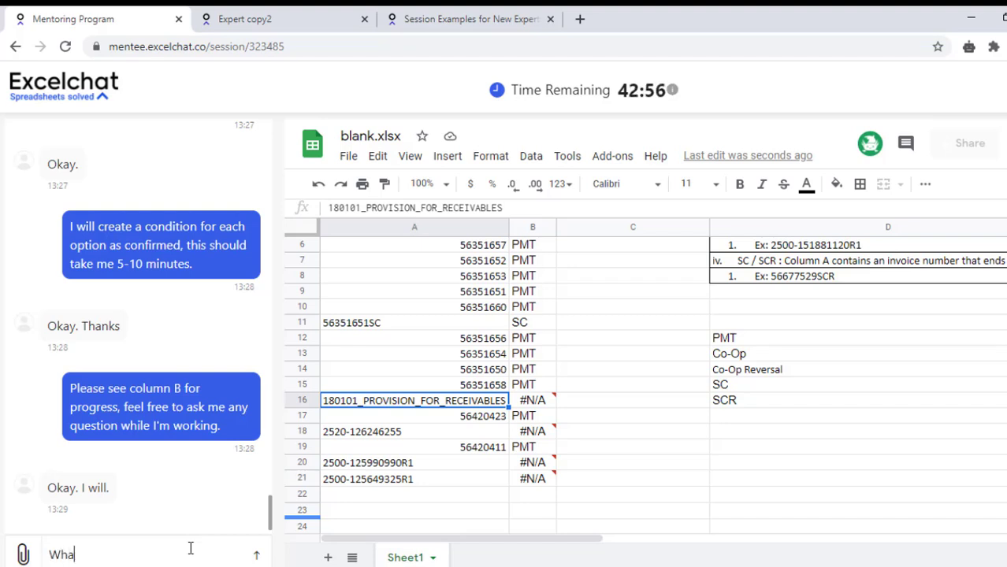
text(t abou)
text(t cel)
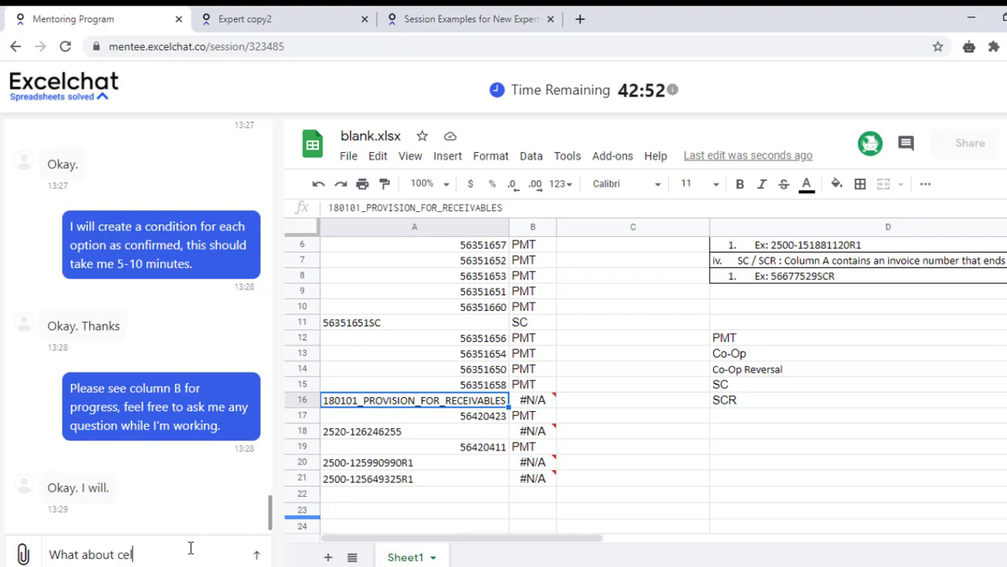
text(16)
text(?)
key(Return)
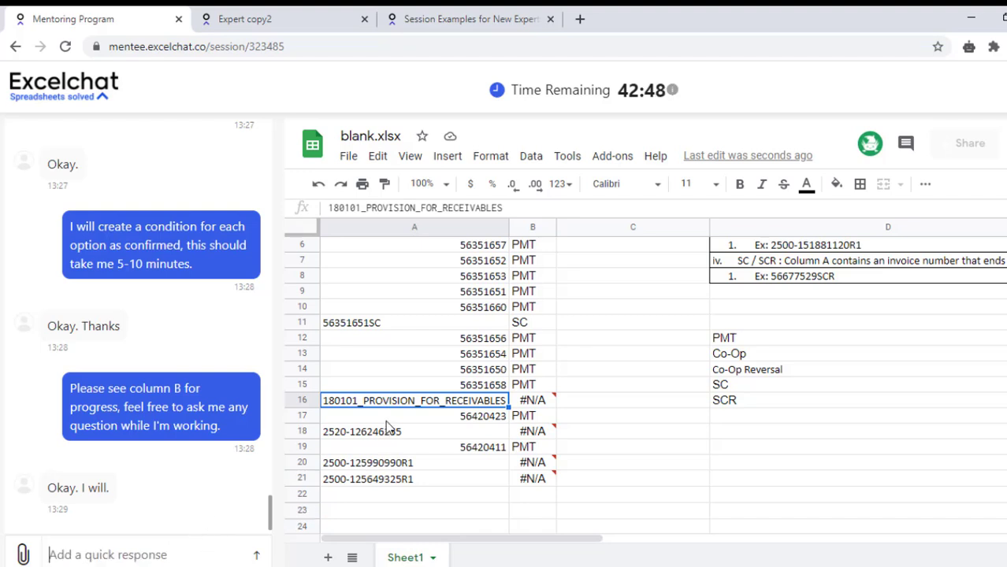
Copy A16's value 180101_PROVISION_FOR_RECEIVABLES into the chat and send it.
key(ctrl+c)
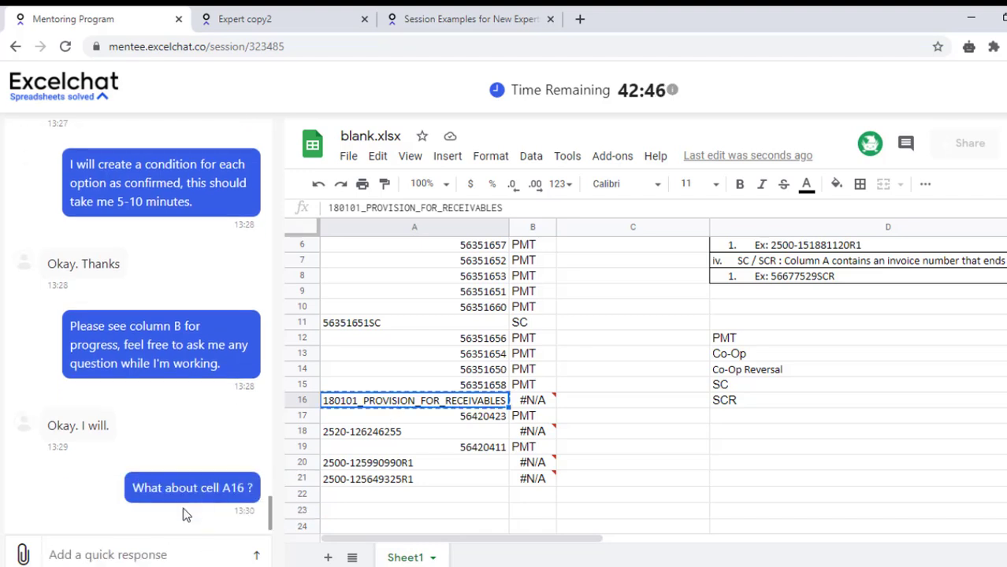
click(144, 554)
key(ctrl+v)
key(Return)
text(It sho)
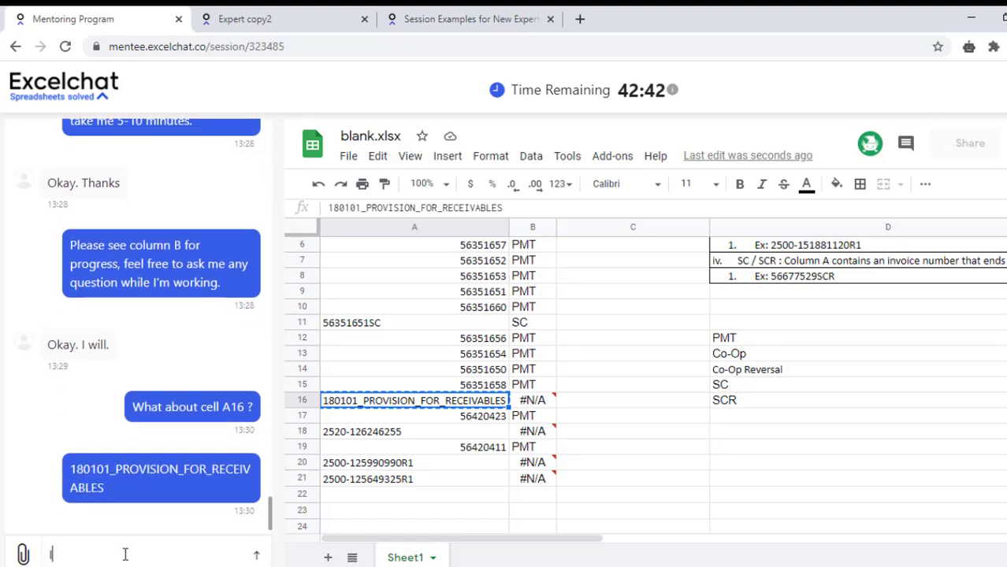
text(uld )
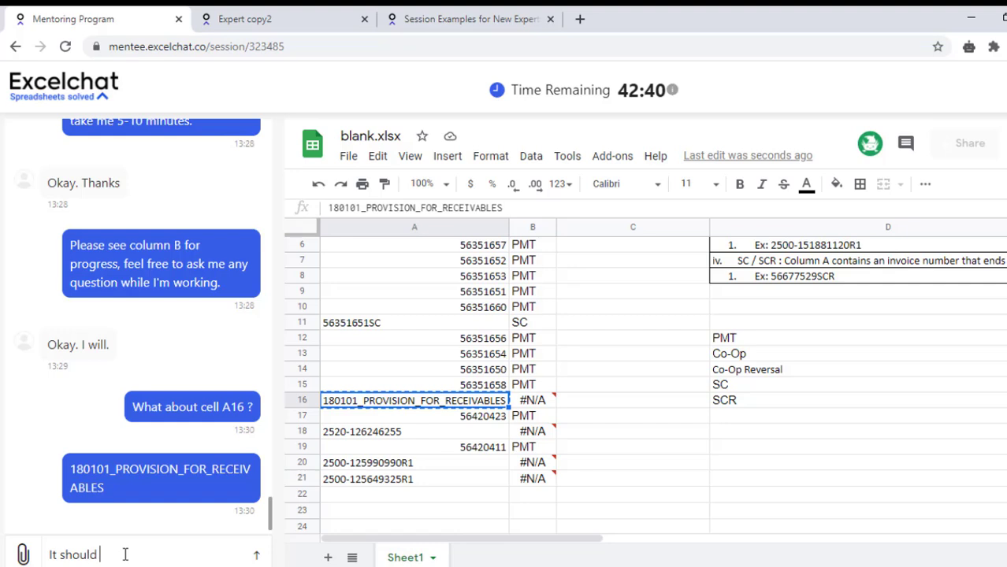
text(come)
key(BackSpace)
key(BackSpace)
key(BackSpace)
key(BackSpace)
key(BackSpace)
key(BackSpace)
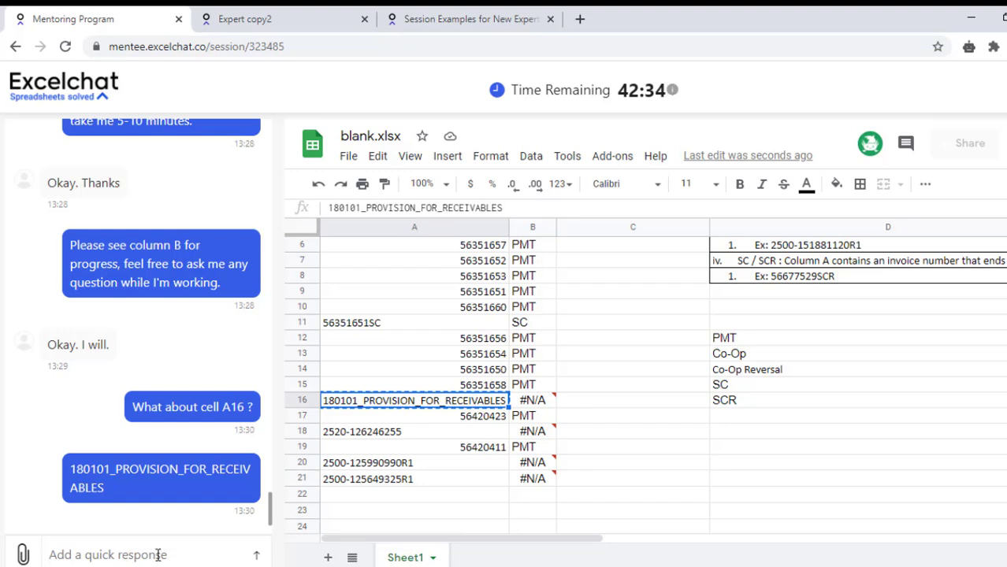
text(What)
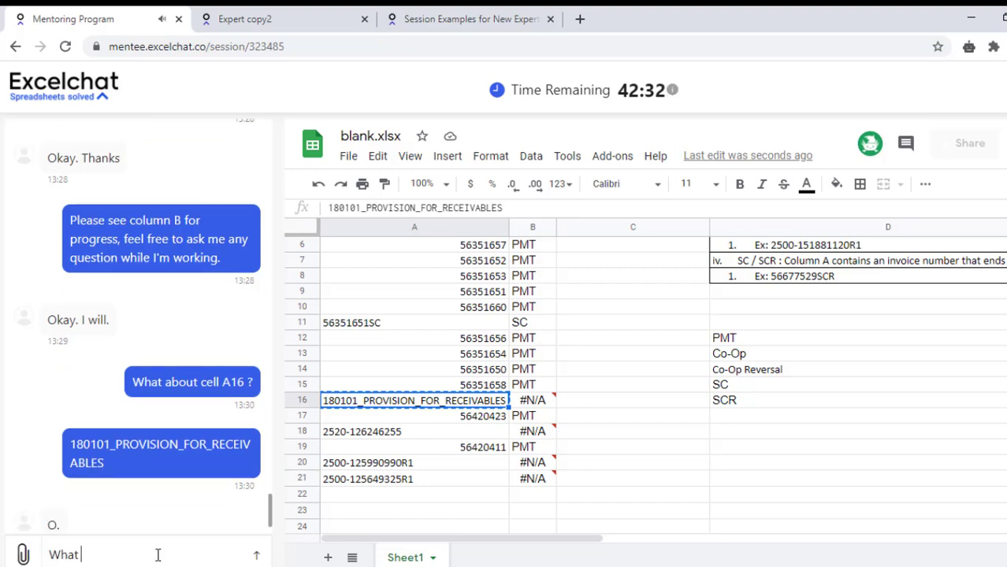
key(BackSpace)
key(BackSpace)
key(BackSpace)
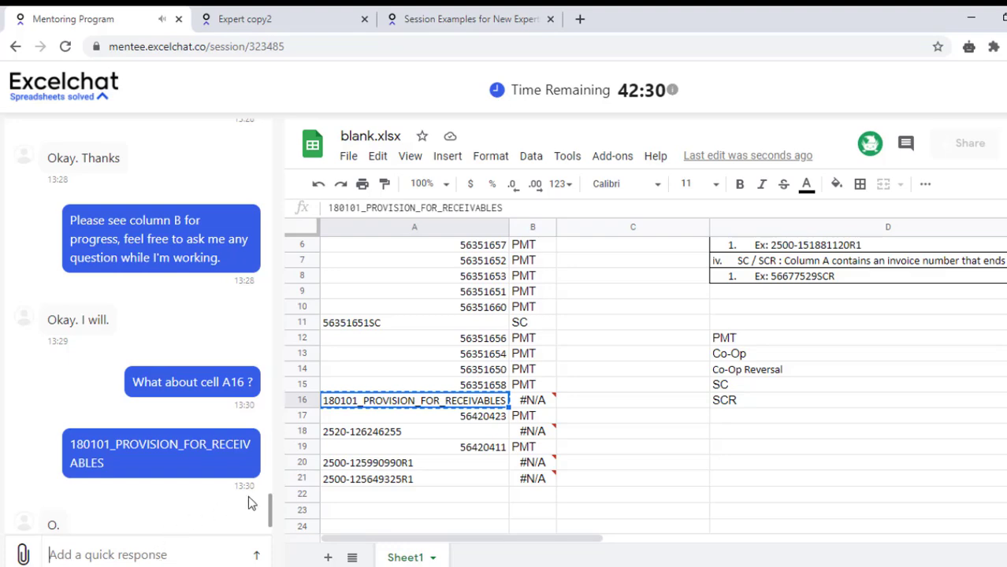
drag(270, 511, 270, 524)
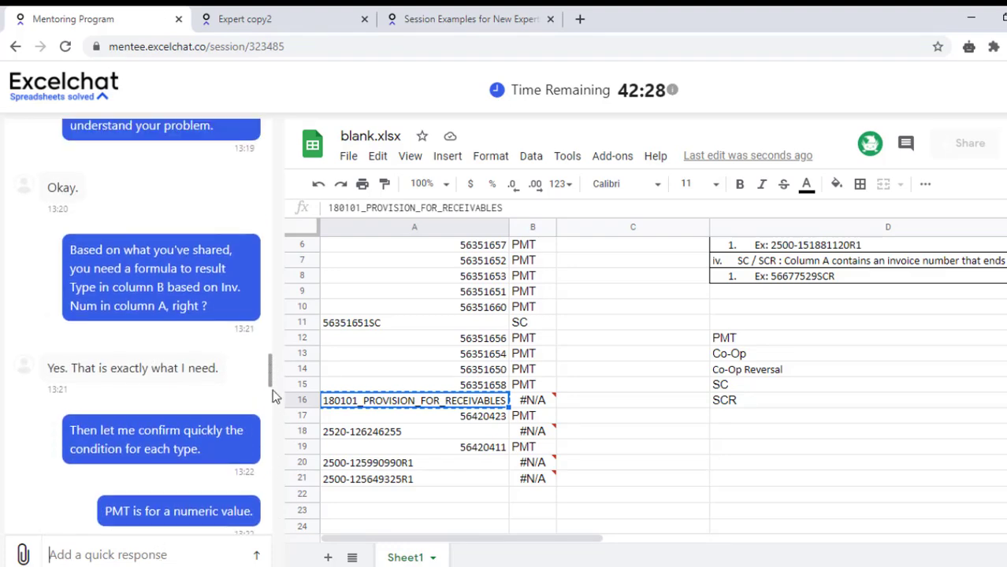
click(424, 384)
Reply to the client 'Okay, then we have 6 options now'.
key(Up)
key(Up)
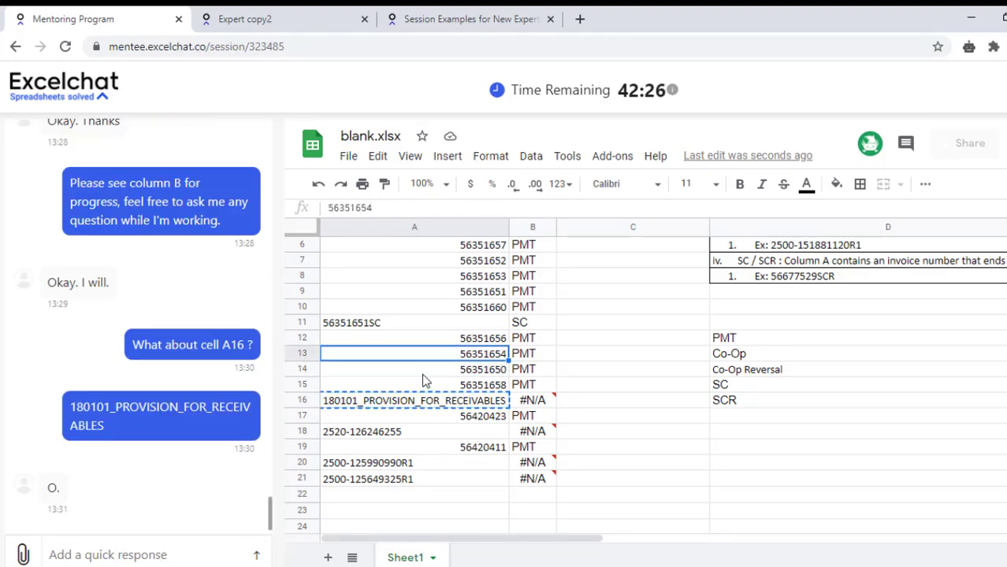
key(Up)
key(Up)
key(Up)
key(Up)
key(Up)
key(Up)
key(Up)
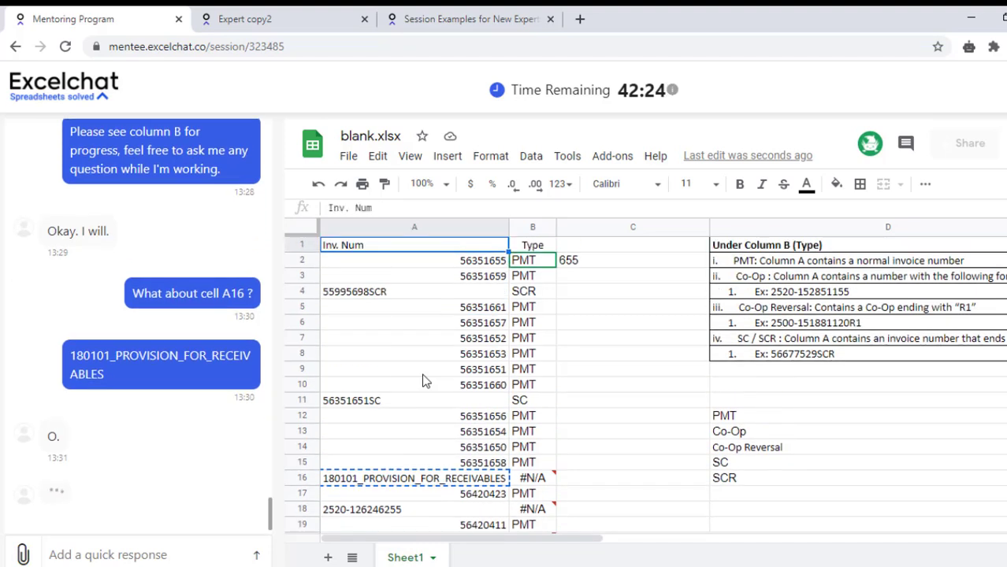
key(Right)
key(Right)
key(Left)
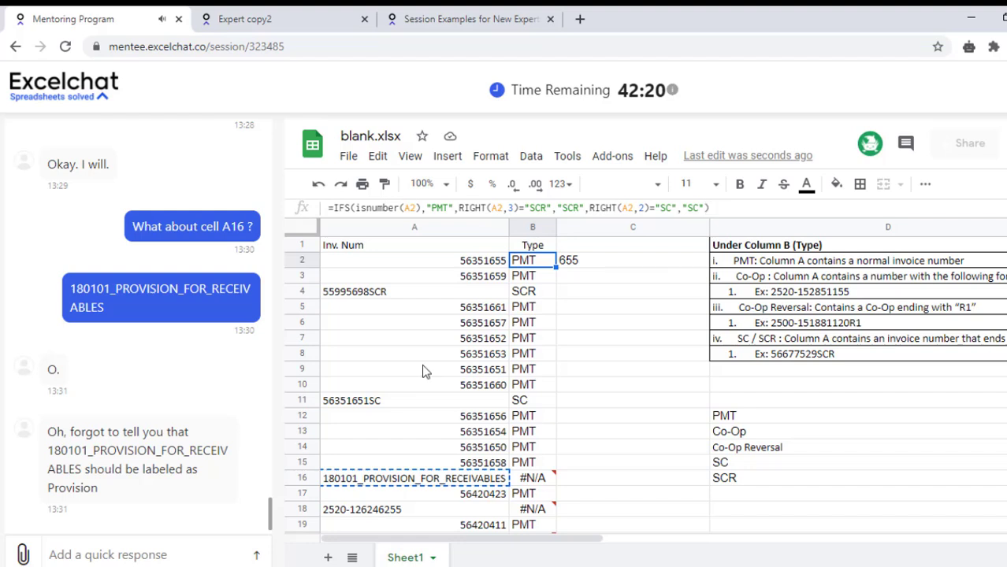
click(189, 549)
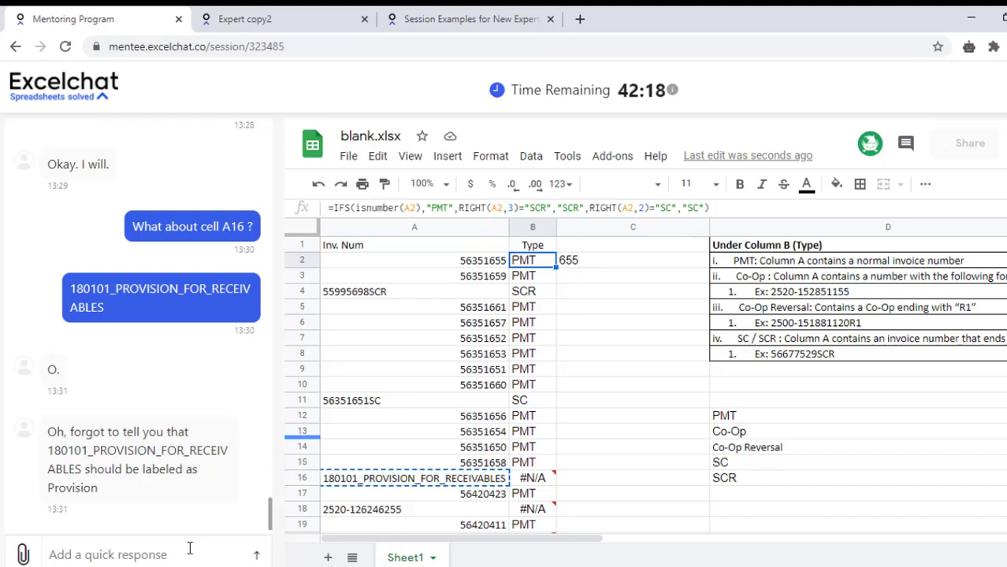
text(Okay)
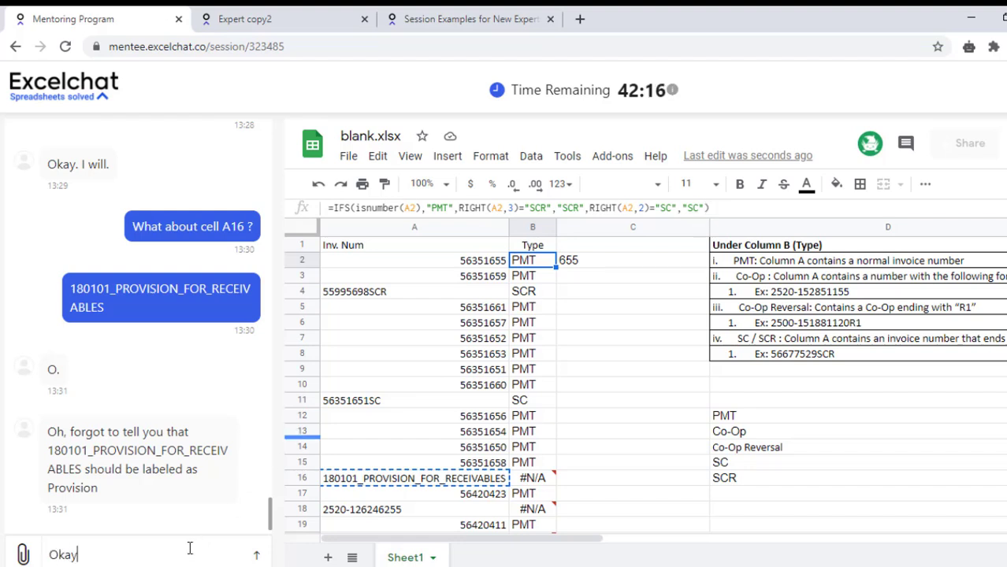
text(, then we )
text(have 6)
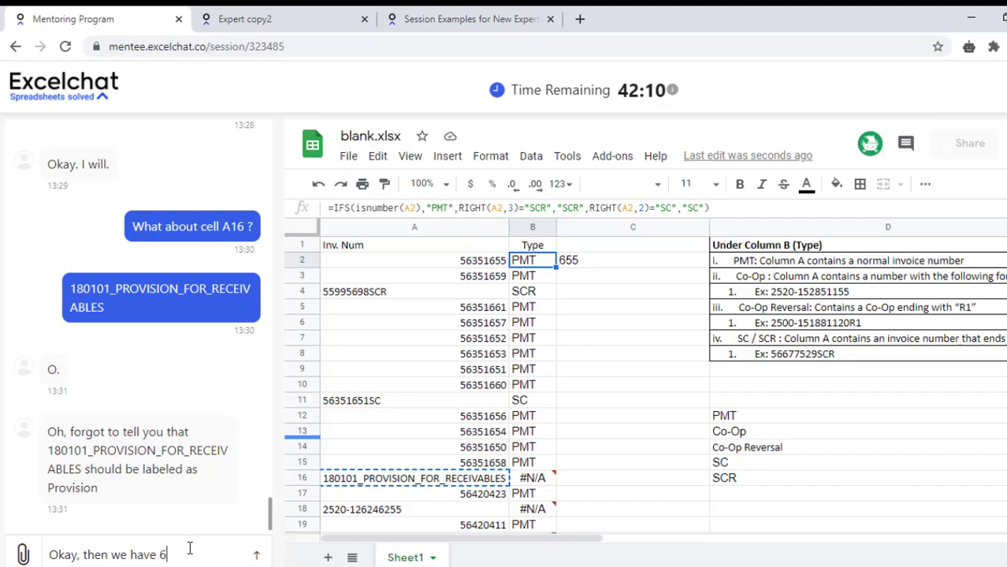
text( opti)
text(ons )
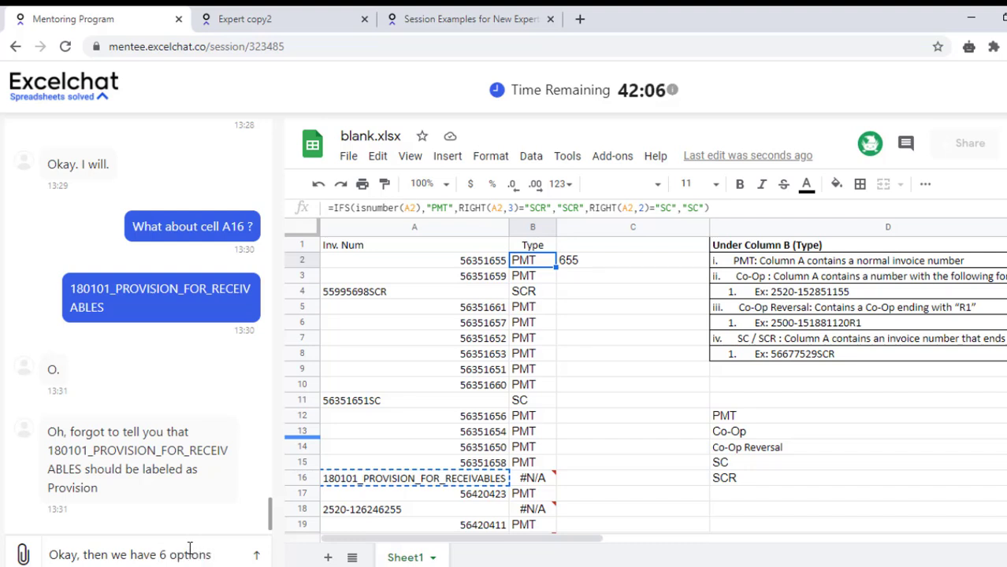
text(now)
key(Return)
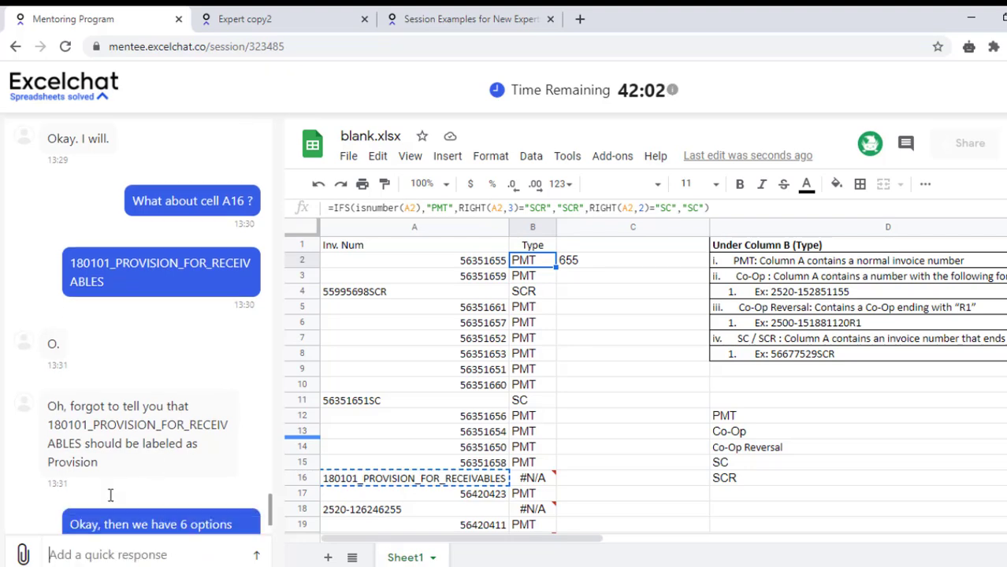
Copy 'Provision' from the client's message into D17 below SCR, then review B2 and C2.
drag(100, 408, 47, 408)
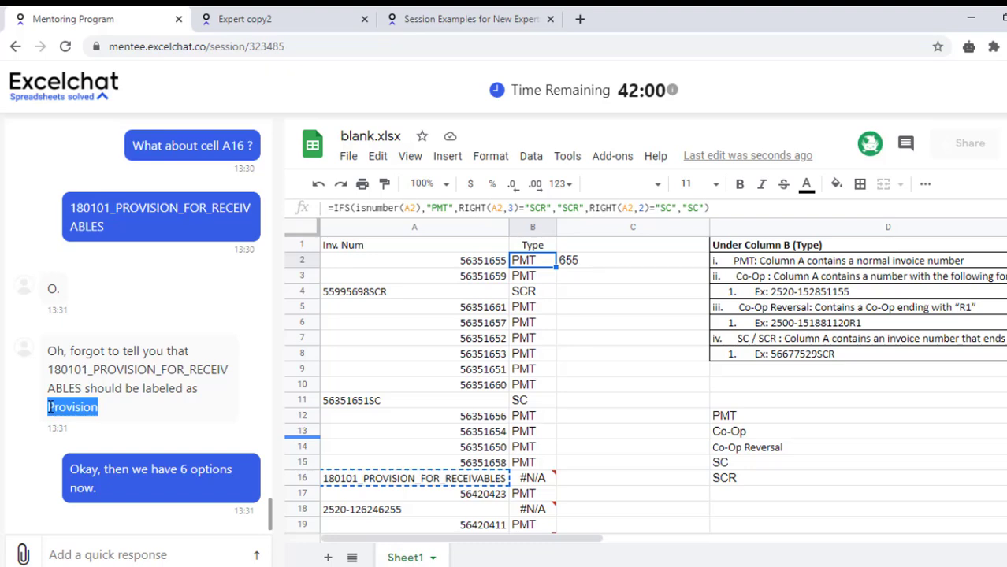
click(739, 493)
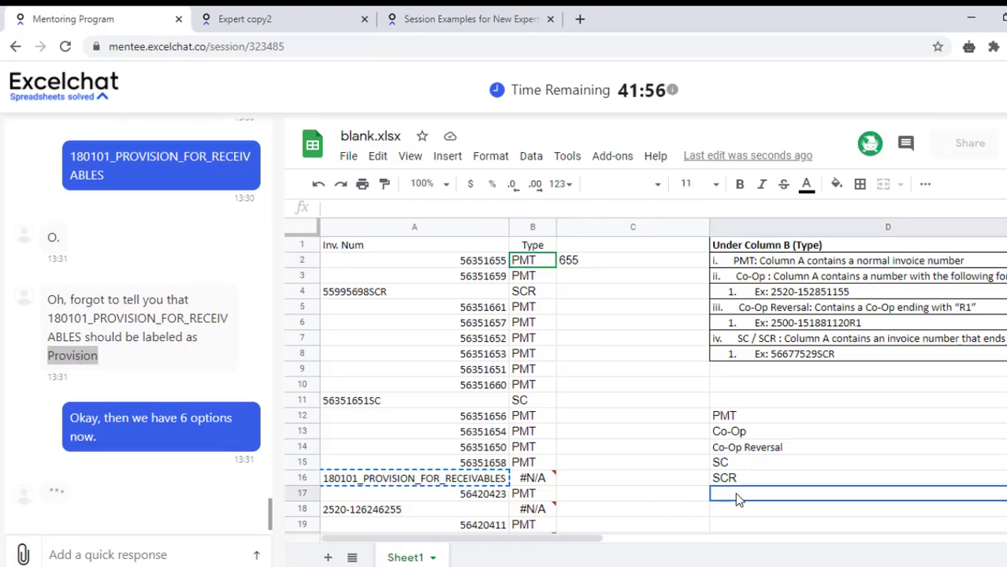
key(ctrl+v)
click(544, 268)
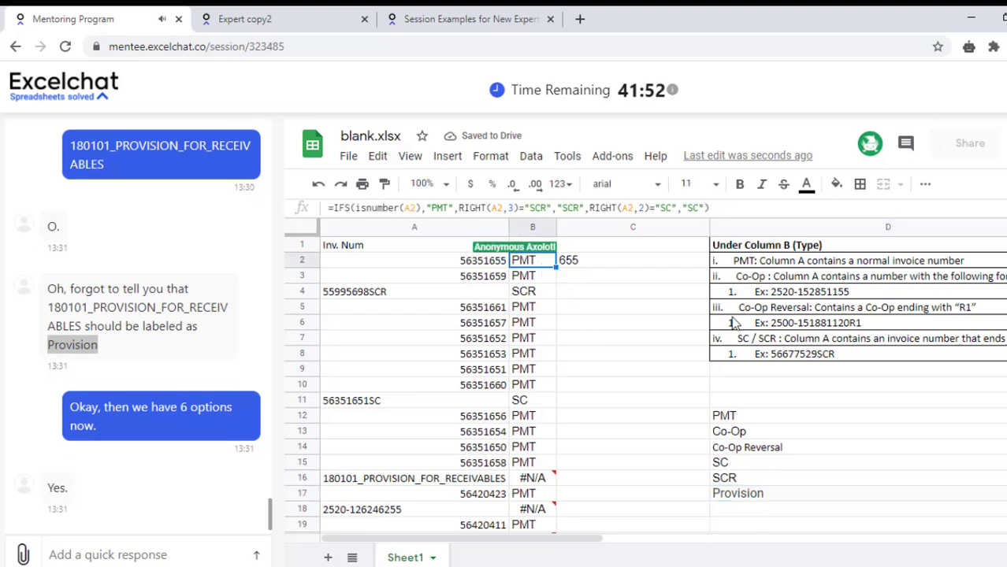
click(568, 267)
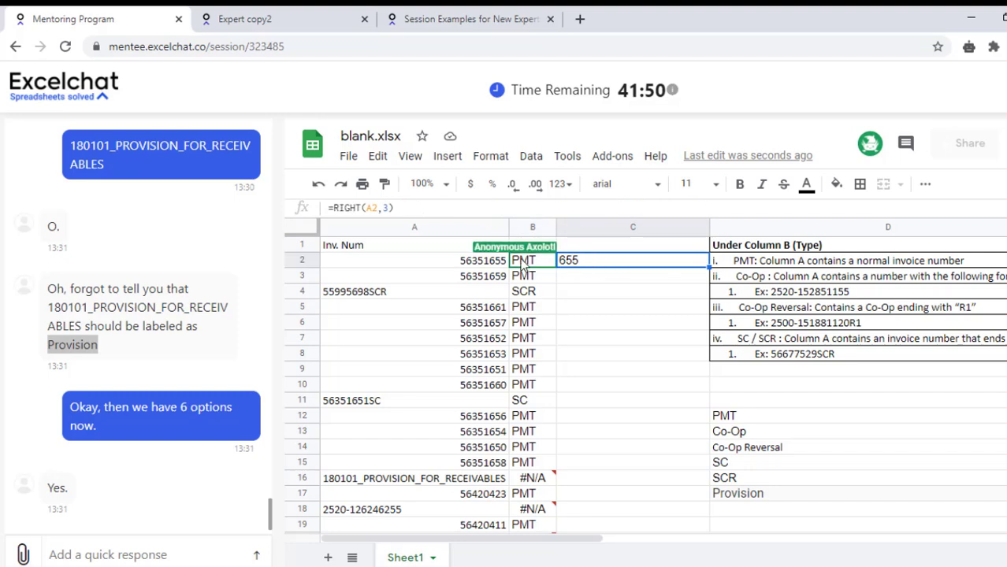
click(533, 263)
Append a copy of the SC clause to B2's formula and change its test to R1.
drag(704, 207, 593, 208)
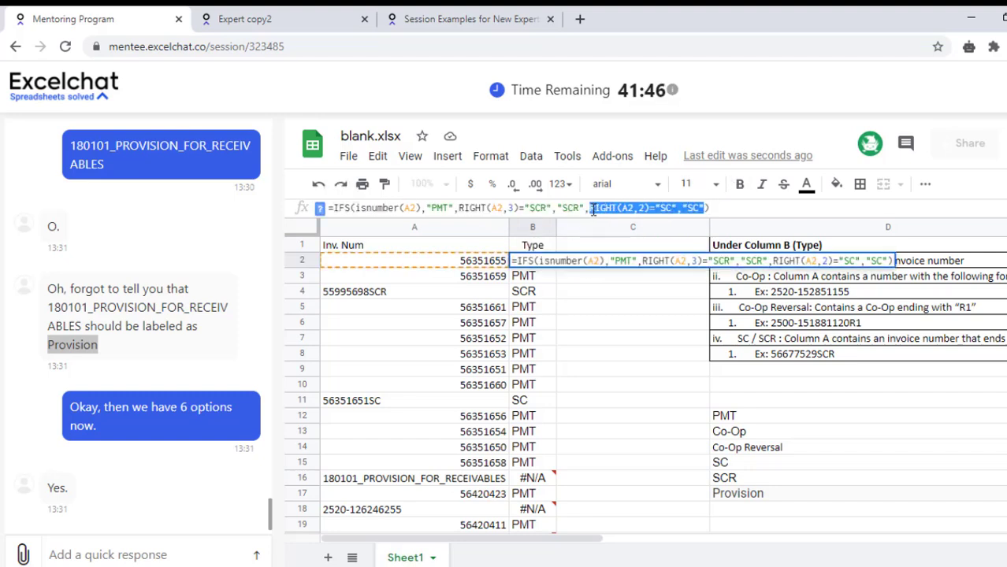
click(707, 208)
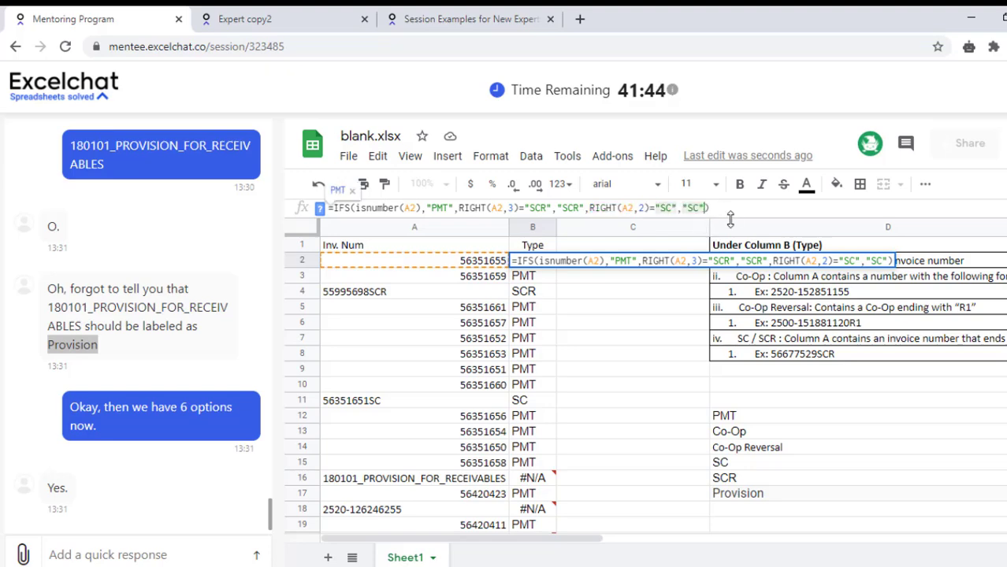
text(,)
text(RIGHT(A2,2)="SC","SC")
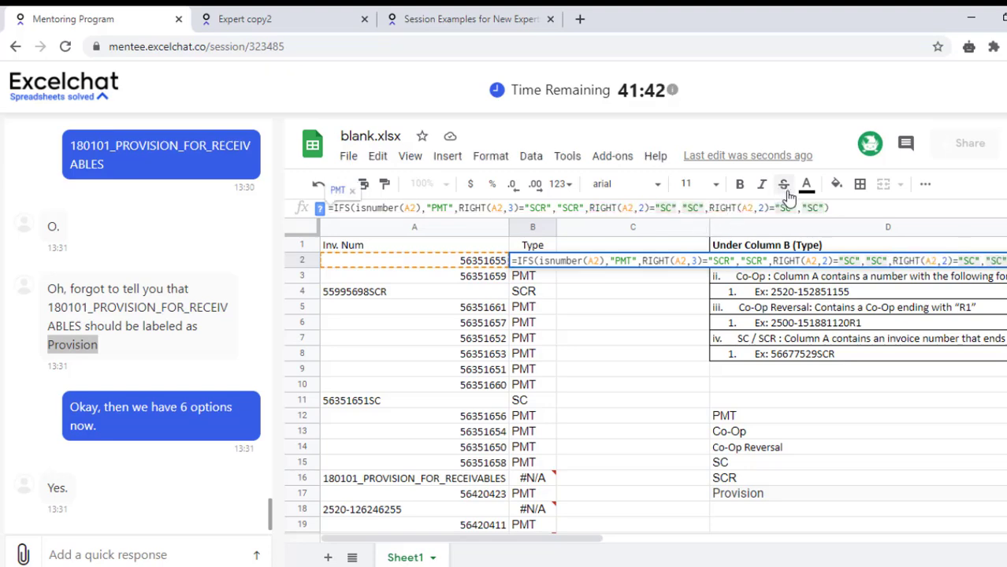
drag(792, 208, 787, 208)
text(R1)
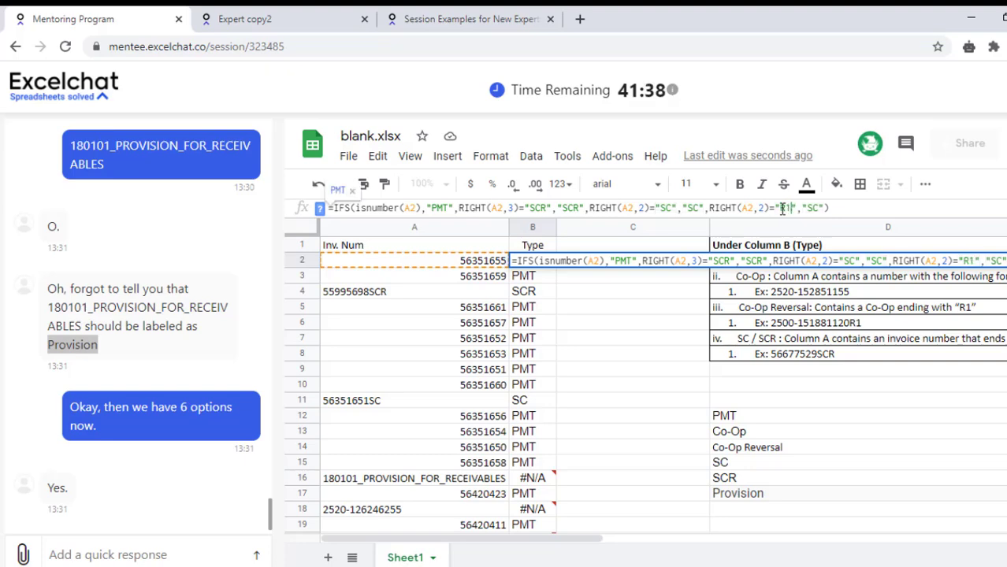
drag(819, 208, 805, 208)
Make the new R1 clause return 'Co-Op Reversal' instead of SC.
click(778, 455)
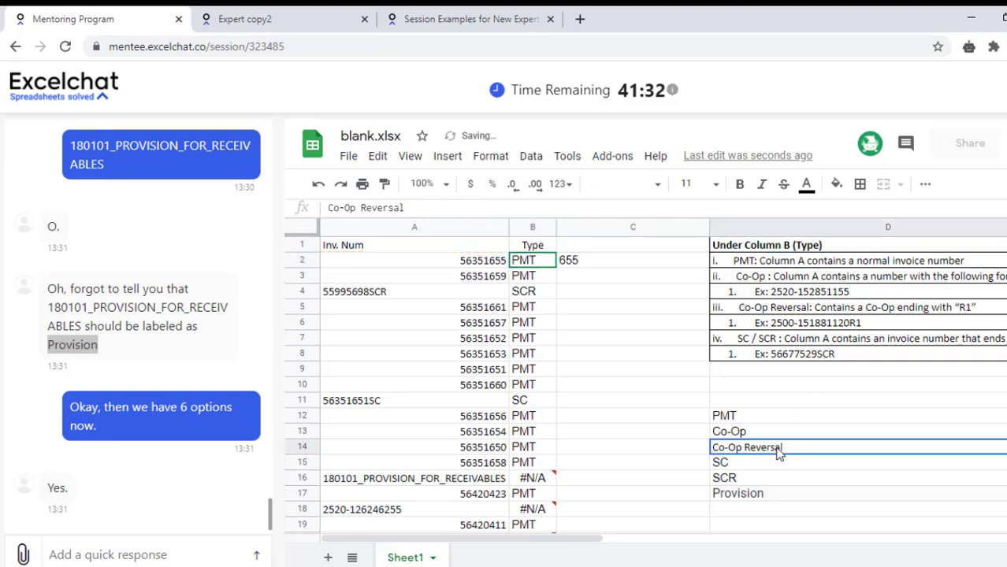
drag(425, 208, 255, 189)
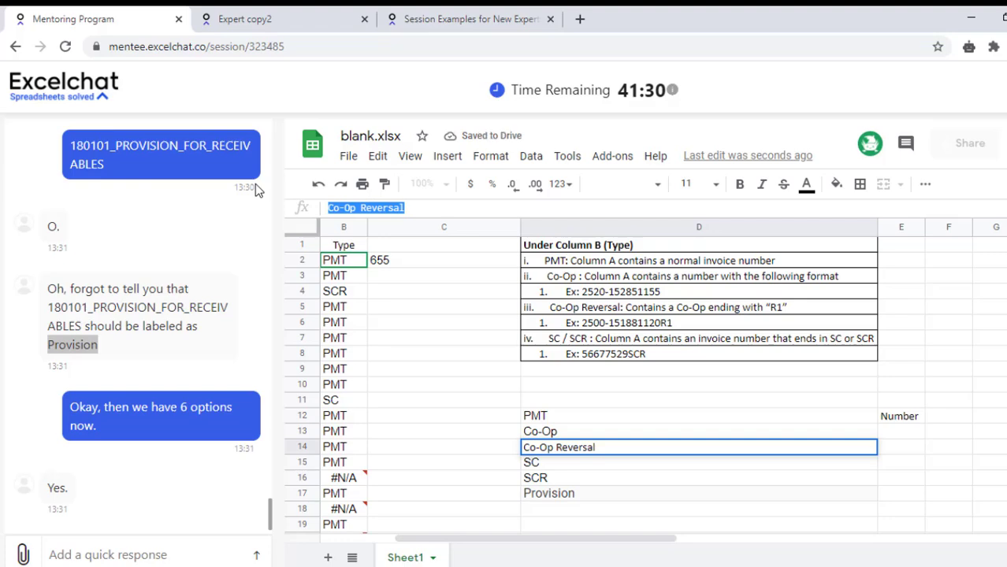
click(444, 402)
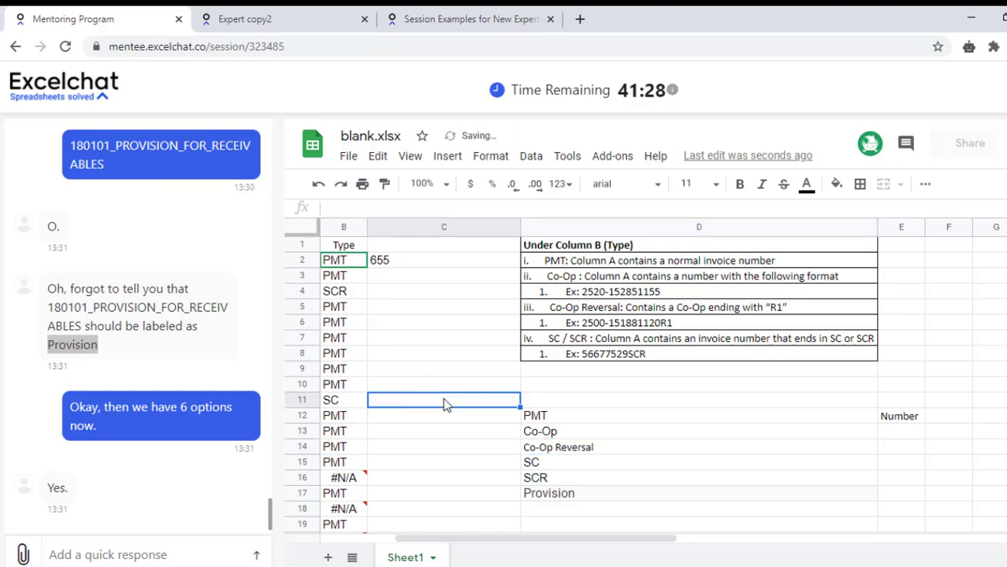
scroll(443, 404, left, 3)
click(536, 261)
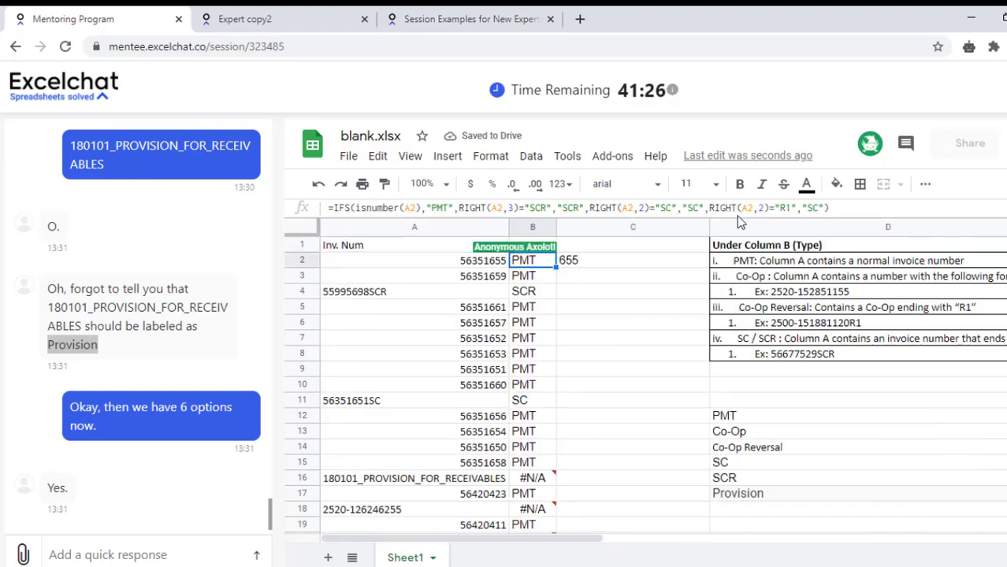
click(818, 207)
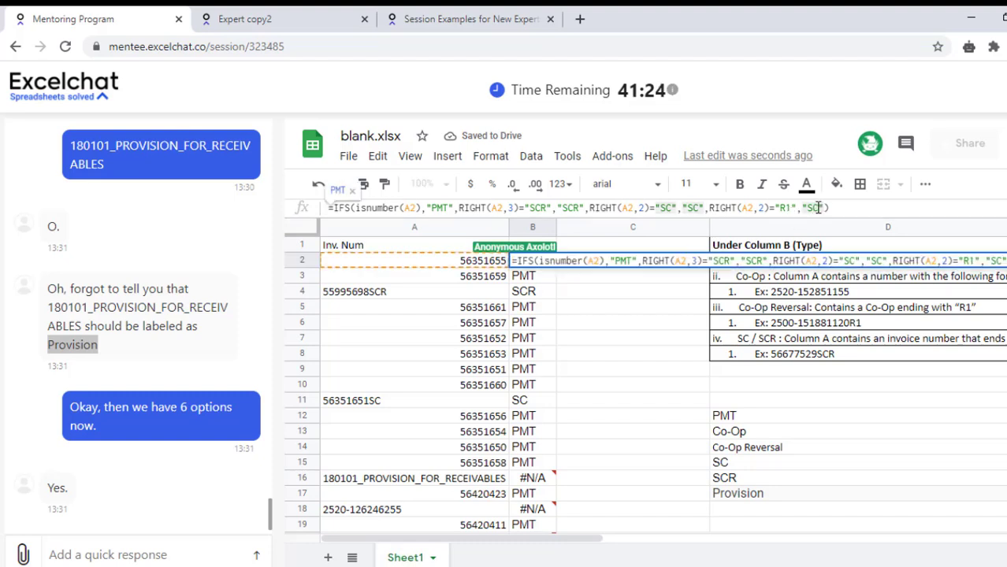
double_click(815, 208)
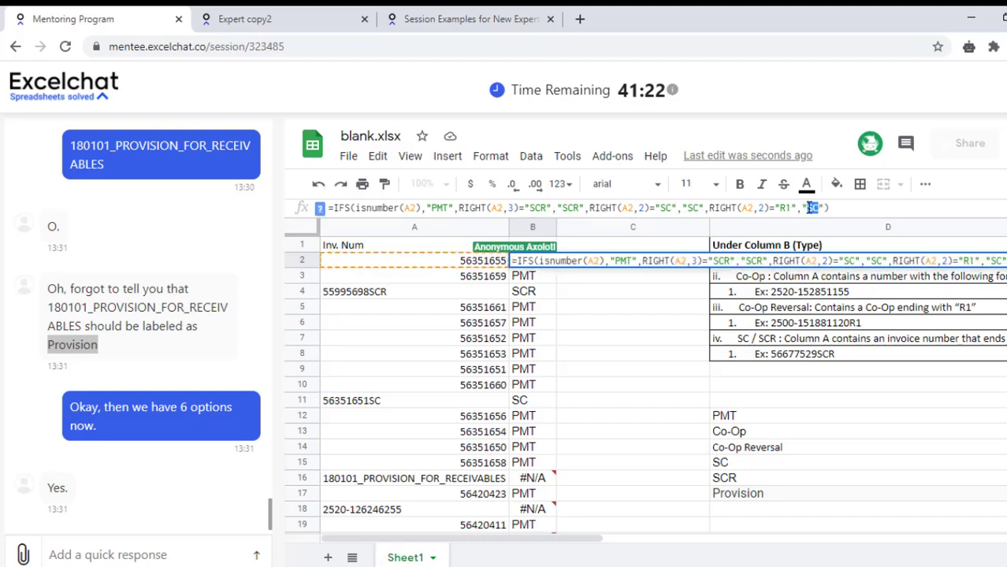
text(Co-Op Reversal)
key(Return)
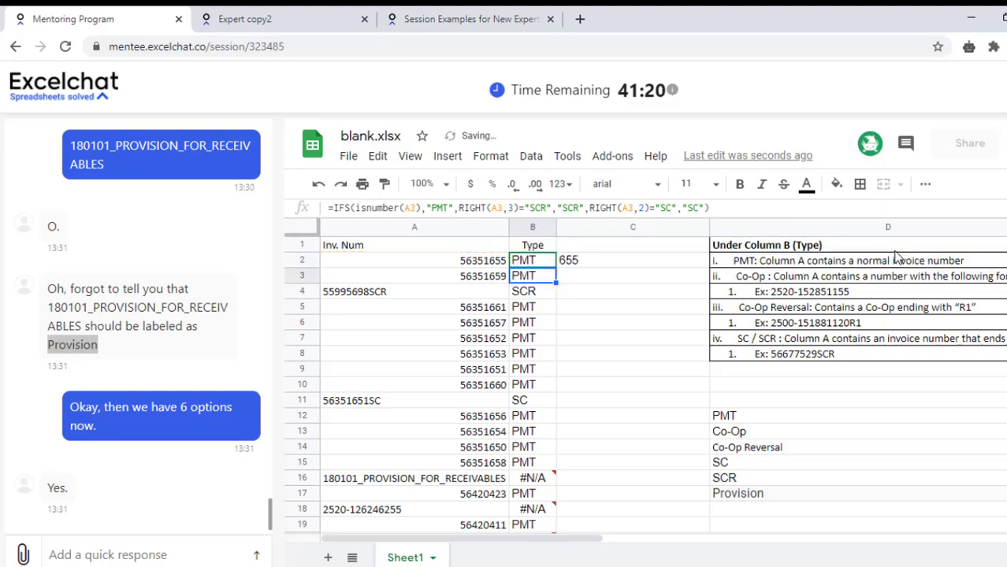
key(Up)
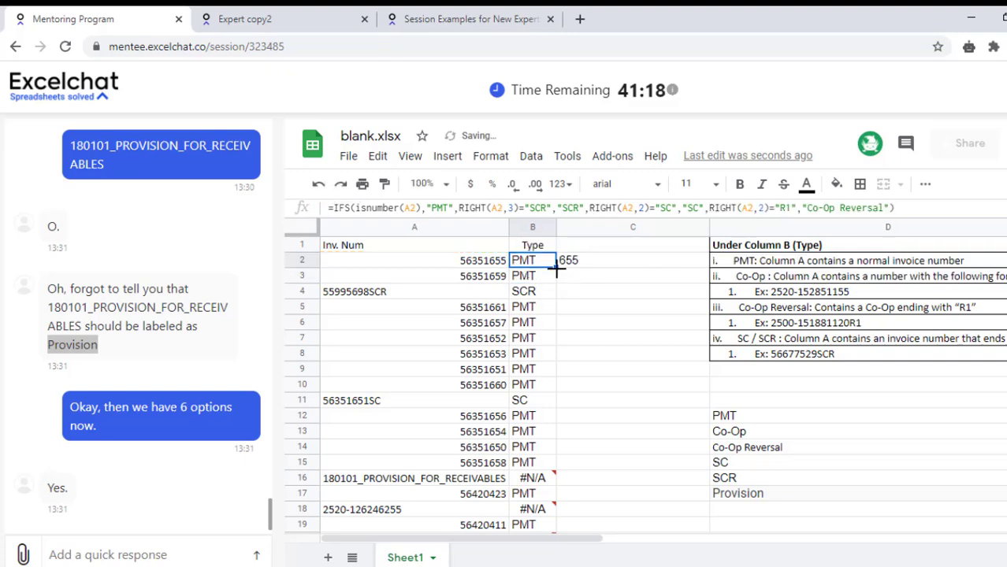
Fill the four-condition Type formula down column B and check the R1 rows show Co-Op Reversal.
mouse_move(555, 268)
mouse_down()
mouse_move(520, 502)
mouse_move(532, 293)
mouse_up()
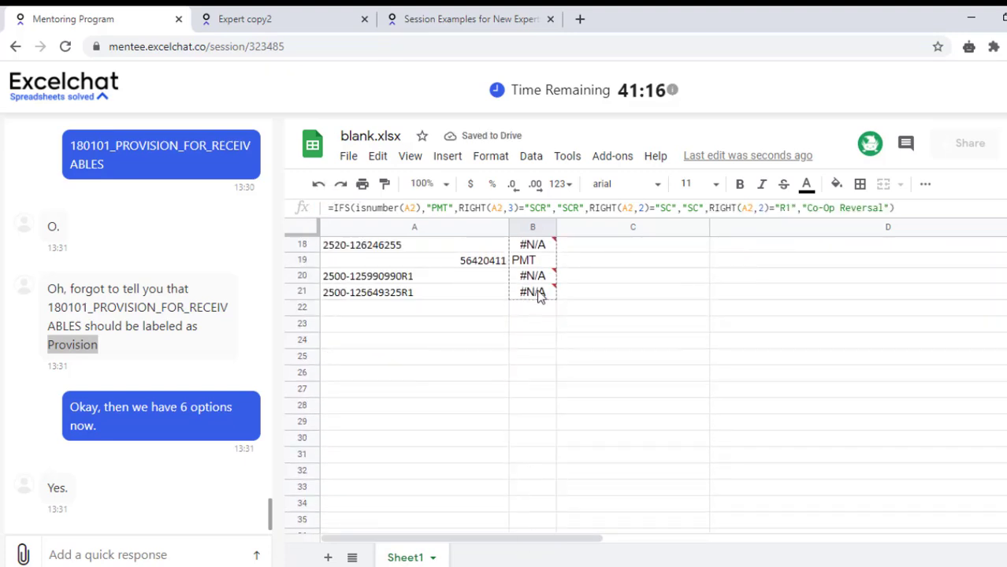
click(540, 388)
click(536, 262)
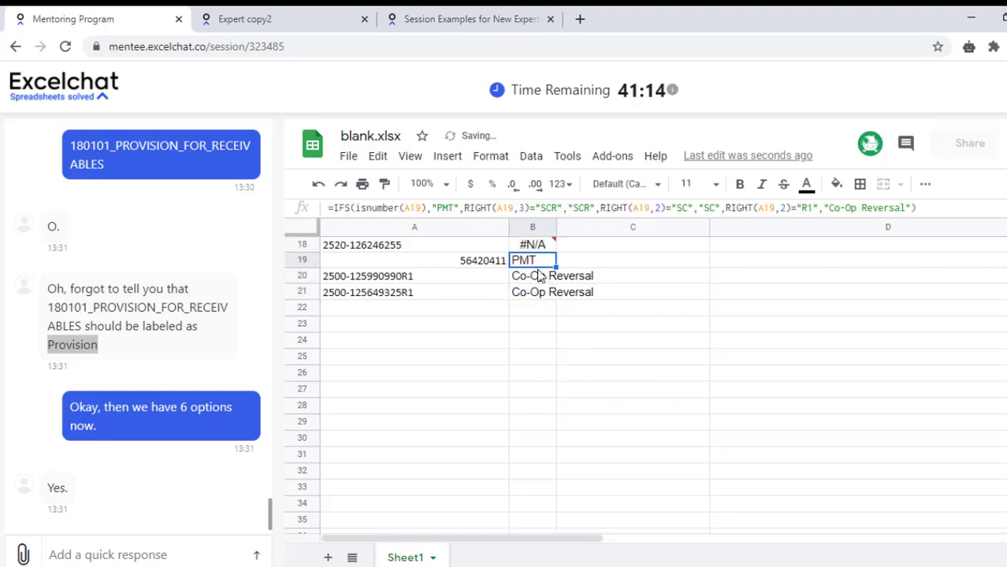
key(Up)
key(Up)
key(Up)
key(Up)
key(Up)
key(Up)
key(Up)
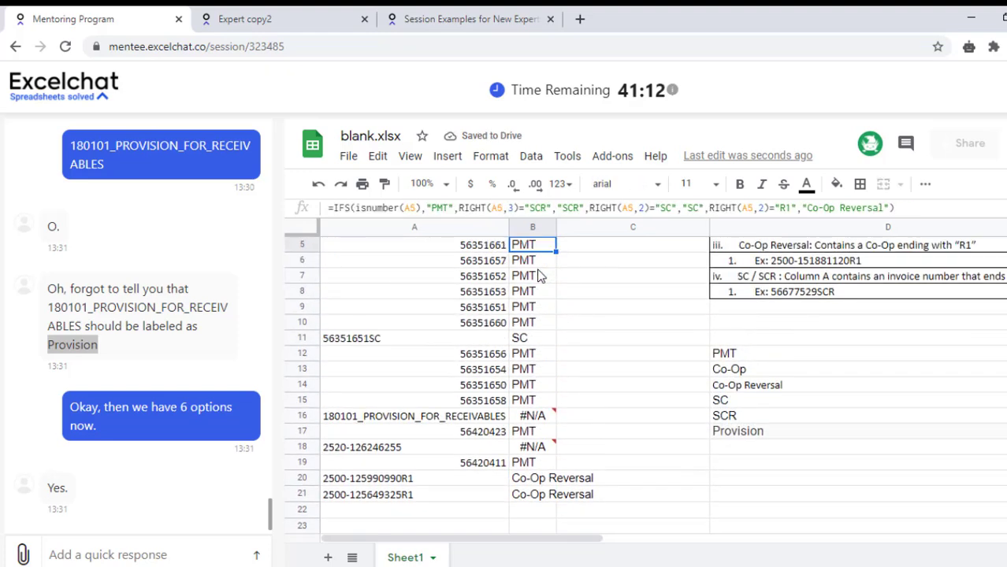
key(Up)
key(Up)
key(Up)
key(Up)
key(Down)
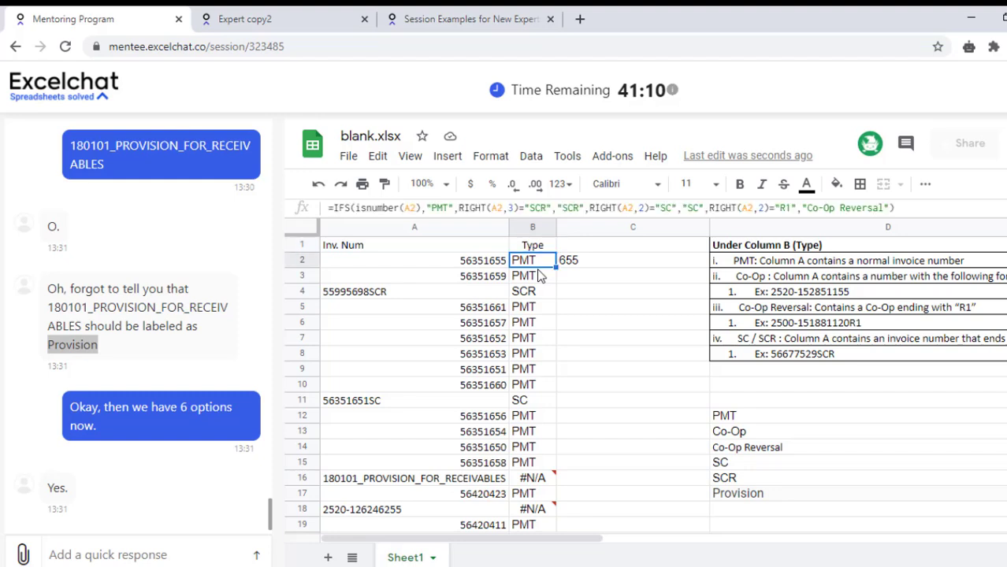
key(Down)
key(Up)
key(Down)
key(Up)
Enter a FIND formula in C2 that looks for "provision" in A2, returning #VALUE!
click(637, 266)
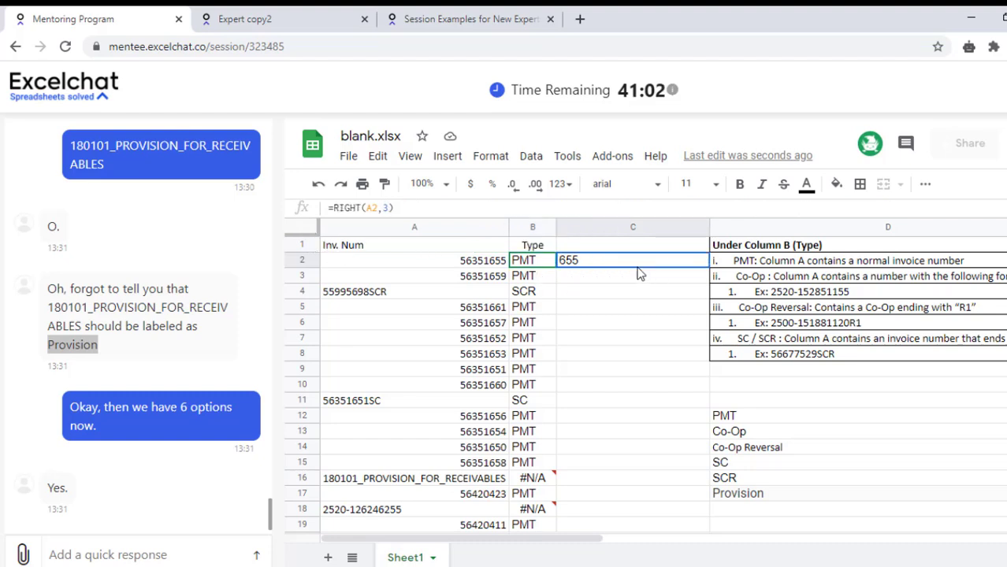
text(=FIND)
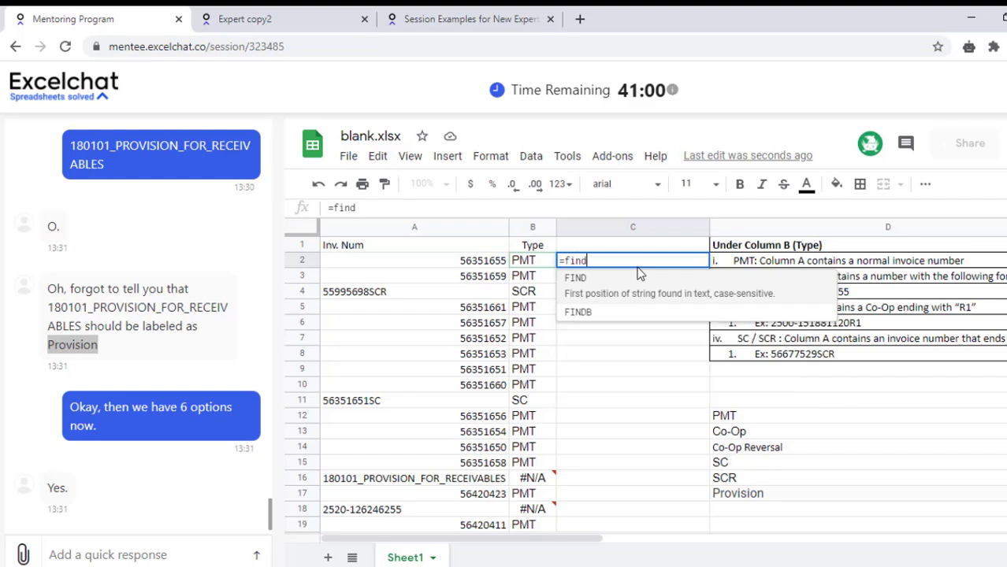
text(()
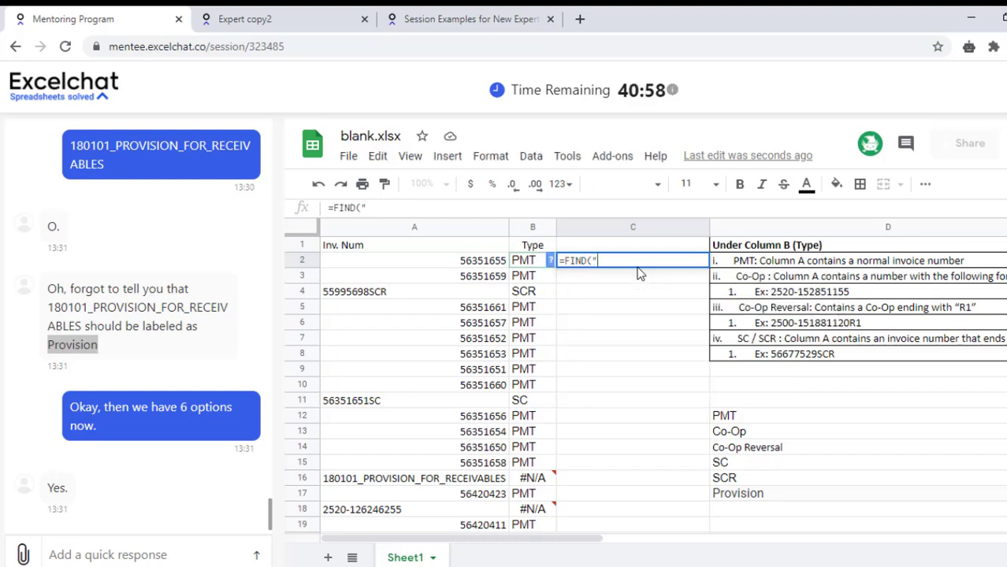
click(466, 265)
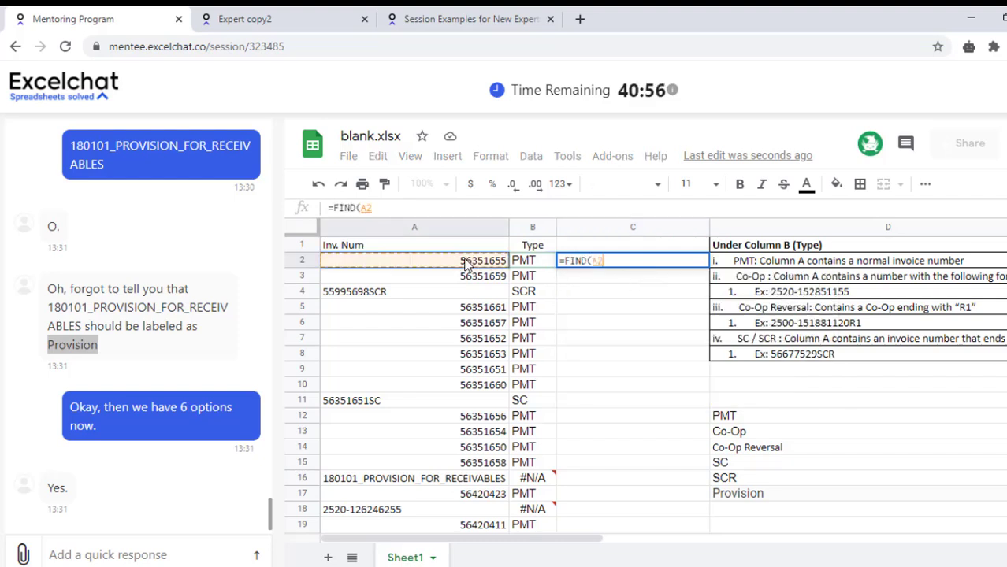
key(BackSpace)
key(BackSpace)
key(BackSpace)
key(BackSpace)
key(BackSpace)
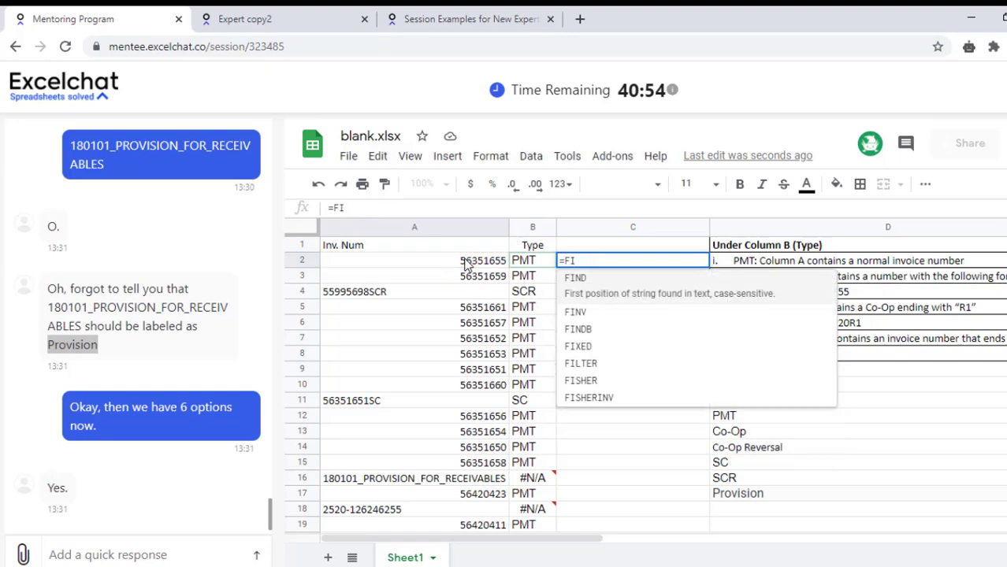
text(ND()
click(453, 266)
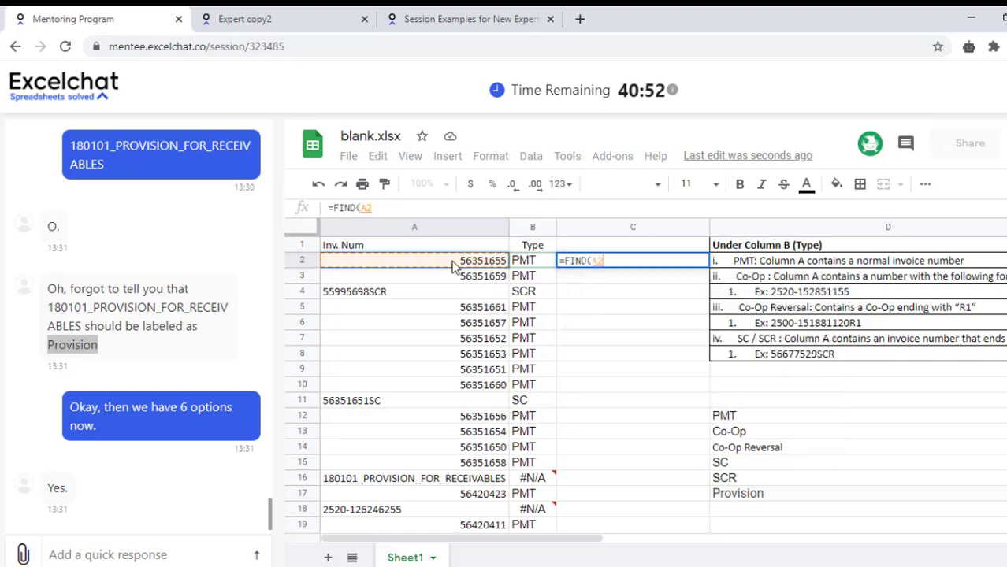
text(,")
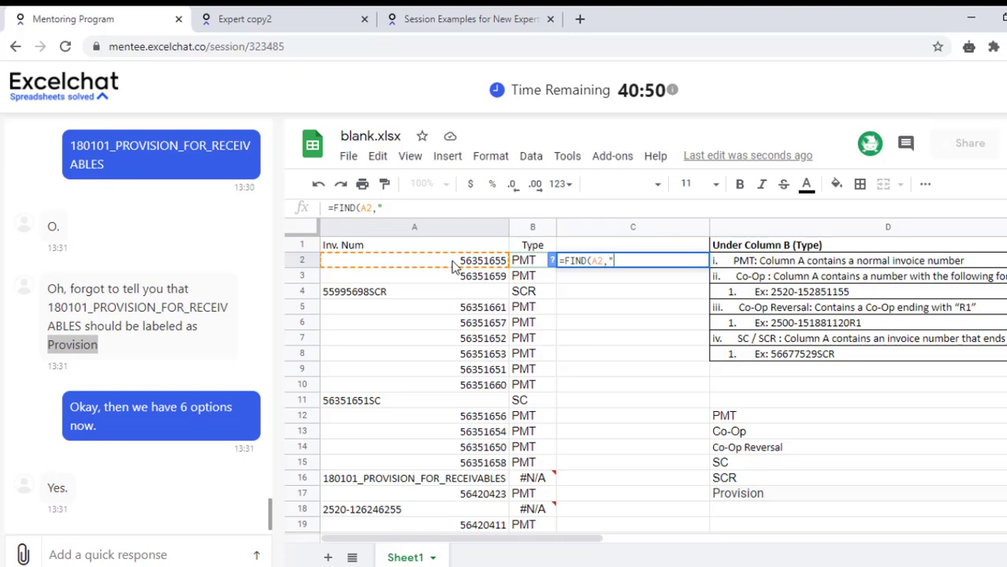
text(pro)
text(vision)
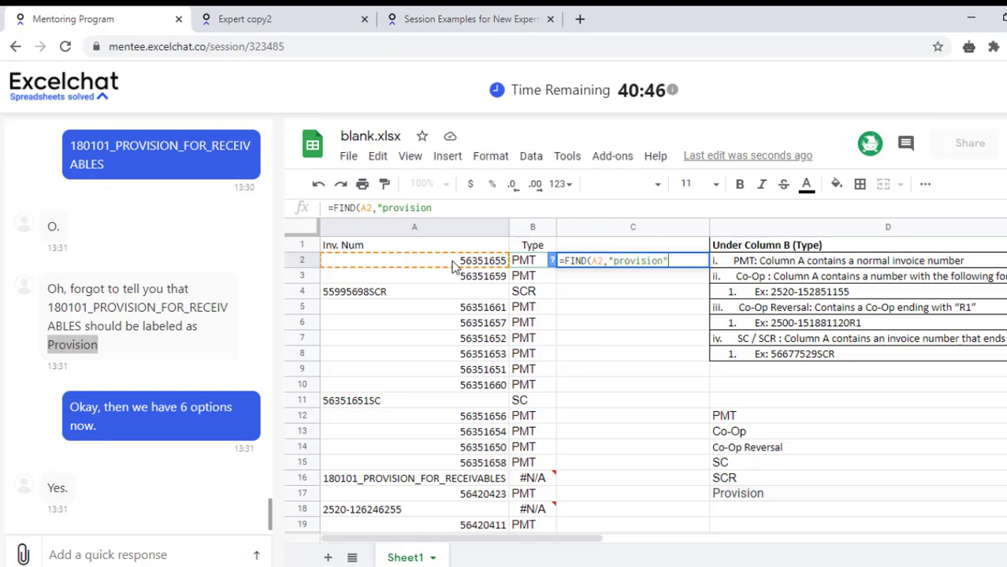
text())
key(Return)
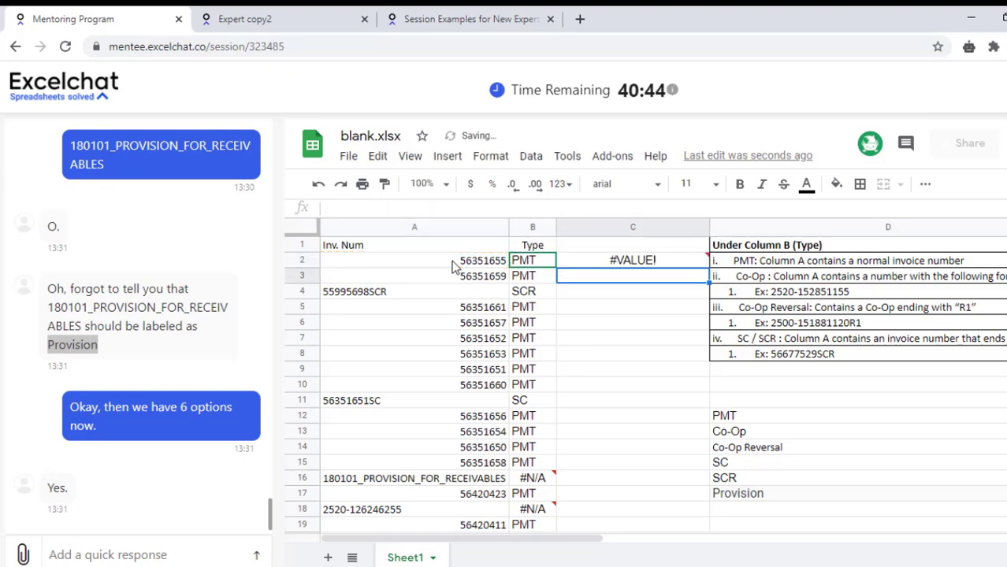
Retry C2 with SEARCH, then erase it and restart =FIND( before switching to Excel.
click(583, 259)
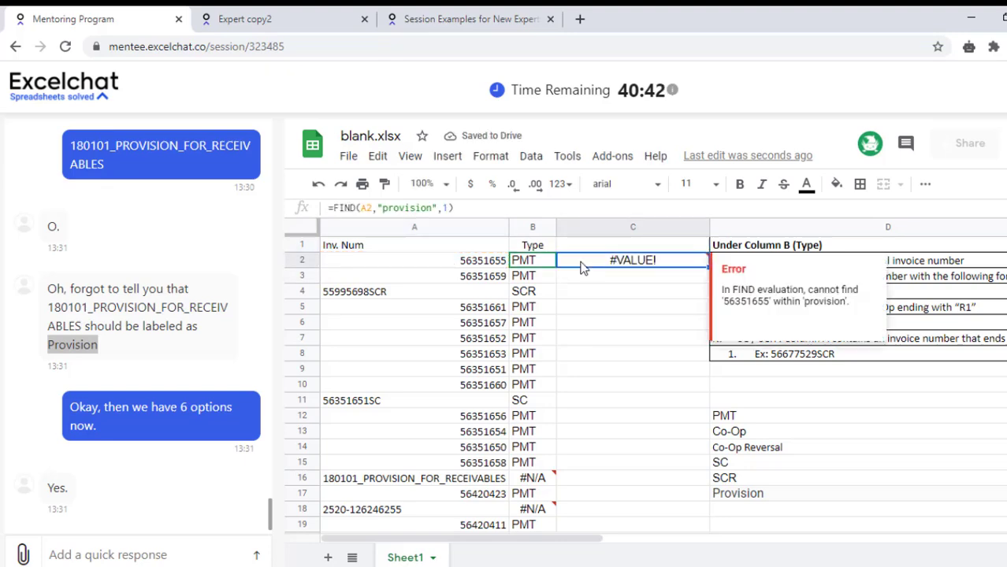
text(=sea)
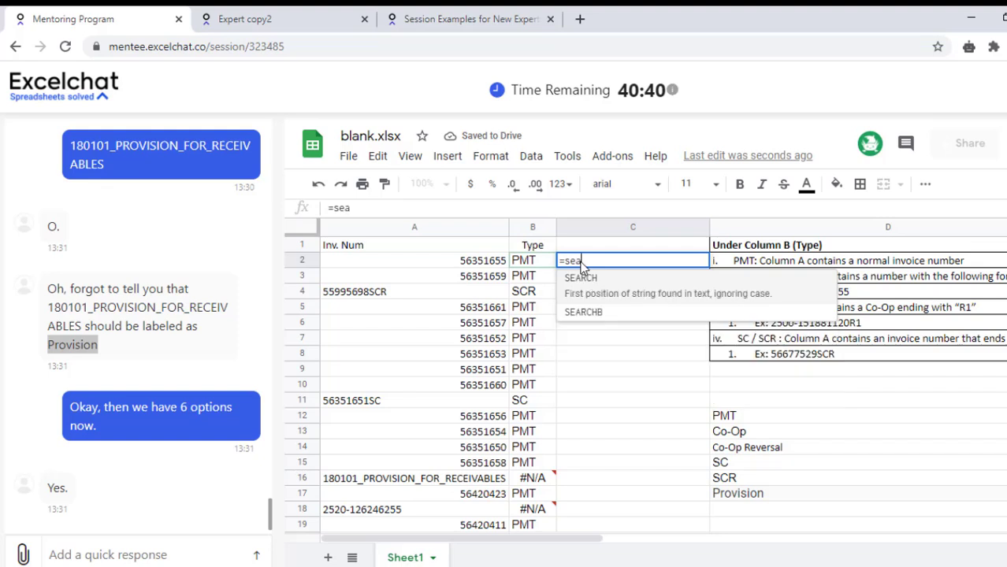
text(r)
key(Tab)
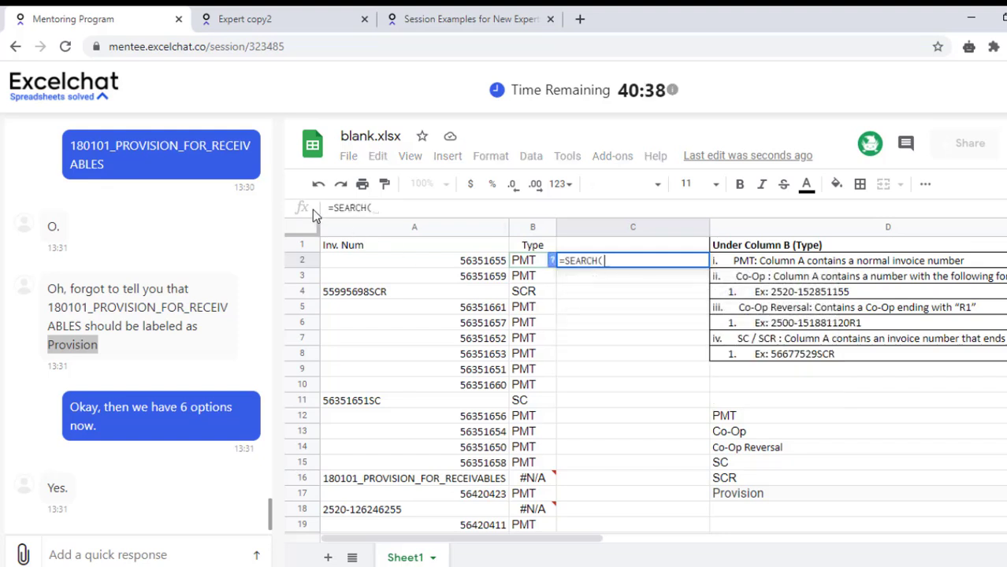
text(")
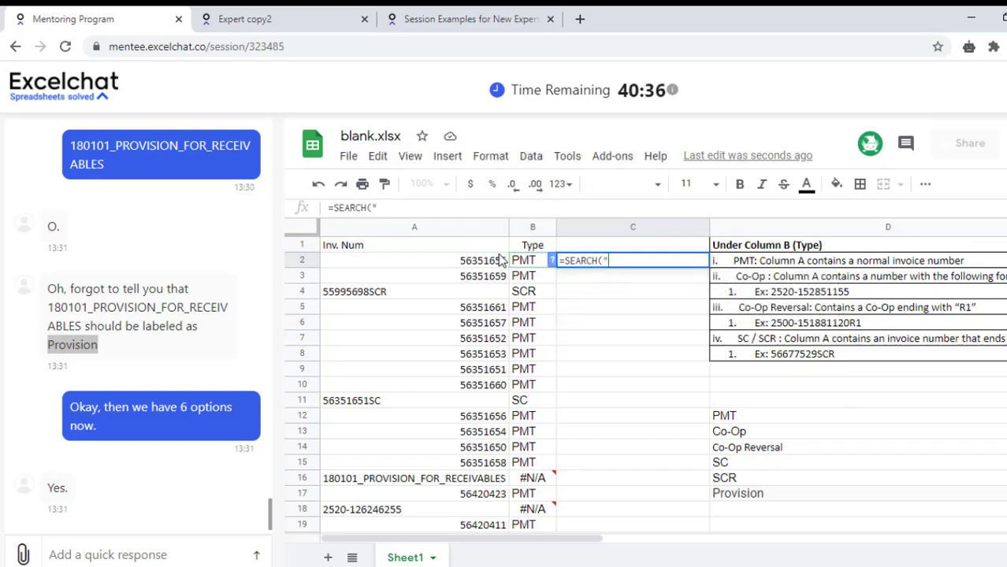
key(BackSpace)
key(BackSpace)
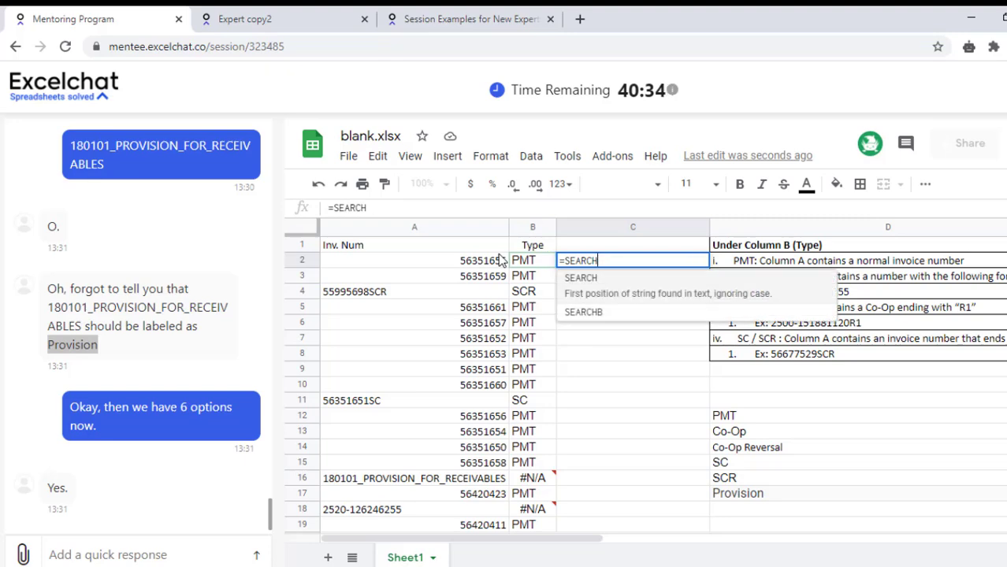
key(BackSpace)
key(BackSpace)
key(BackSpace)
key(BackSpace)
key(BackSpace)
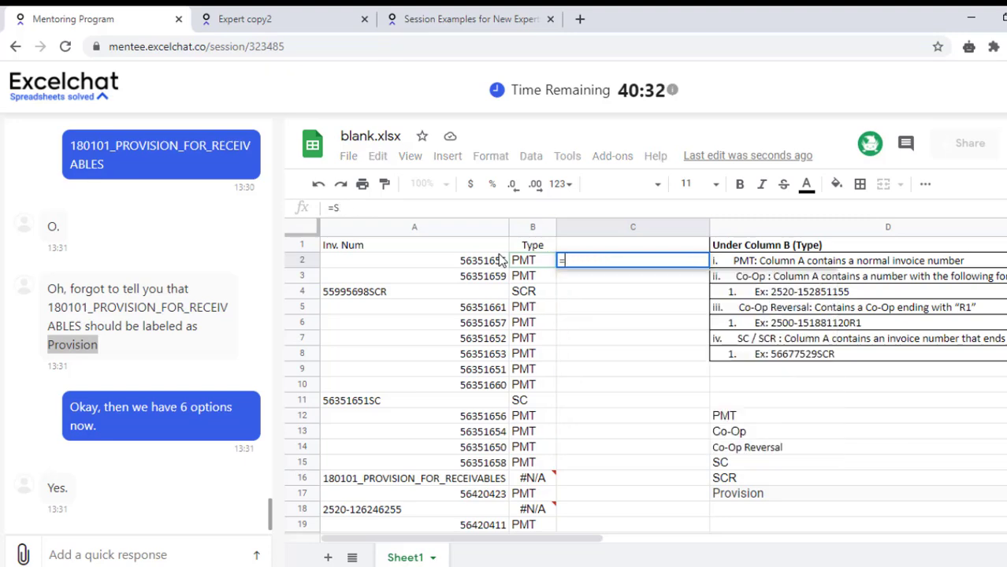
text(FIND()
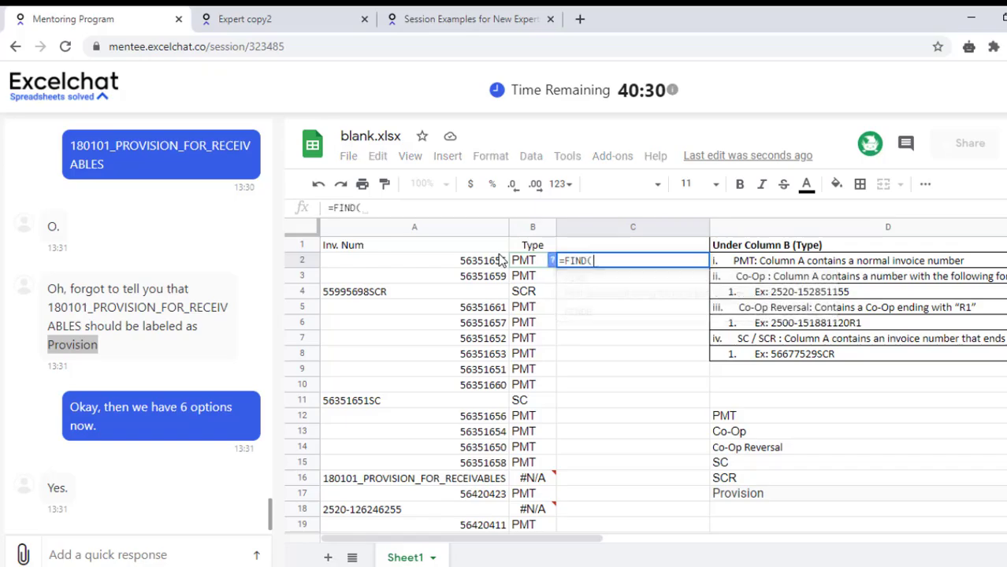
key(alt+Tab)
In Excel cell D6, build the FIND("provision",A2,1) test and select its formula text for copying.
click(620, 293)
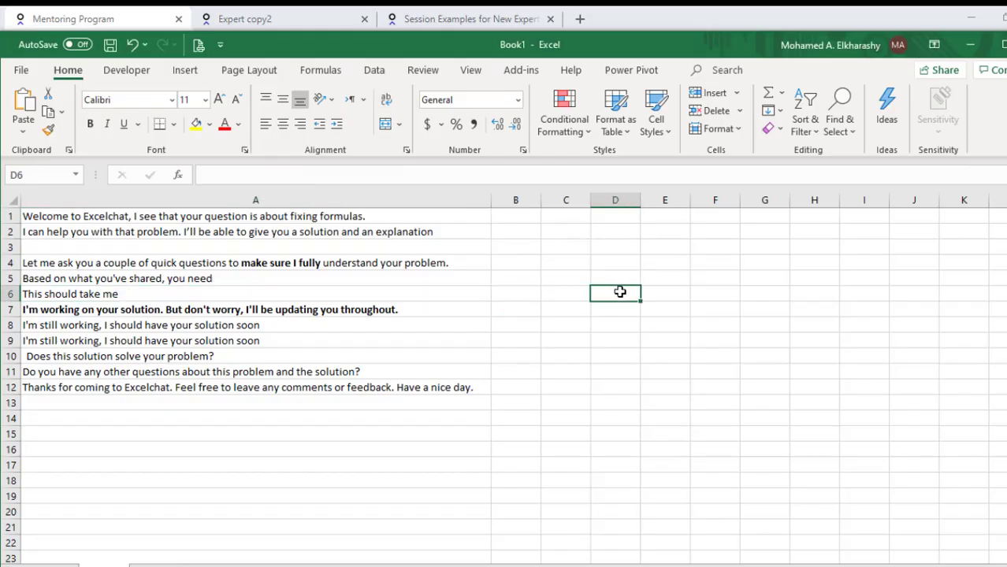
text(=find)
key(Tab)
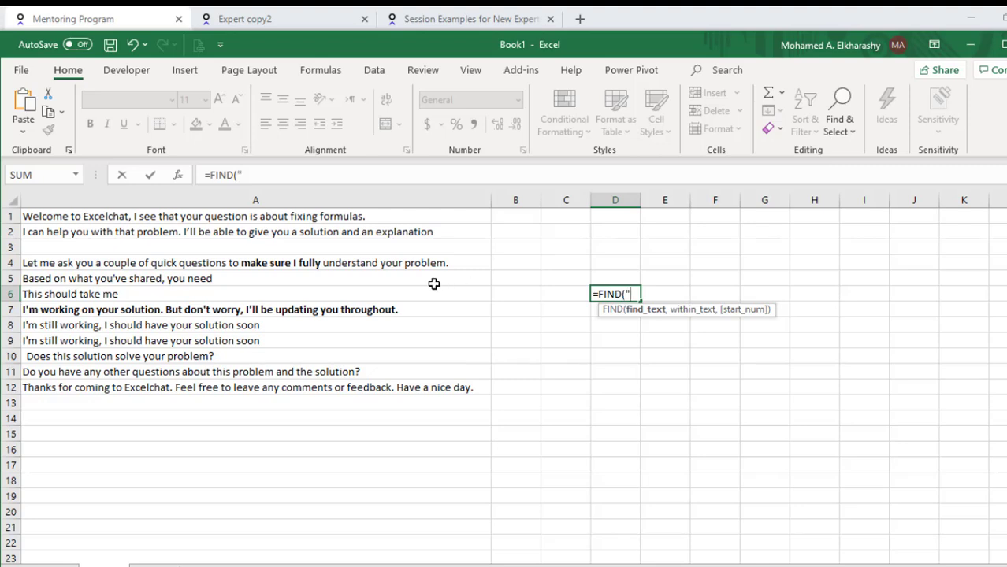
text(provisio)
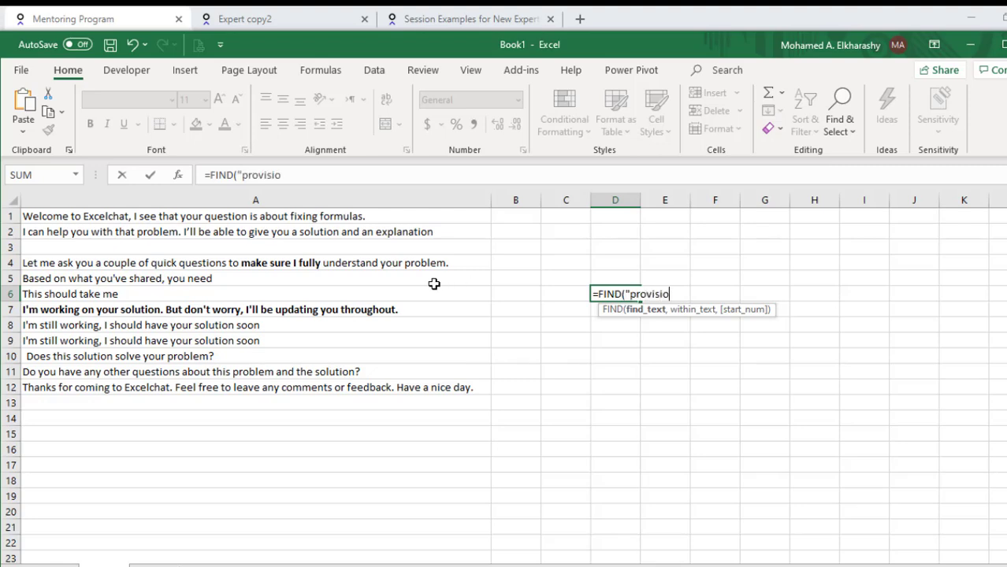
text(n)
text(,A2)
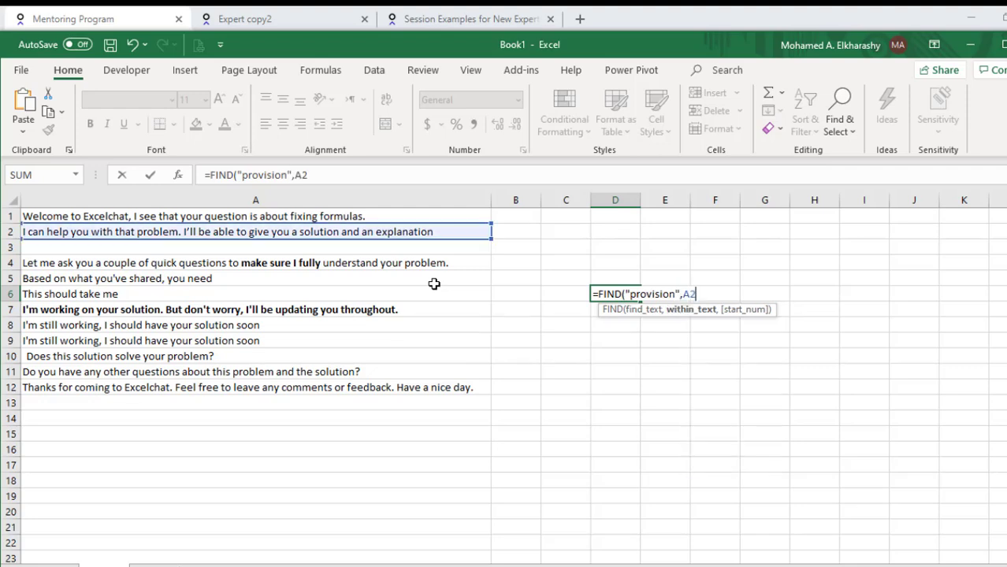
text(,1))
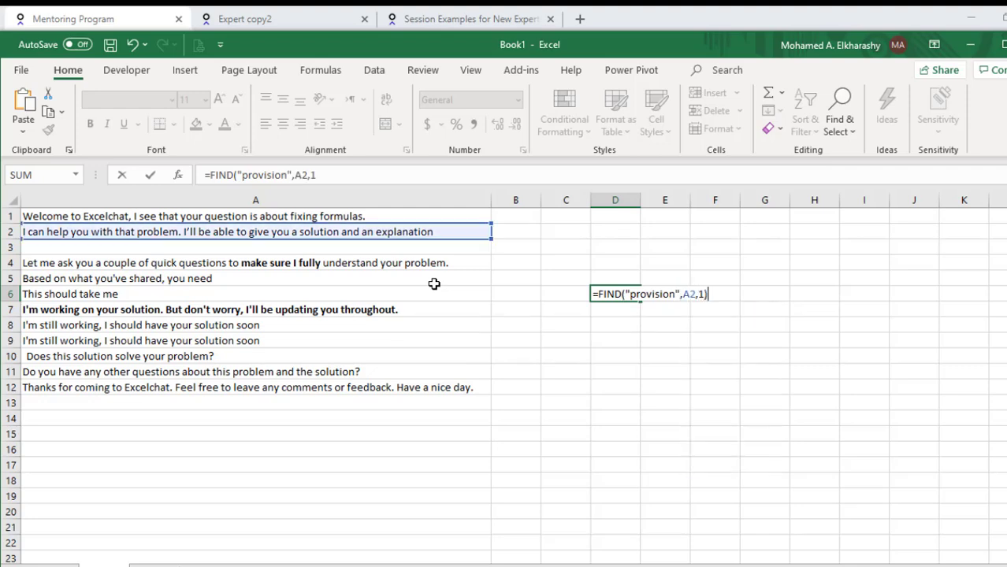
key(Return)
click(599, 294)
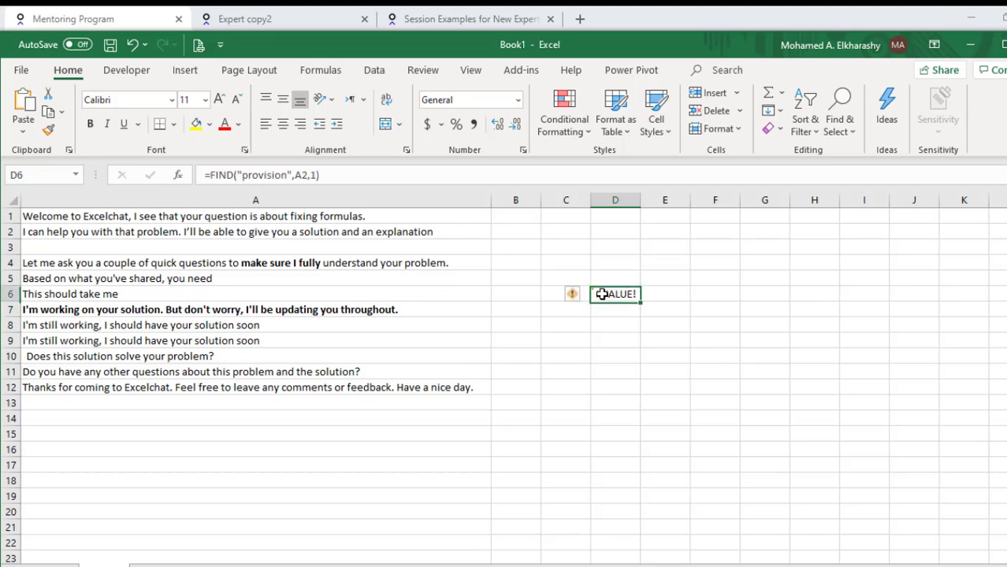
drag(350, 175, 140, 166)
key(ctrl+c)
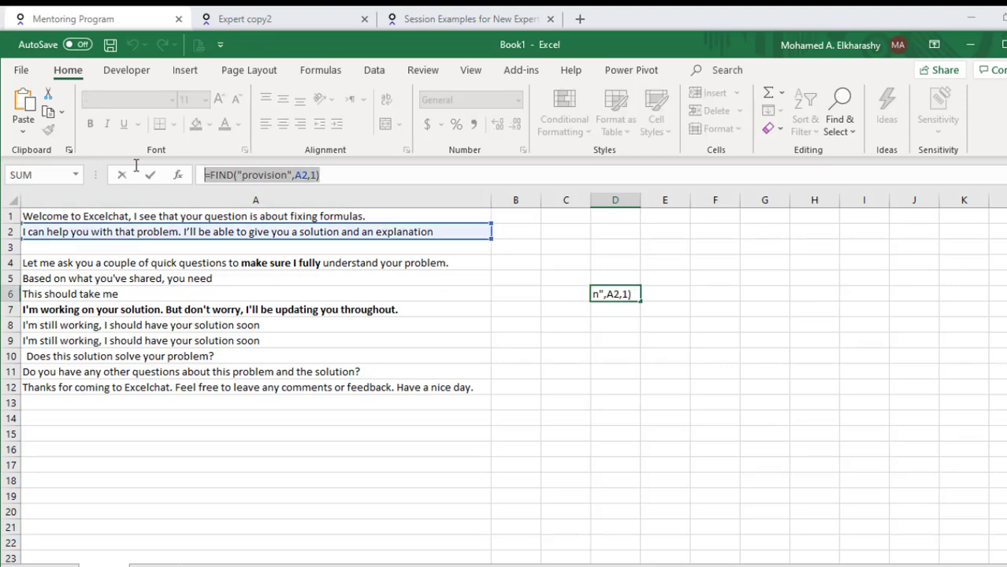
key(alt+Tab)
Paste =FIND("provision",A2,1) into C2, commit it, and reopen it to review the #VALUE! result.
key(ctrl+a)
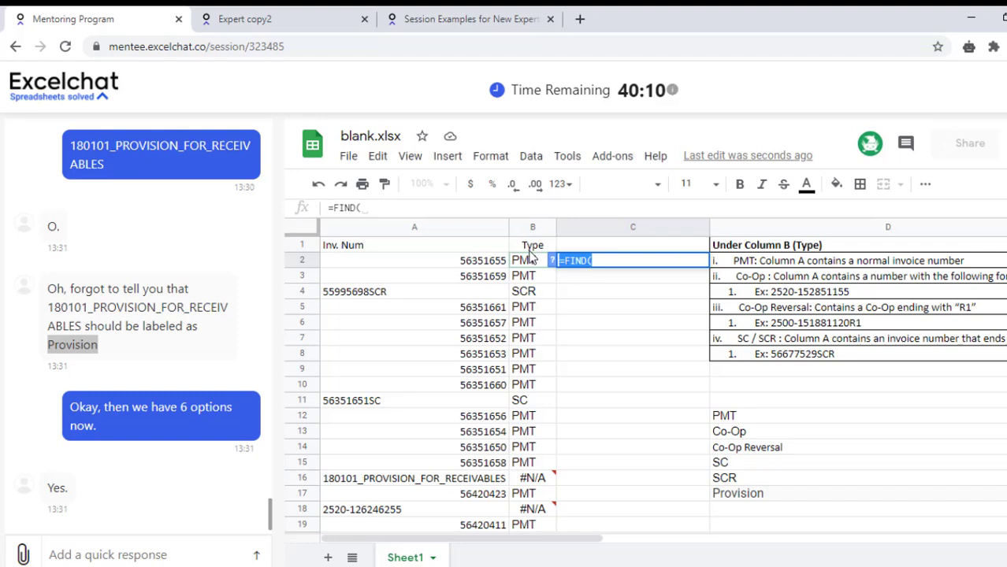
key(ctrl+v)
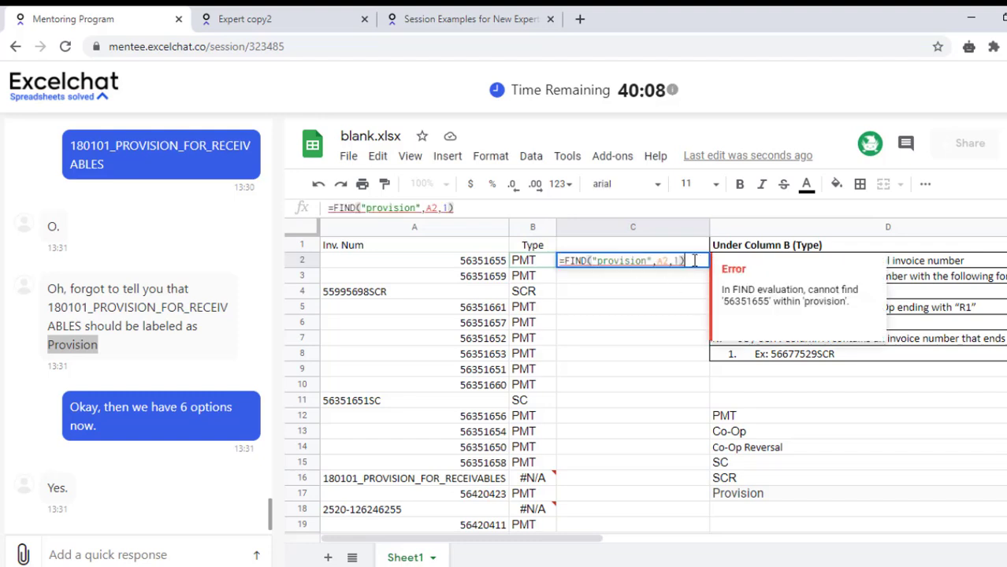
key(Return)
click(689, 260)
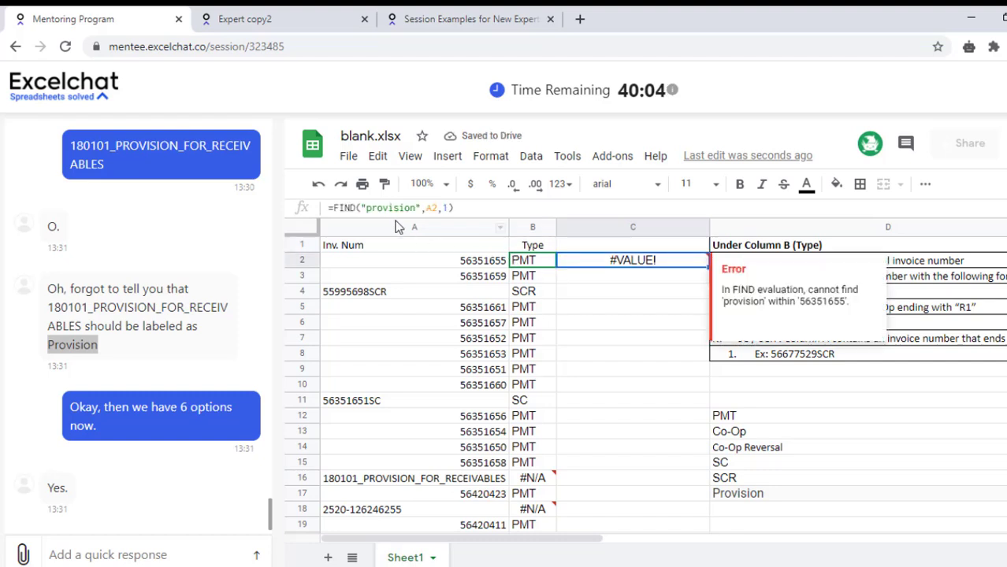
click(366, 208)
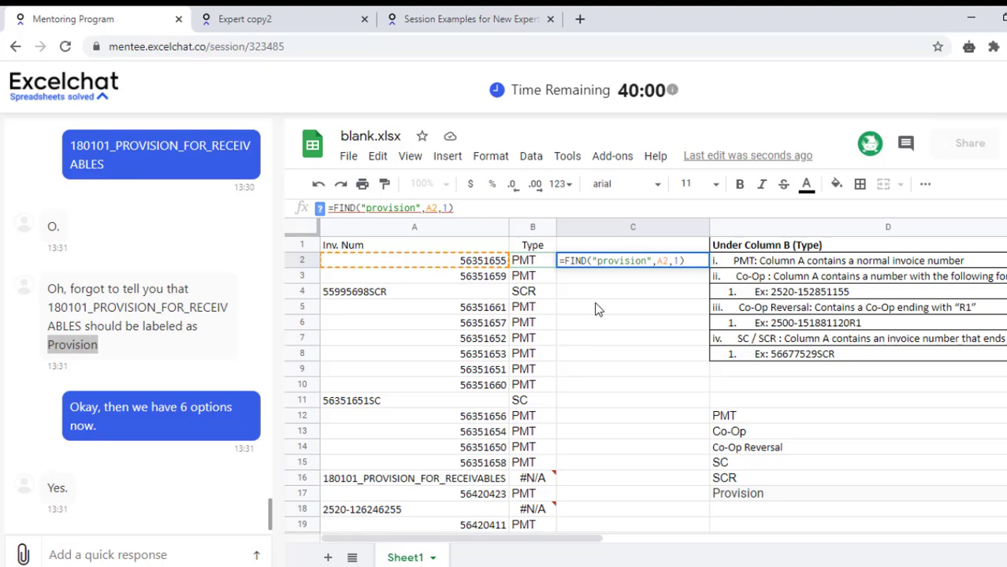
In Excel, confirm D6's FIND returns 1 by setting A2 to 'provision', then undo that edit.
key(alt+Tab)
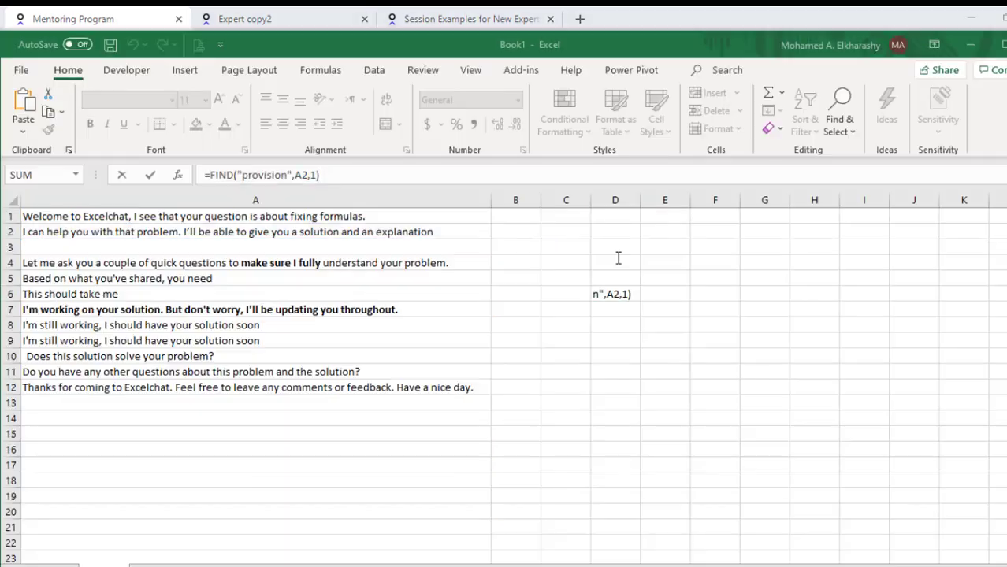
key(ctrl+Return)
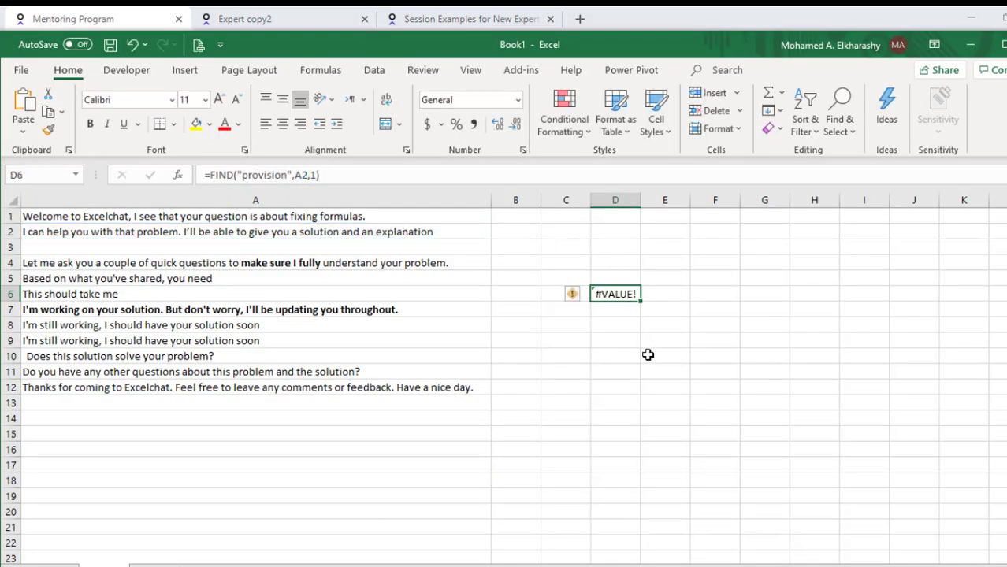
click(309, 213)
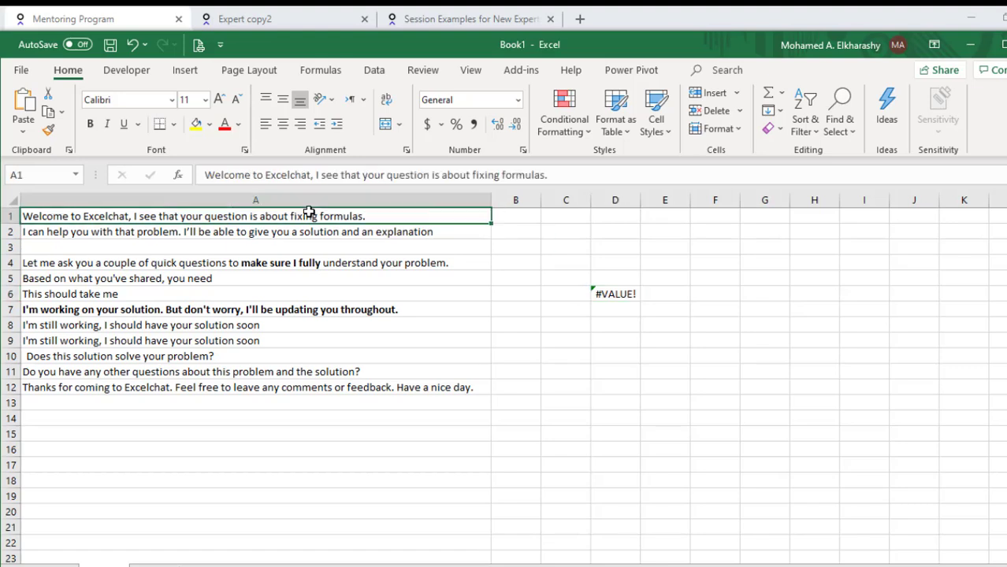
click(416, 247)
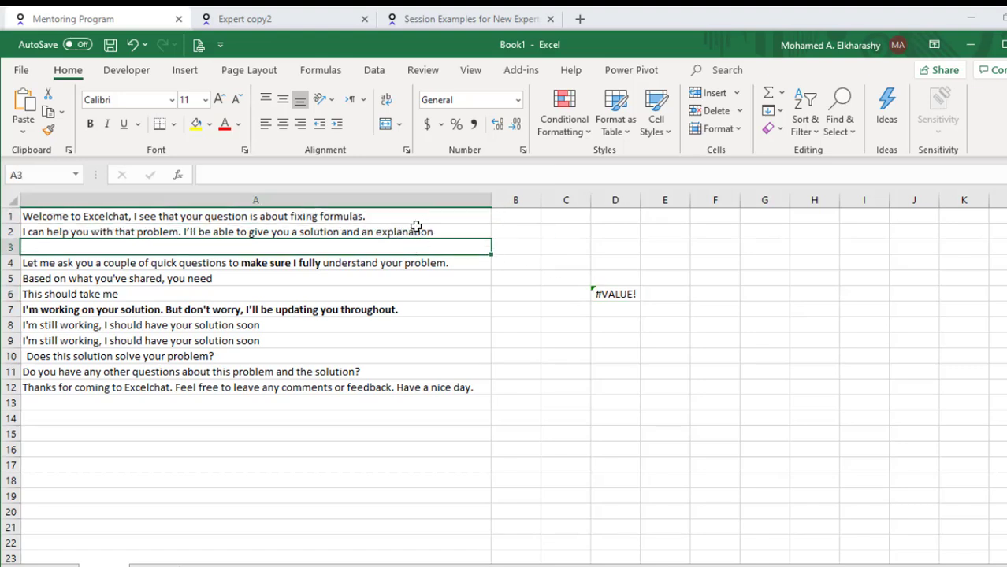
click(418, 227)
text(pro)
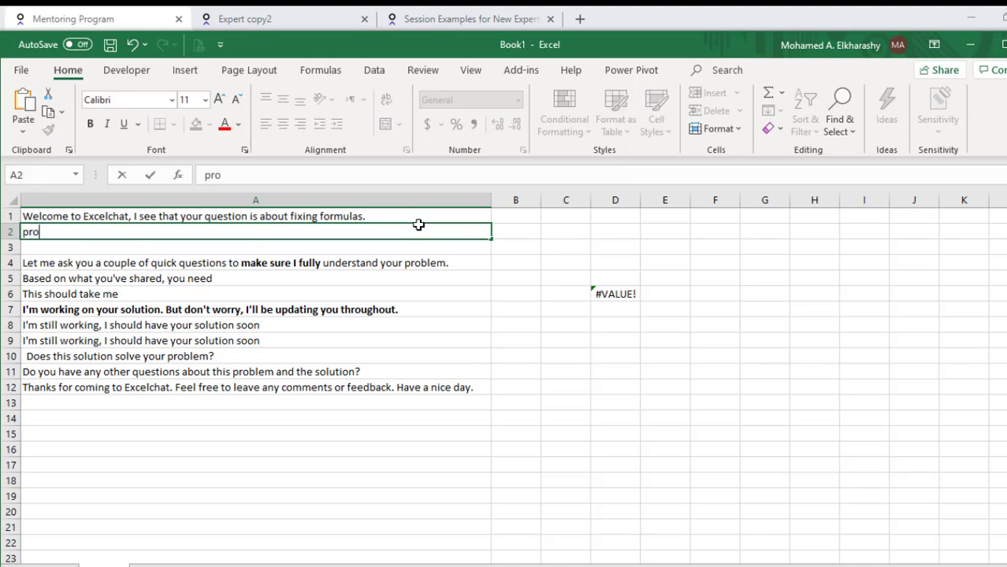
text(vision)
key(Return)
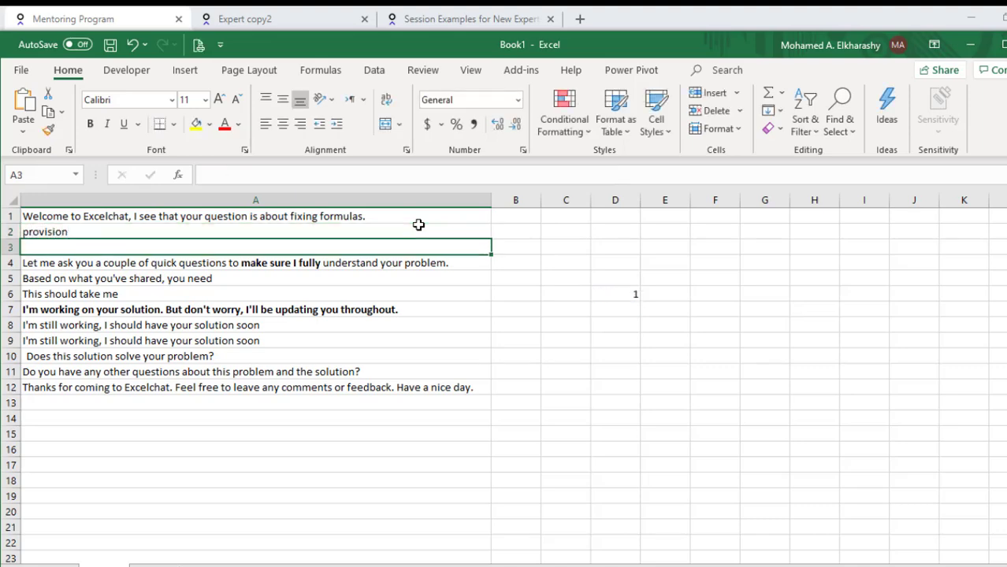
key(ctrl+z)
key(alt+Tab)
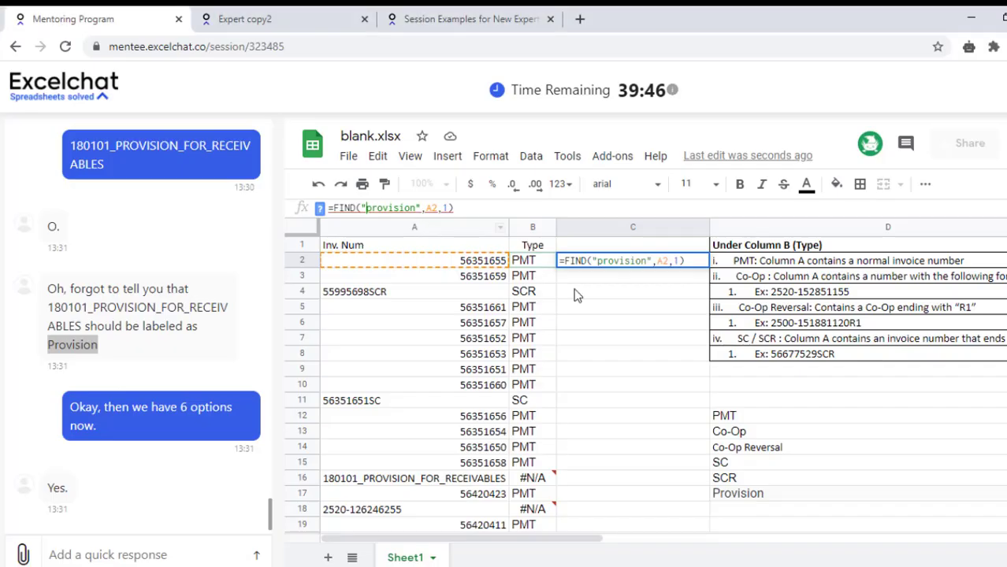
Fill C2's FIND formula down to C16, then change C2 to =SEARCH("provision",A2,1).
key(ctrl+Return)
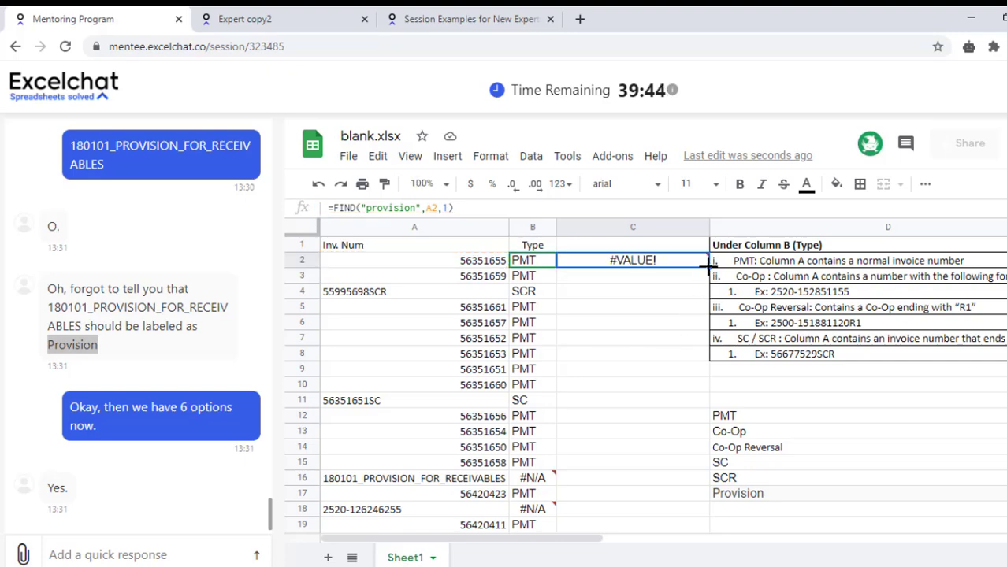
drag(708, 268, 649, 476)
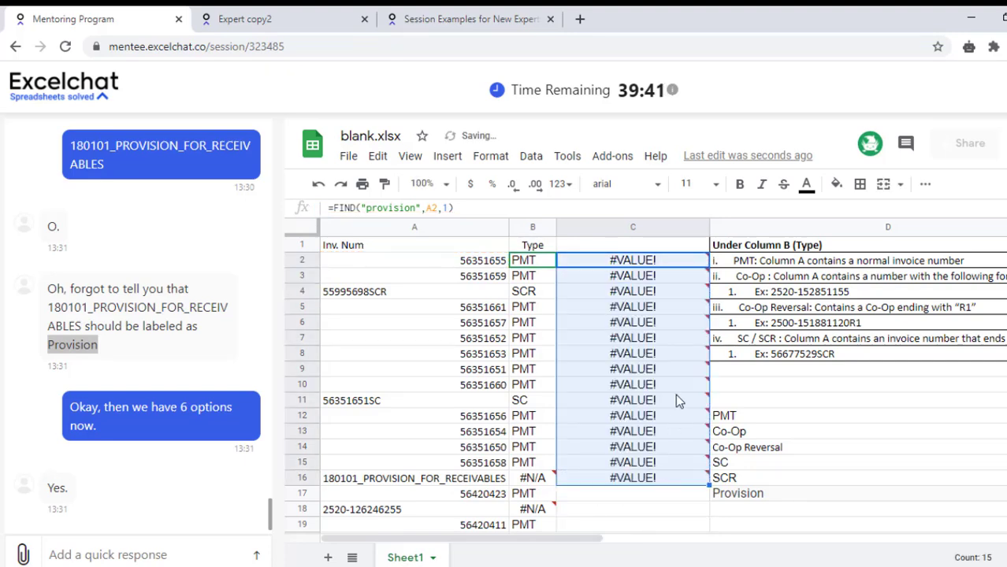
click(357, 208)
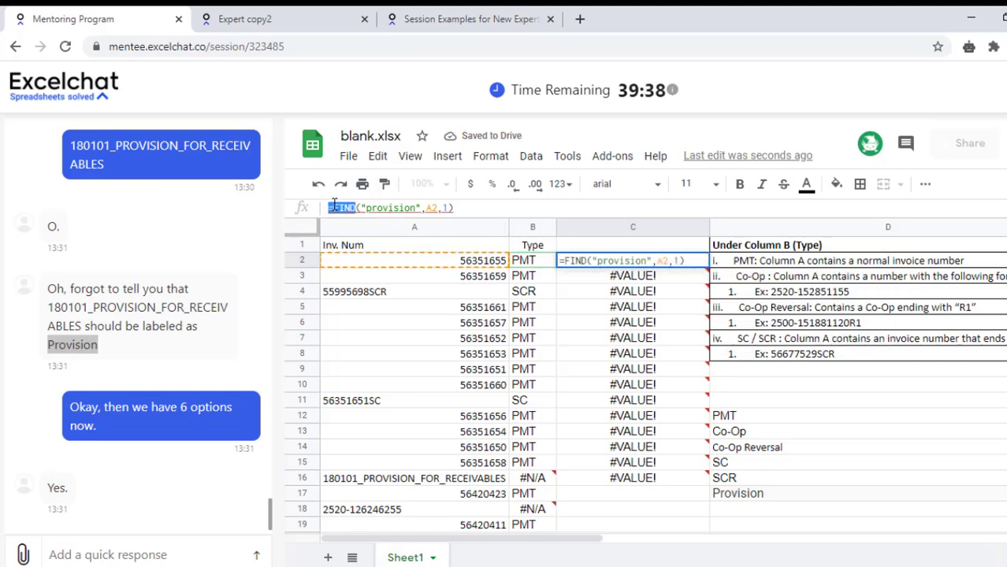
text(search)
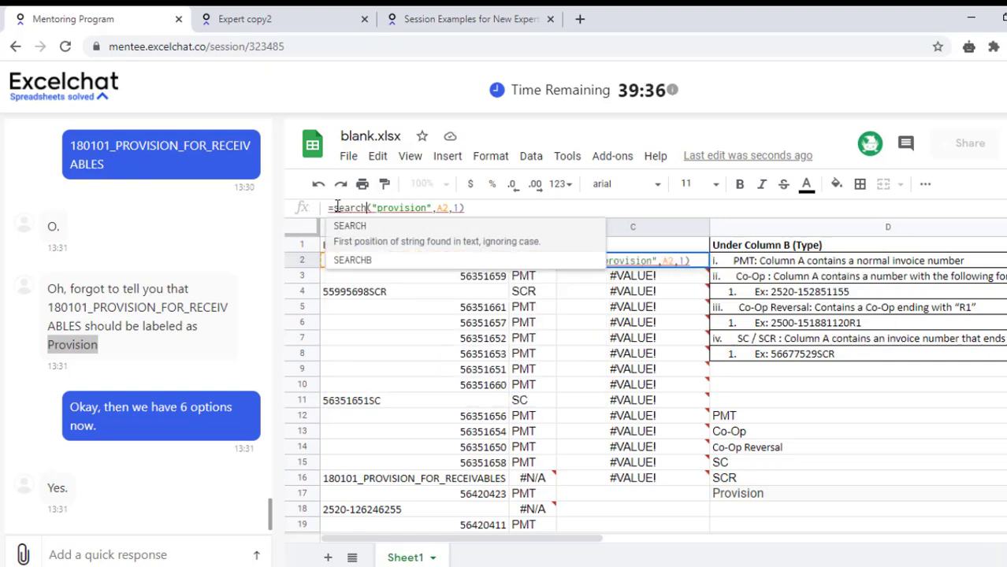
key(Return)
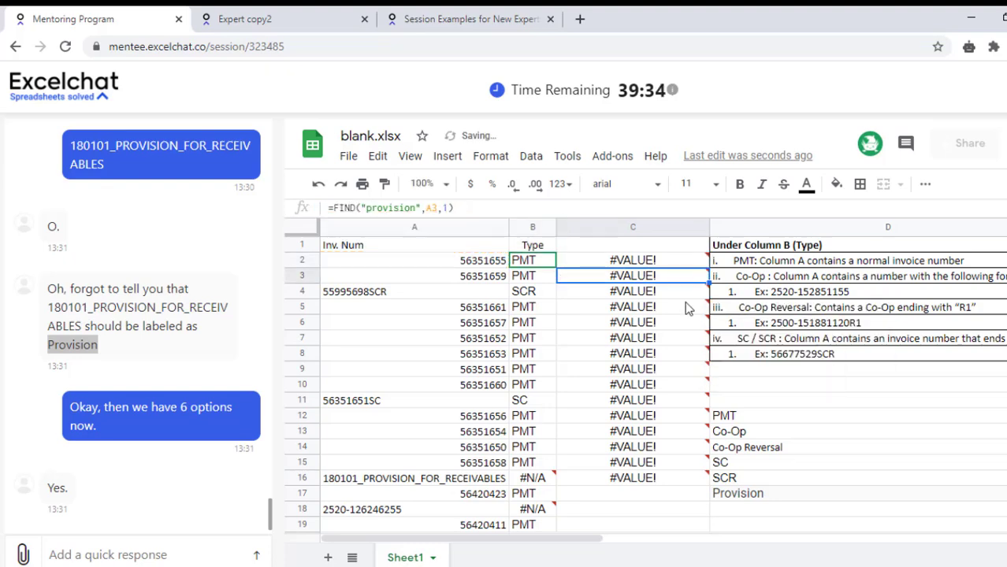
click(679, 261)
click(508, 208)
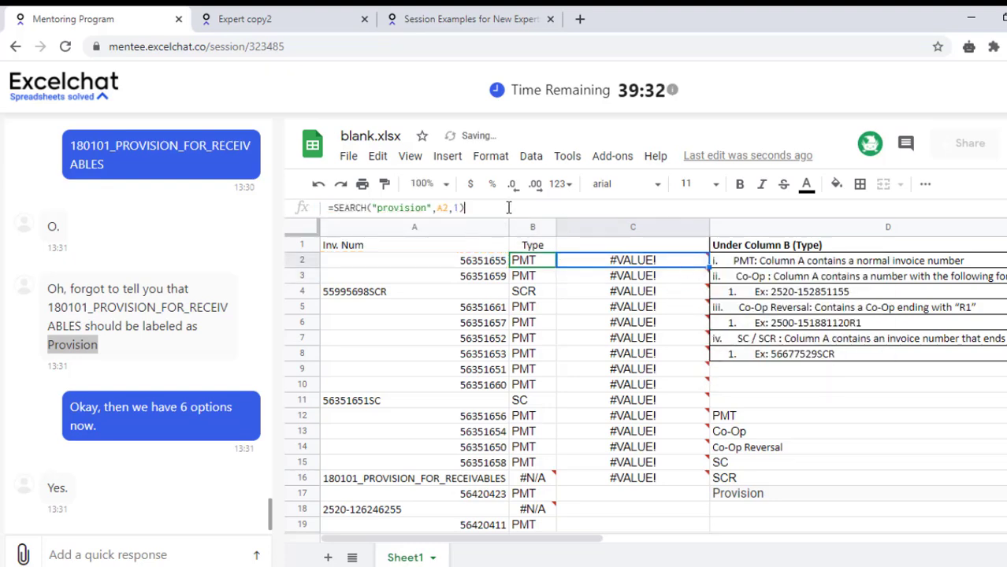
In Excel, undo the D6 test formula, restore the reply text, and copy the A7 status message.
key(alt+Tab)
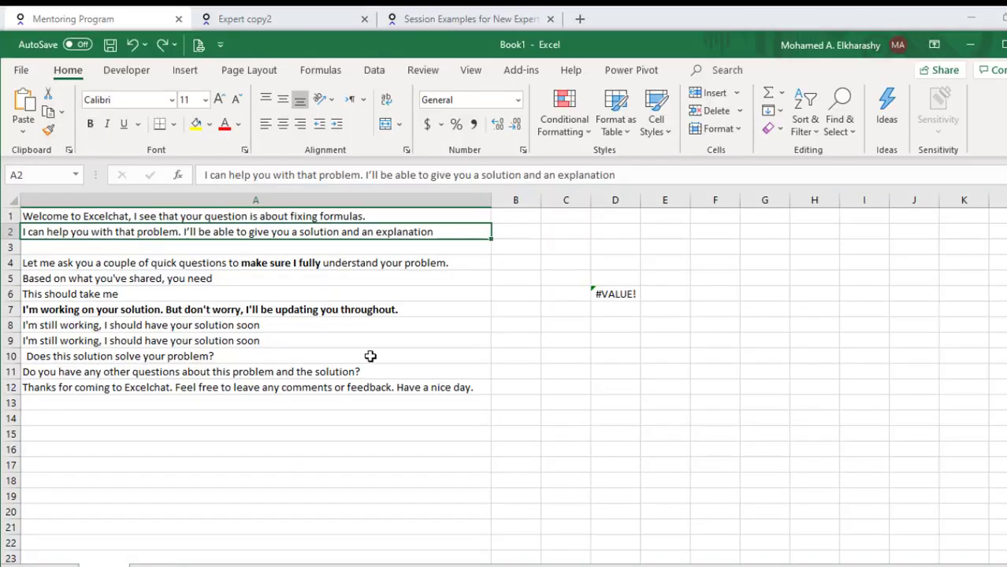
click(310, 360)
key(ctrl+z)
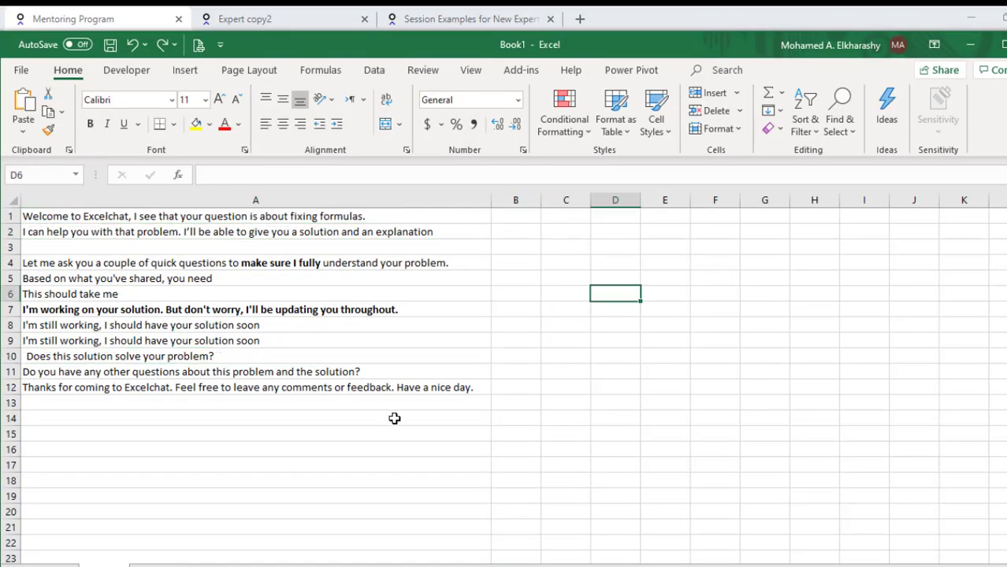
key(ctrl+z)
key(alt+Tab)
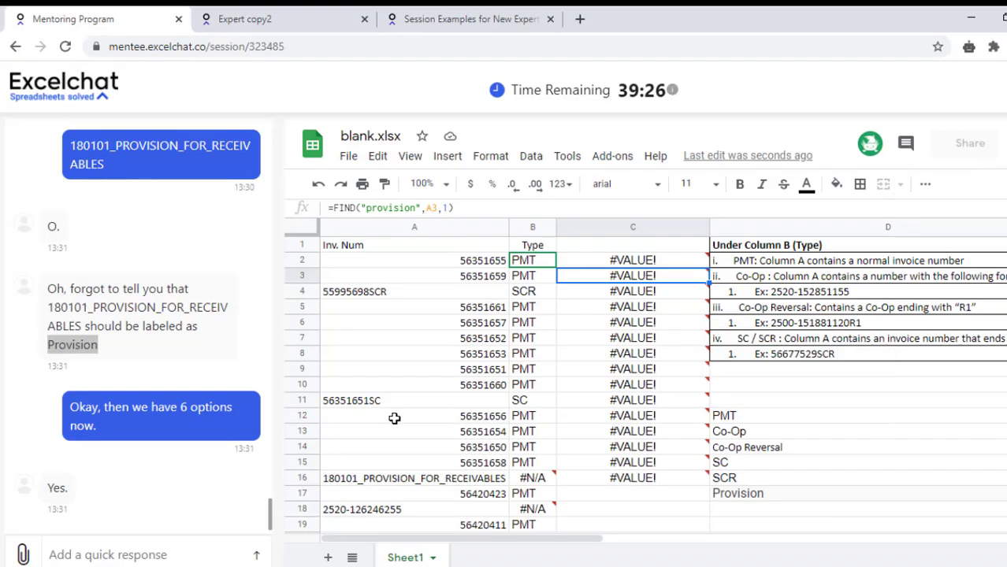
key(alt+Tab)
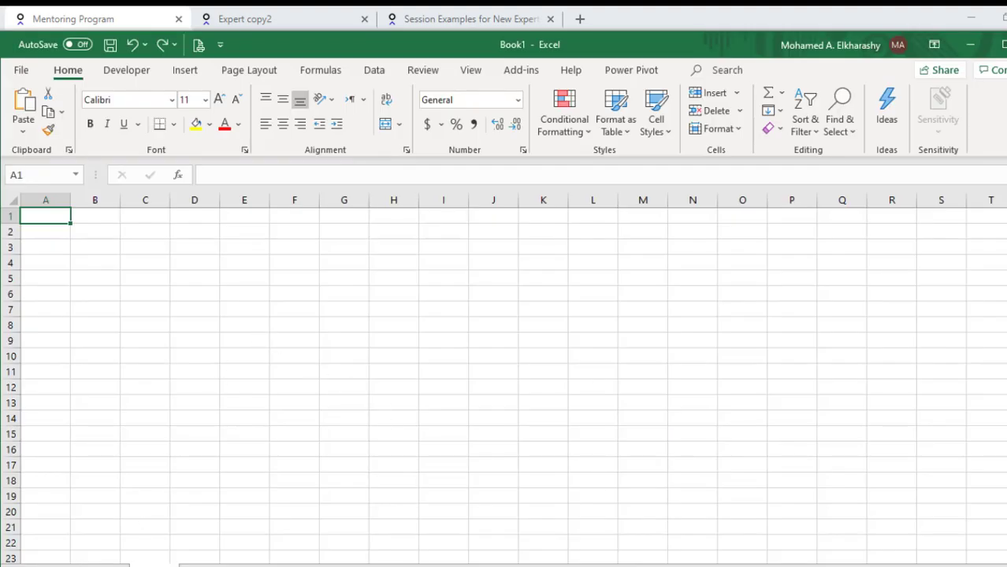
key(ctrl+y)
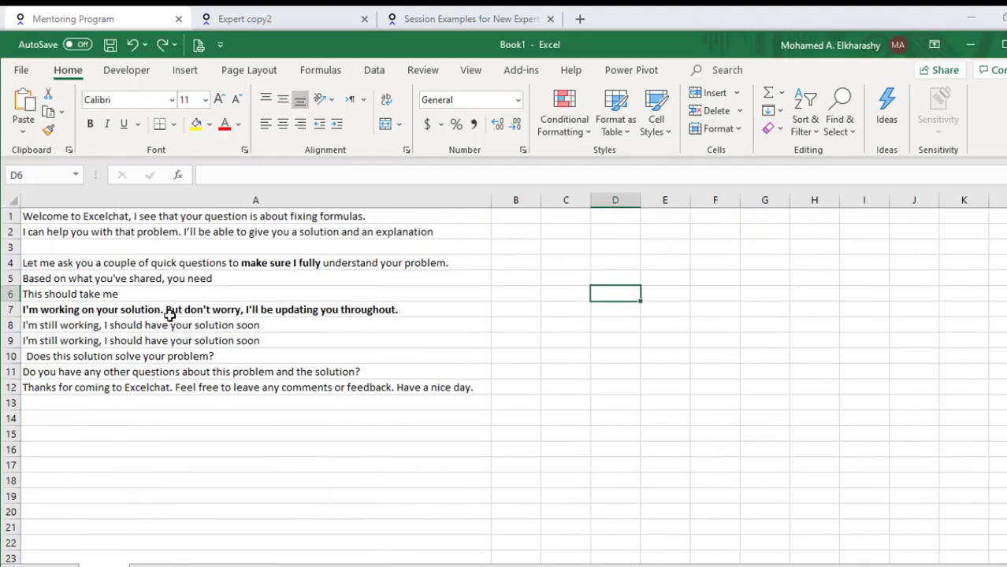
click(169, 315)
key(ctrl+c)
key(alt+Tab)
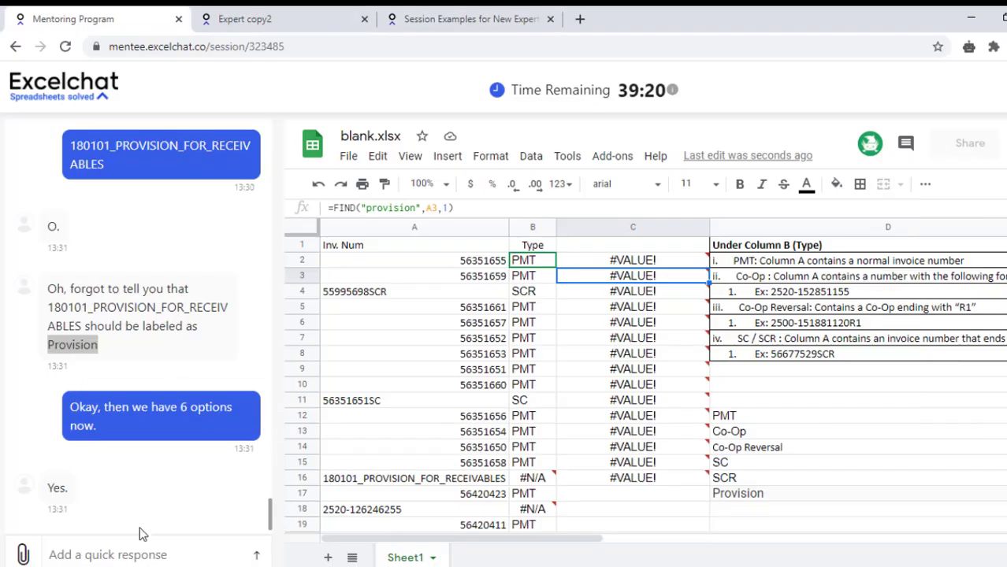
Start a chat reply to the customer, then clear the test formulas from C1:C16.
click(129, 555)
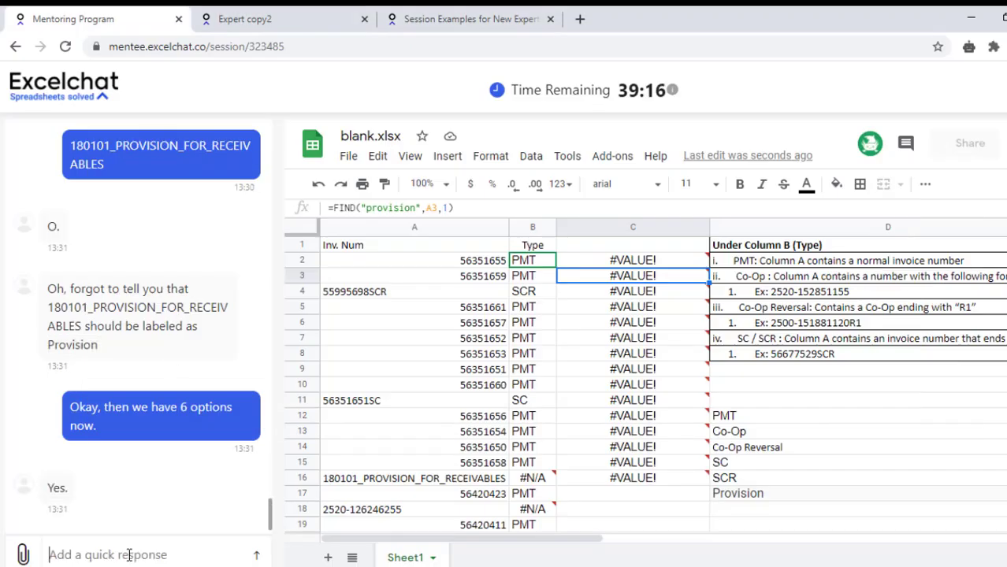
click(628, 250)
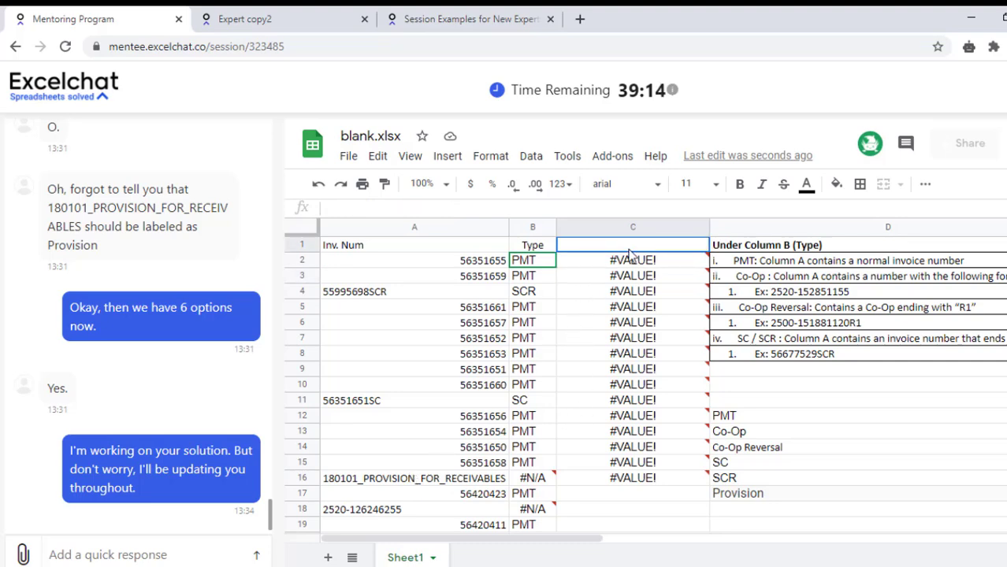
drag(629, 252, 604, 479)
key(Delete)
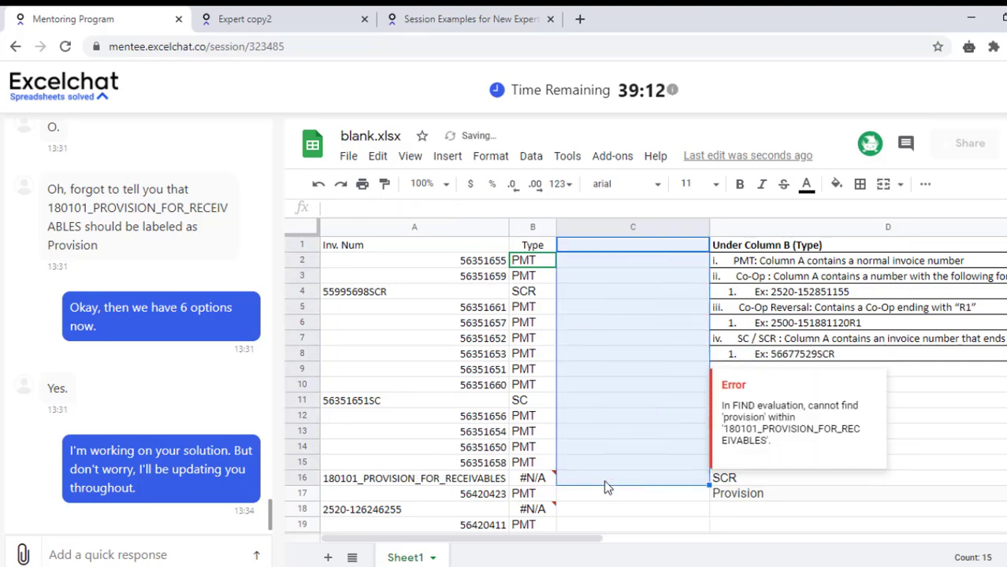
Copy the word Provision from the label in D17 and return to the top of the sheet.
click(602, 266)
text(=)
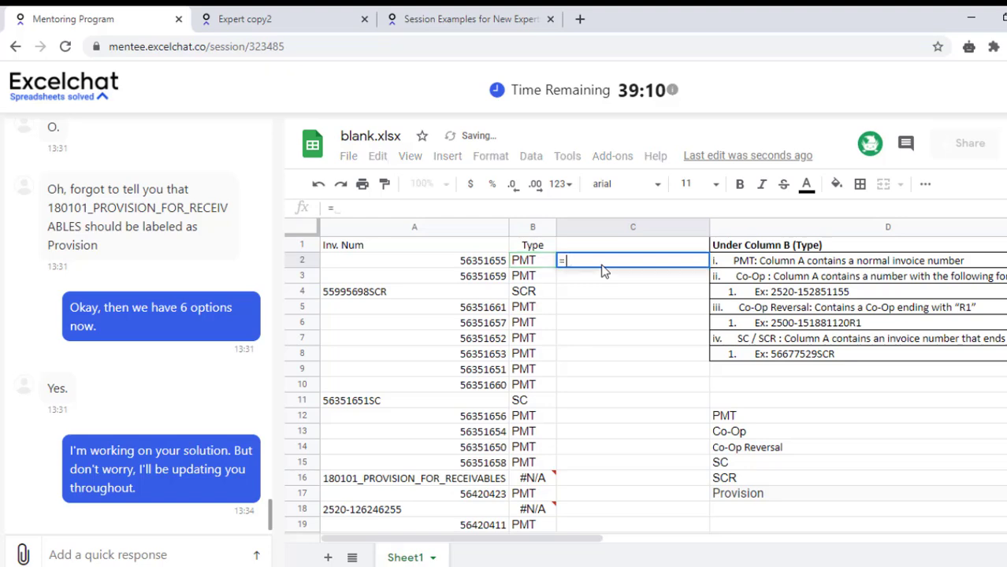
text(fin)
key(Escape)
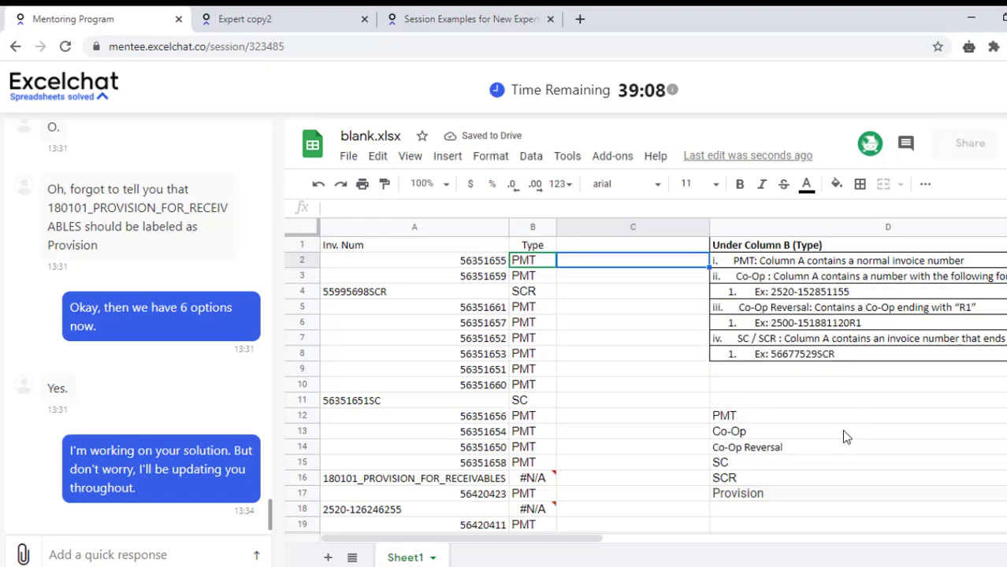
click(772, 479)
click(770, 498)
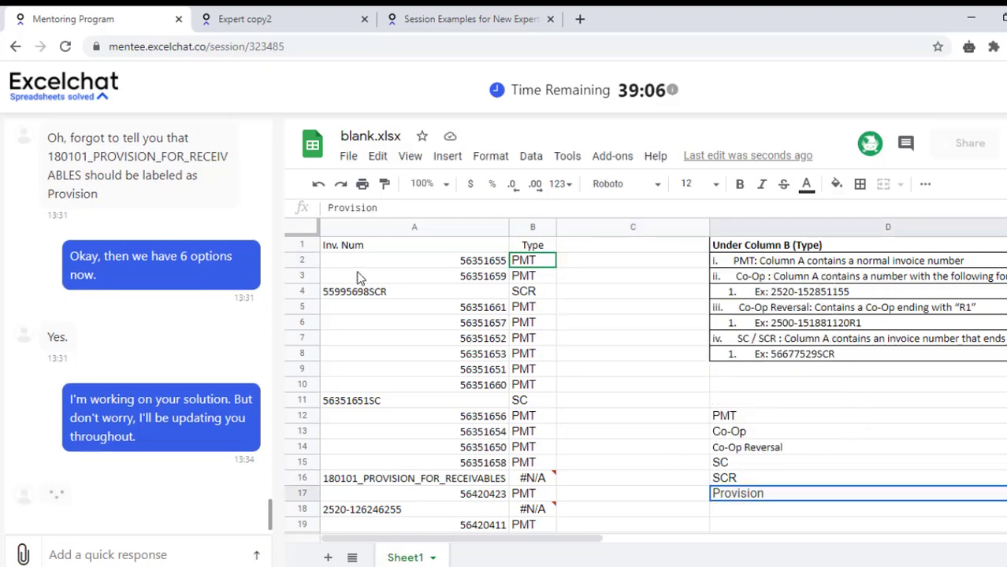
drag(385, 208, 302, 189)
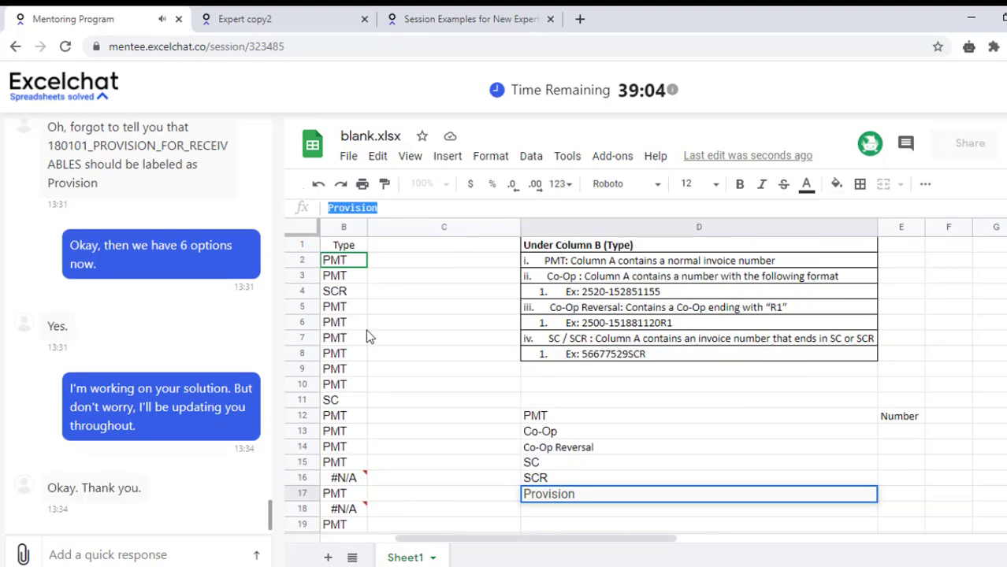
key(Escape)
key(ctrl+Home)
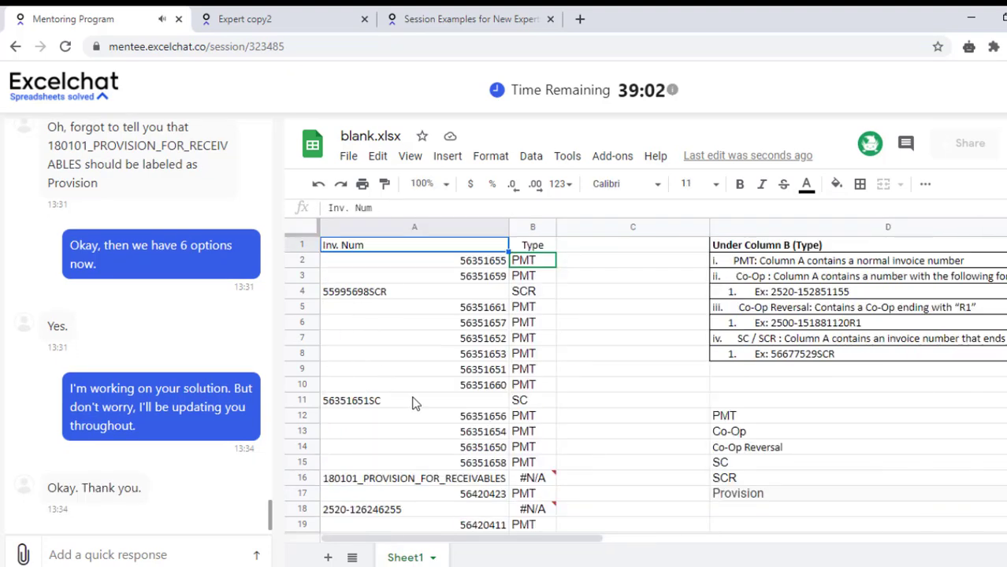
Start =FIND( in C2, and try the same FIND entry in an empty Excel cell.
click(614, 261)
text(=)
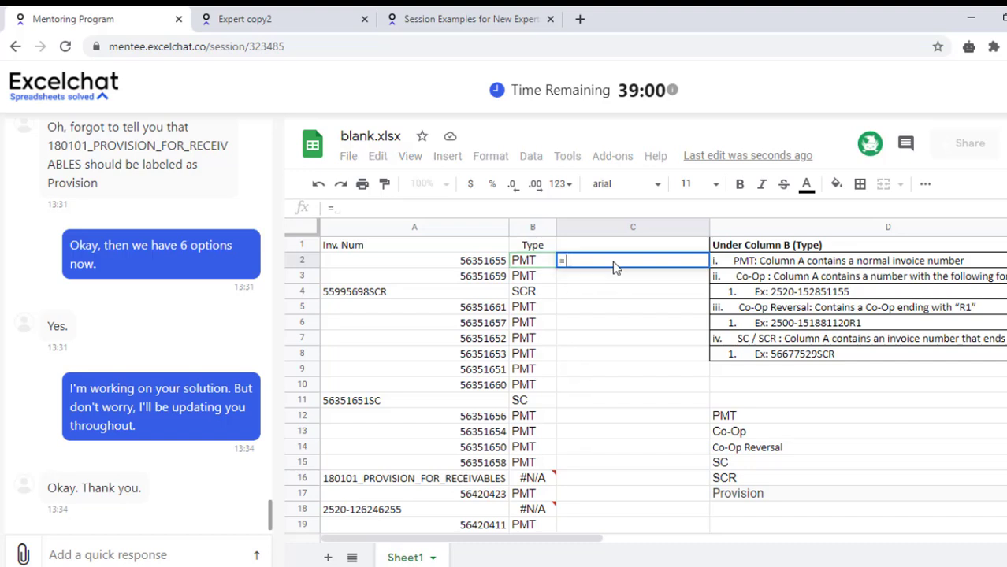
text(find)
key(Tab)
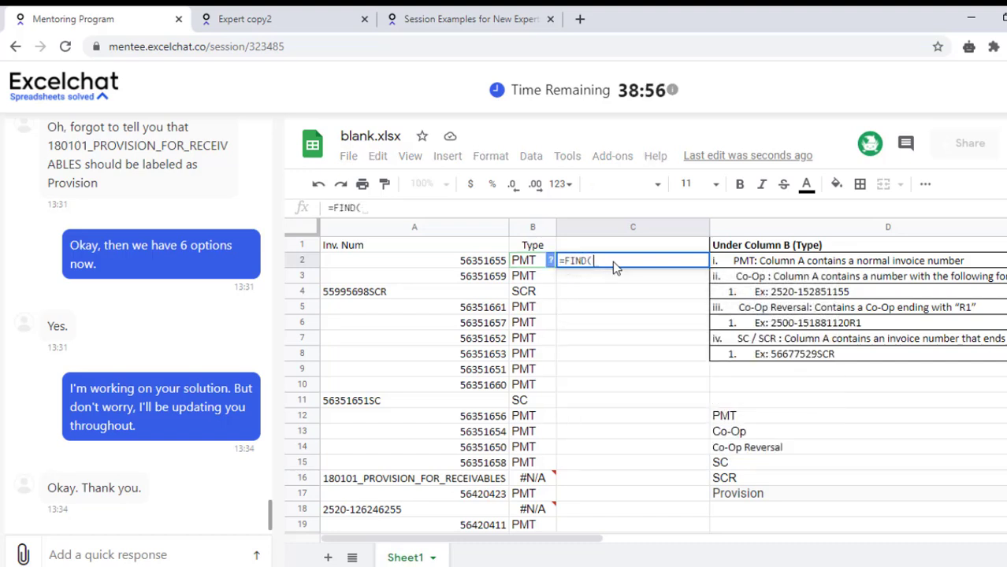
key(alt+Tab)
click(613, 263)
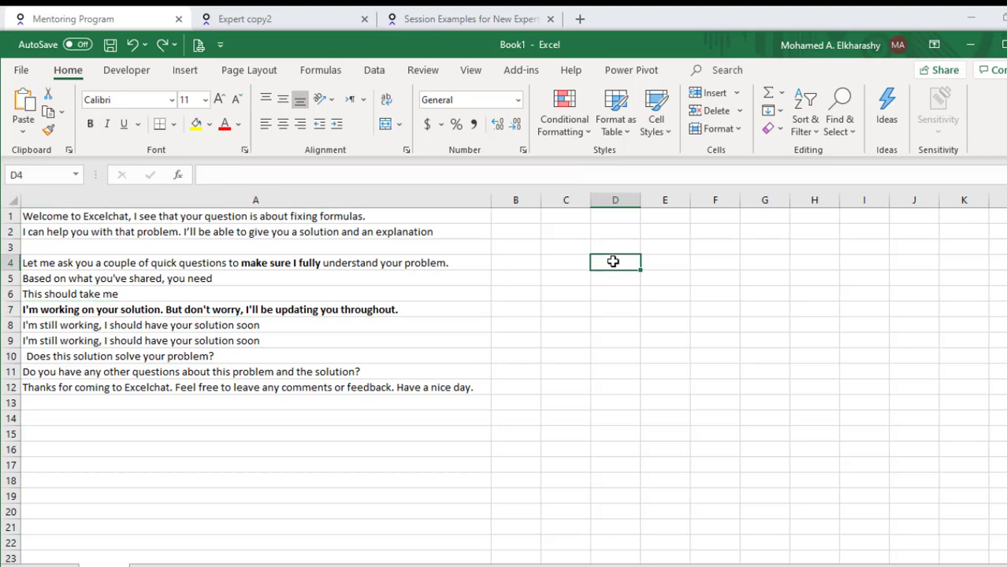
text(=find)
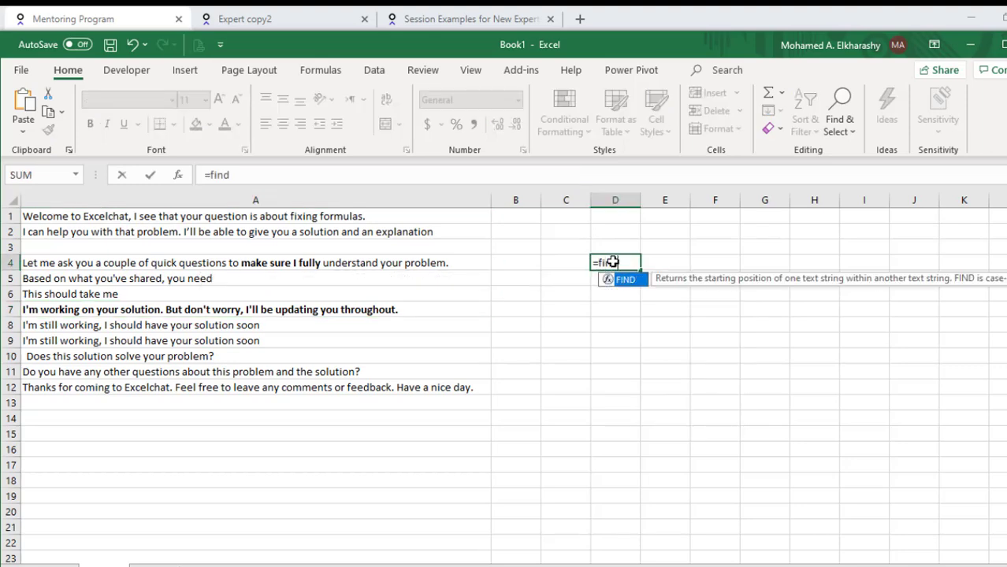
key(Tab)
Complete C2 as =FIND("Provision",A2,1), which returns #VALUE!
key(alt+Tab)
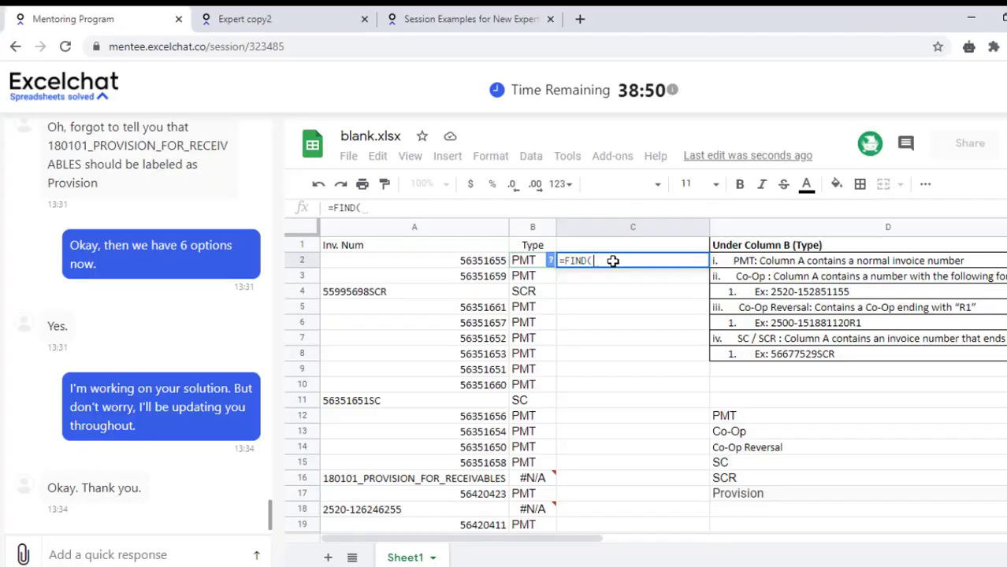
text(")
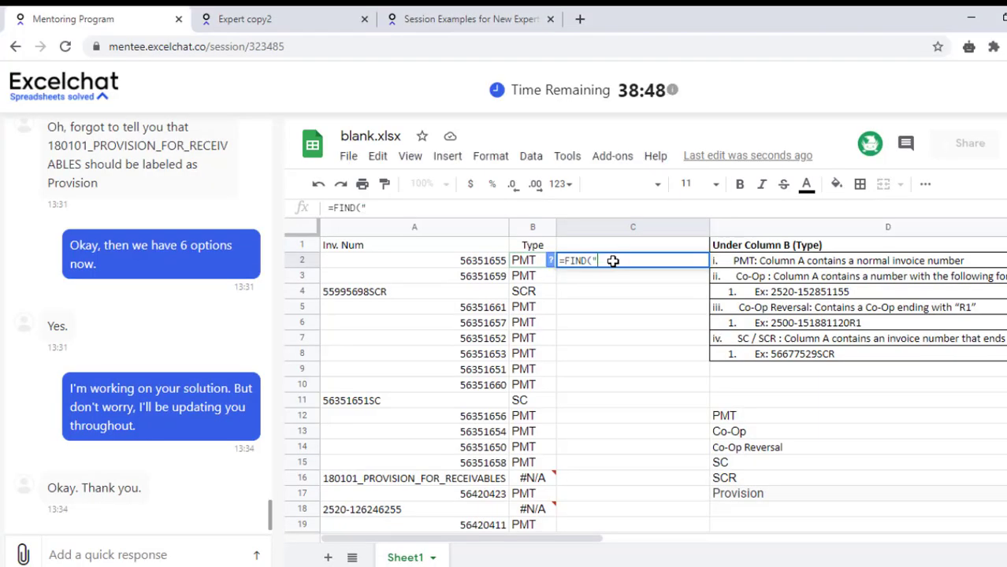
text(Provision",)
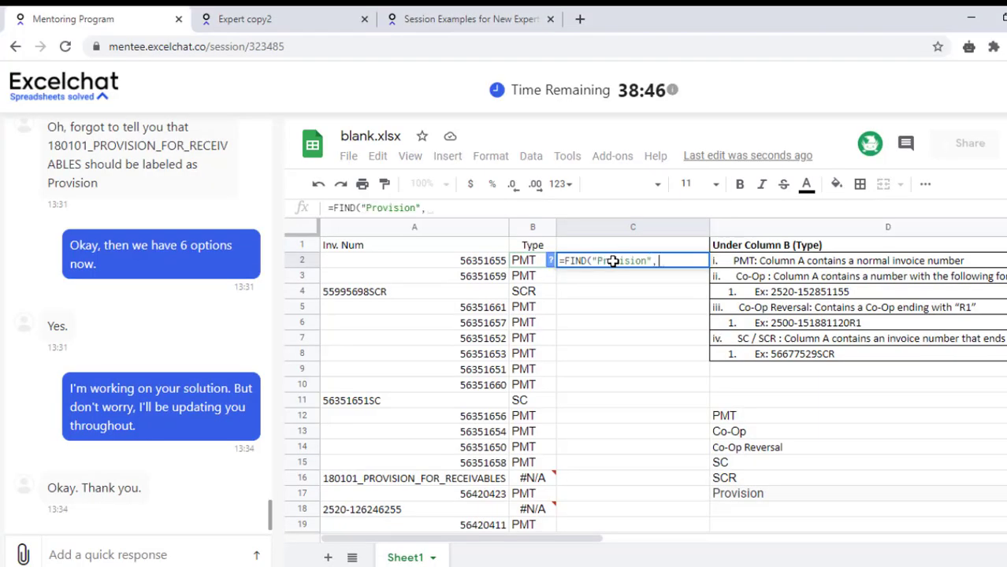
click(466, 265)
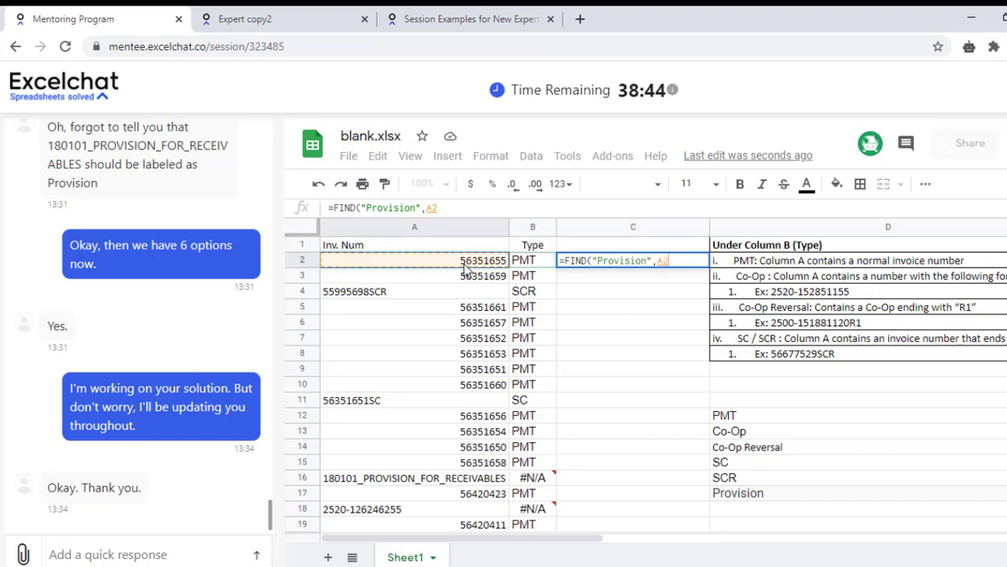
text(,1)
key(Return)
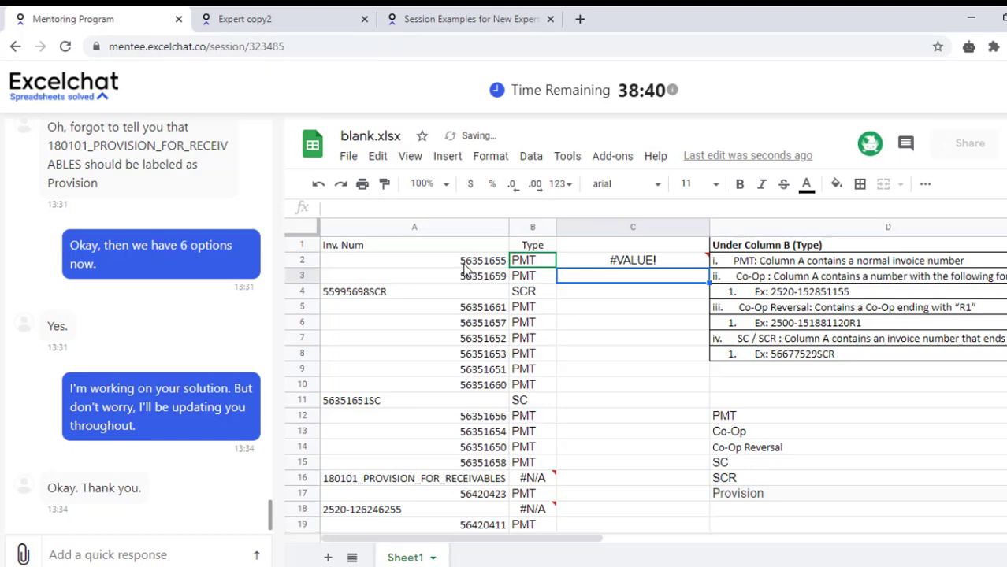
Swap C2's function from FIND to SEARCH, which still gives #VALUE!
click(597, 262)
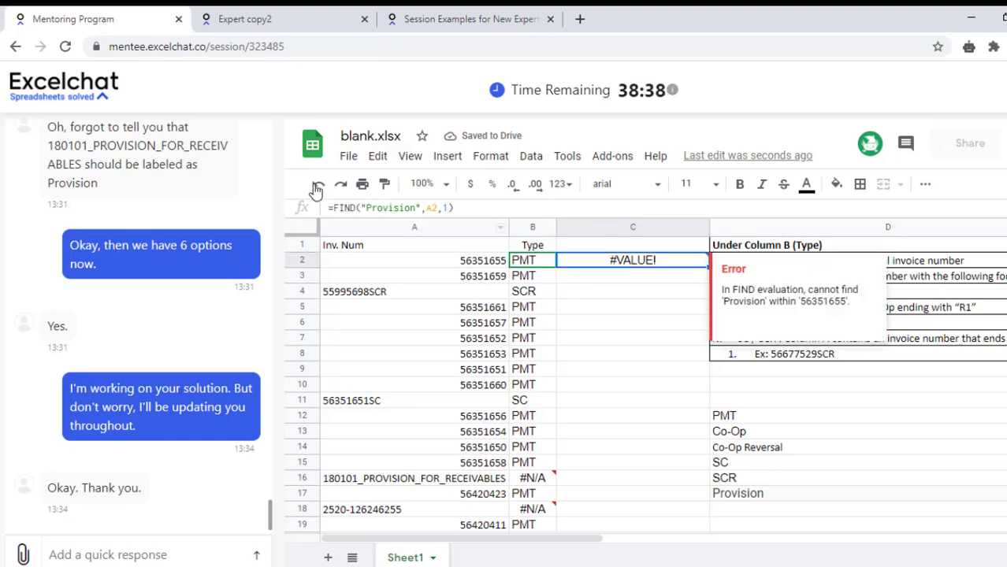
drag(356, 207, 334, 207)
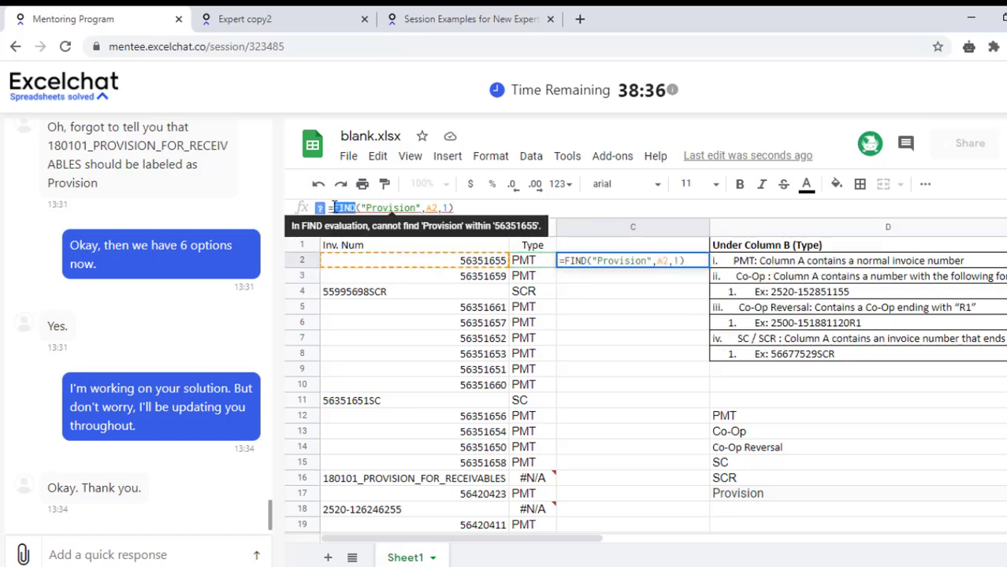
text(sear)
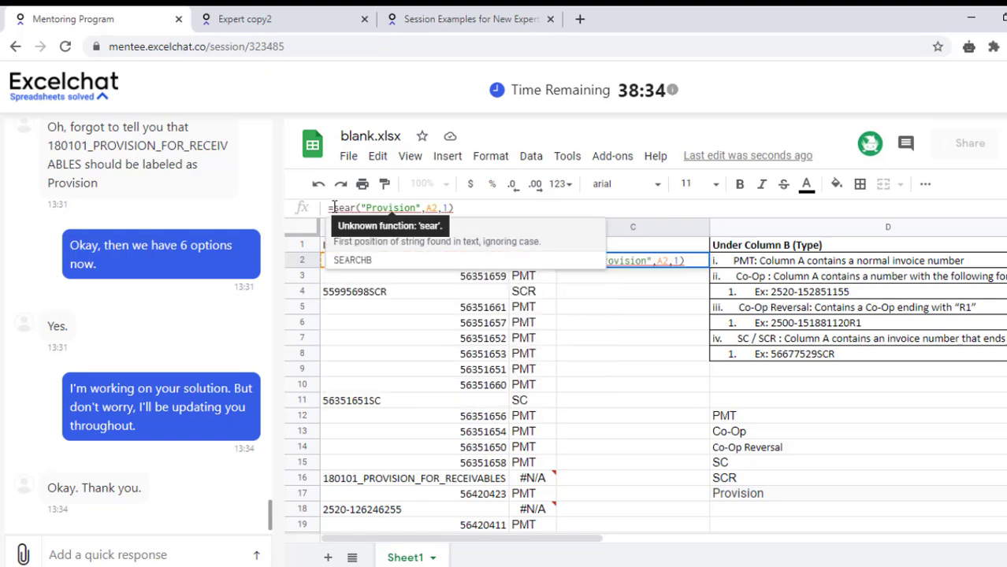
click(454, 243)
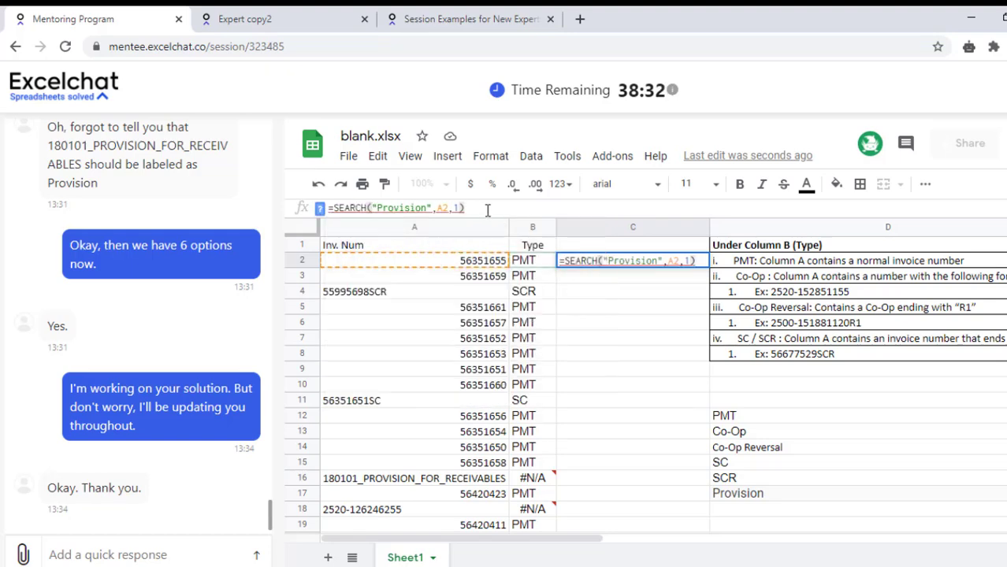
key(Return)
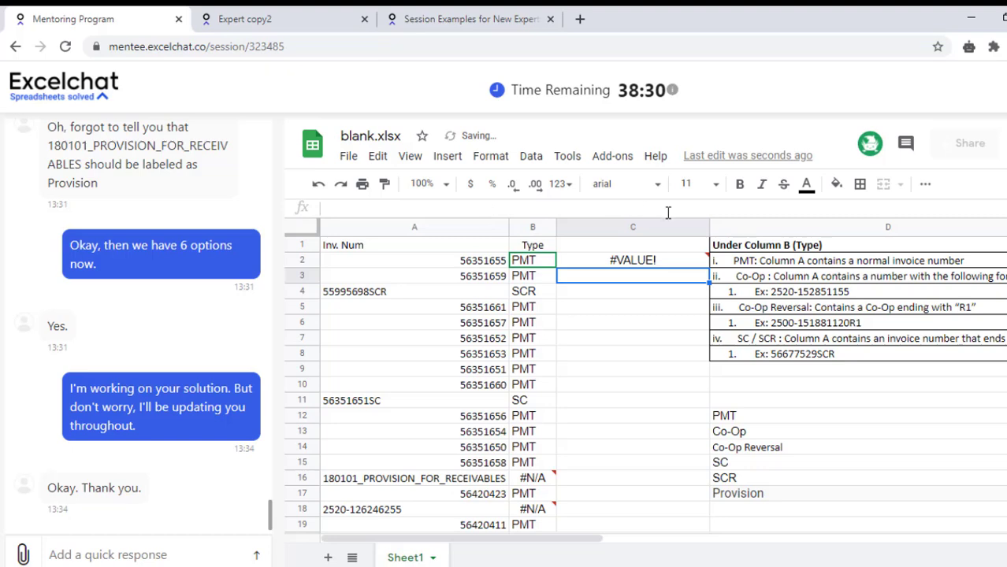
click(644, 265)
click(368, 207)
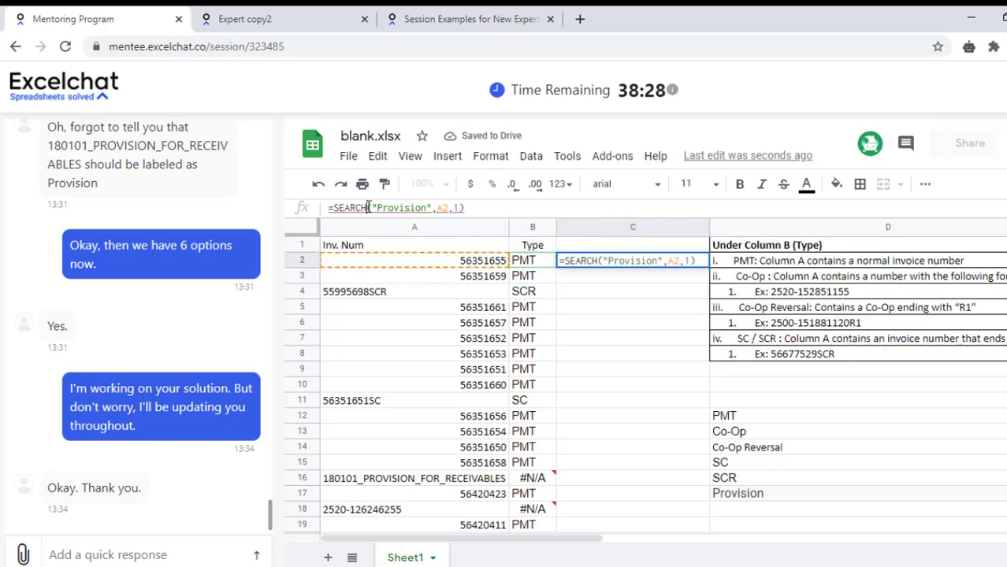
double_click(367, 207)
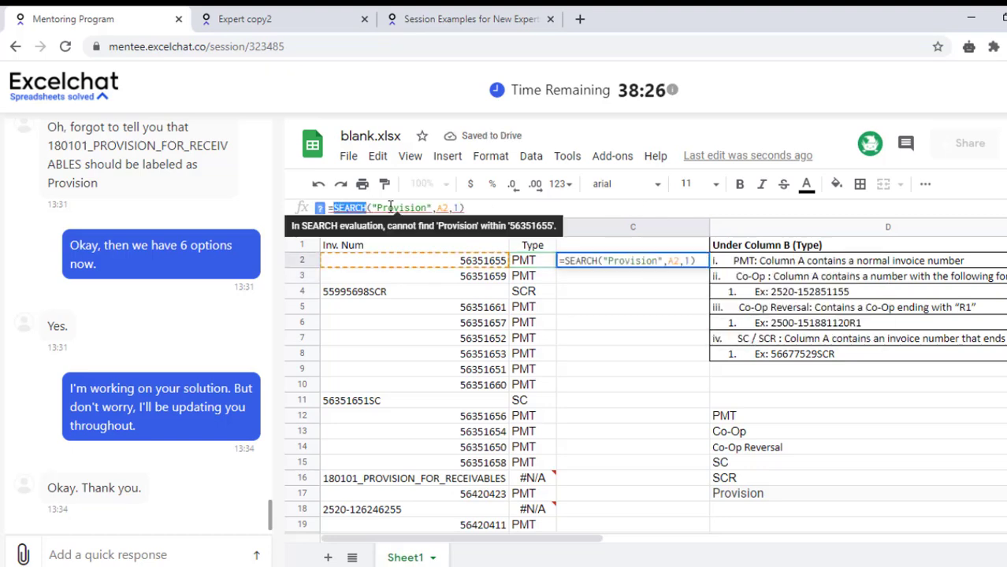
text(FIND(C4)
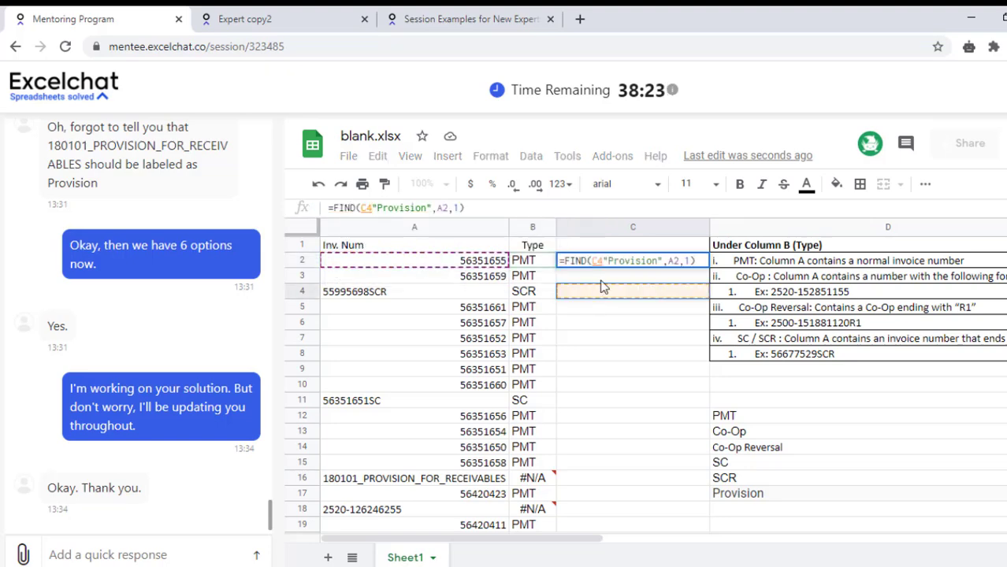
key(Escape)
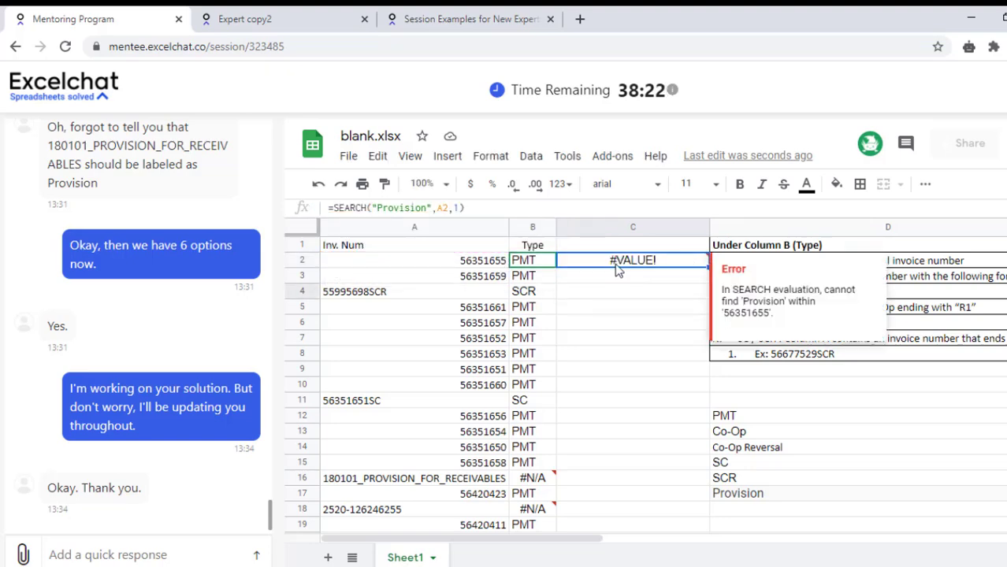
Delete the garbled SEARCH formula so C2 is empty again.
click(370, 207)
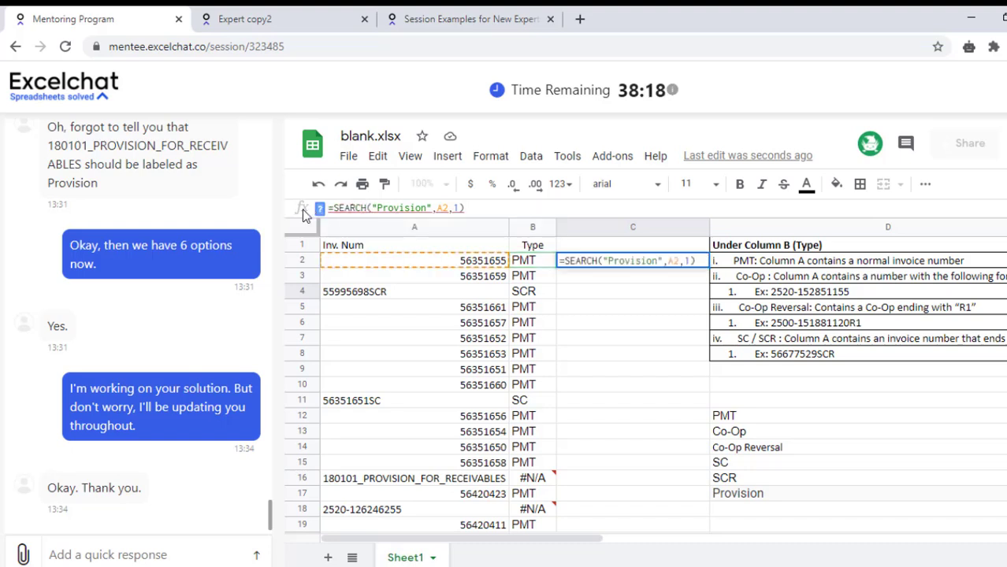
drag(464, 208, 385, 208)
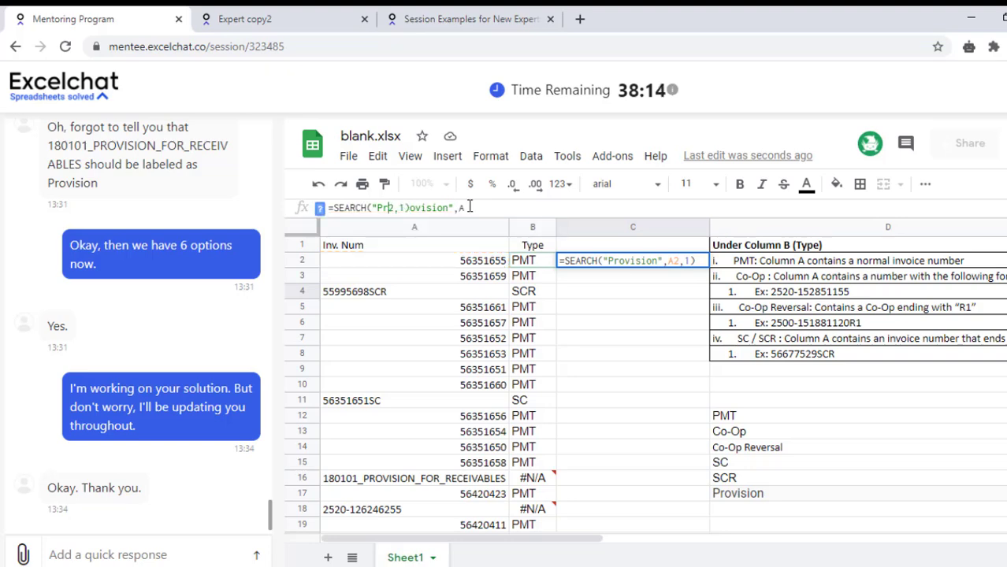
drag(469, 208, 331, 207)
key(BackSpace)
key(Escape)
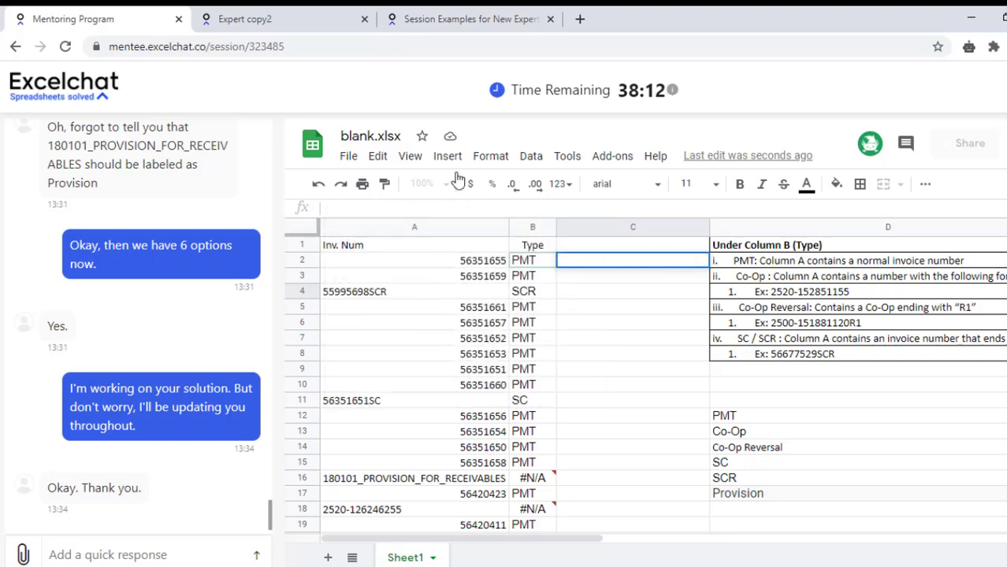
Retype C2 as =FIND("Provision", A2, 1) and check its #VALUE! result for A2's invoice number.
text(=find)
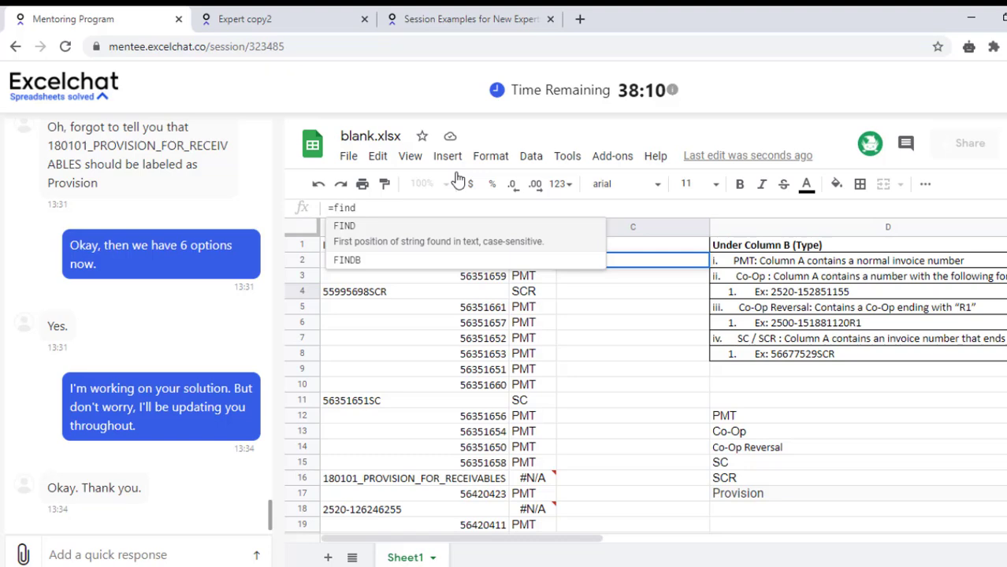
key(Tab)
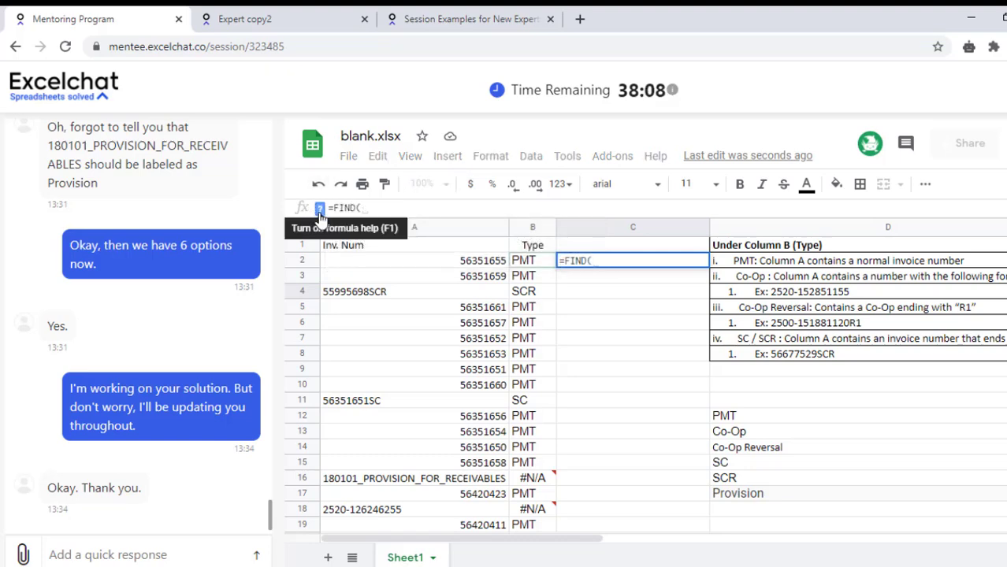
click(320, 210)
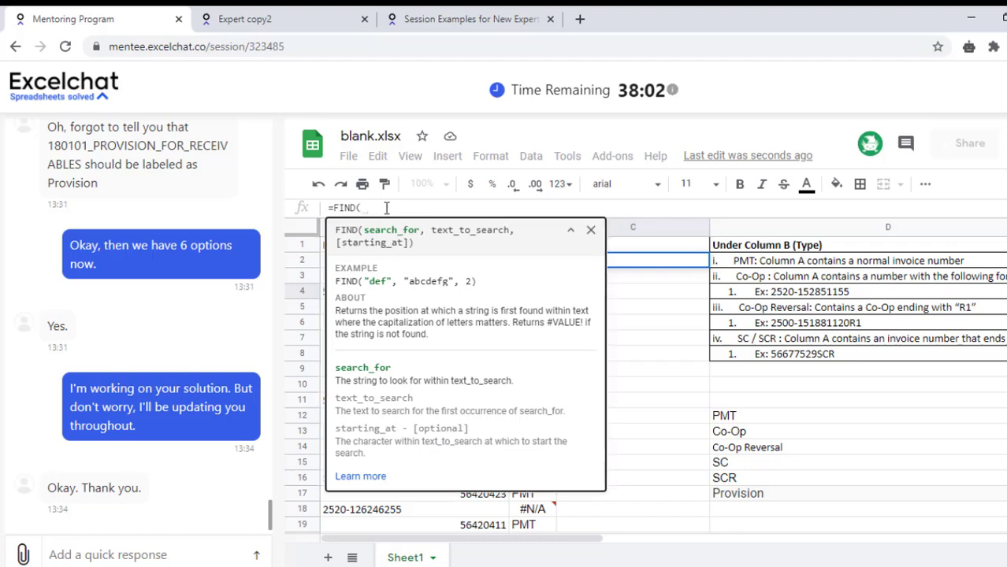
text(")
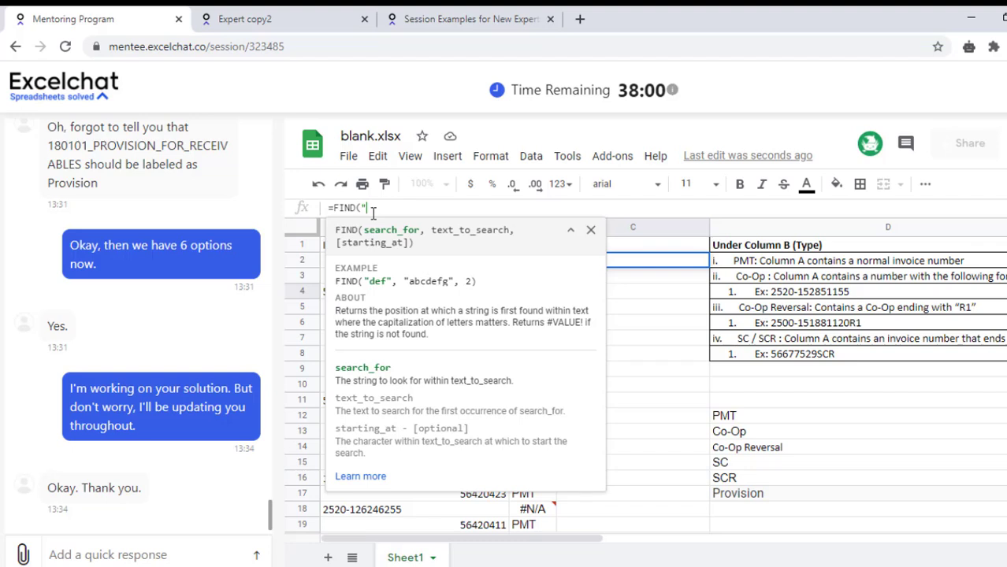
text(Provision)
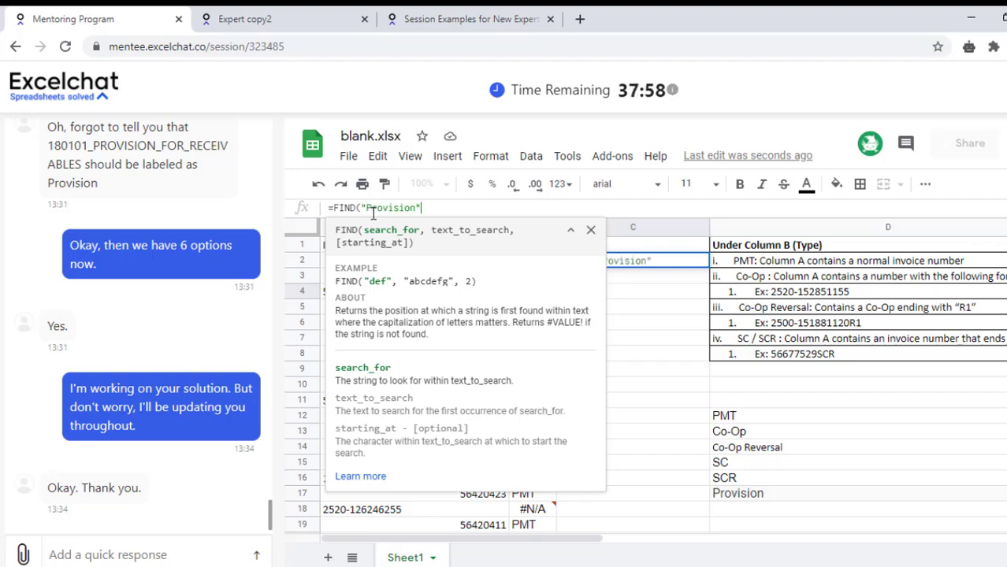
key(BackSpace)
key(BackSpace)
key(BackSpace)
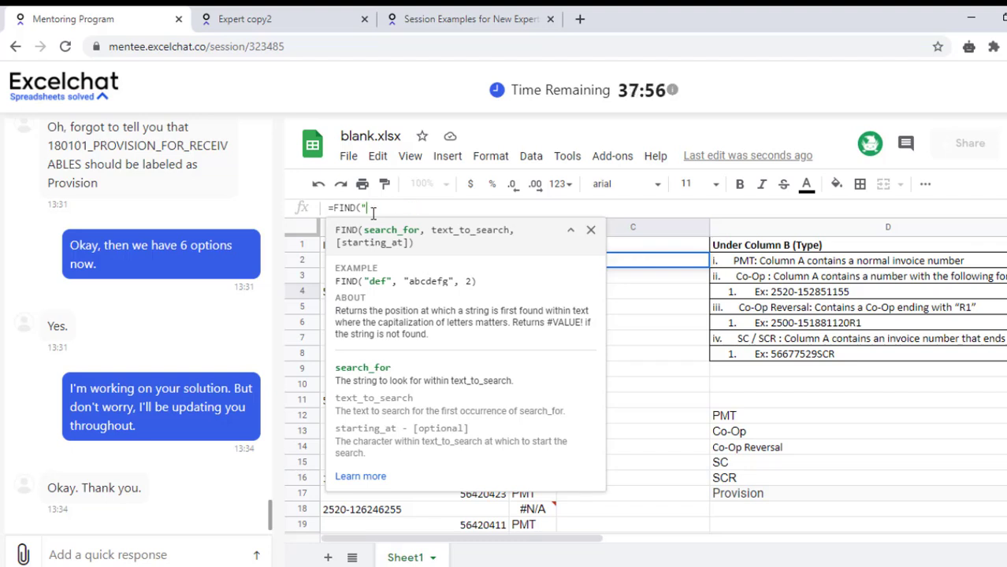
key(BackSpace)
text(A2)
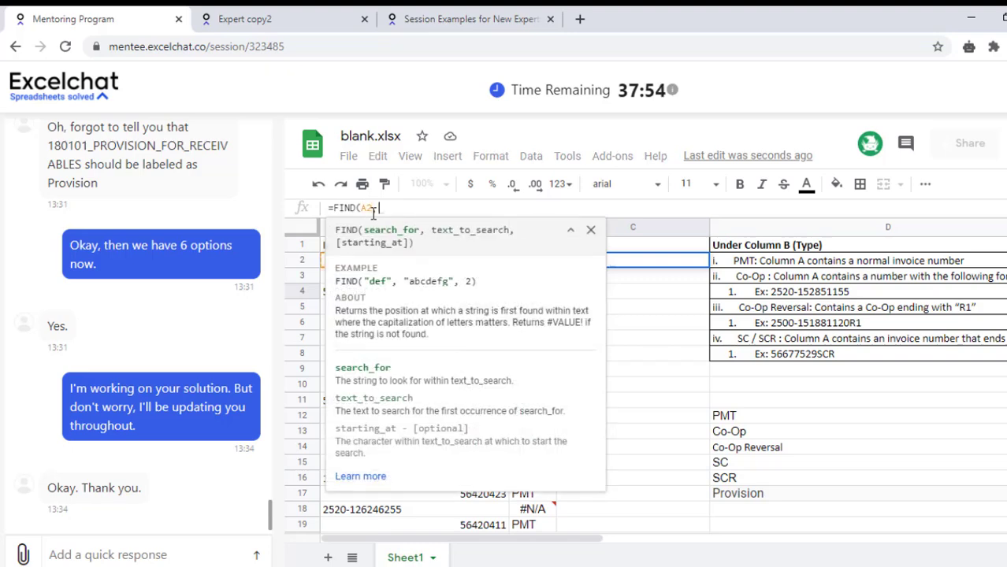
text(,)
key(BackSpace)
key(BackSpace)
key(BackSpace)
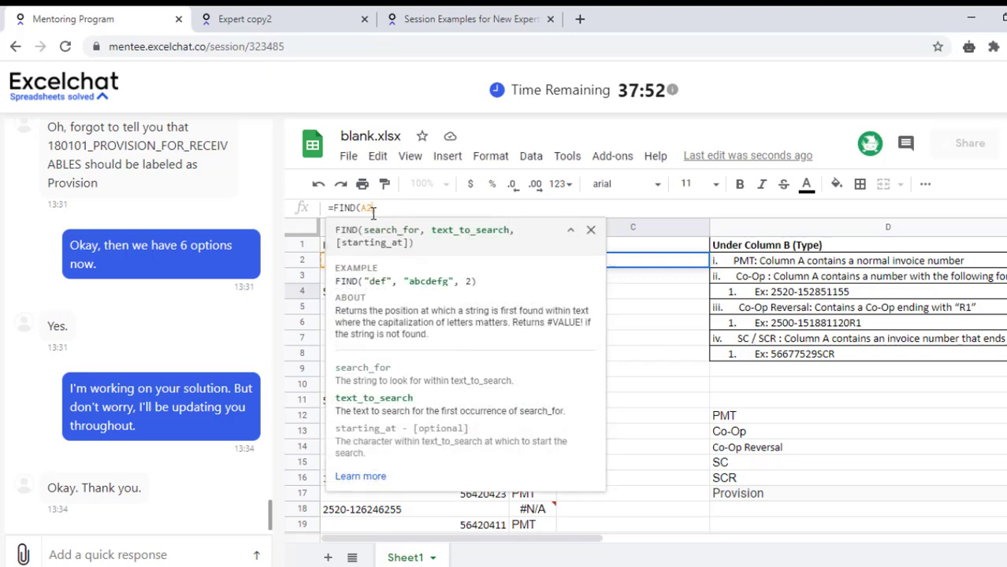
text(")
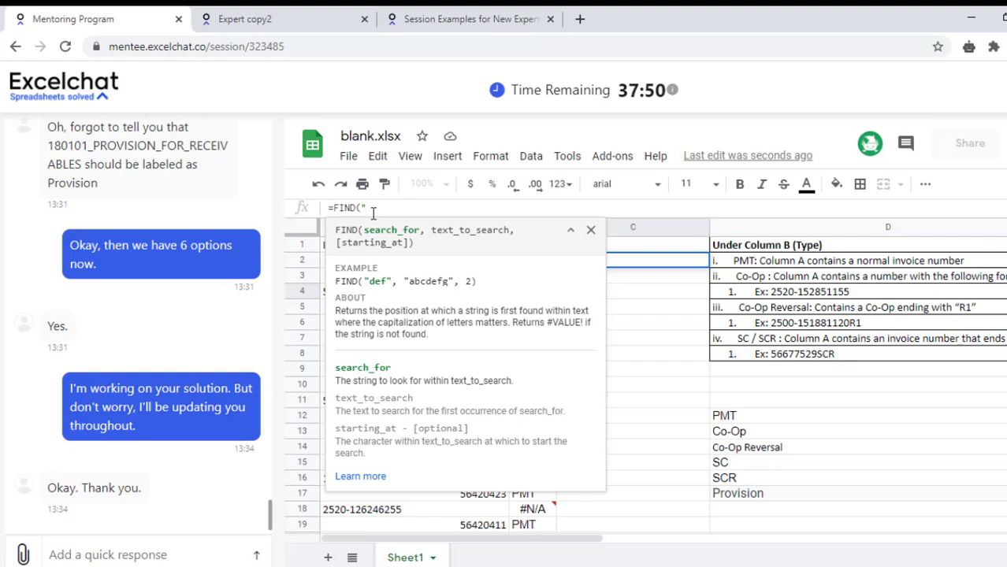
text(Provision)
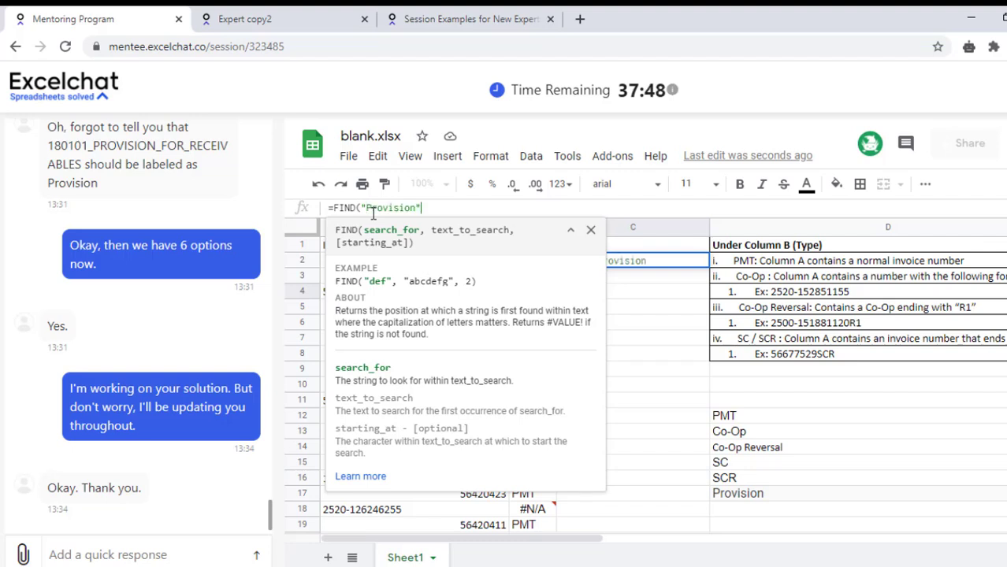
text(, )
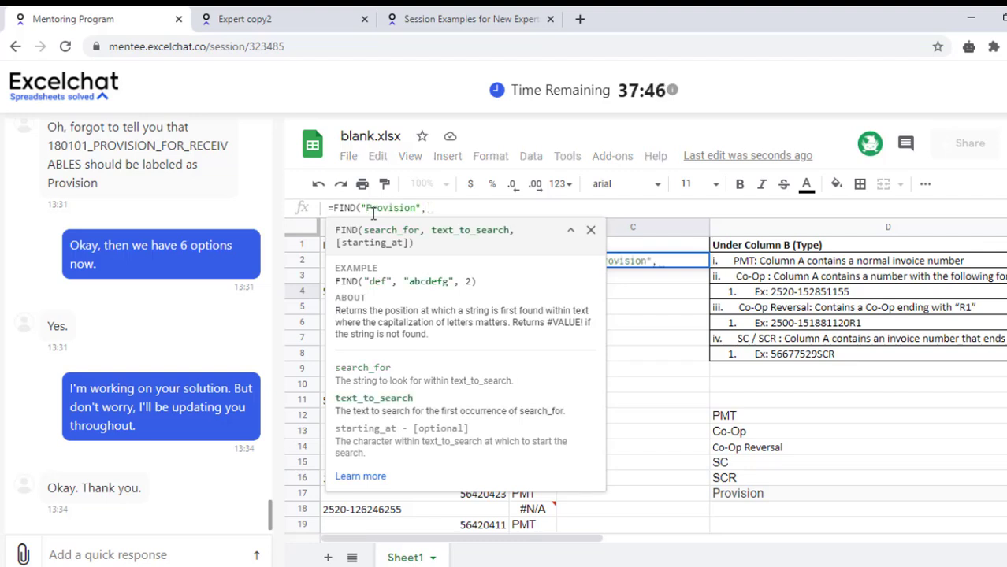
text(A2)
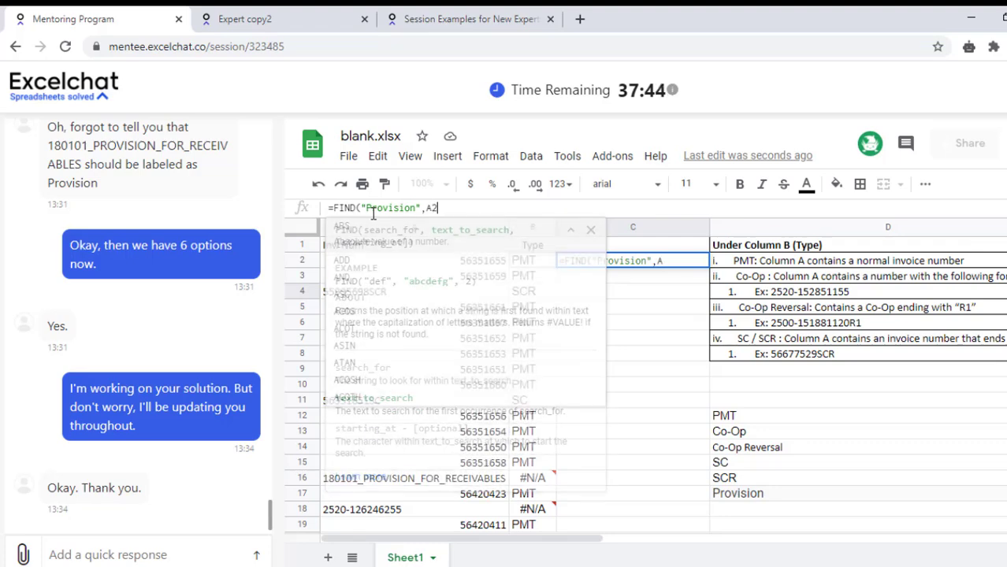
text(, )
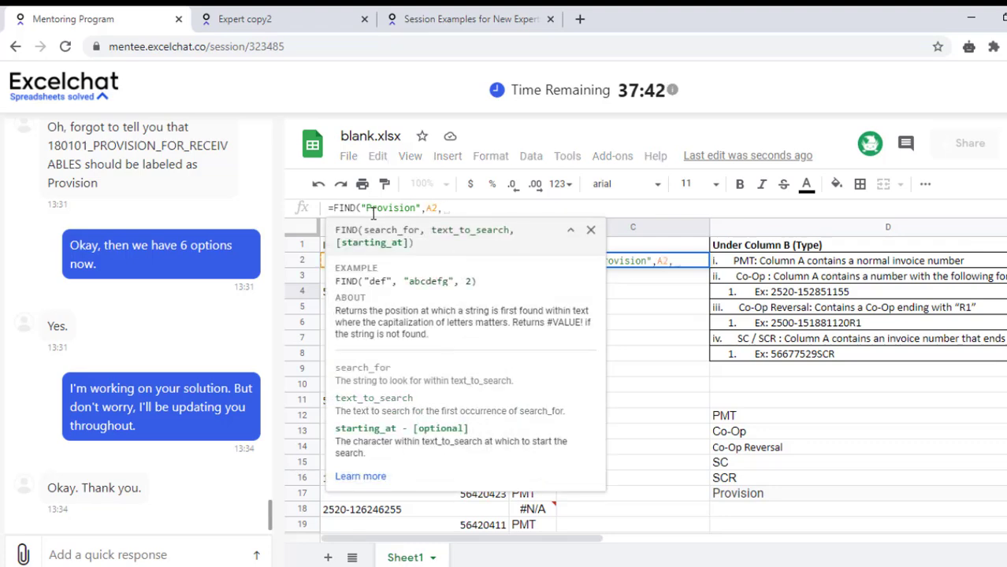
text(1)
key(Return)
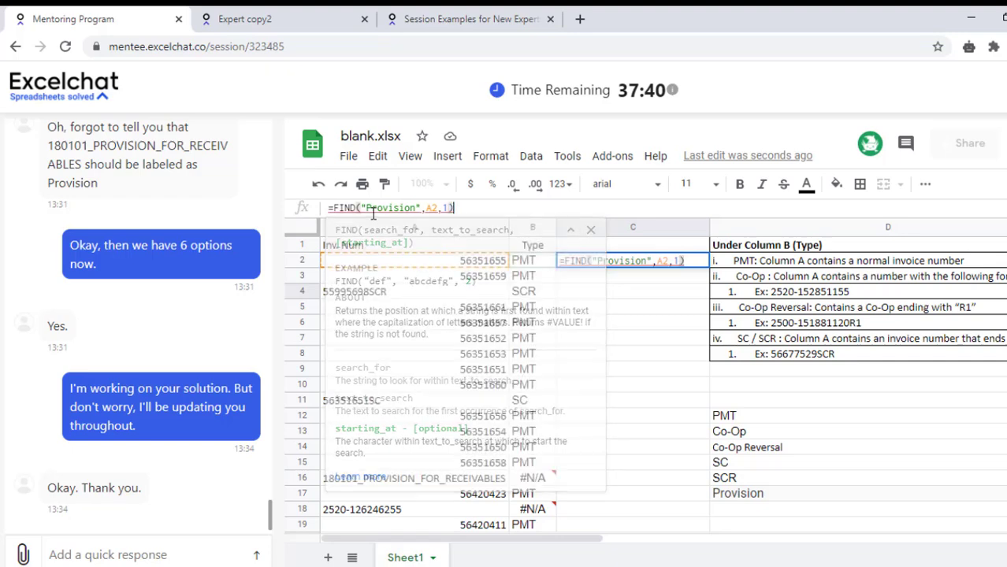
click(630, 260)
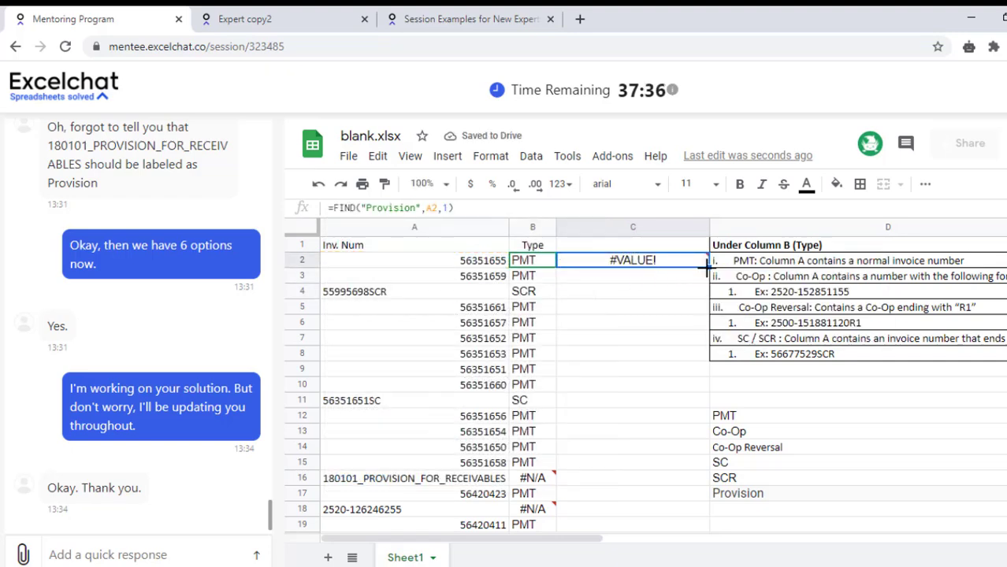
Copy C2's FIND("Provision") formula down the invoice rows, then return to C2.
mouse_move(669, 263)
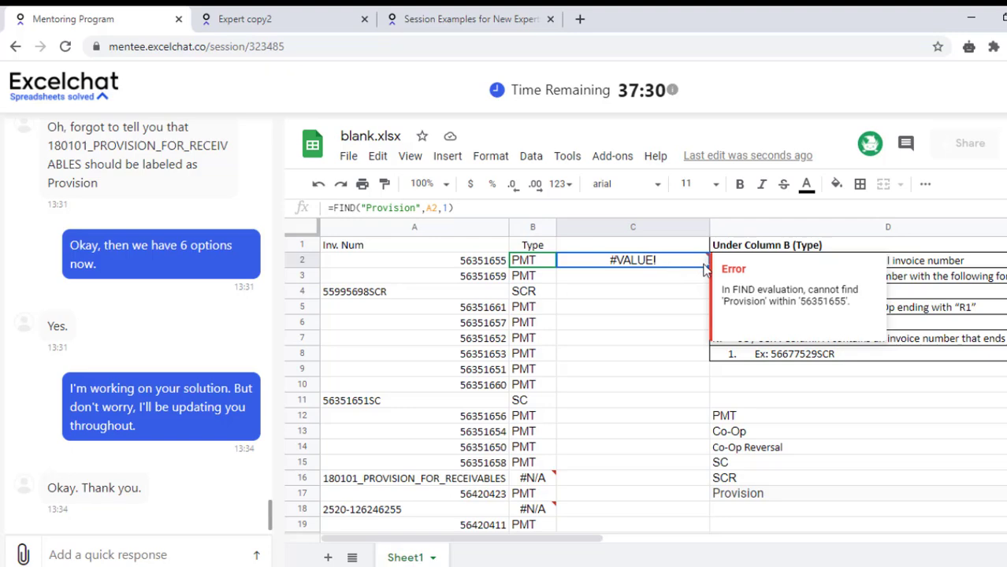
mouse_move(707, 267)
mouse_down()
mouse_move(675, 413)
mouse_move(668, 328)
mouse_up()
click(664, 292)
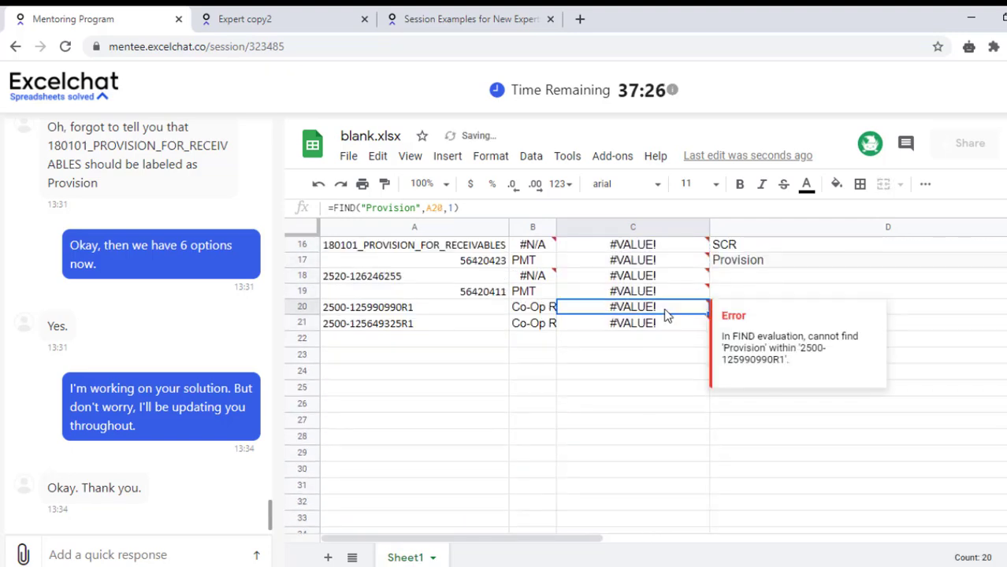
key(ctrl+Up)
key(ctrl+Up)
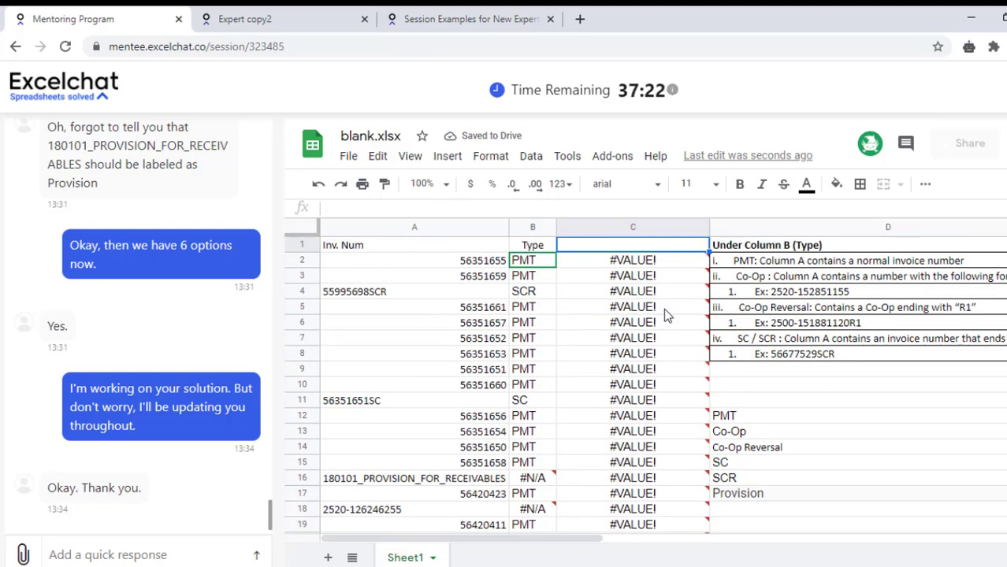
key(Down)
key(Down)
key(Up)
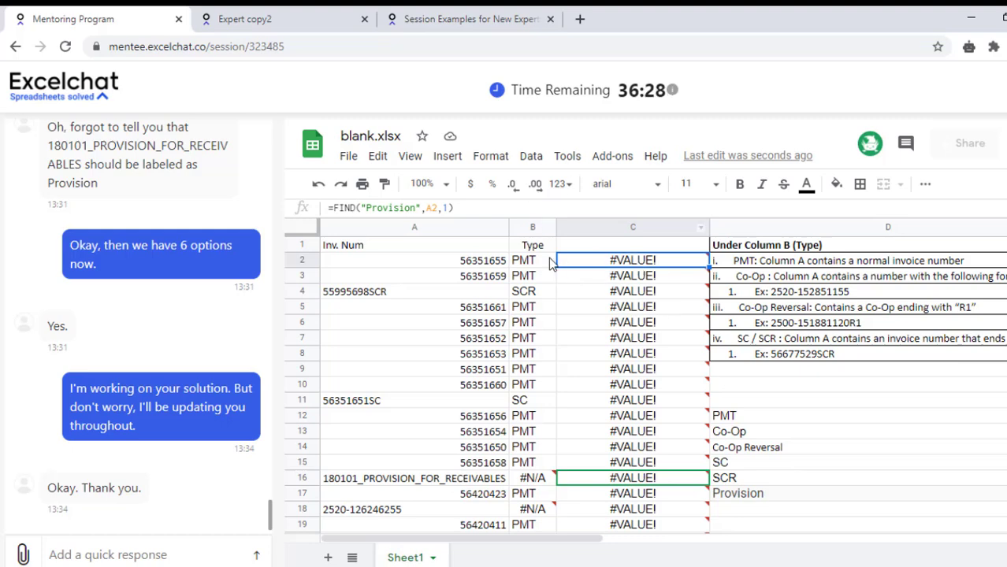
Clear all the FIND test formulas from column C.
click(498, 247)
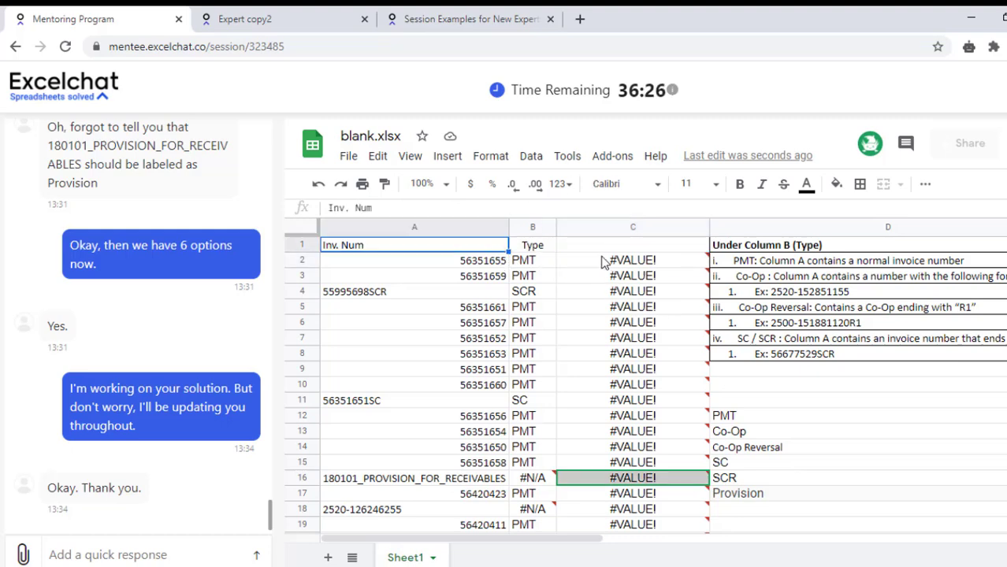
click(590, 227)
key(Delete)
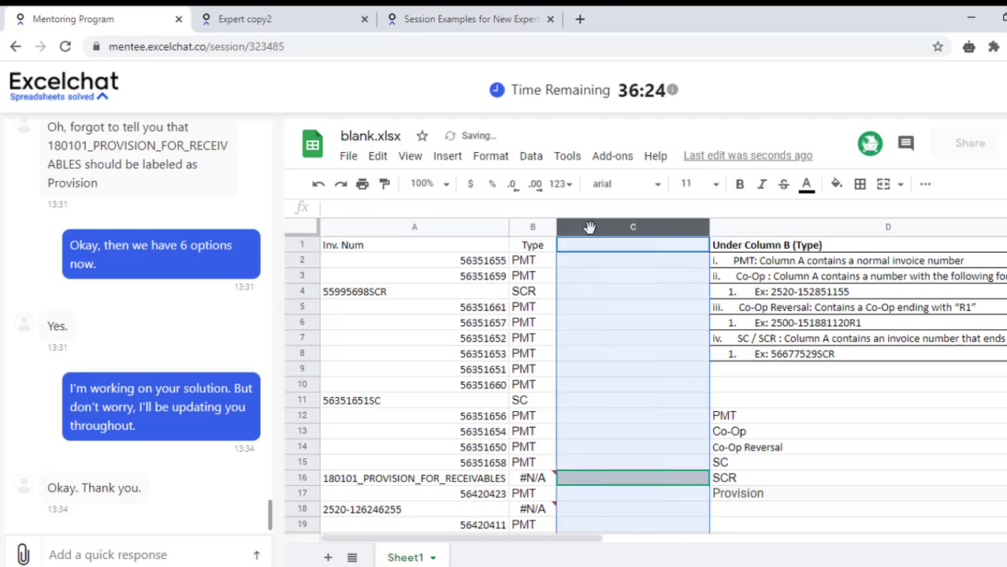
click(634, 341)
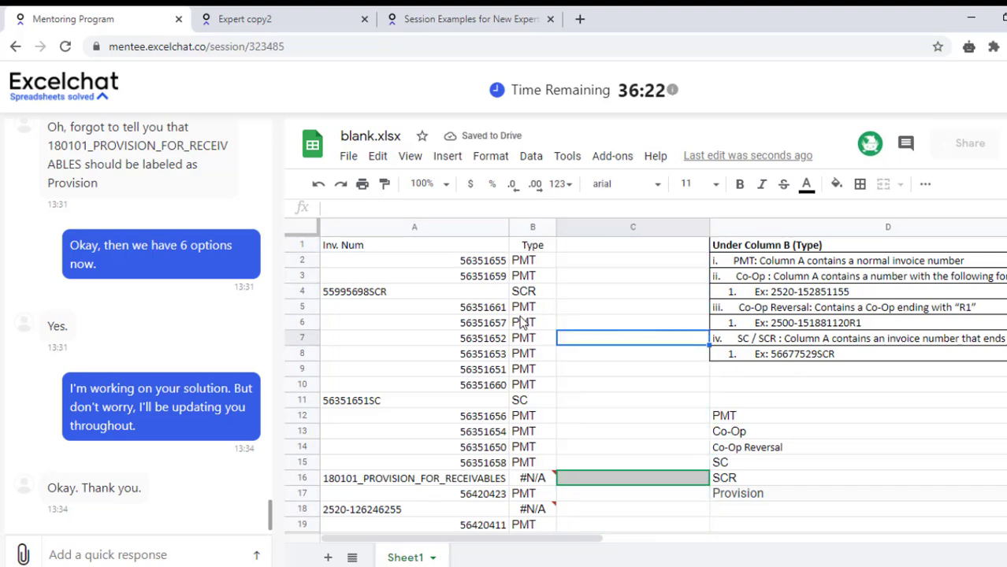
Begin =MID(A2, in C2 to extract part of the invoice number.
click(566, 260)
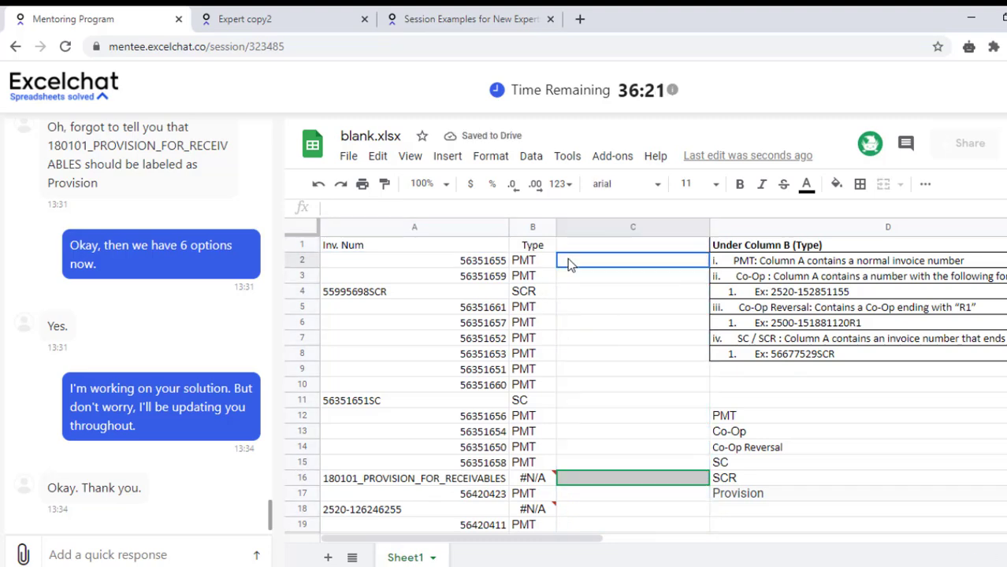
click(425, 479)
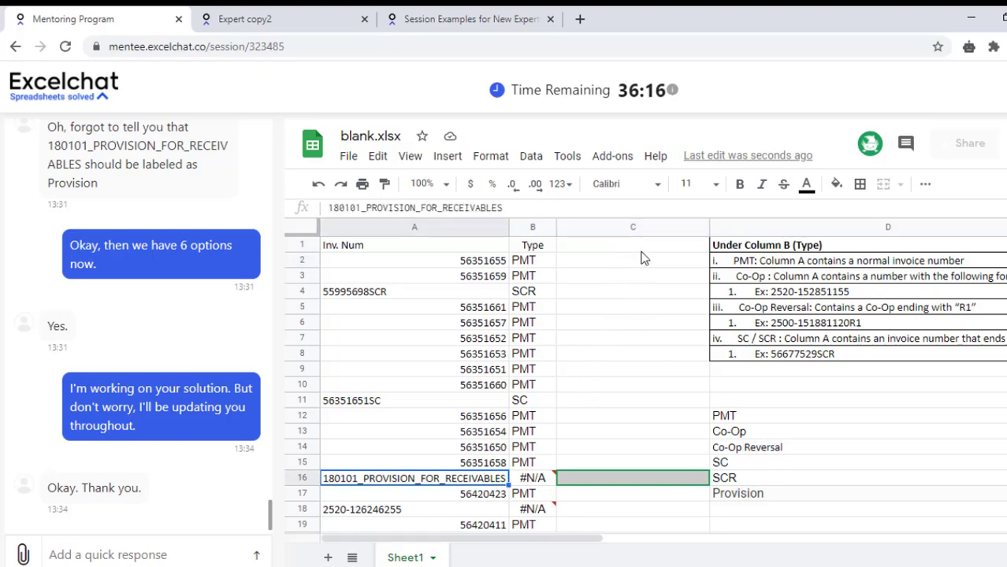
click(642, 250)
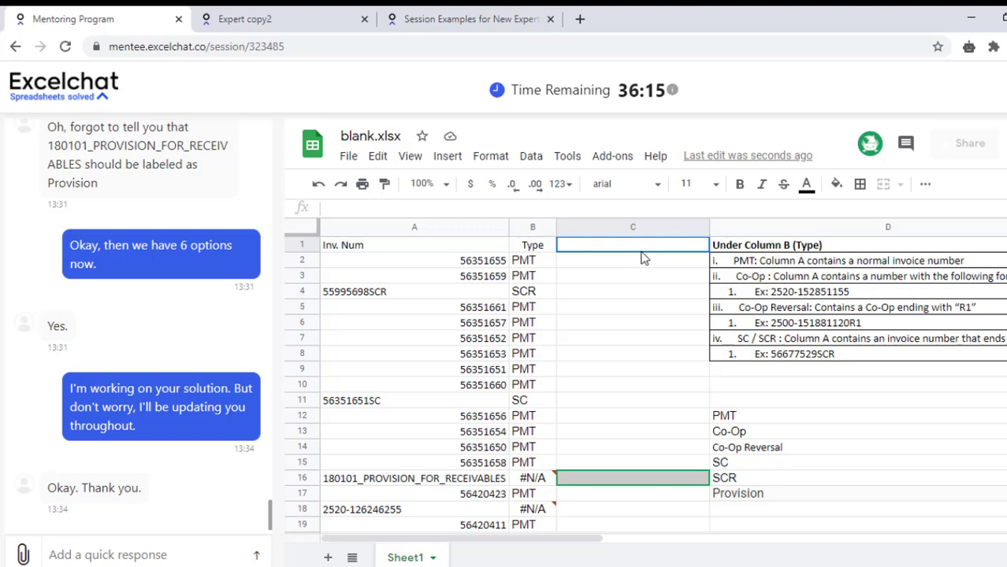
click(533, 310)
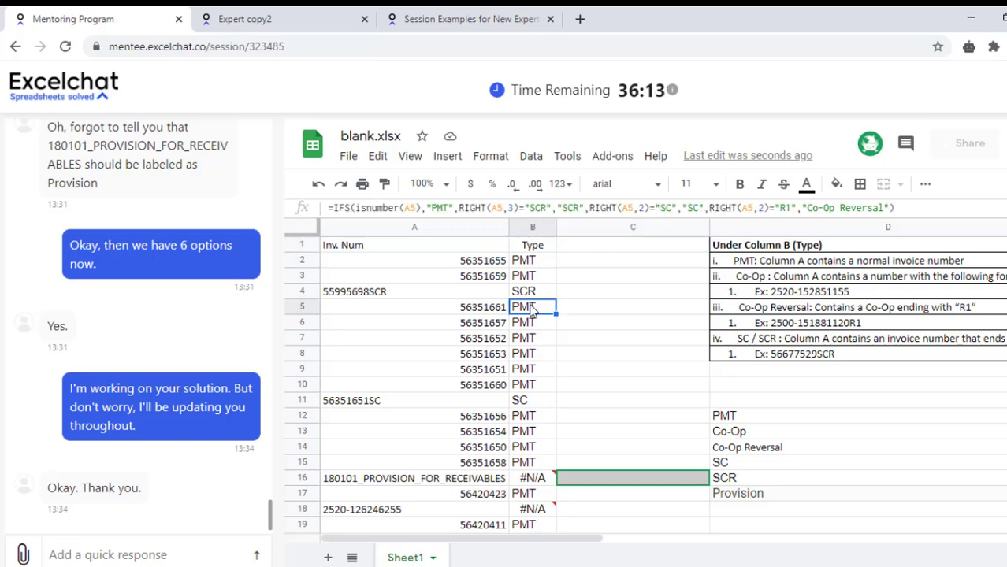
click(632, 263)
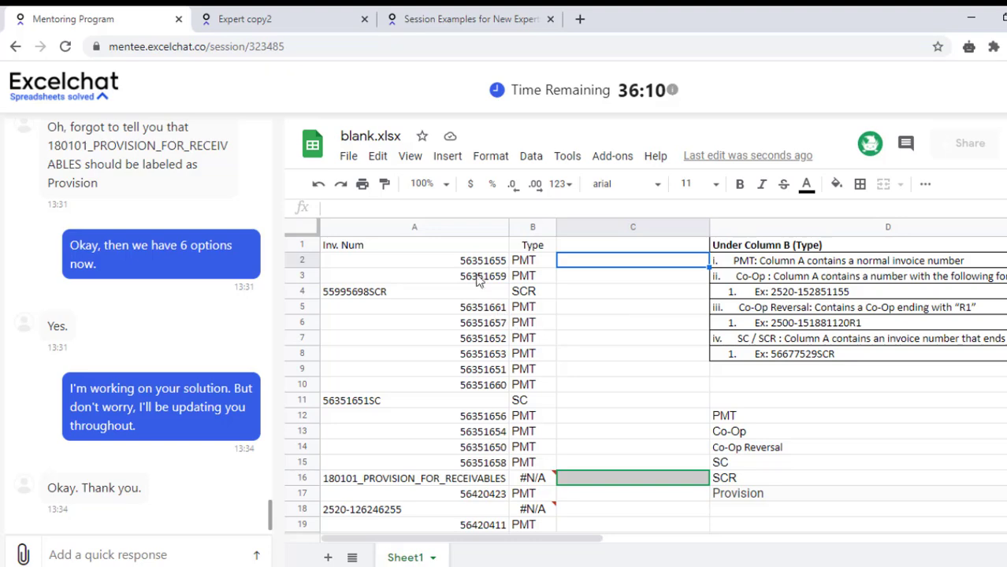
text(=)
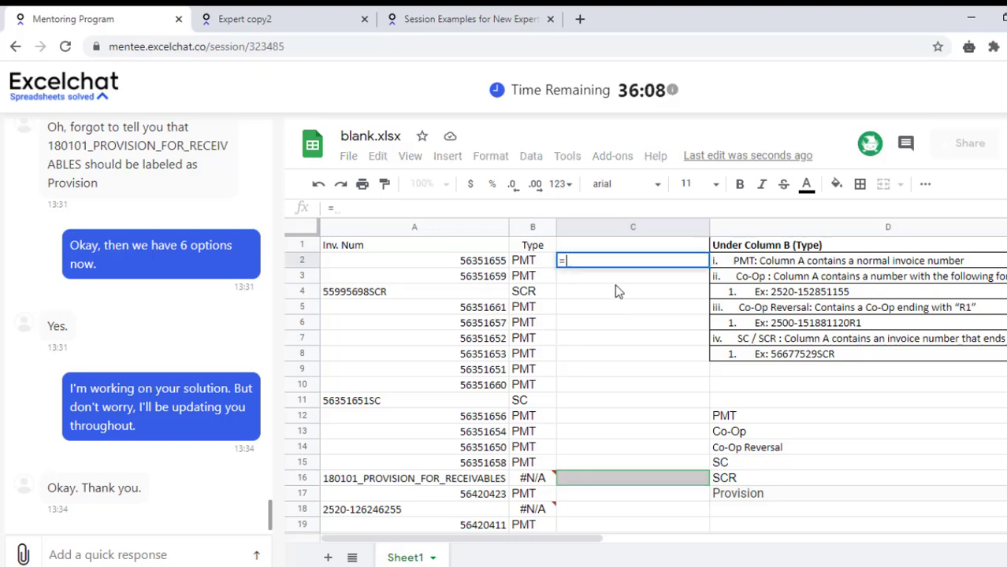
text(mid)
click(618, 292)
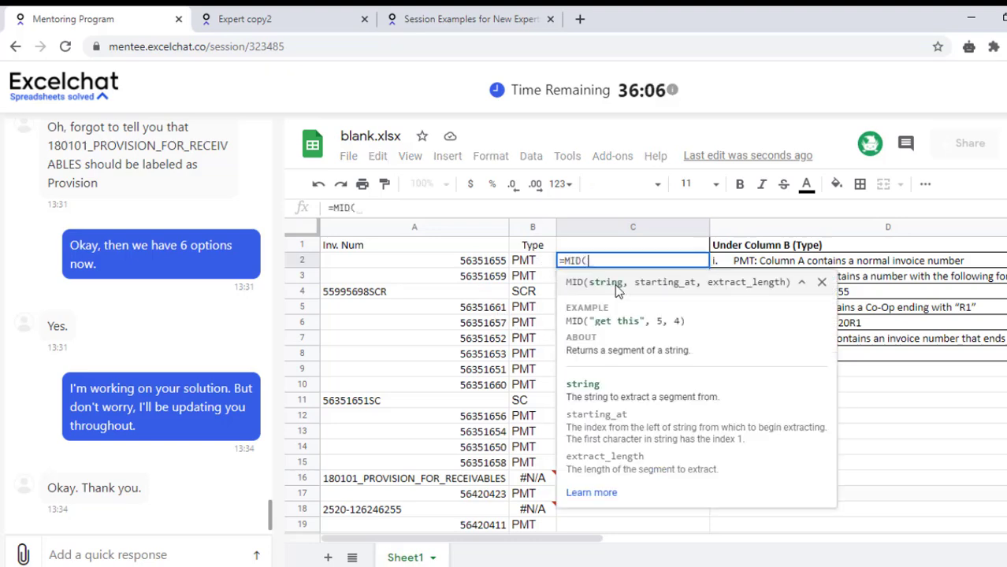
click(492, 266)
text(,8,9)
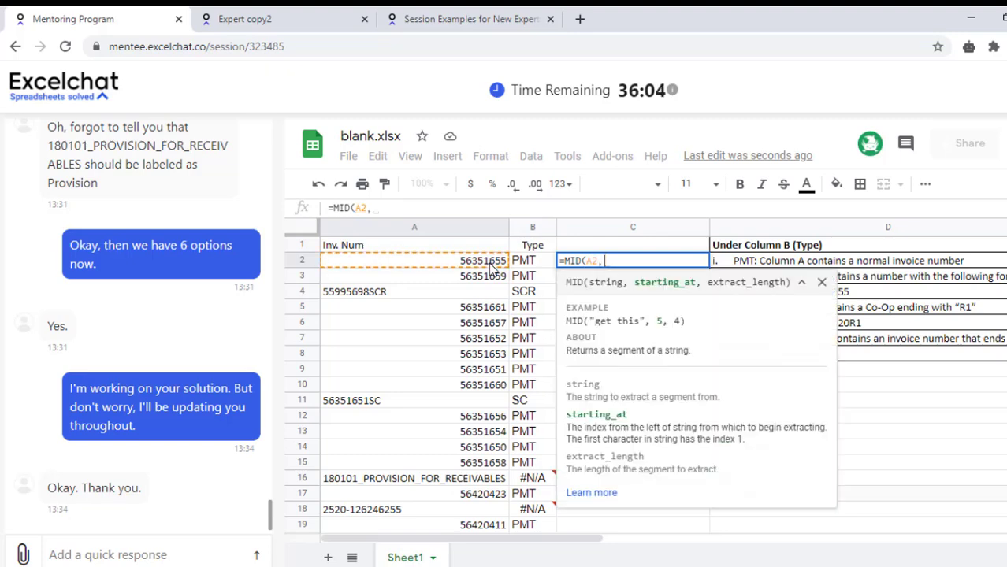
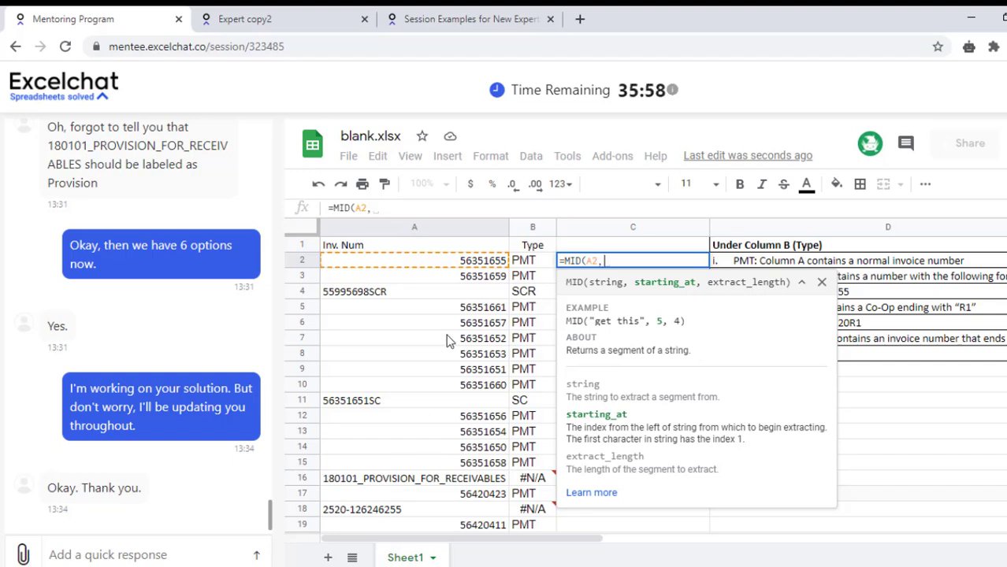
Enter a MID formula in C2 starting at position 8 of A2, trying different length arguments.
text(8)
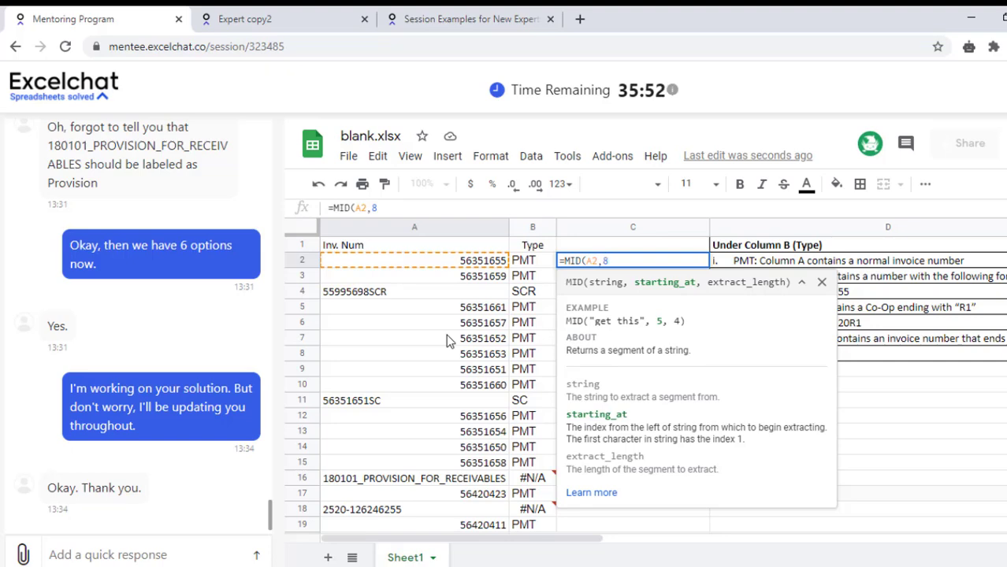
text(,1)
key(Return)
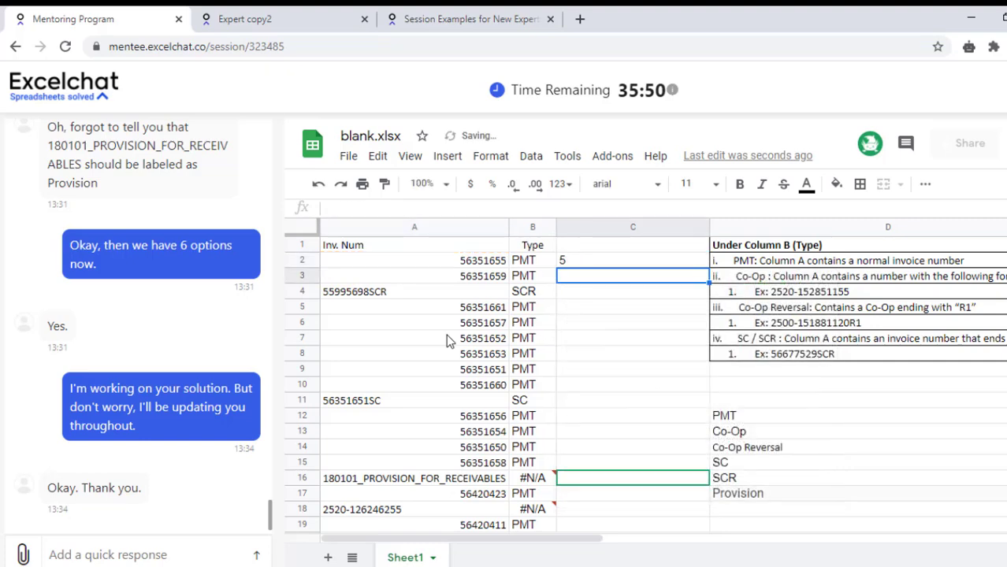
click(658, 262)
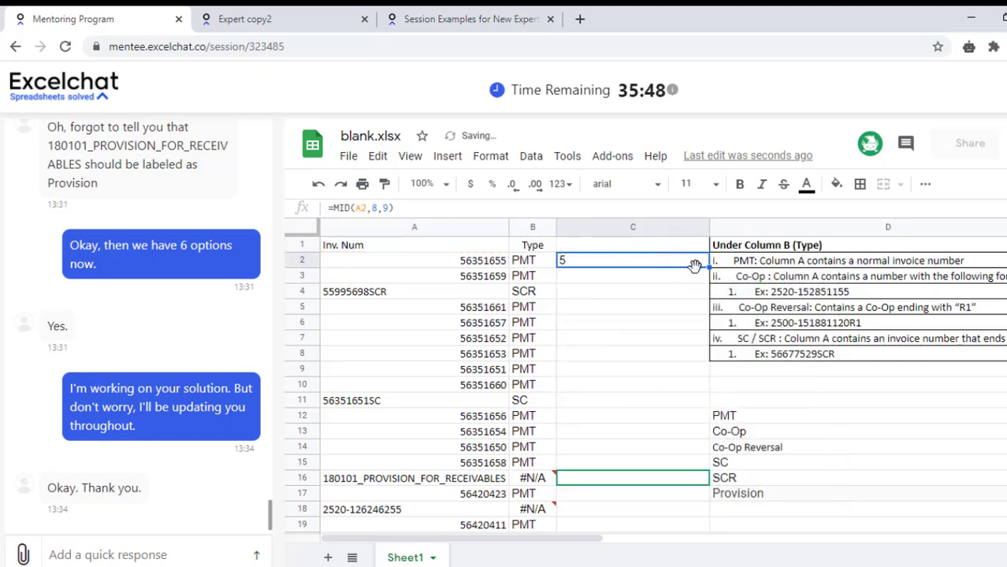
double_click(386, 207)
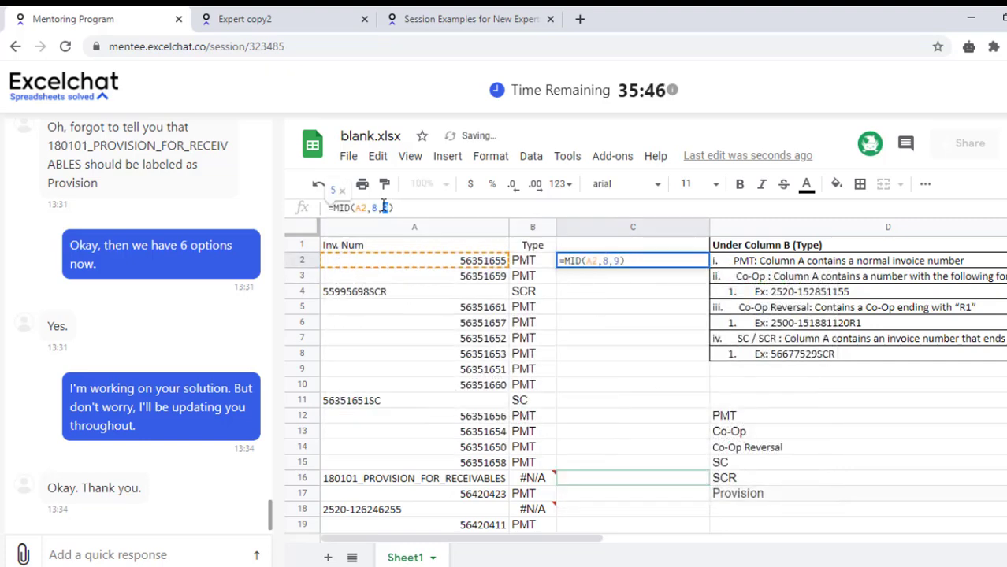
text(17)
key(Return)
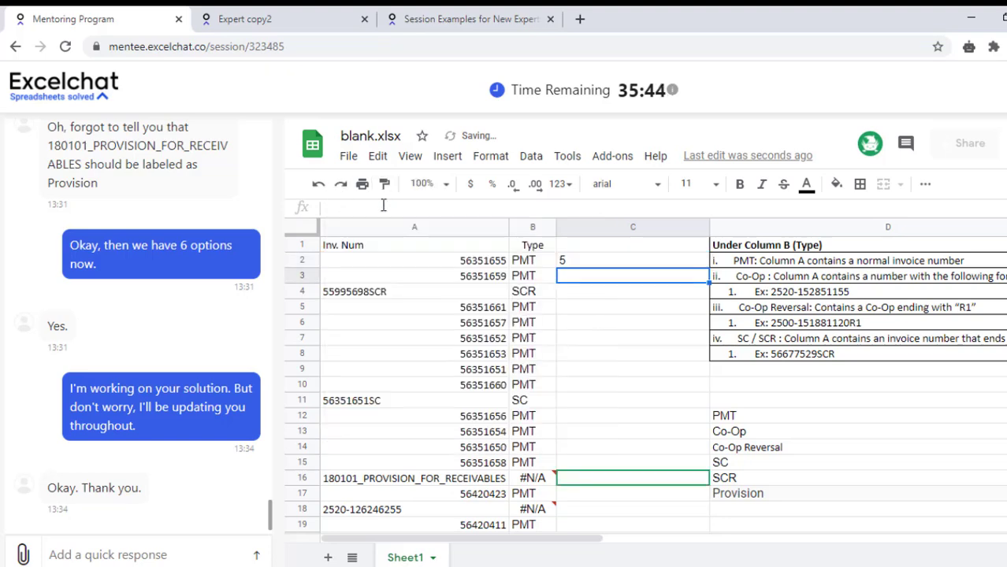
click(627, 262)
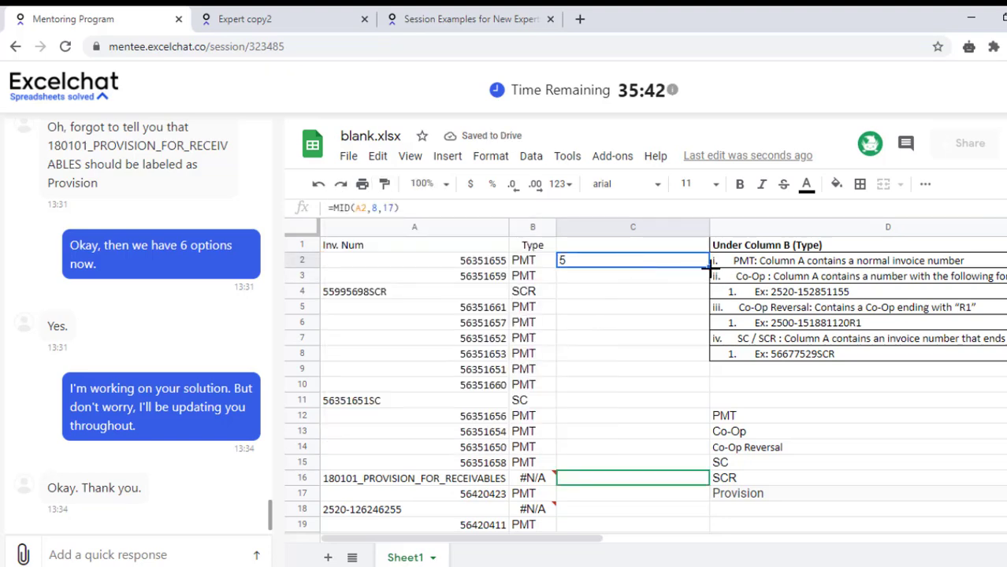
Settle on =MID(A2,8,9) in C2 and fill it down through C17.
drag(708, 268, 638, 488)
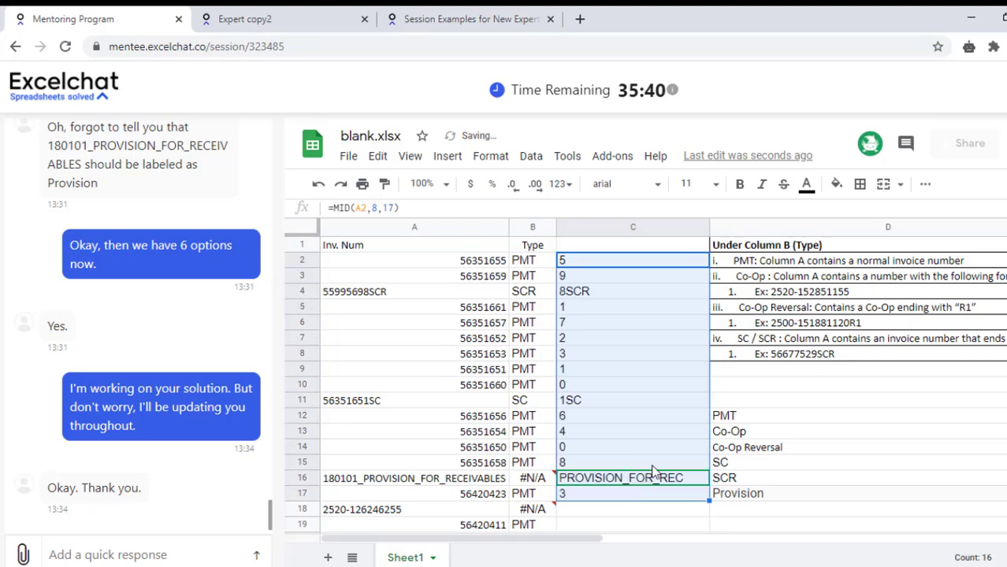
click(620, 265)
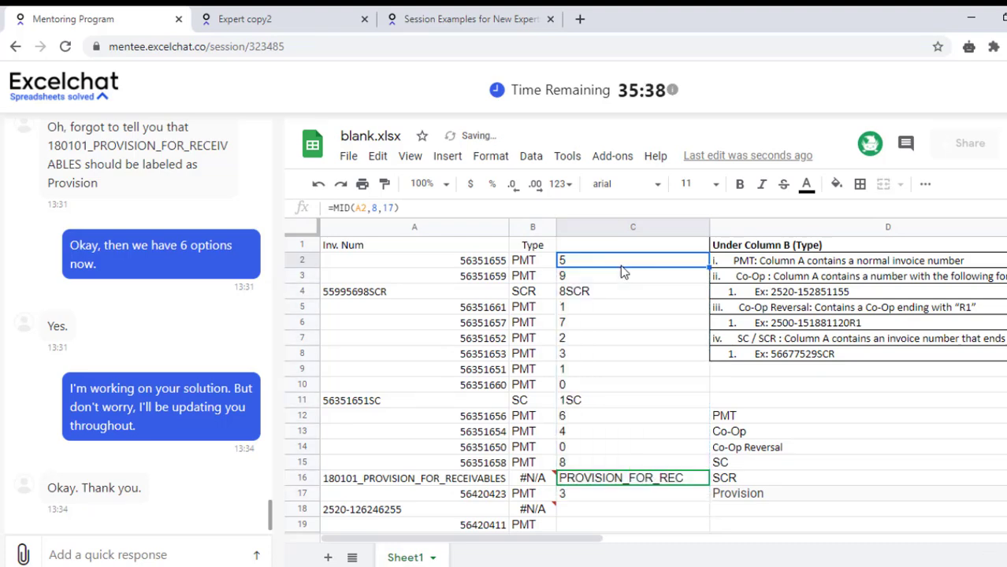
click(392, 207)
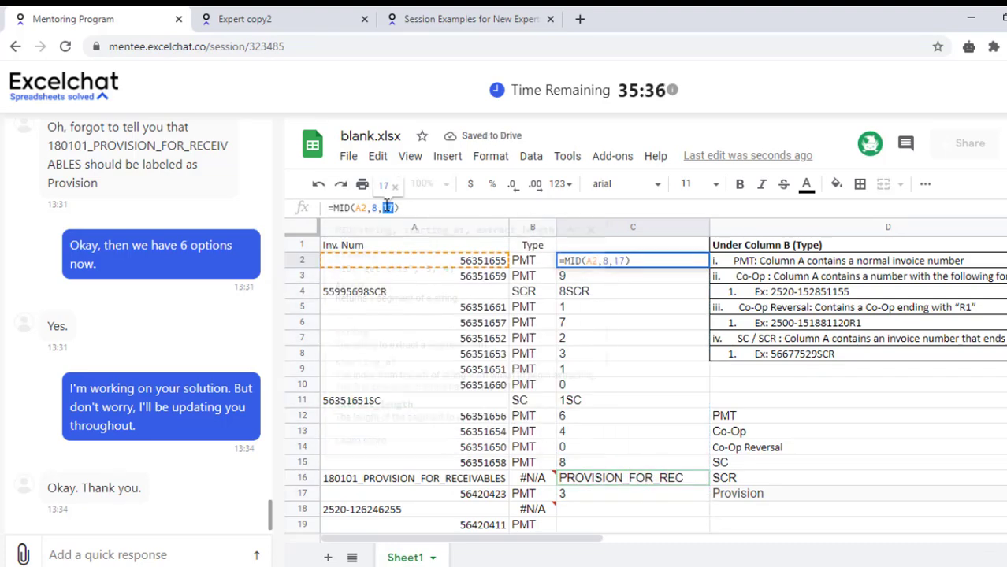
key(Return)
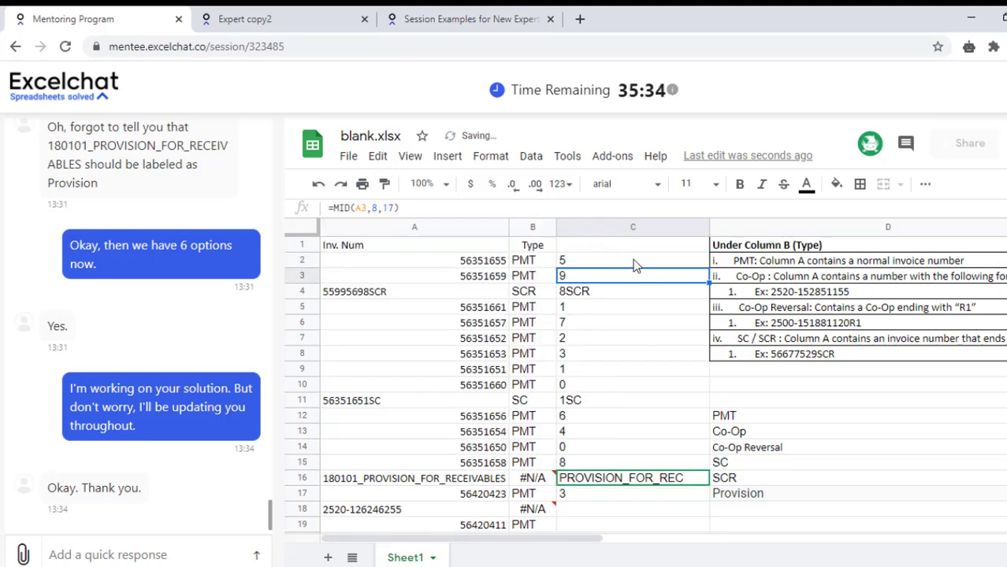
click(633, 260)
drag(709, 267, 652, 493)
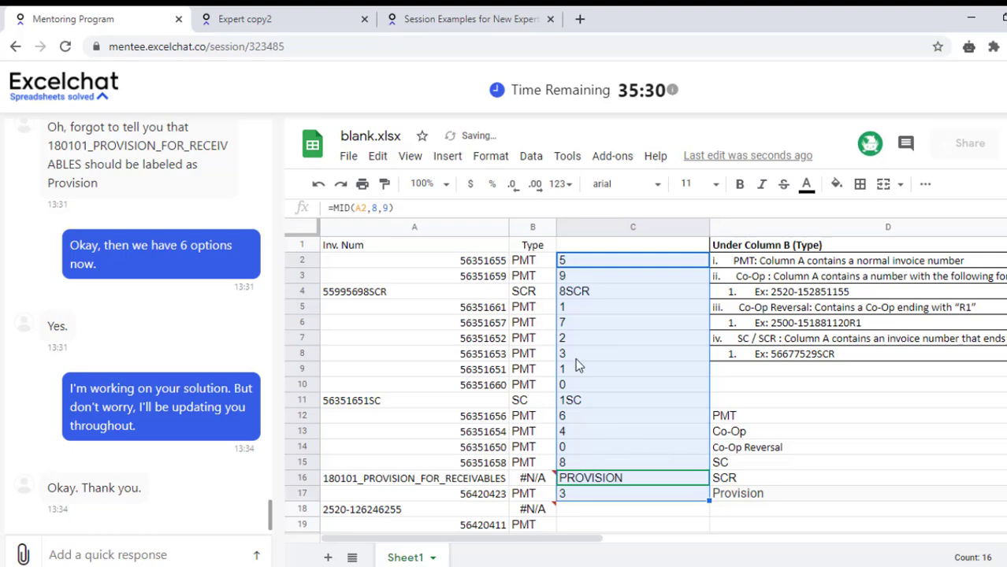
Copy the MID(A2,8,9) expression from C2's formula, leaving the cell unchanged.
click(604, 266)
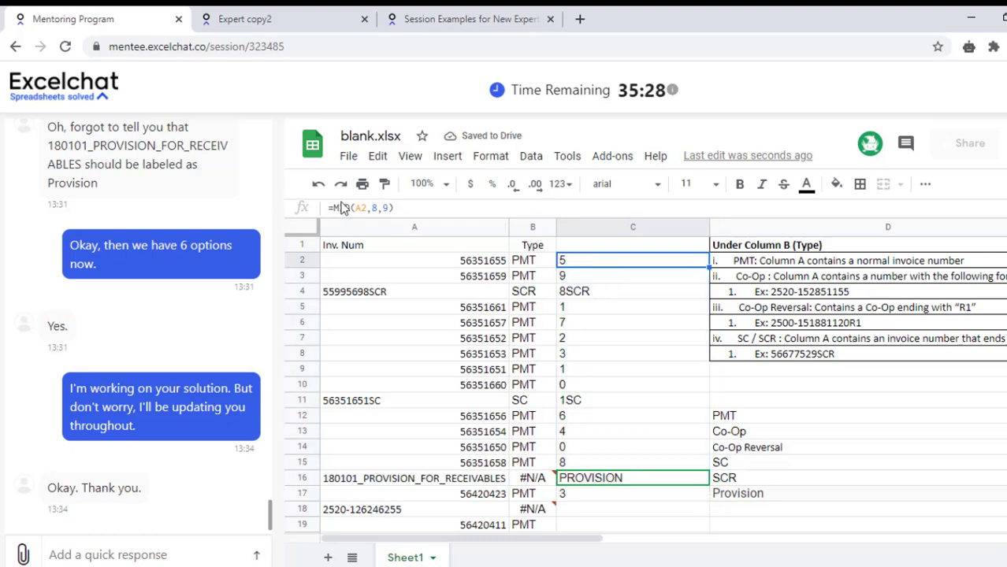
drag(333, 208, 426, 215)
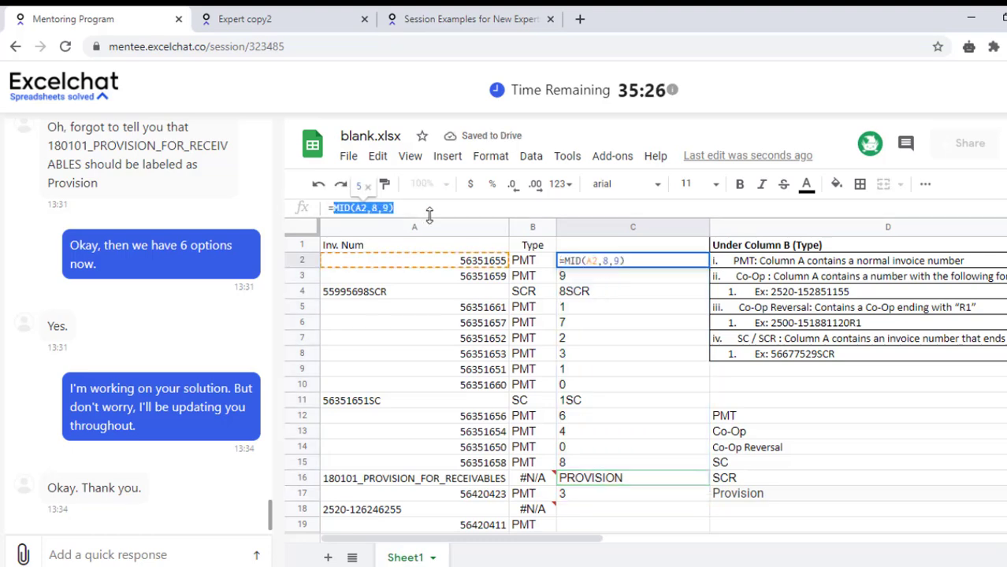
key(Escape)
Append MID(A2,8,9)="provision","Provison" to B2's IFS formula and try to commit it, adjusting parentheses.
click(533, 266)
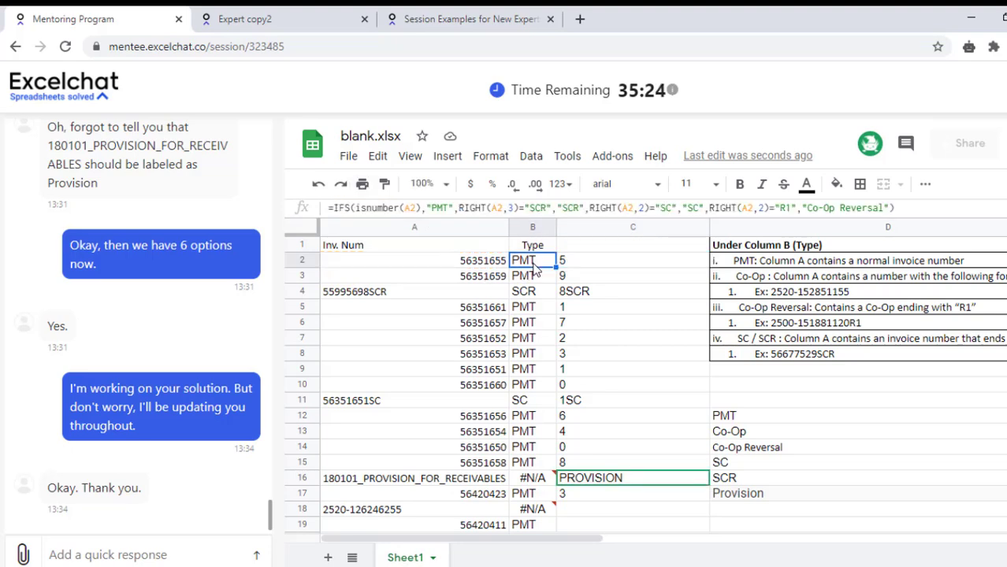
click(888, 207)
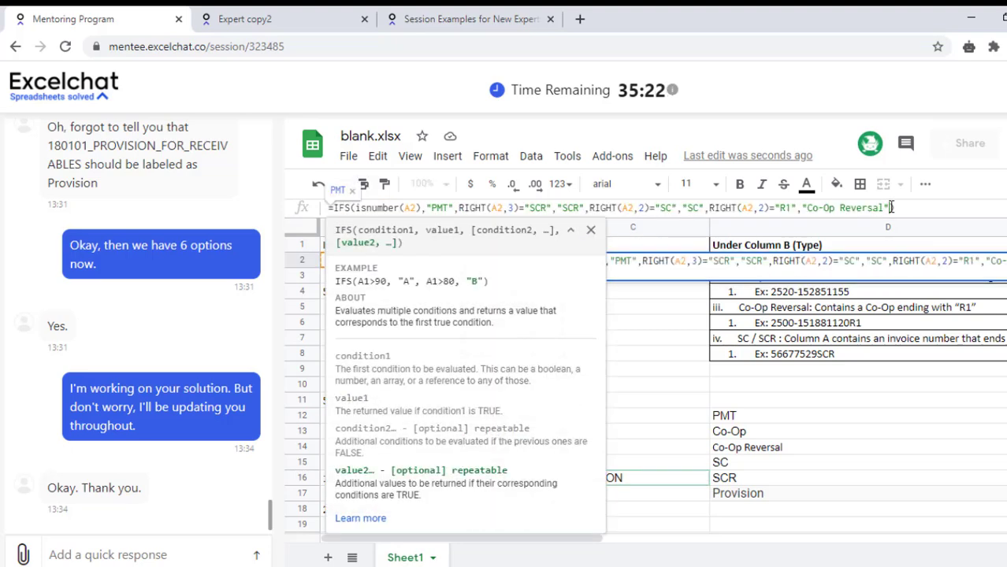
text(,MID(A2,8,9)="r"))
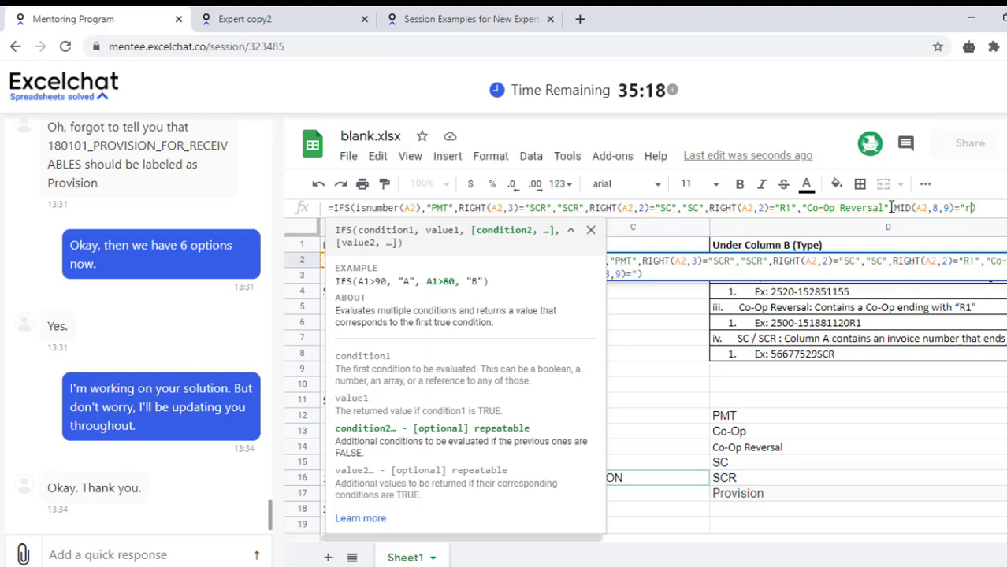
key(BackSpace)
text(pr)
text(vo)
text(si)
text(,)
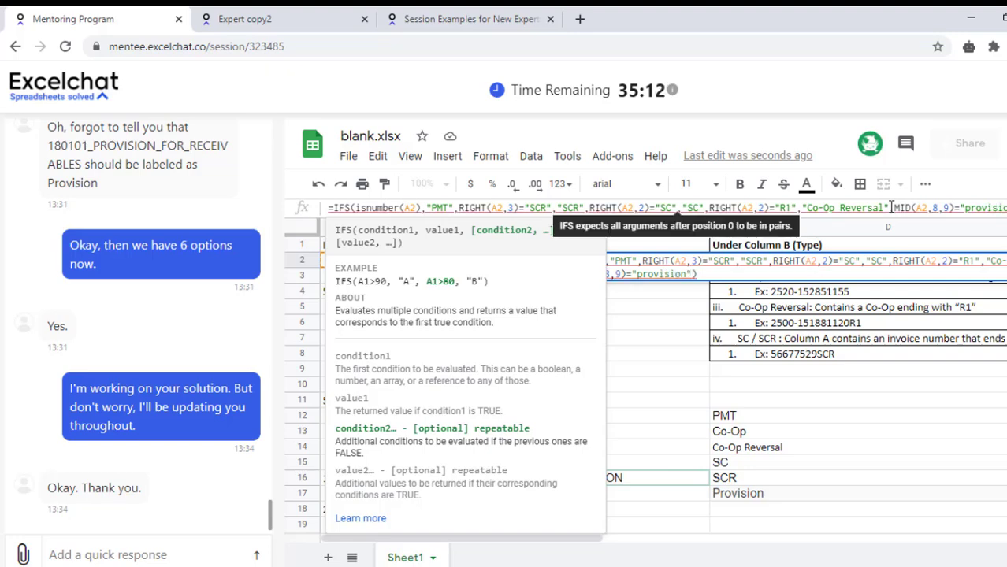
key(BackSpace)
text("P)
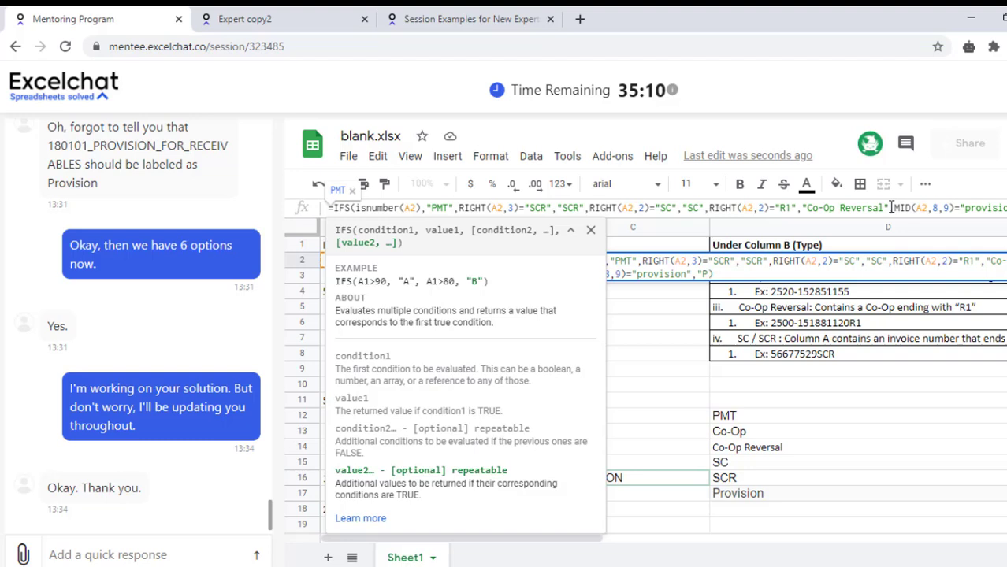
text(rovis)
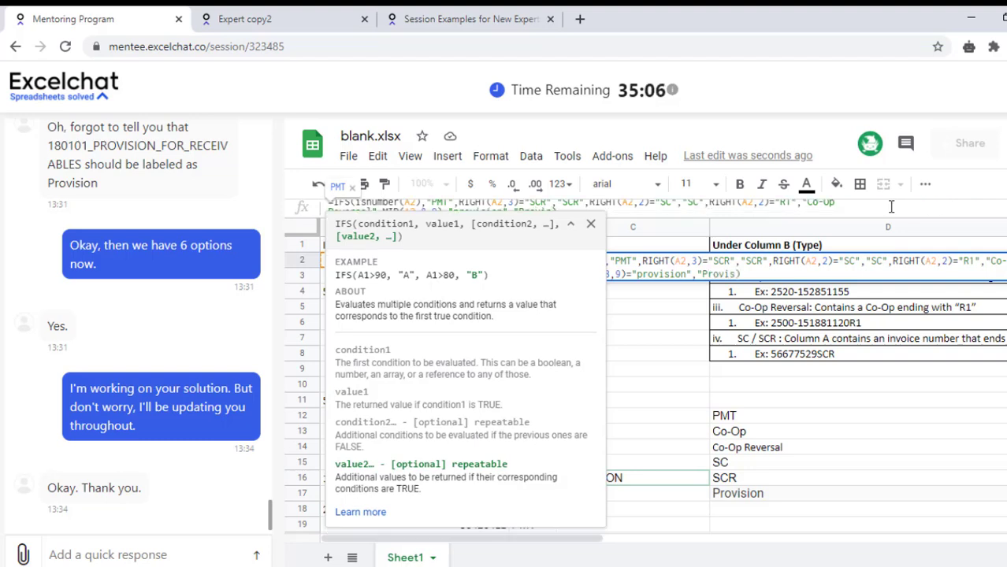
text(o)
text(:)
text())
key(Return)
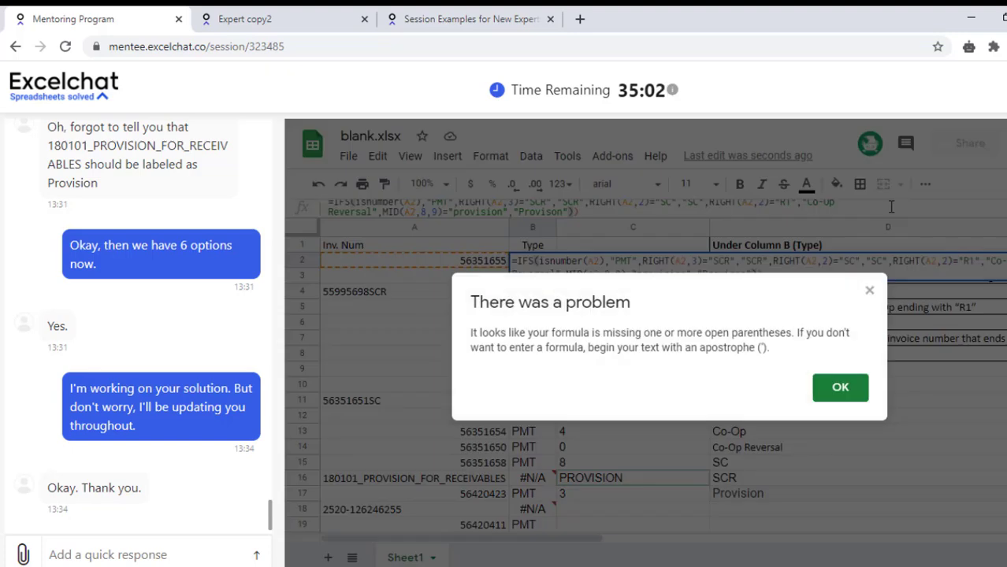
key(Return)
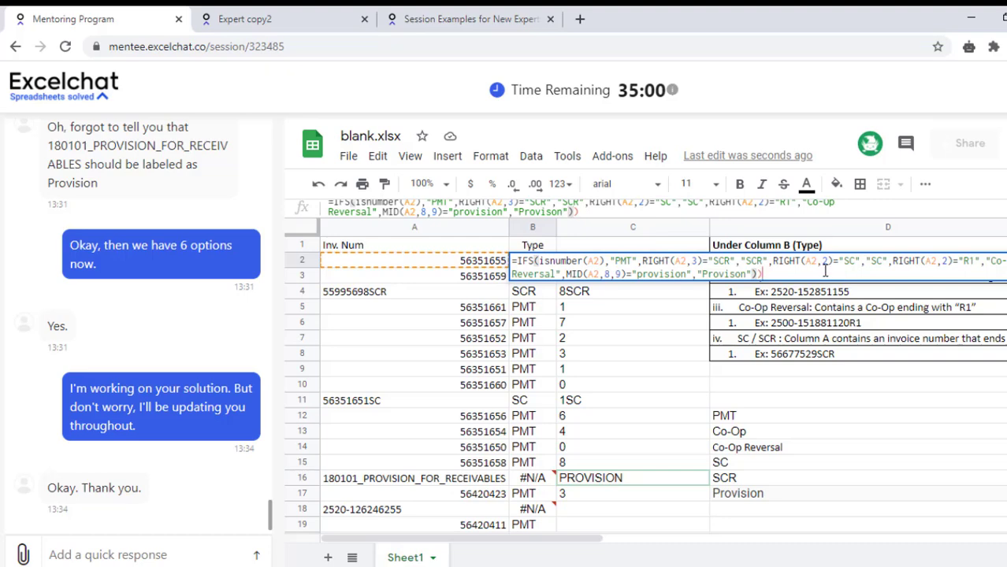
key(BackSpace)
key(Return)
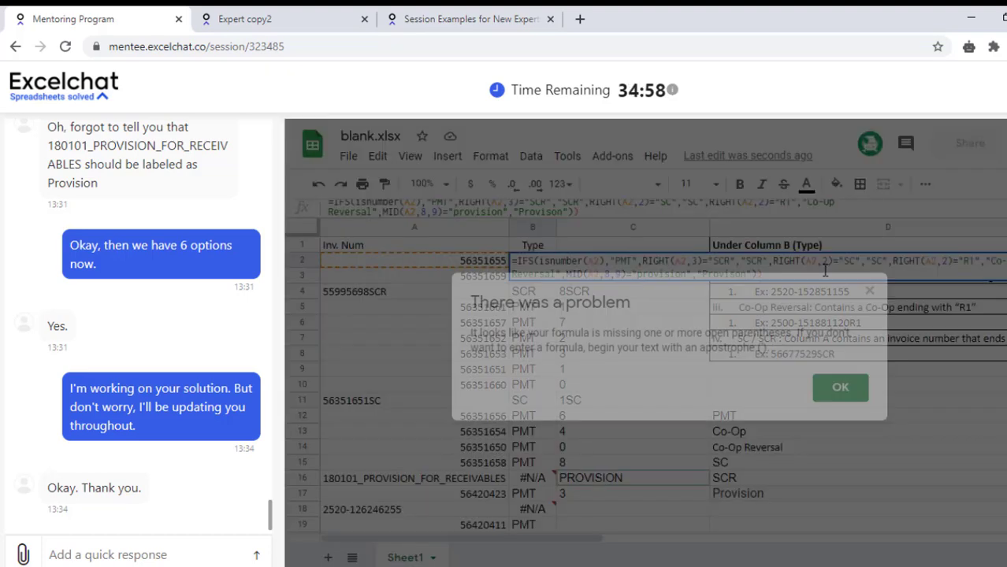
key(Return)
key(Return)
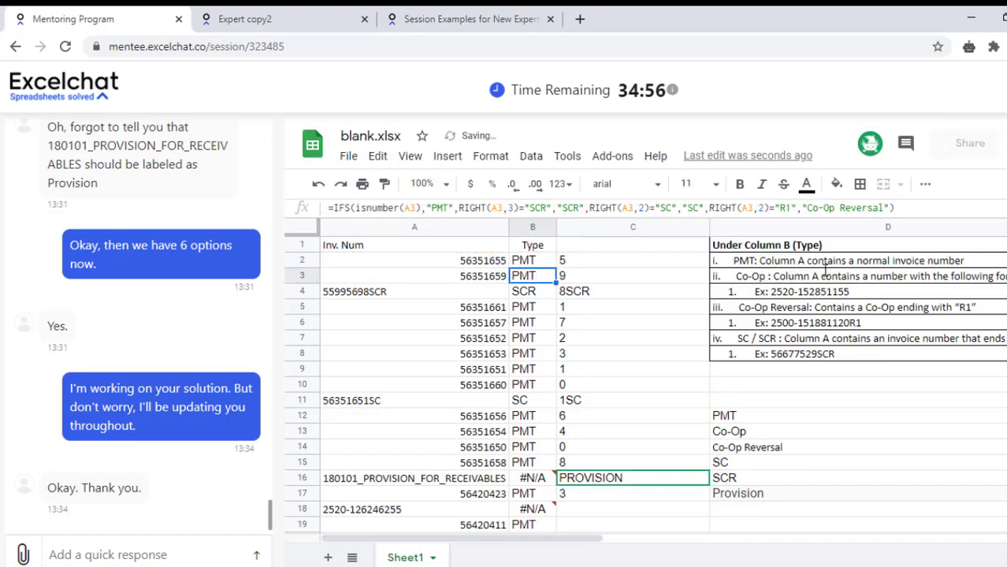
Fill the extended IFS formula from B2 down column B to row 21.
click(528, 262)
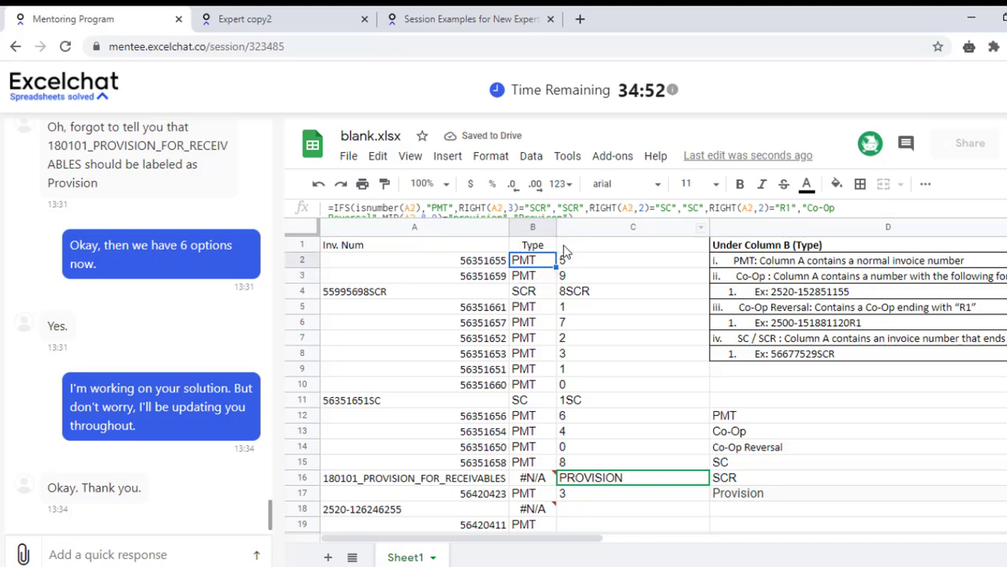
drag(569, 222, 565, 233)
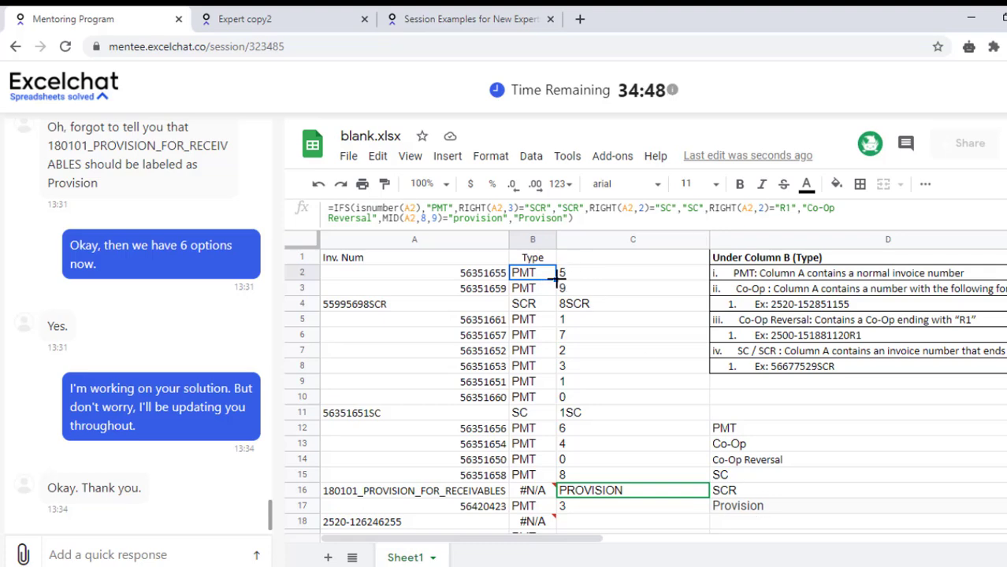
mouse_move(555, 280)
mouse_down()
mouse_move(544, 536)
mouse_move(550, 338)
mouse_up()
click(535, 307)
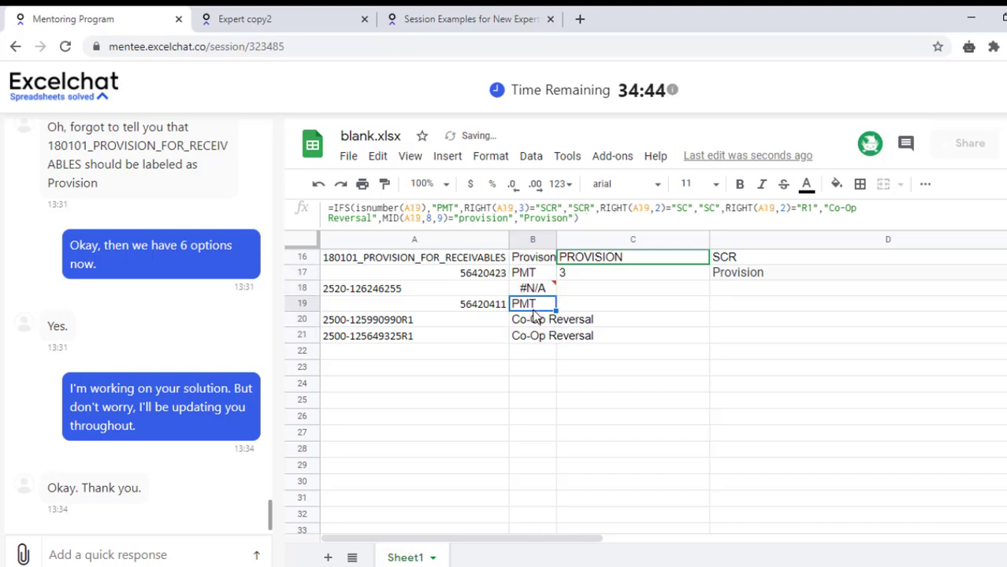
Check the column B results row by row, then review B2's formula and the C2 MID helper.
key(Up)
key(Up)
key(Up)
key(Up)
key(Up)
key(Up)
key(Up)
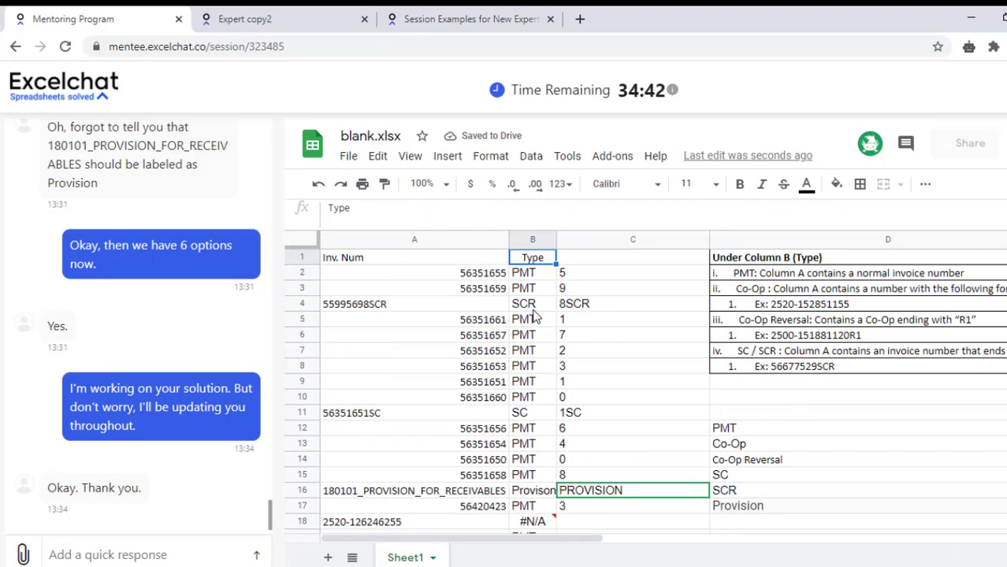
key(Up)
key(Up)
key(Down)
key(Down)
key(Down)
key(Down)
key(Down)
key(Down)
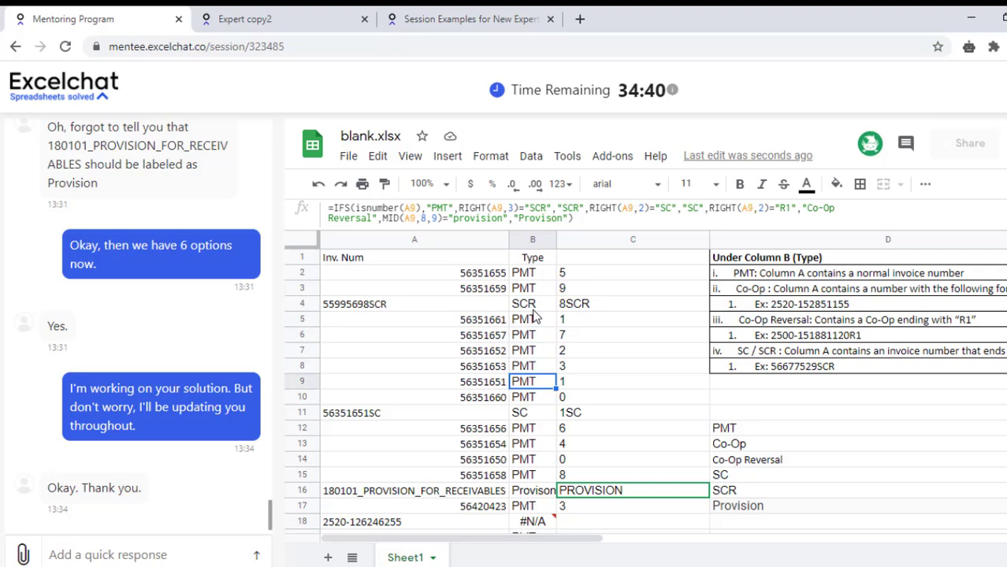
key(Down)
key(Down)
key(ctrl+Up)
key(Down)
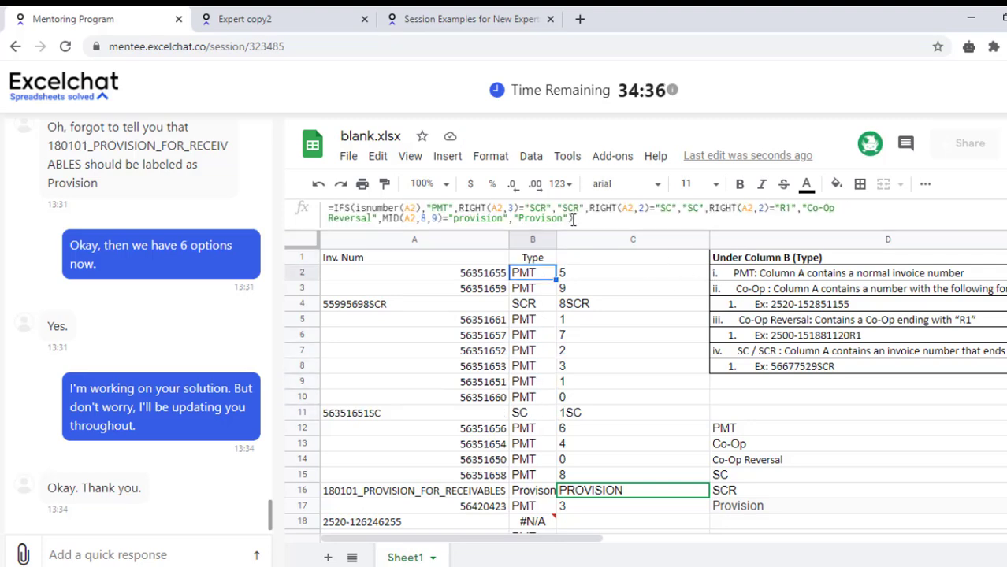
click(603, 221)
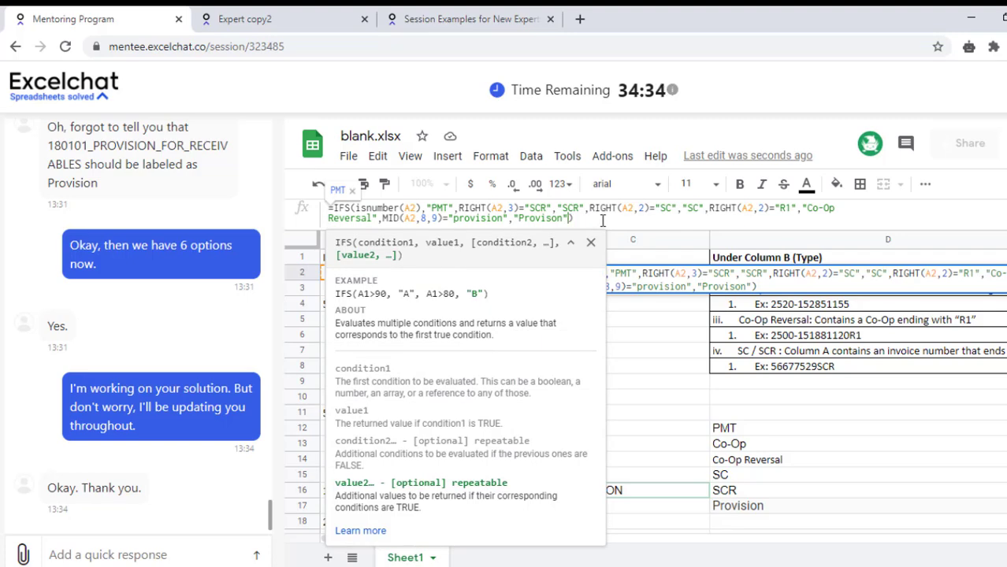
key(Escape)
click(617, 277)
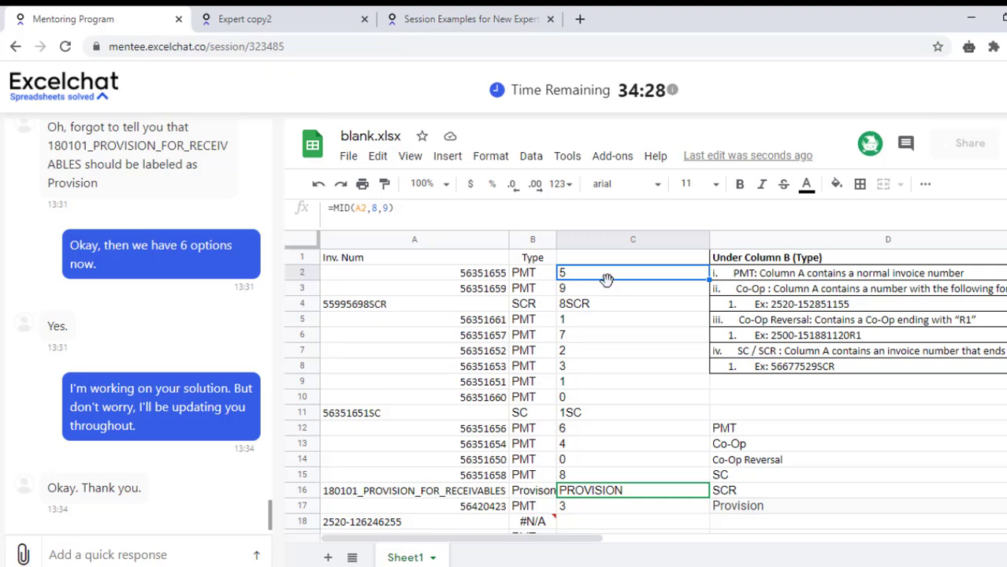
Change C2's helper formula to =MID(A2,5,1) to get each invoice's fifth character.
double_click(374, 208)
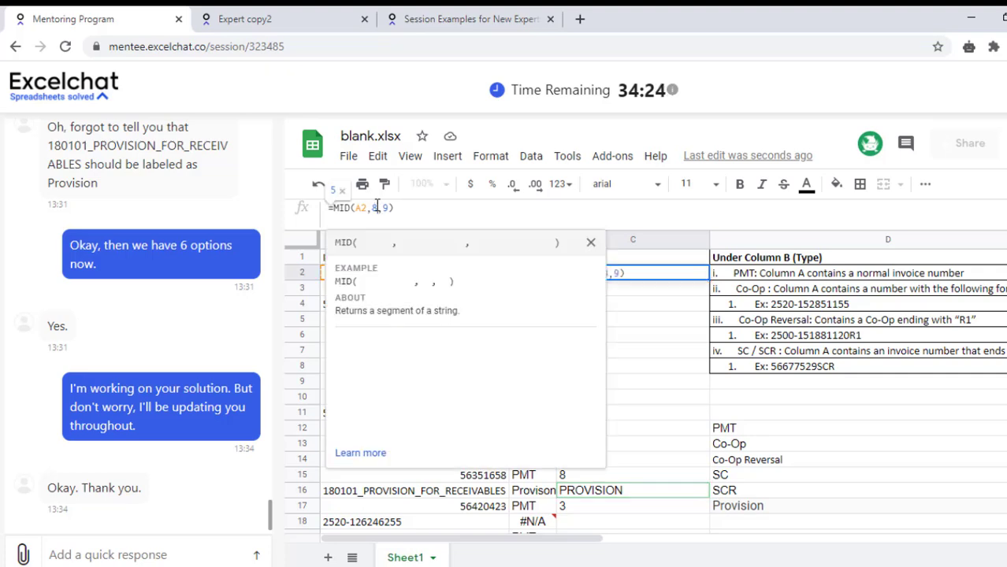
text(8)
text(5)
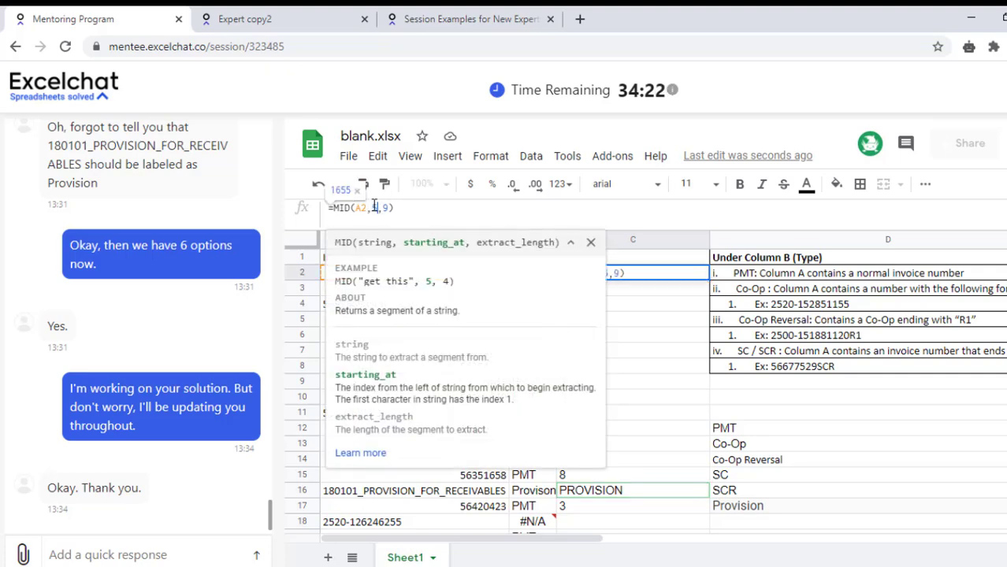
double_click(387, 209)
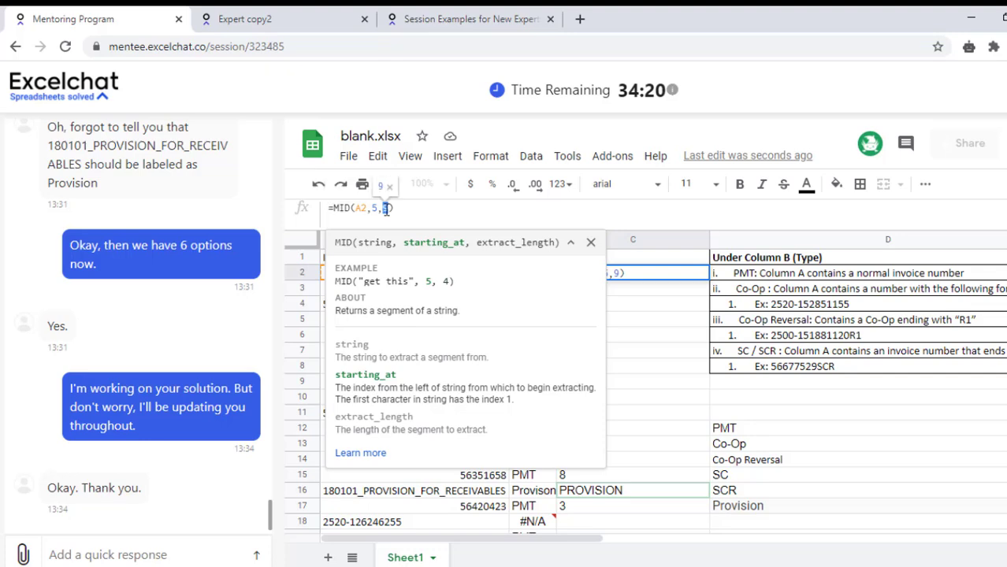
text(1)
key(Return)
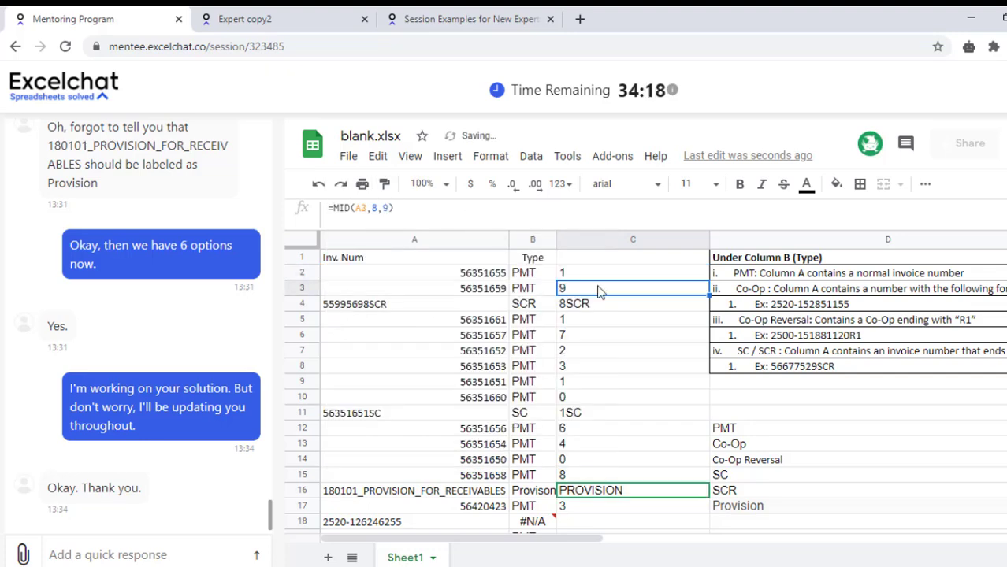
Fill =MID(A2,5,1) down column C to row 18.
click(603, 275)
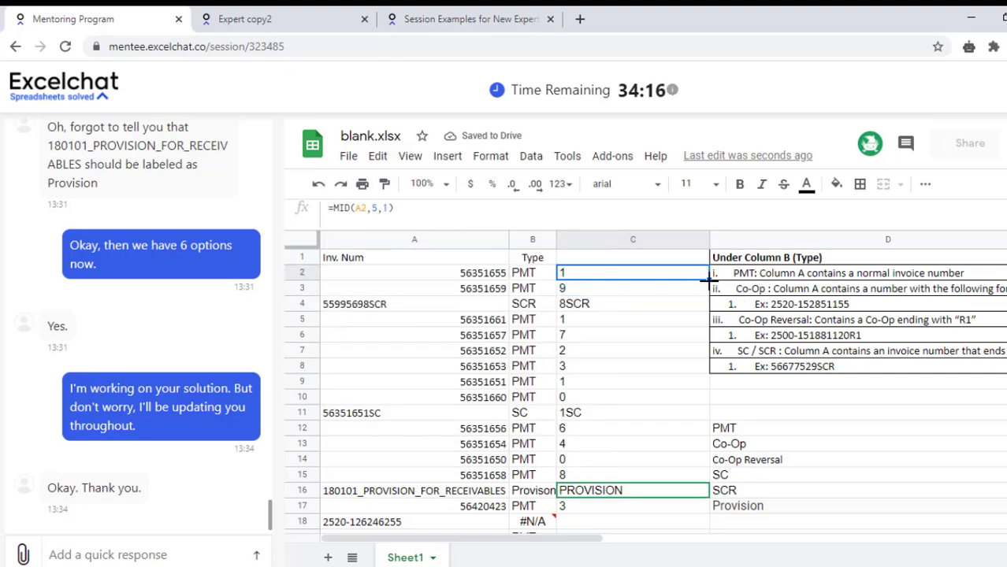
drag(708, 280, 634, 521)
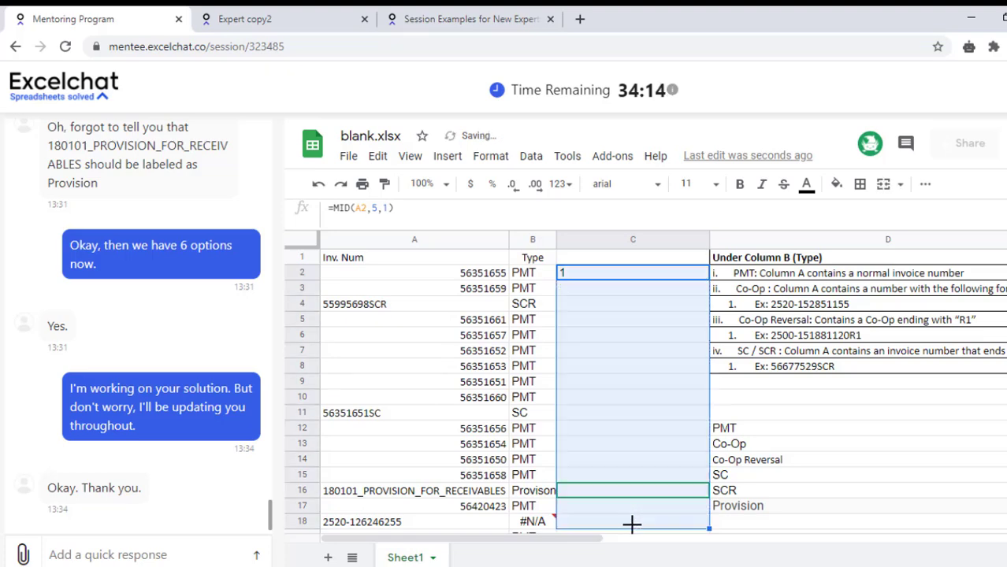
click(587, 274)
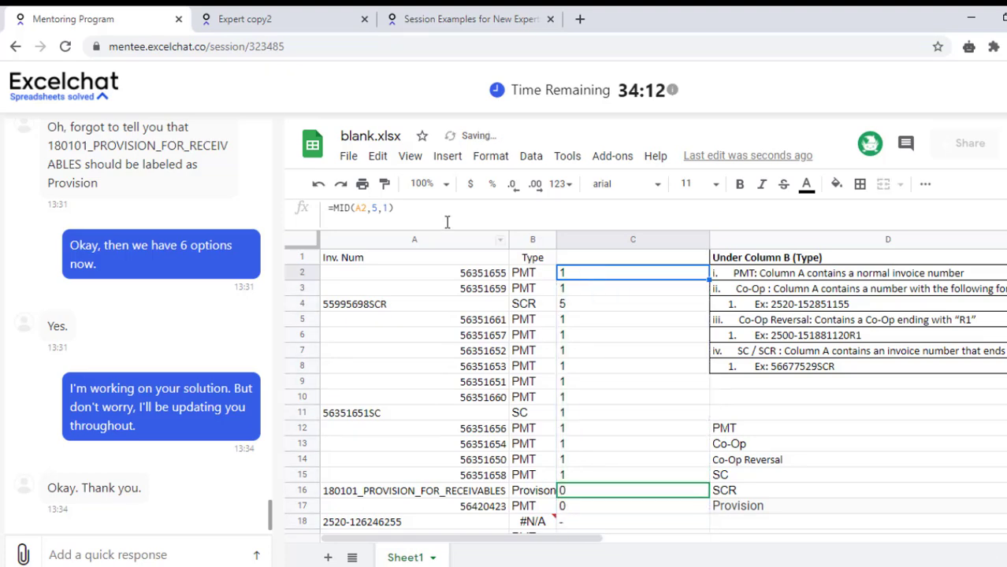
drag(394, 208, 337, 210)
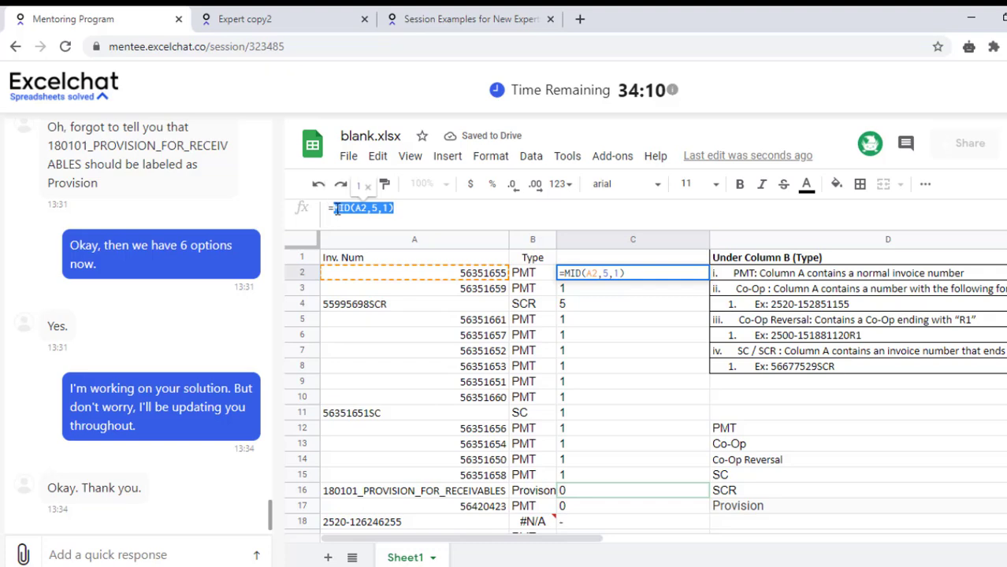
key(Escape)
Append ,MID(A2,5,1)="-","Co-Op" to B2's IFS formula and fill it down to B21.
click(528, 276)
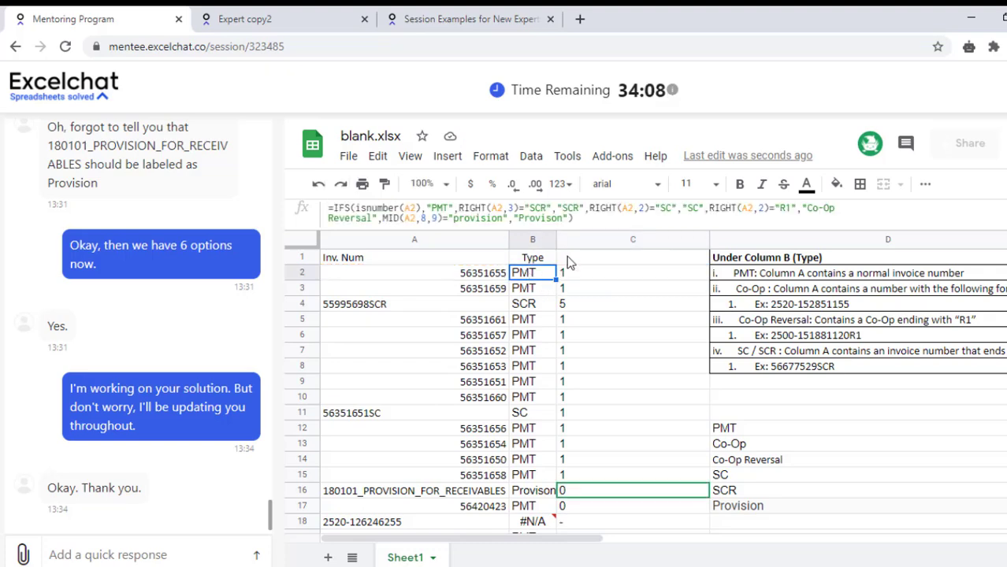
click(571, 218)
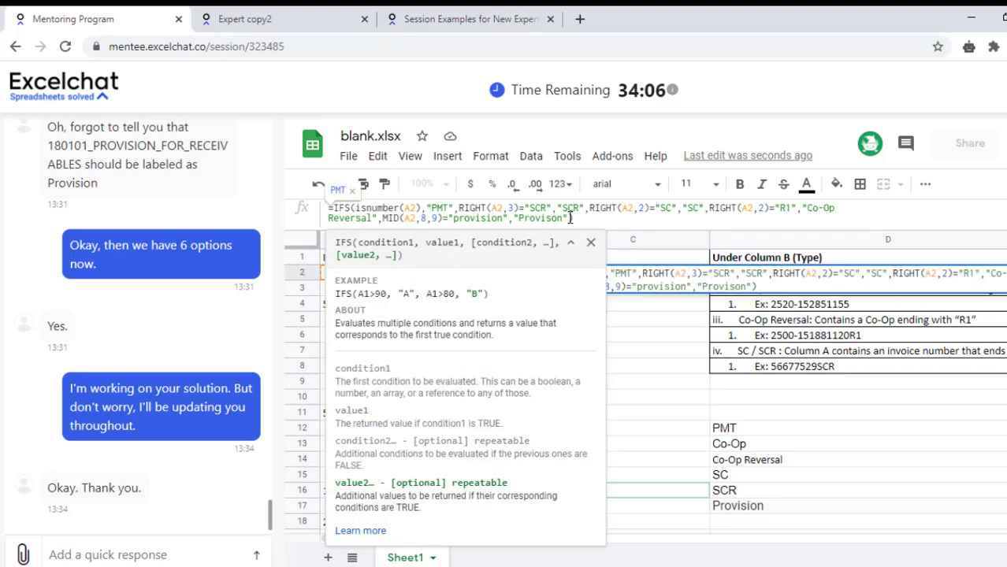
text(,MID(A2,5,1))
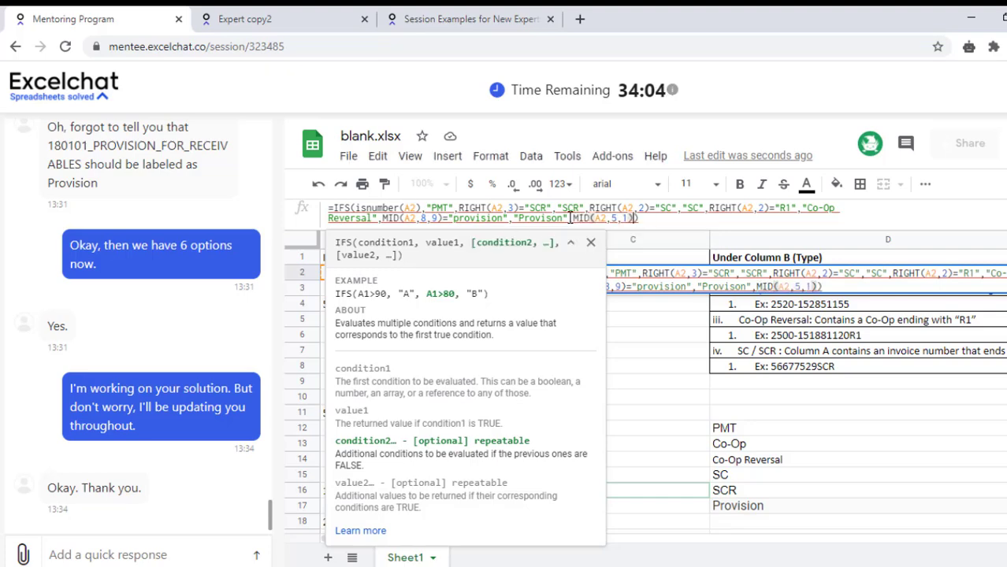
text(="-)
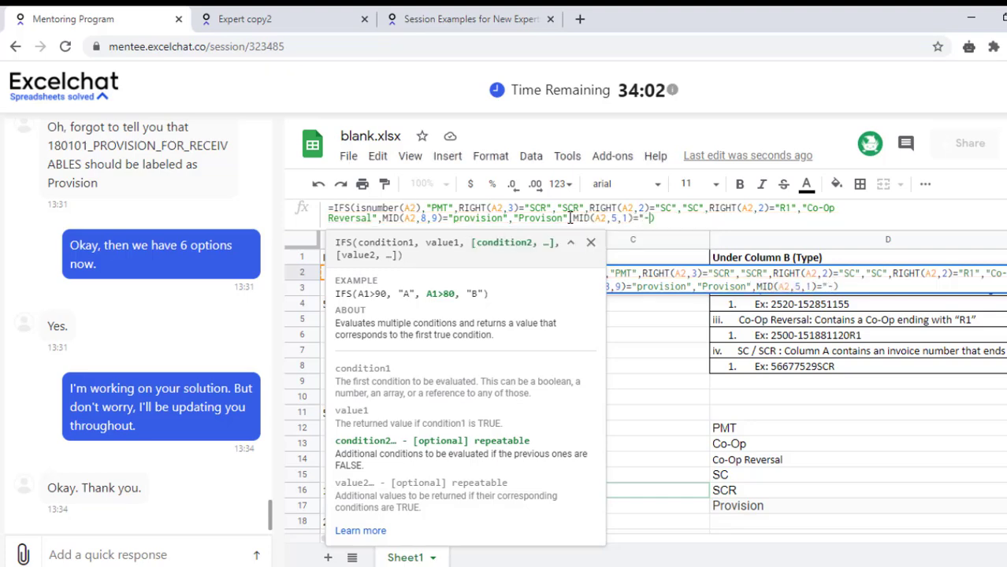
text(")
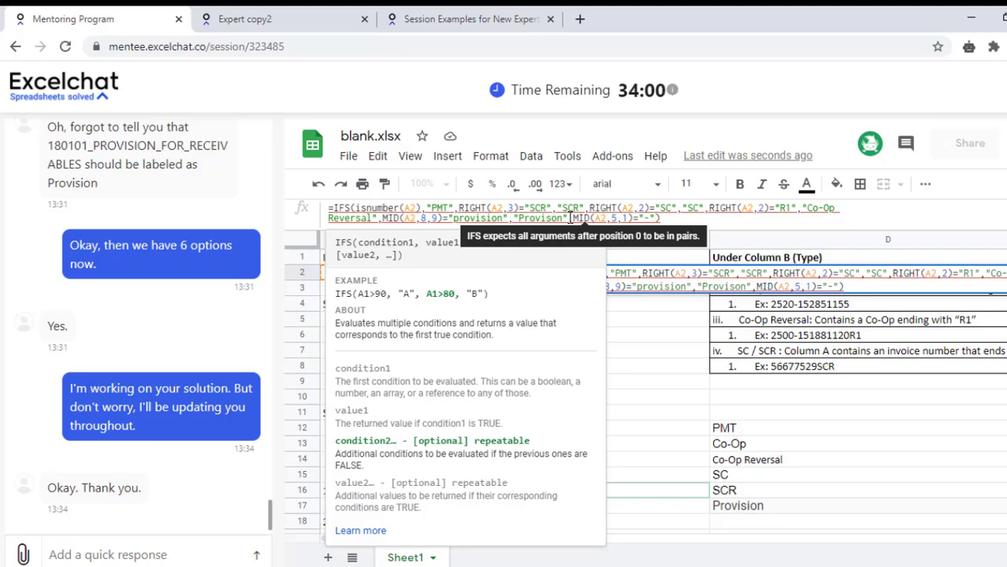
text(,)
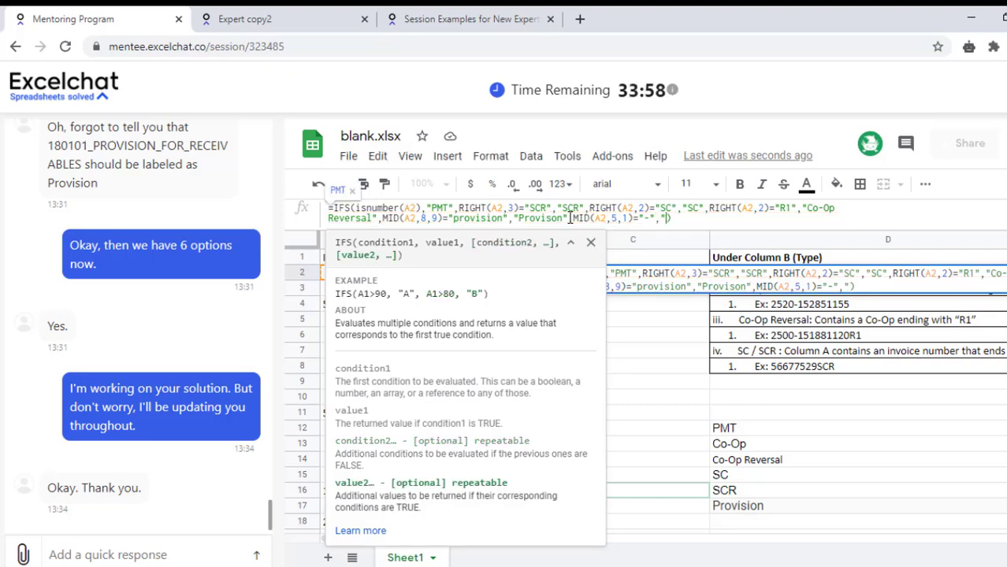
text("Co-Op)
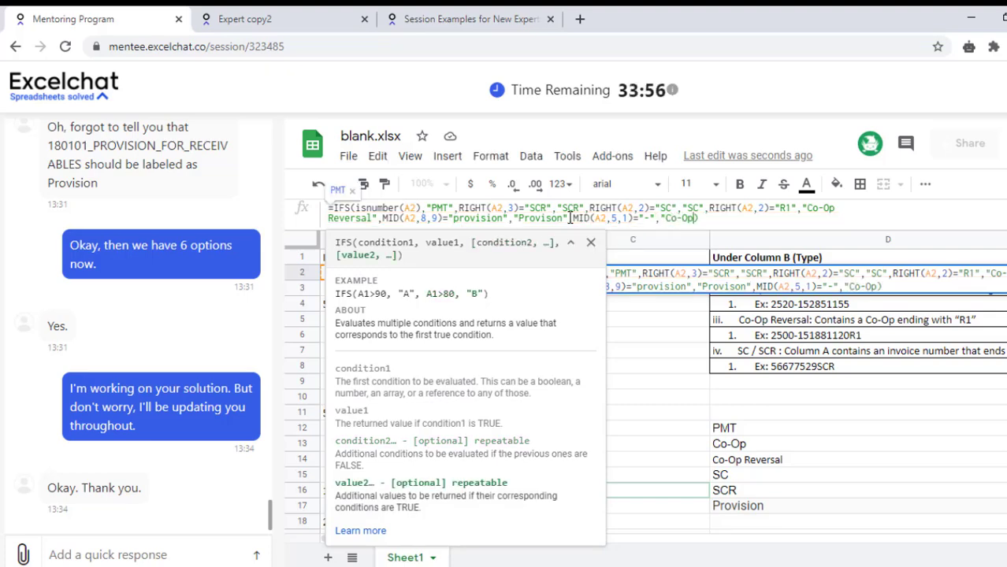
text(")
key(Return)
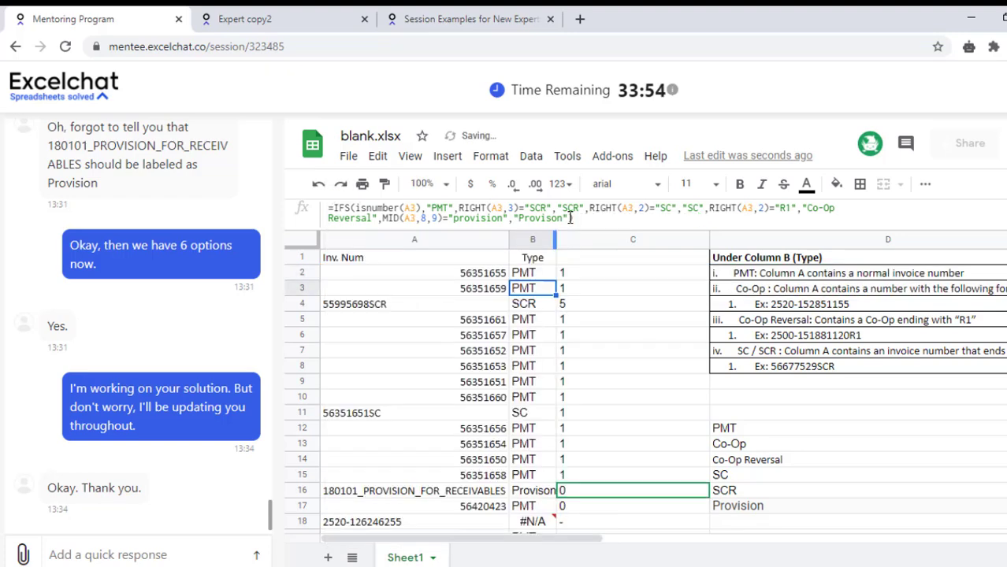
click(541, 276)
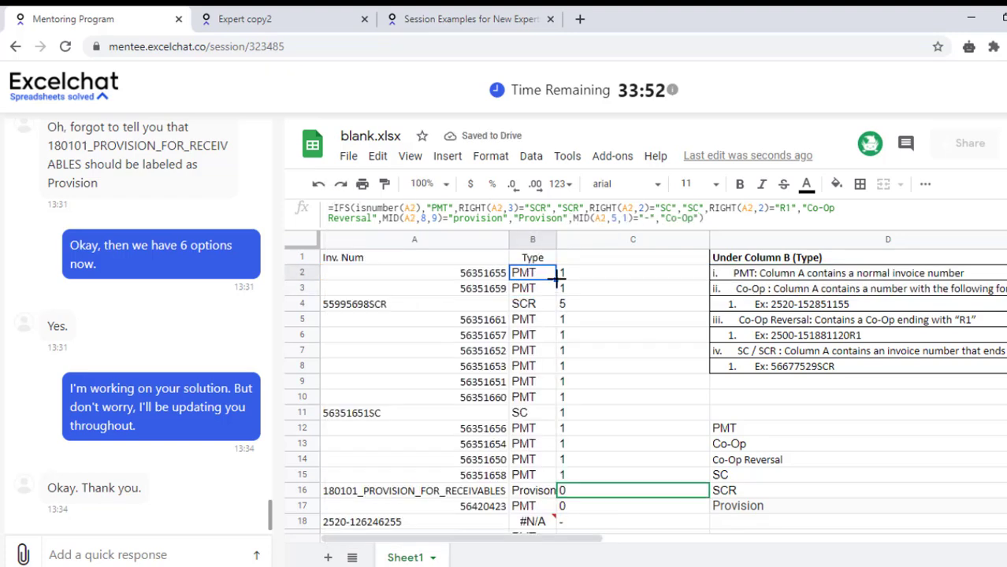
drag(554, 280, 541, 440)
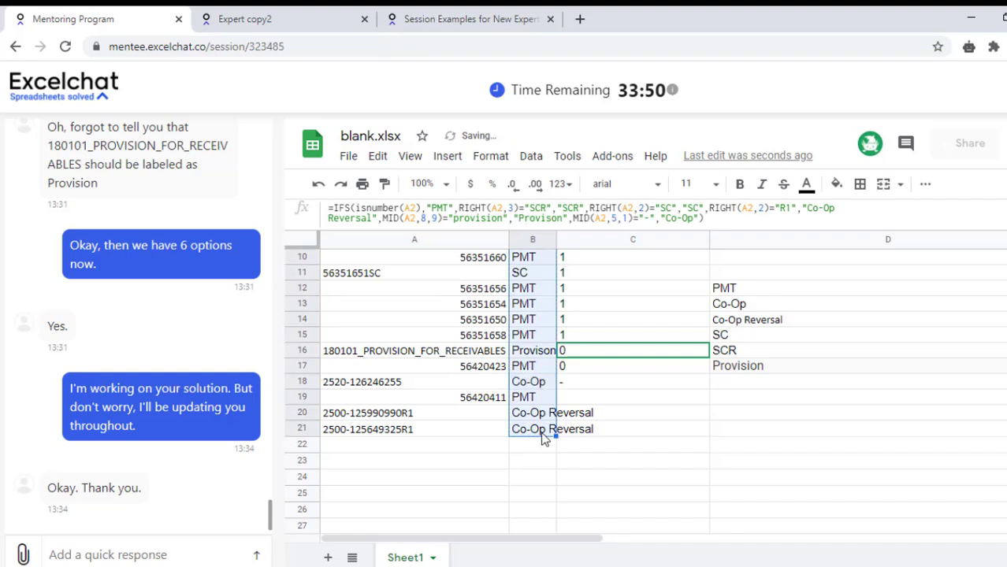
Clear helper column C and the type-name list in D12:D17.
click(635, 386)
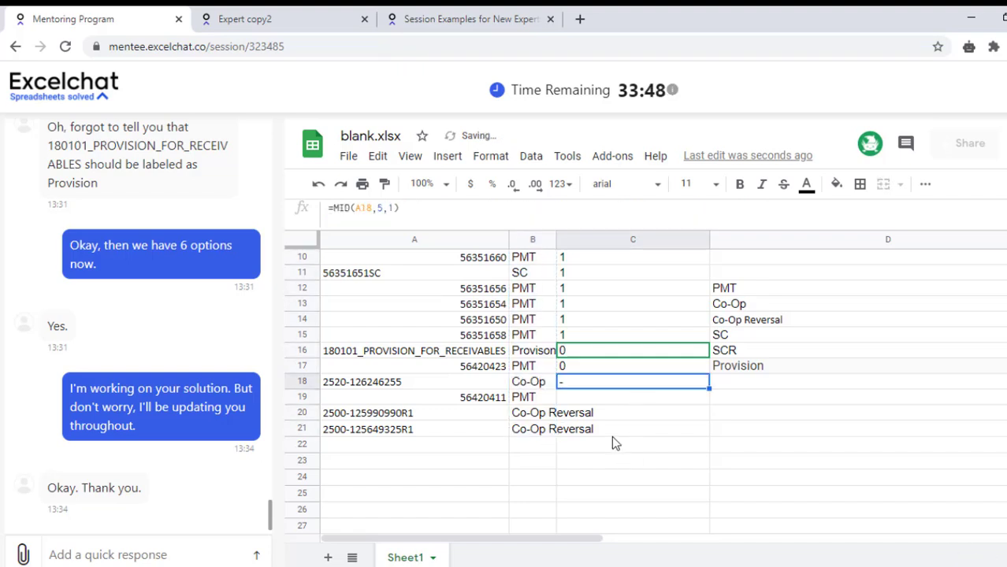
mouse_move(611, 430)
mouse_down()
mouse_move(617, 205)
mouse_move(619, 271)
mouse_up()
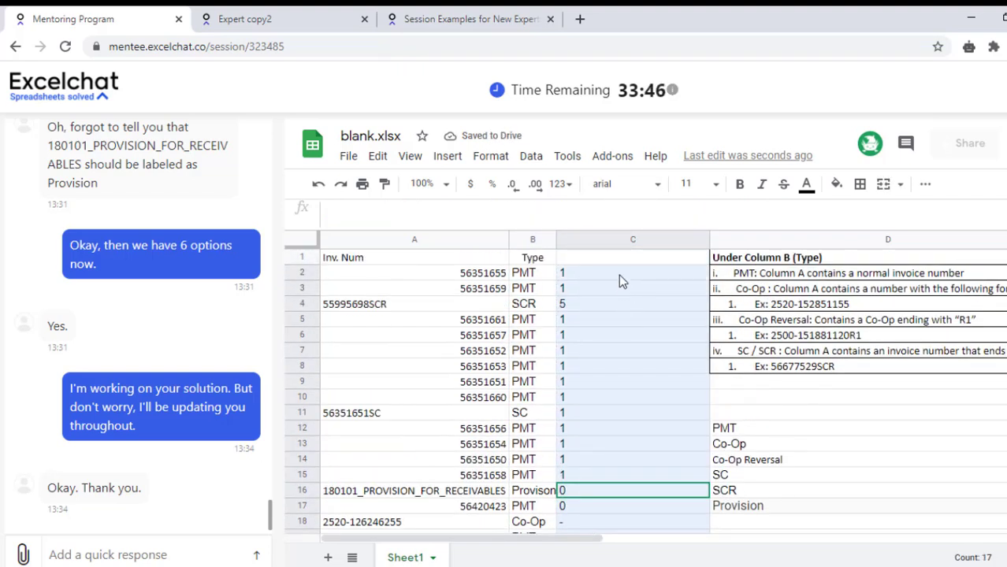
key(Delete)
drag(737, 444, 741, 506)
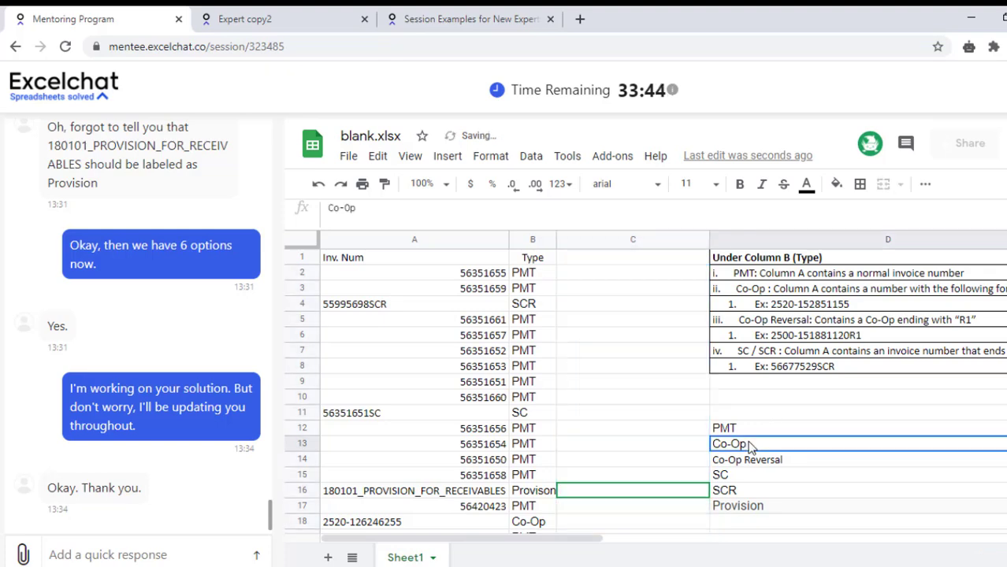
drag(729, 428, 742, 505)
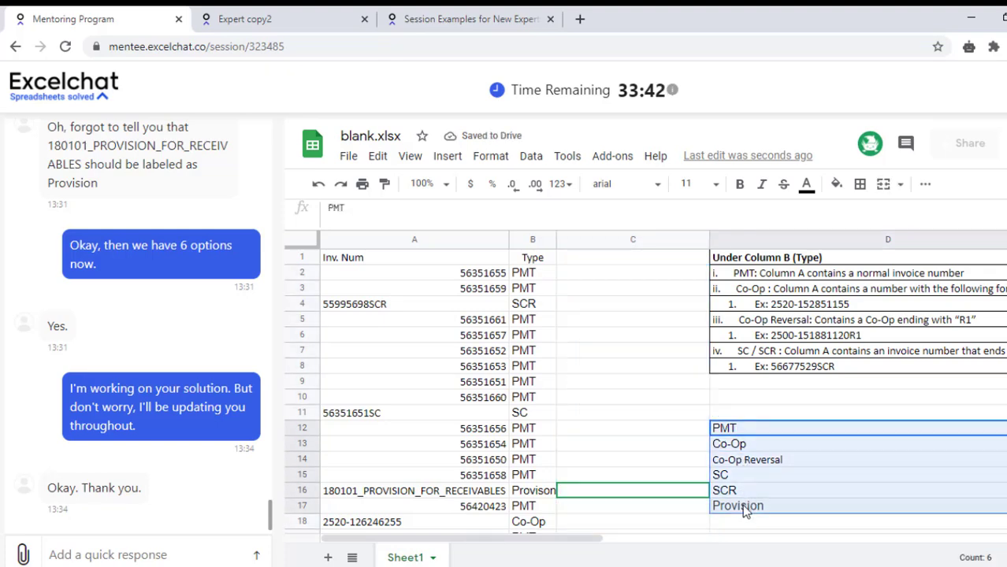
key(Delete)
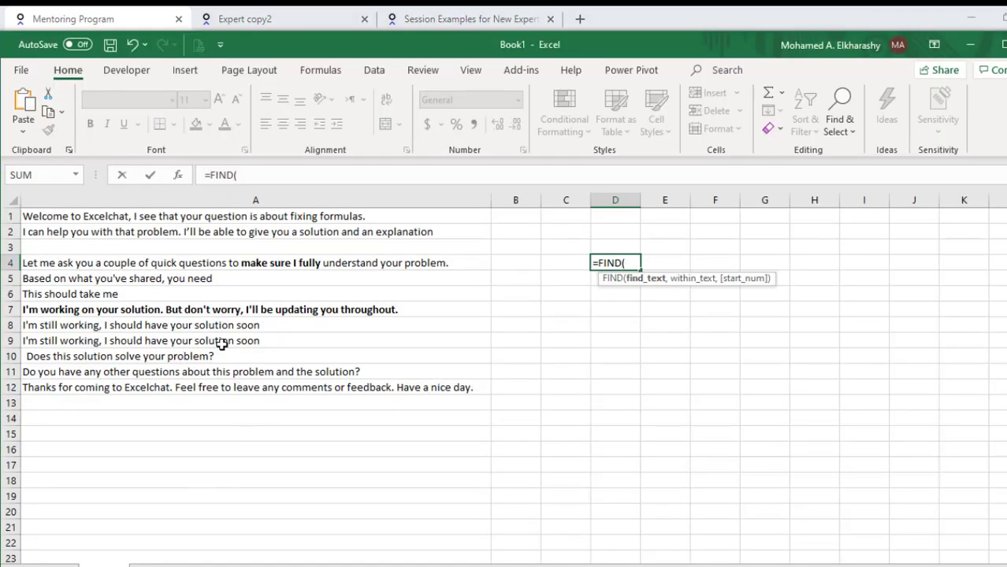
Cancel the unfinished FIND formula and discard a started chat greeting.
click(217, 337)
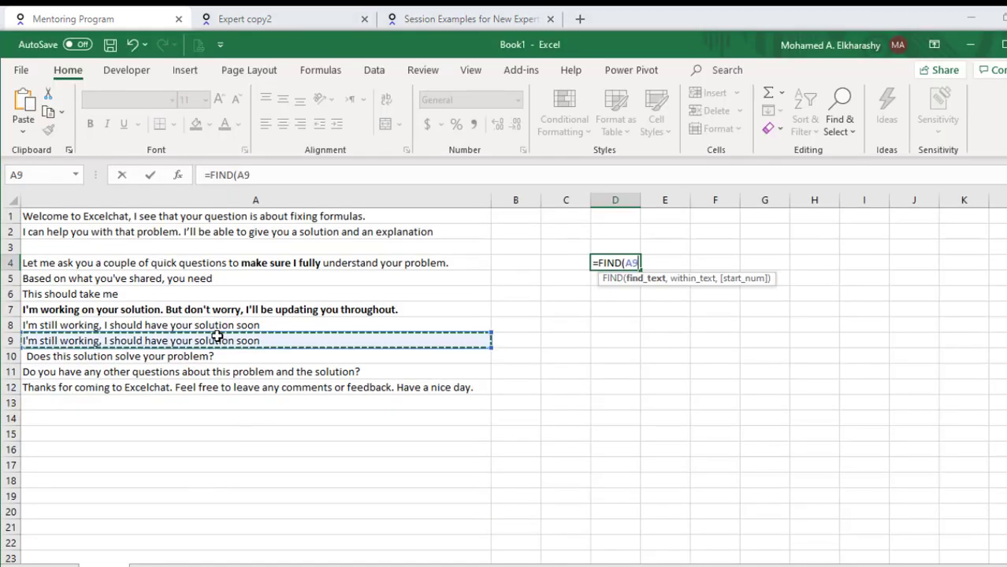
key(Escape)
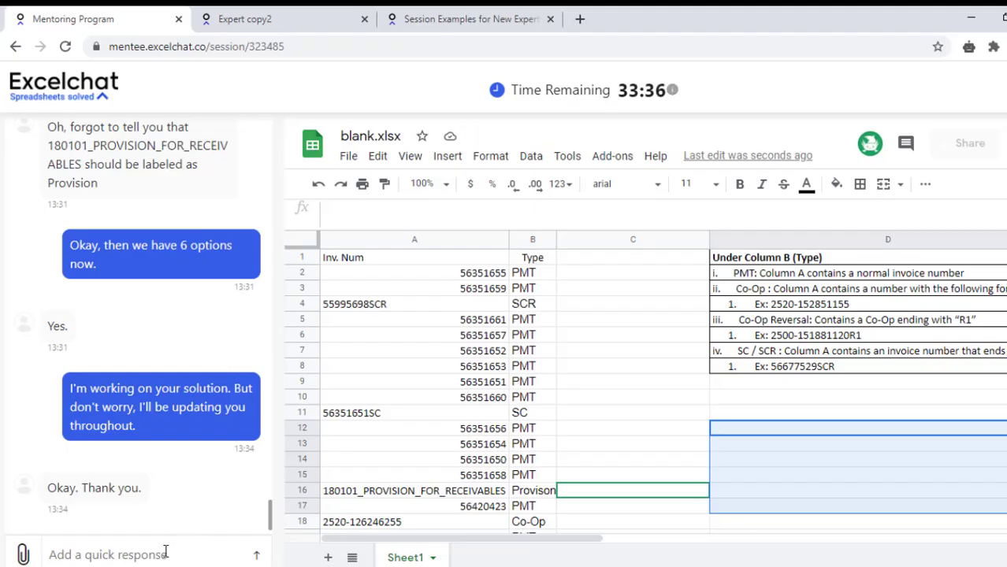
text(He)
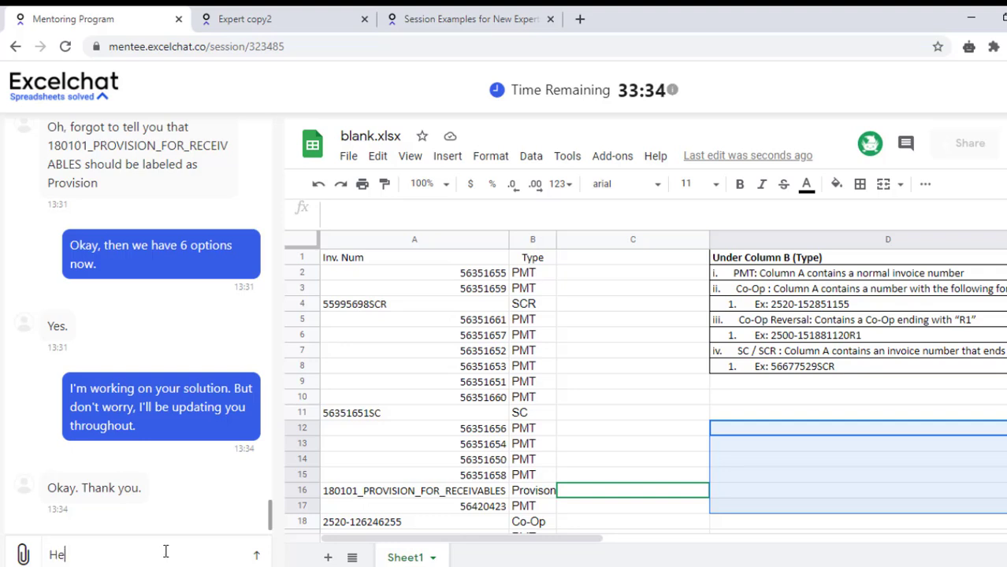
text(llo)
key(BackSpace)
key(BackSpace)
key(BackSpace)
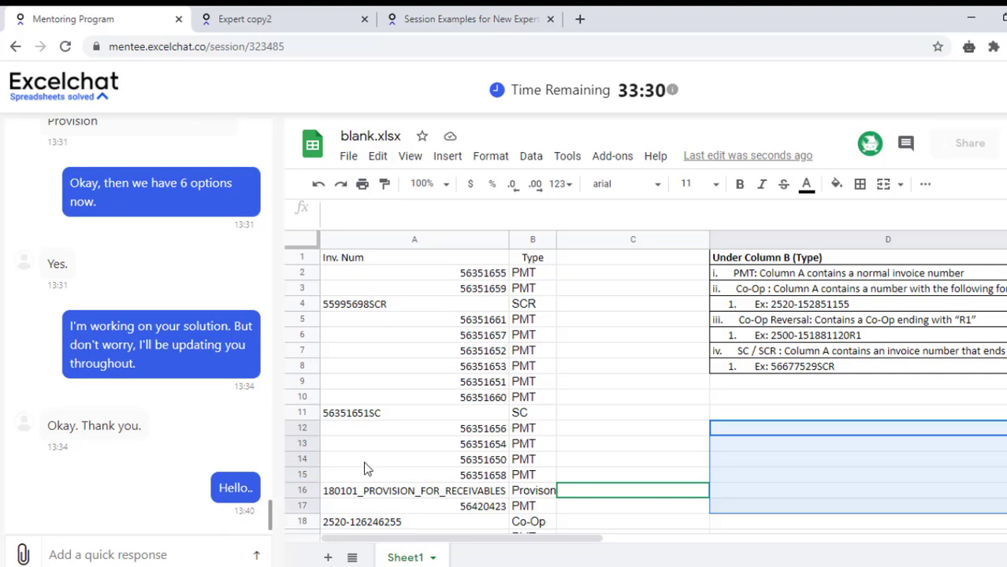
click(493, 344)
click(613, 319)
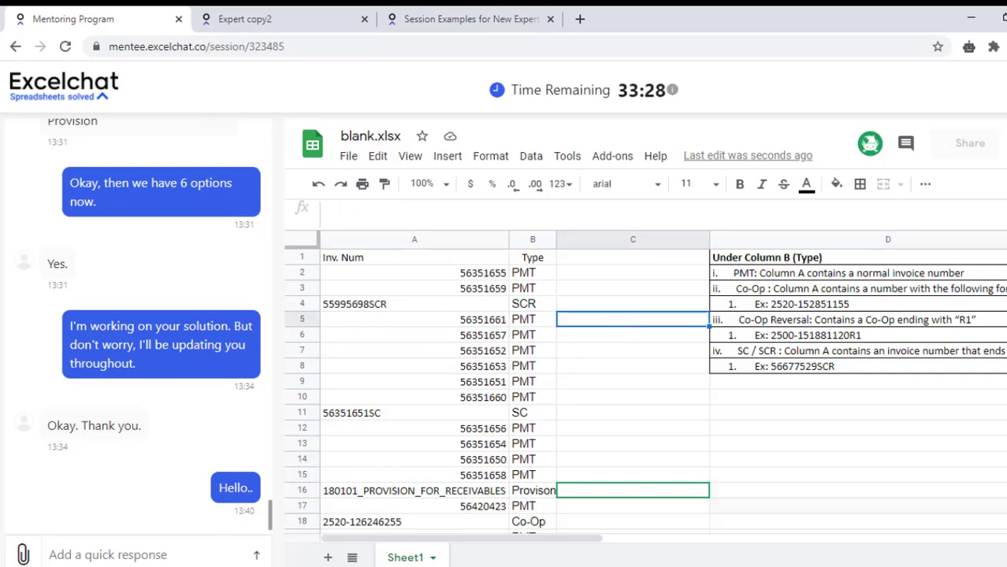
Send the client 'Can you please check the values in column B?' and show B2 and B5.
click(123, 554)
text(Ca)
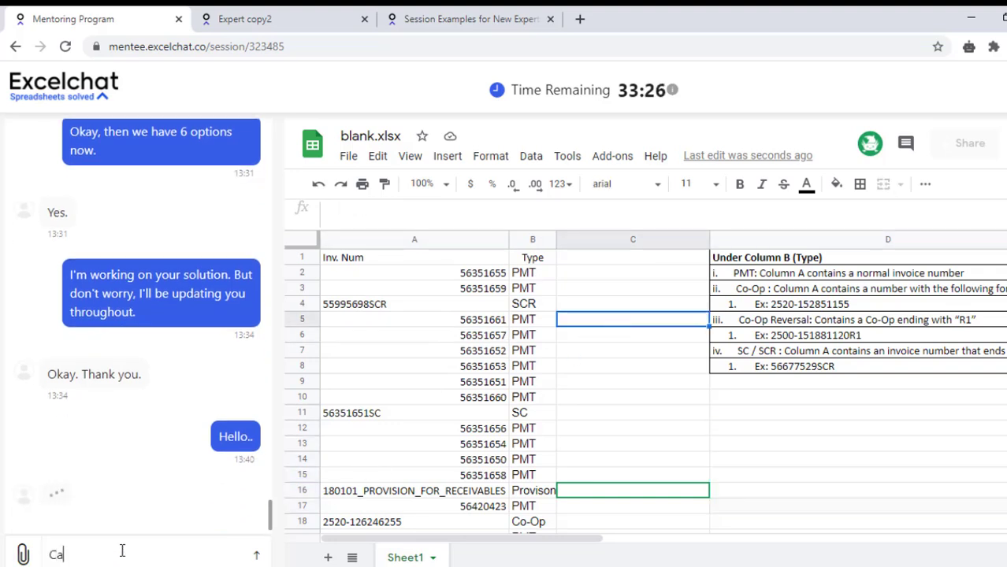
text(n you plea)
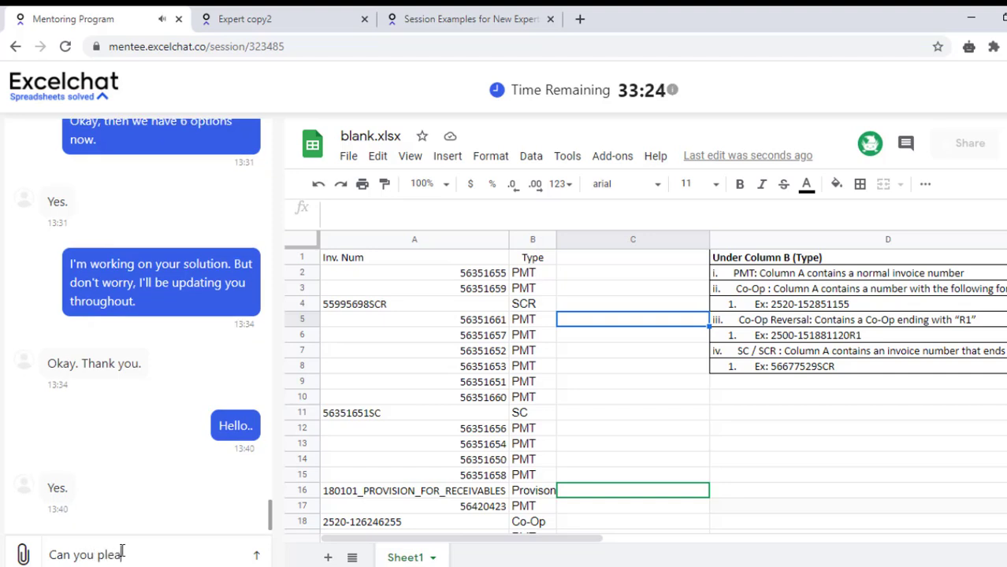
text(se chec)
text(k the c)
key(BackSpace)
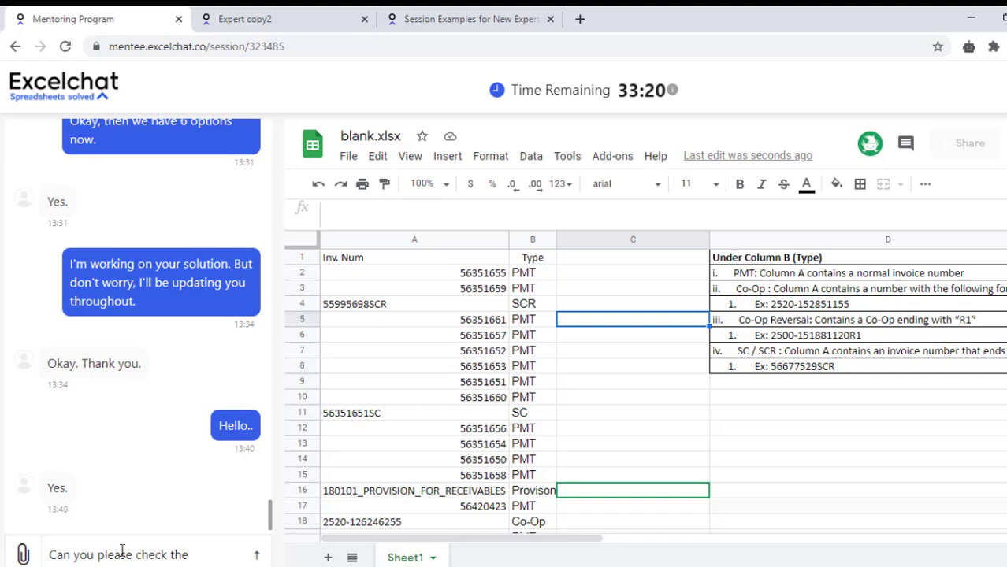
text(values )
text(in column )
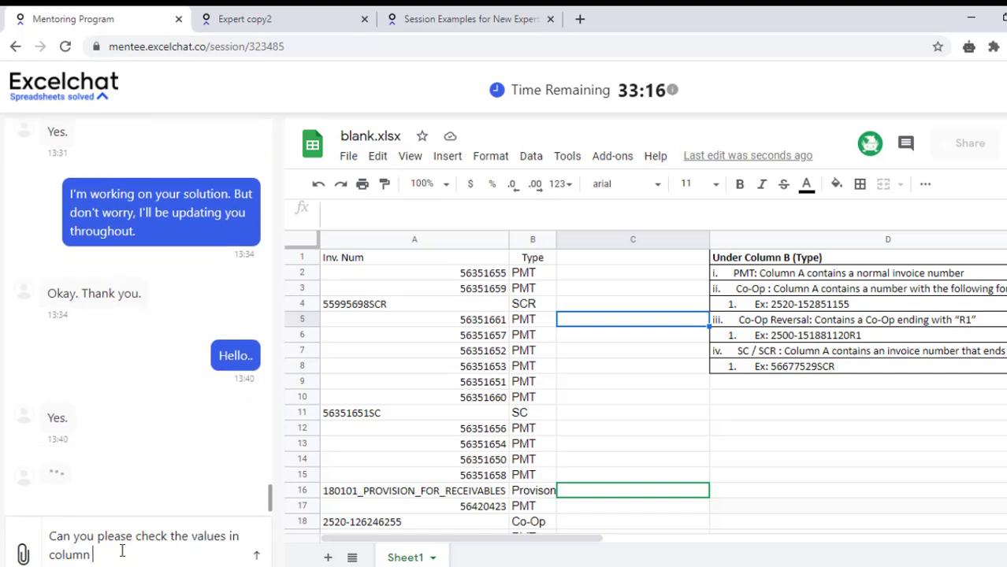
text(B?)
key(Return)
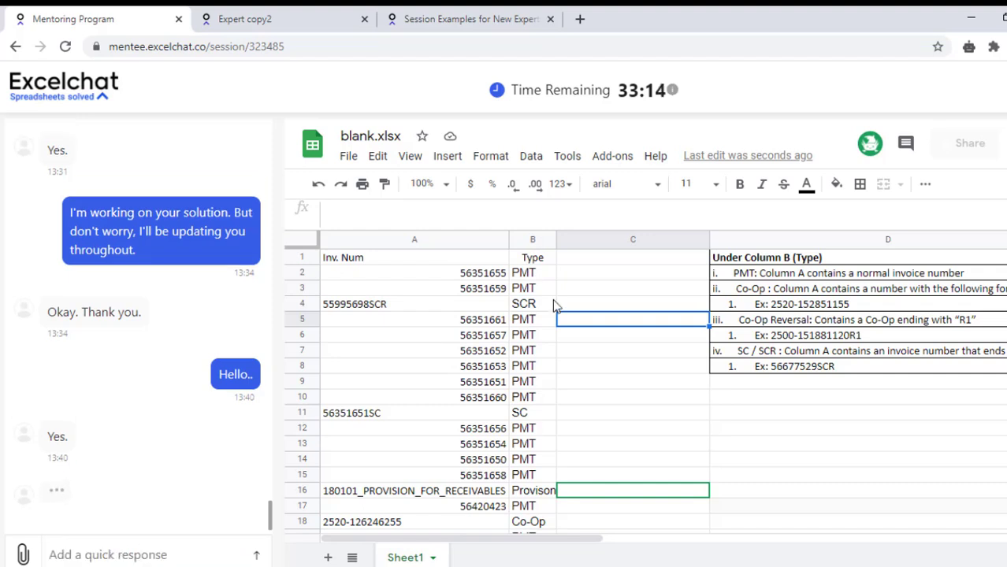
click(528, 276)
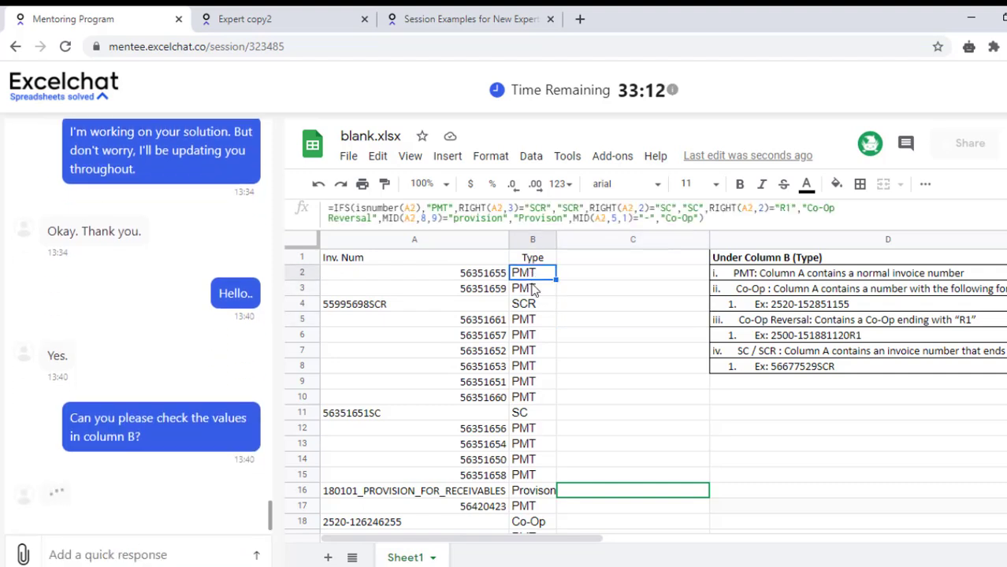
click(523, 323)
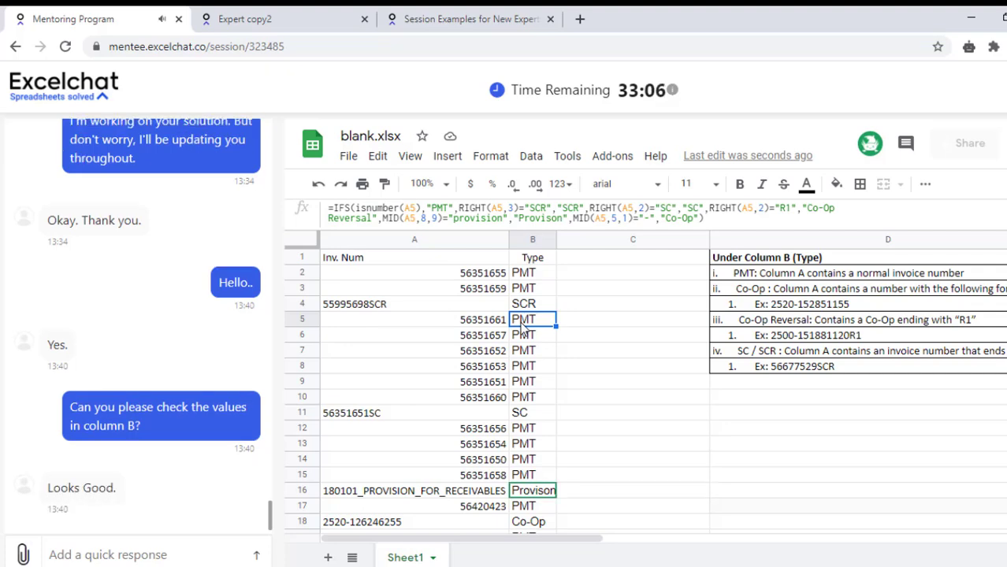
key(alt+Tab)
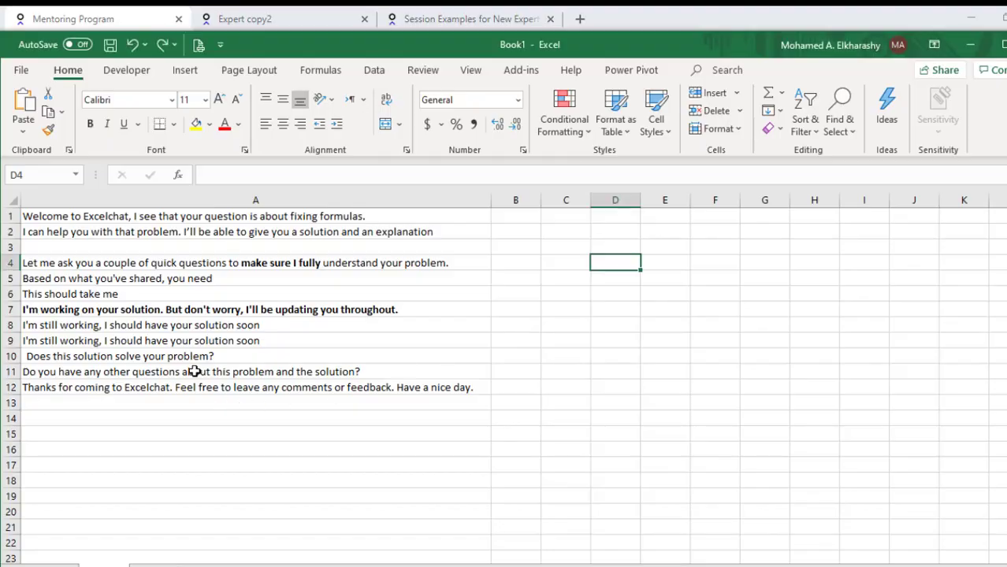
Copy the canned reply in A10 of the Excel workbook and send it in the chat.
key(alt+Tab)
key(alt+Tab)
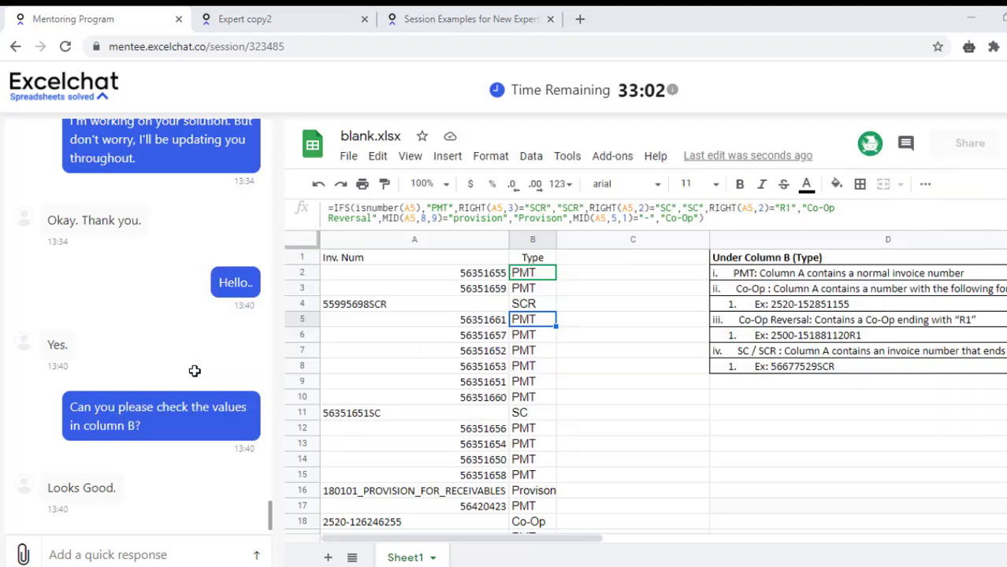
key(alt+Tab)
key(alt+Tab)
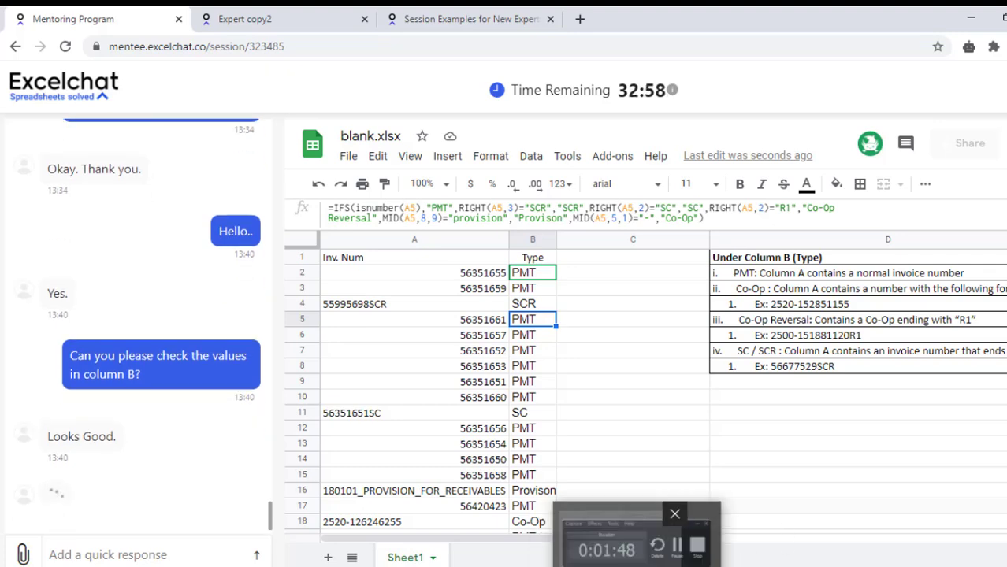
key(alt+Tab)
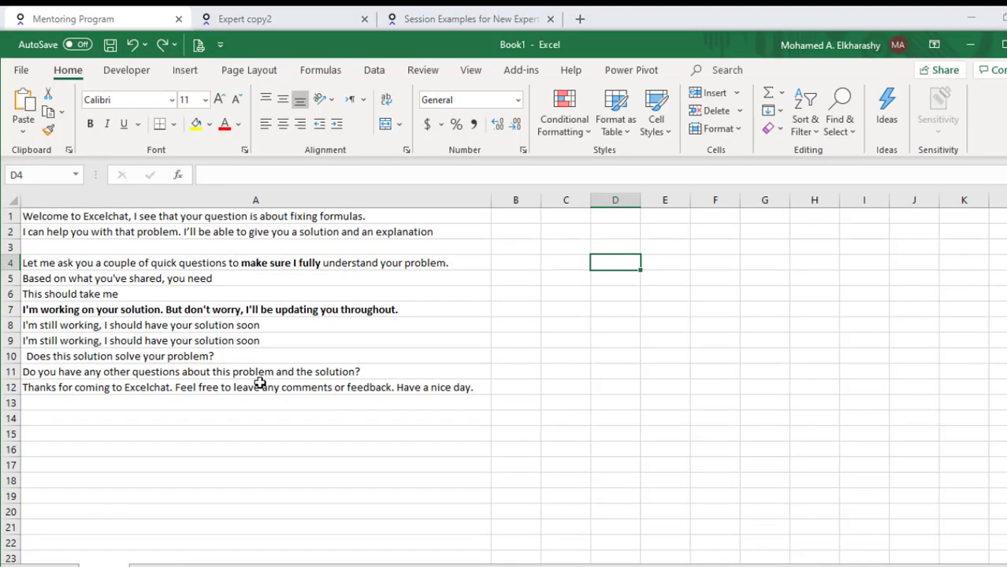
click(248, 355)
key(ctrl+c)
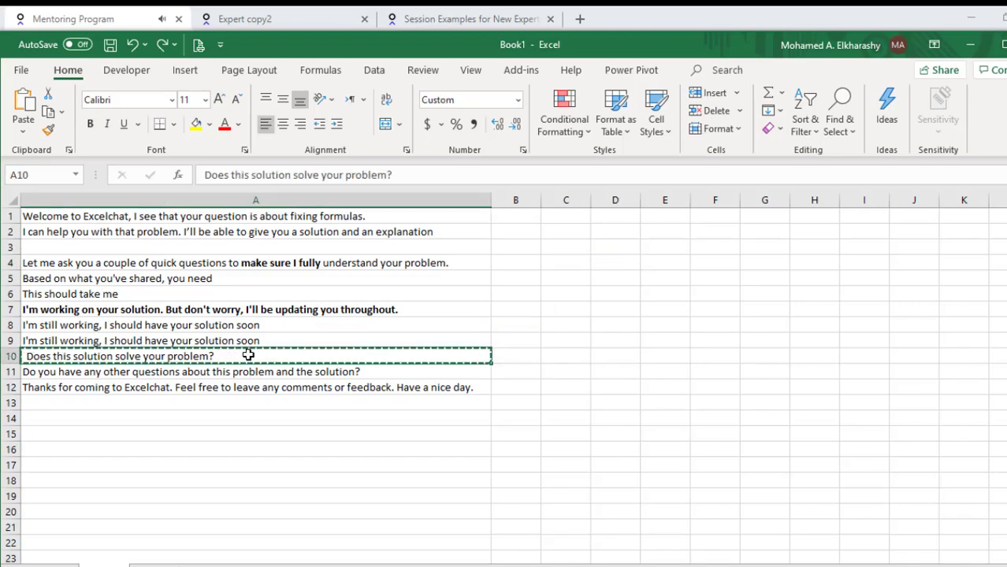
key(alt+Tab)
click(116, 555)
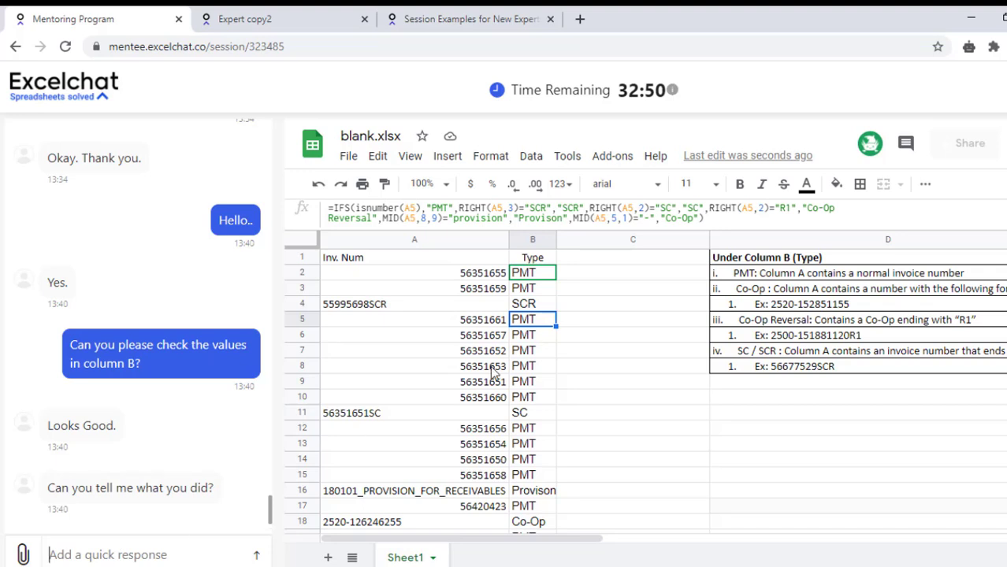
key(ctrl+v)
key(Return)
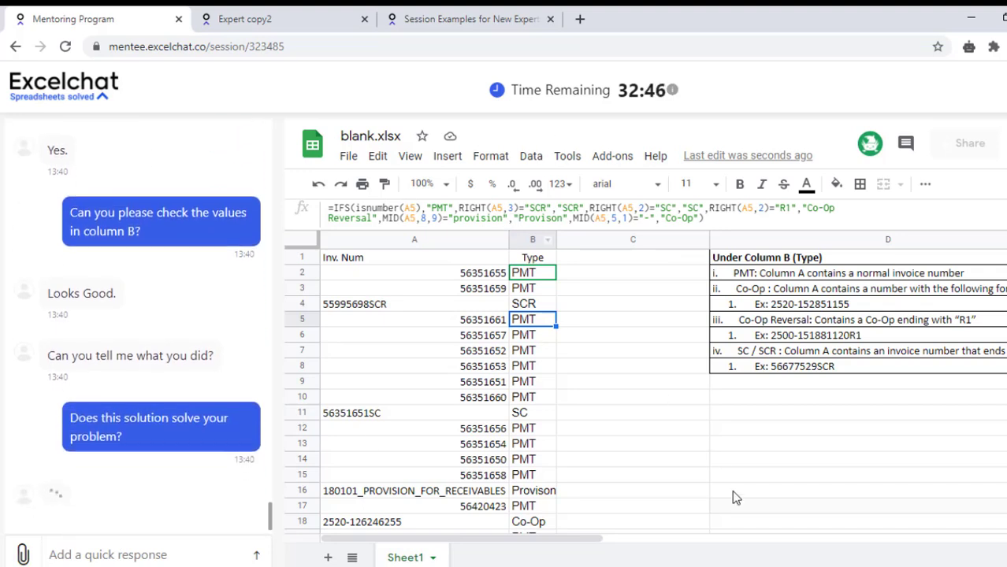
Reply 'Great!' to the client's confirmation and begin a 'Let me explain' message.
key(alt+Tab)
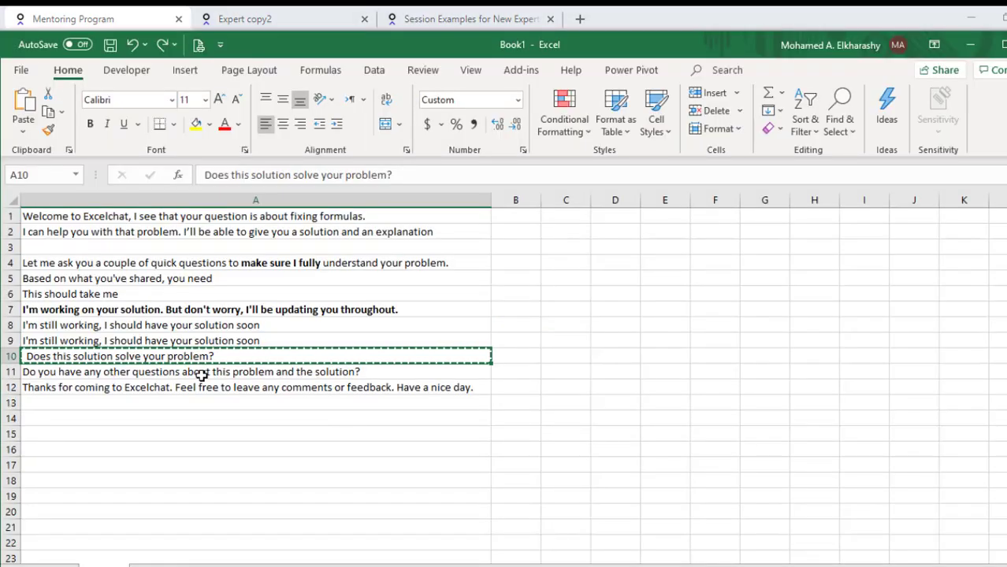
click(202, 373)
key(alt+Tab)
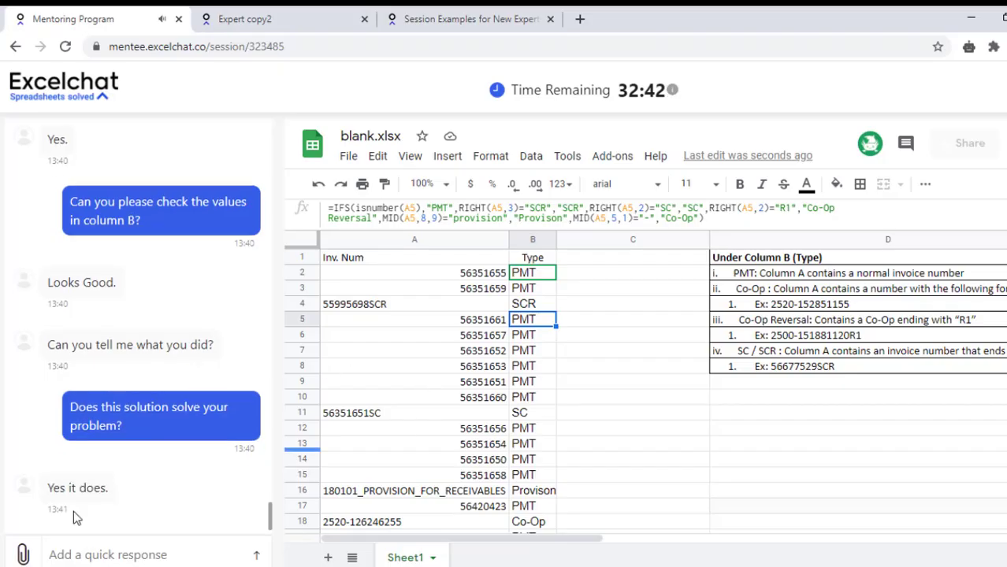
text(Gre)
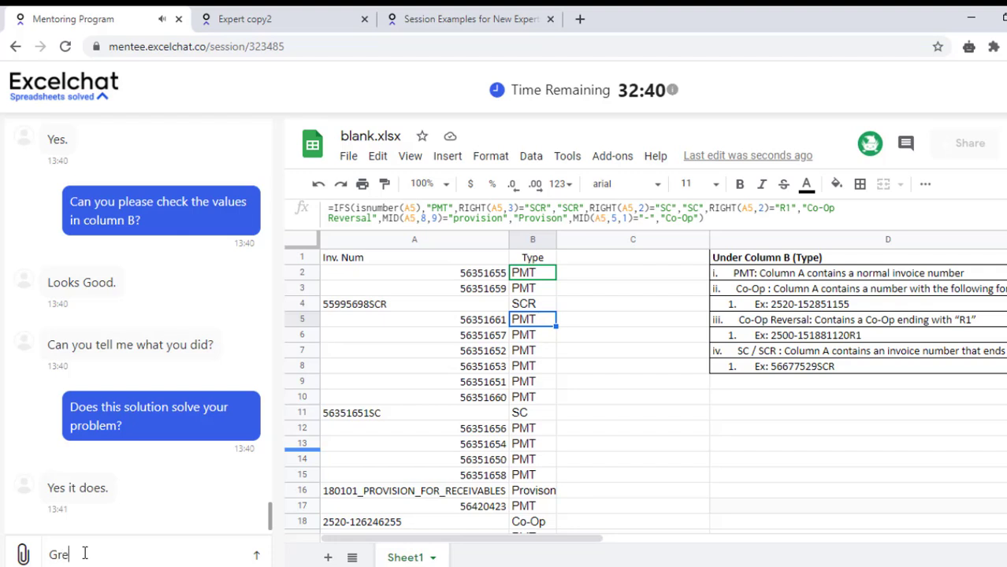
text(at!)
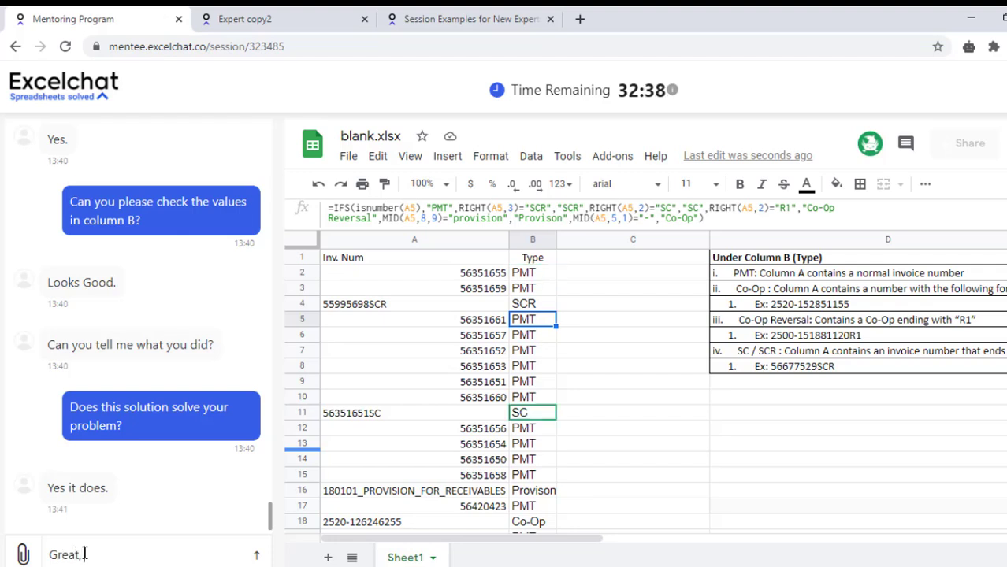
key(Return)
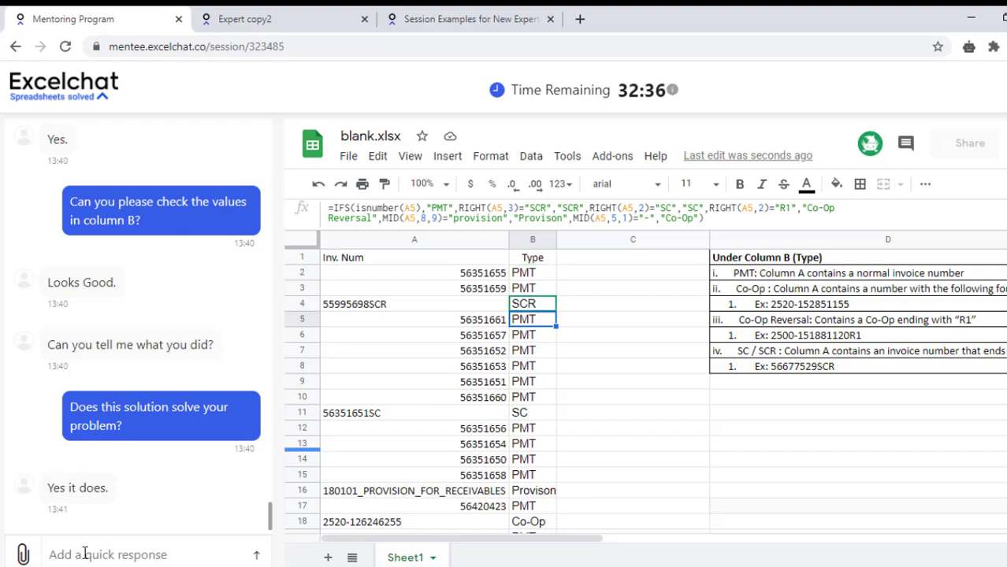
text(Let me)
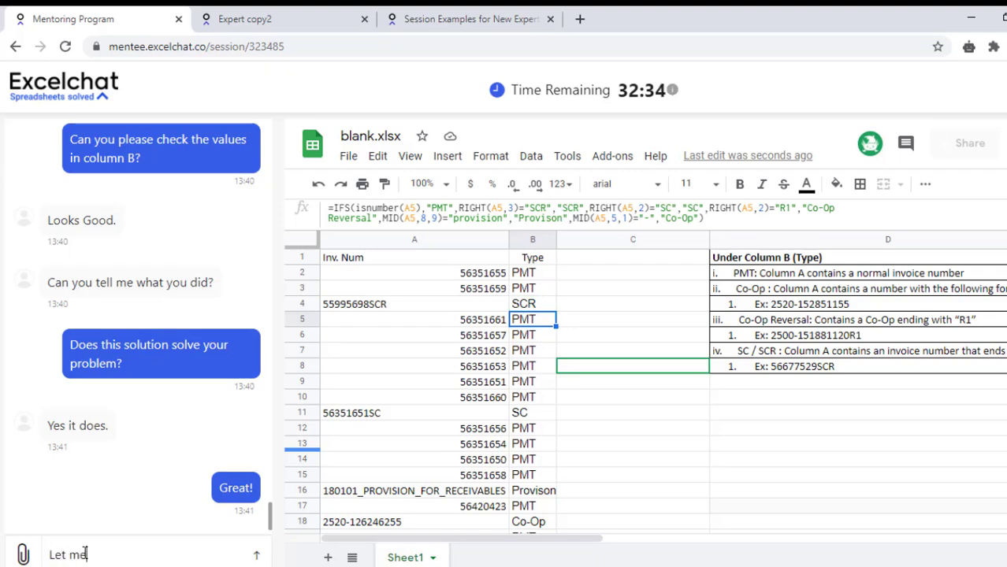
text( explain)
text( what)
key(BackSpace)
key(BackSpace)
key(BackSpace)
key(BackSpace)
Send 'Let me explain how I created the formula.', show IFS help, and draft 'I used IFS function as follows'.
text(how I )
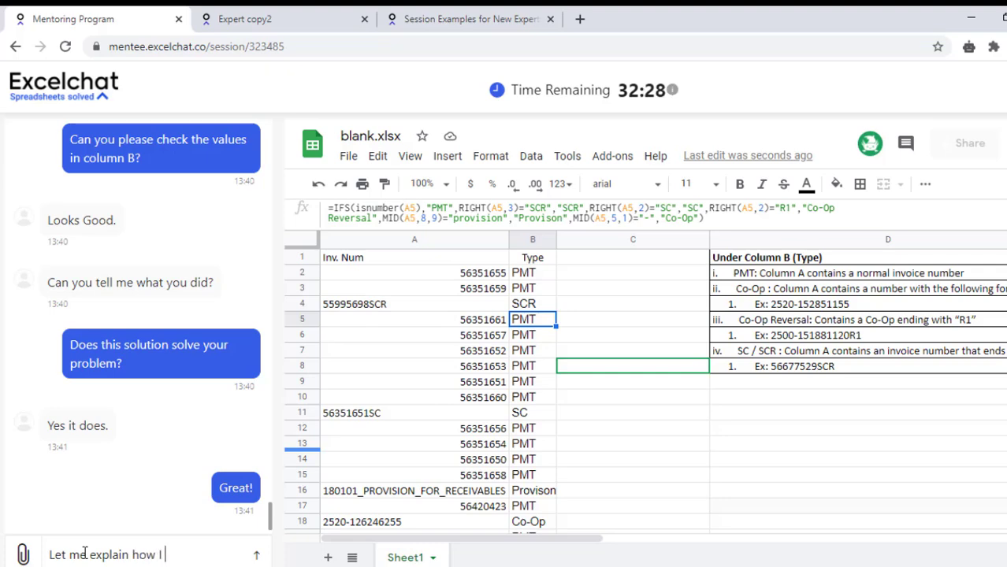
text(created)
text( the formu)
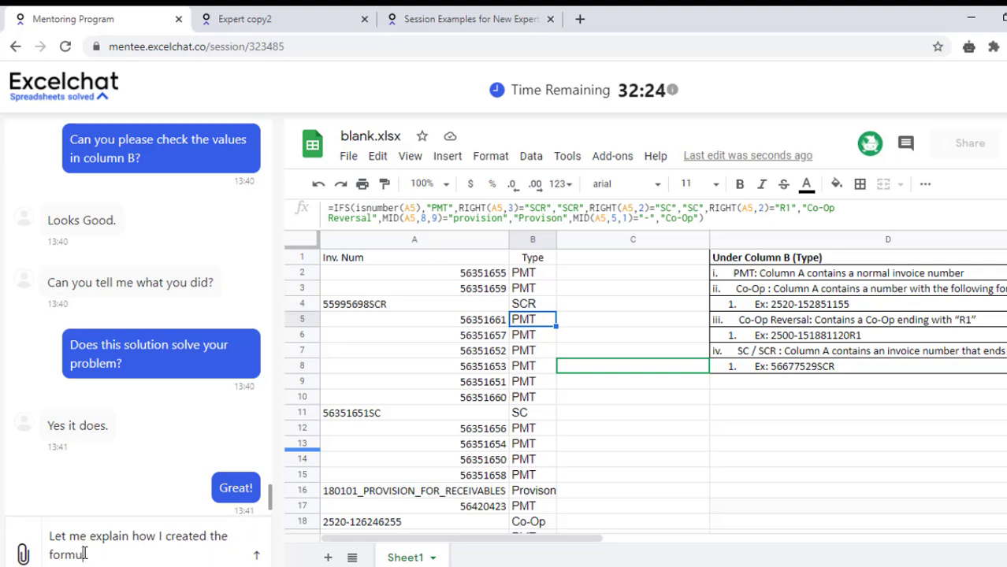
text(la.)
key(Return)
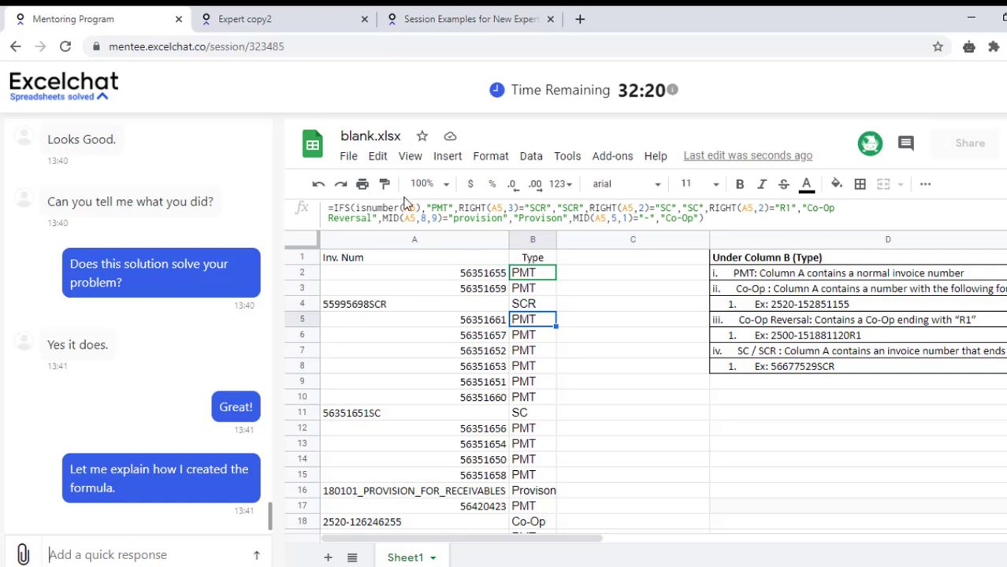
click(387, 218)
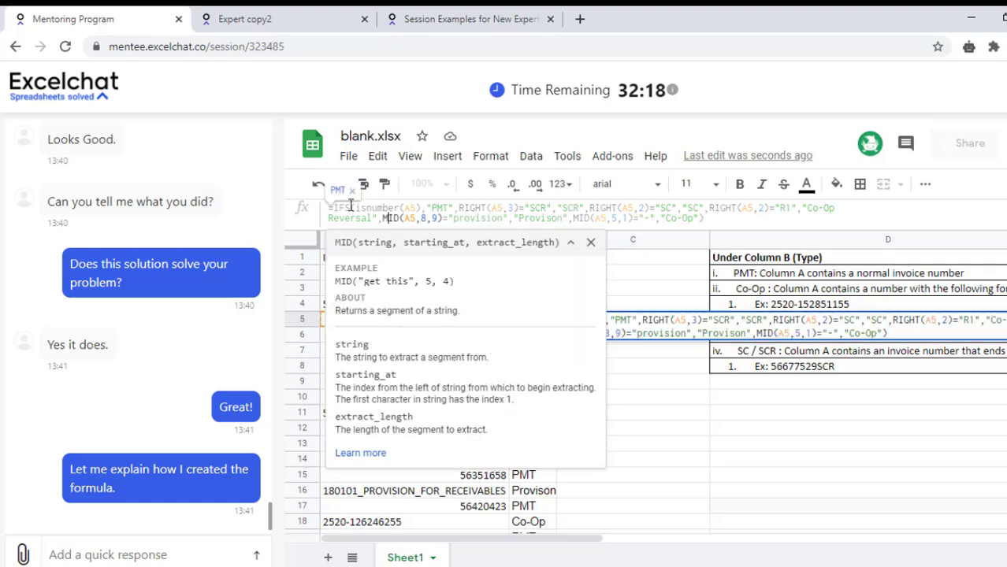
click(344, 209)
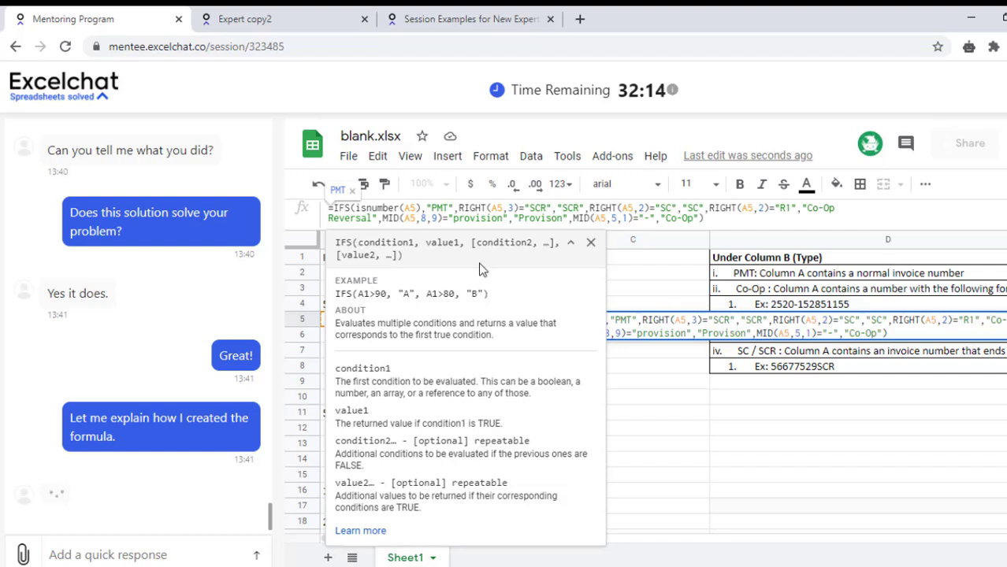
text(I )
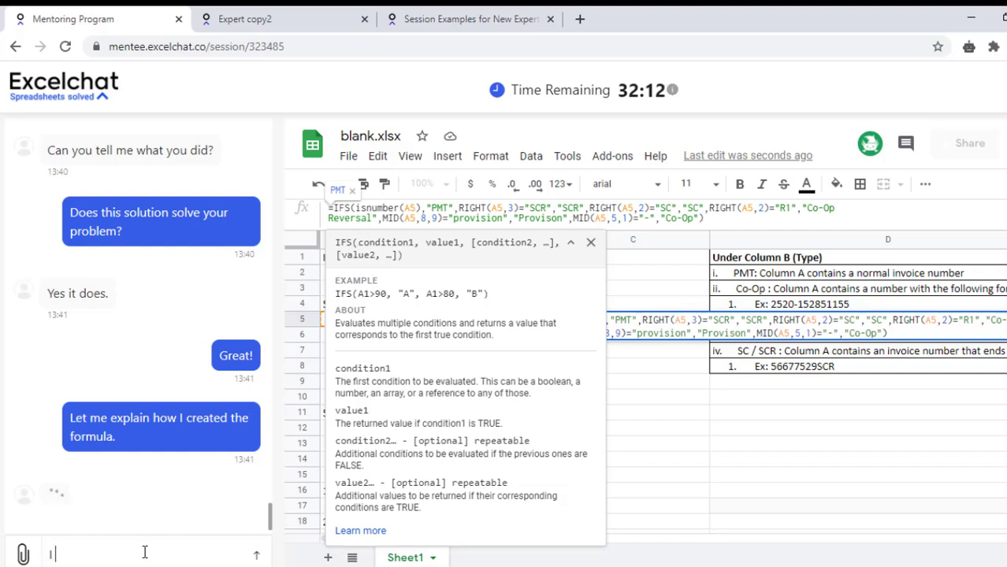
text(used IF)
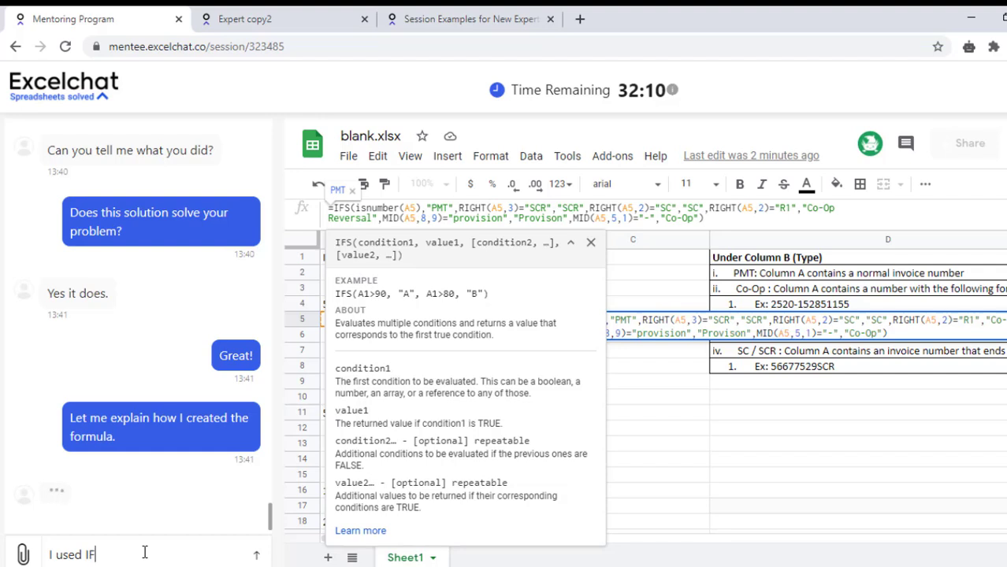
text(S funct)
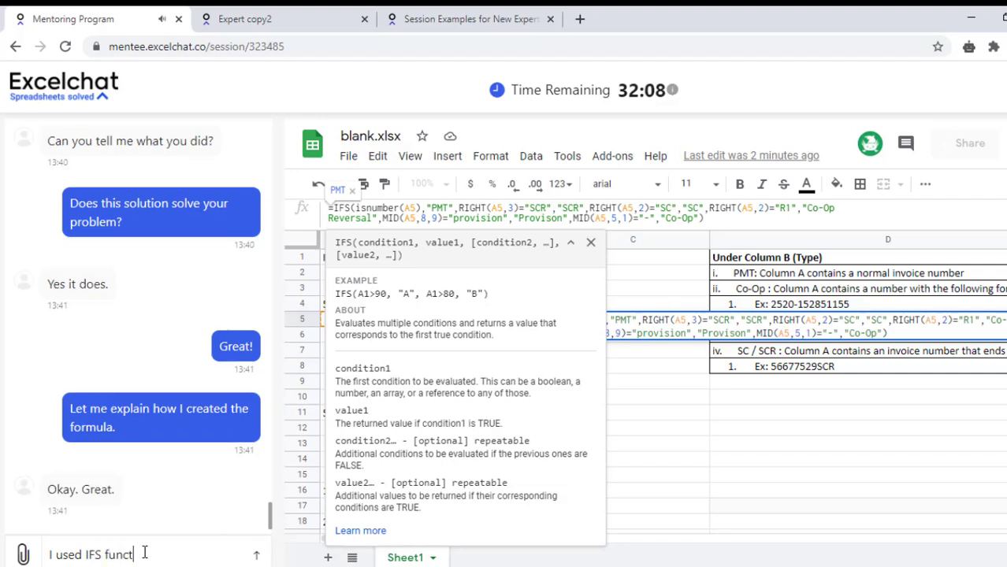
text(ion a)
text(s f)
text(ollows)
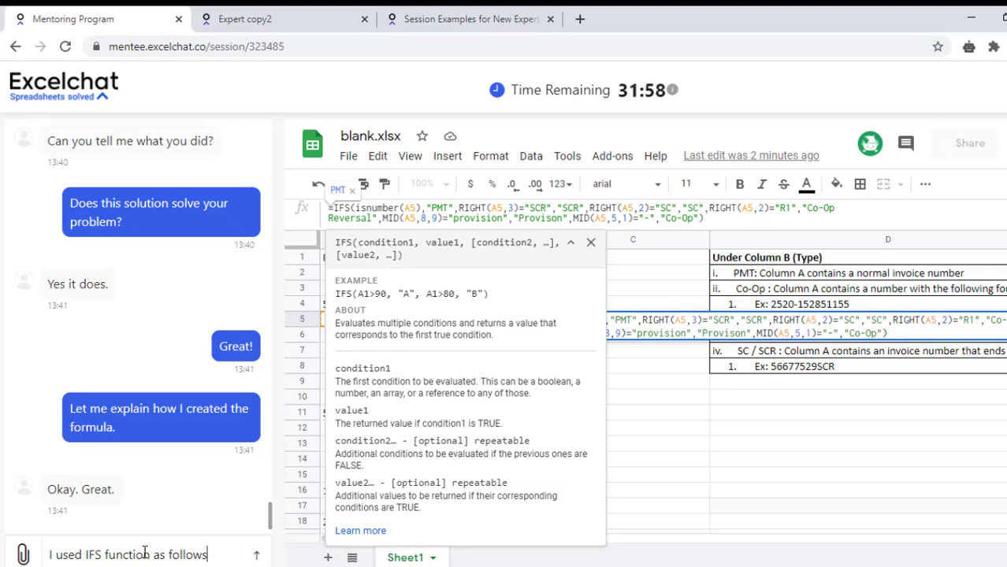
Send 'I used IFS function as follows:' and the IFS(condition1, value1,....) syntax.
text(:)
key(Return)
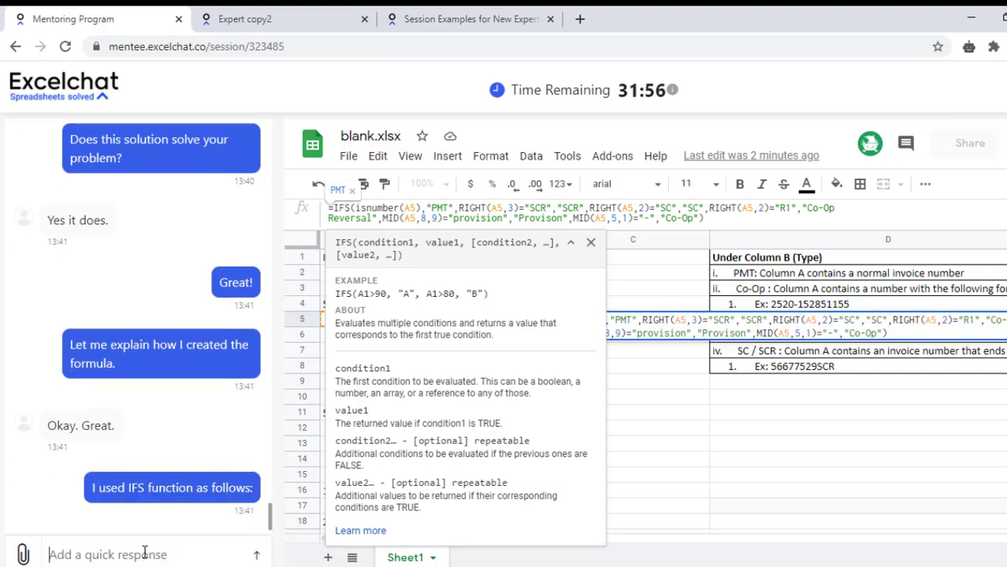
text(IFS)
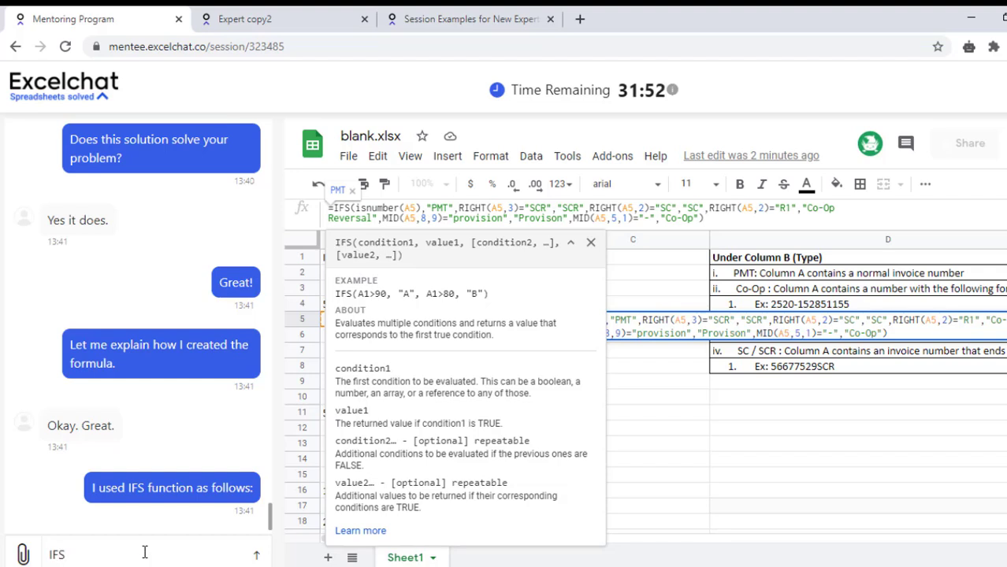
text((condi)
text(tion)
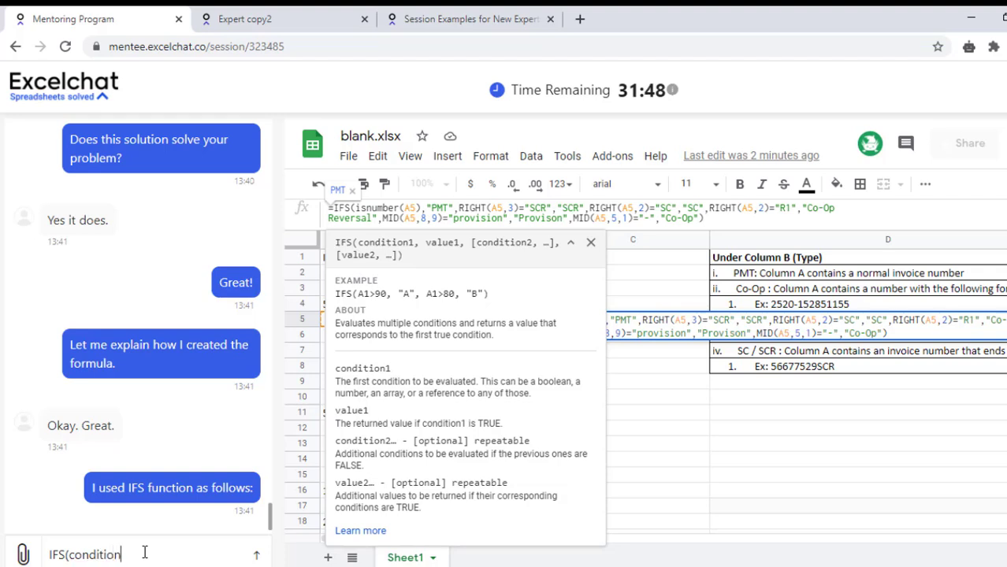
text(1, )
text(value)
text(1,....)
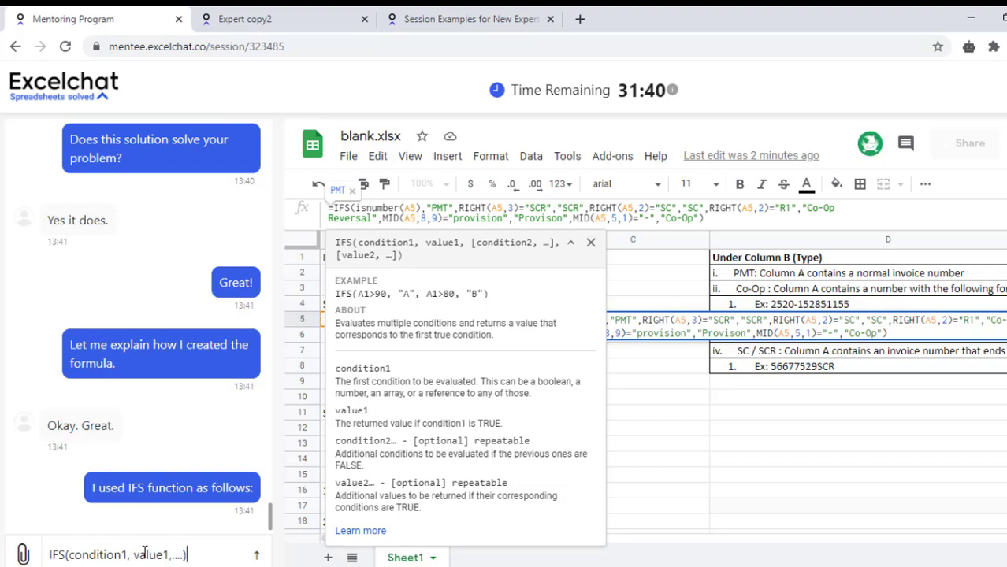
key(Return)
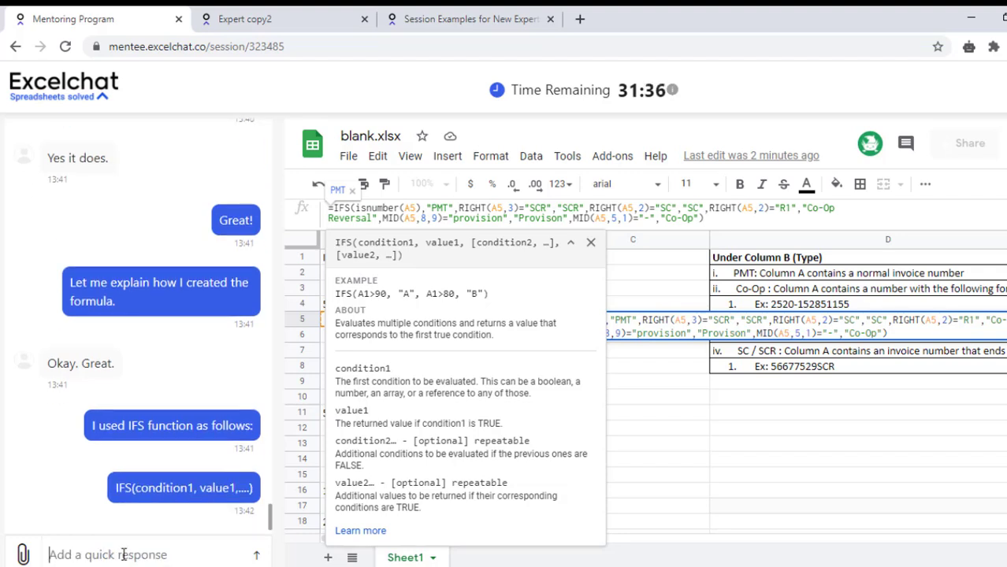
Draft 'For each Inv. Type there is a condition, for example', fixing the typo.
text(For)
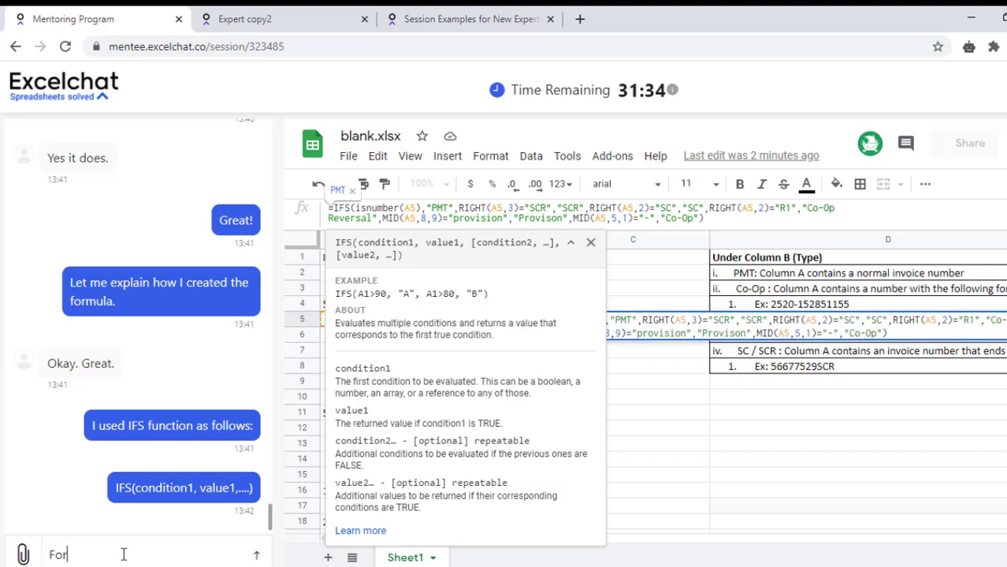
text( each )
text(Inv.)
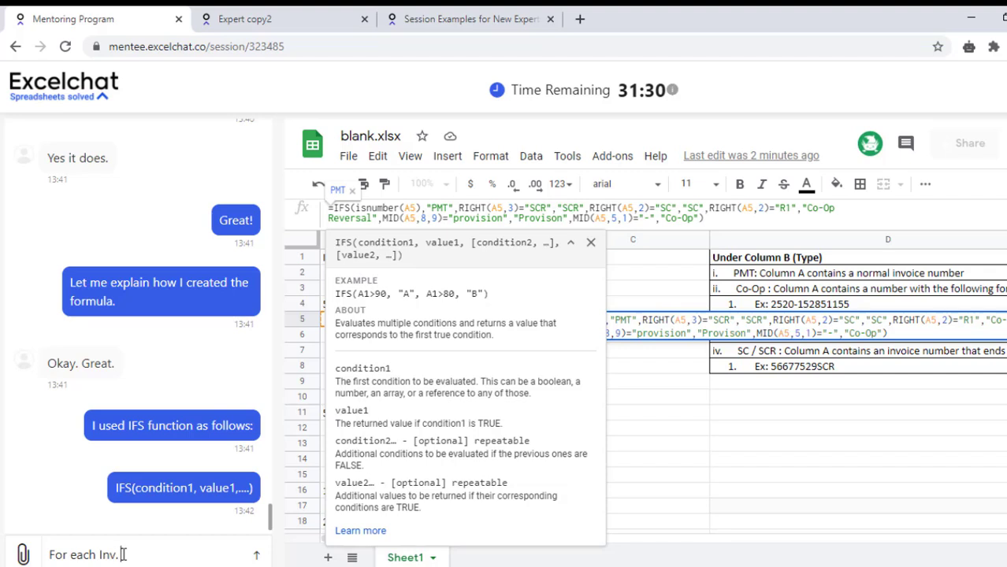
text( Type th)
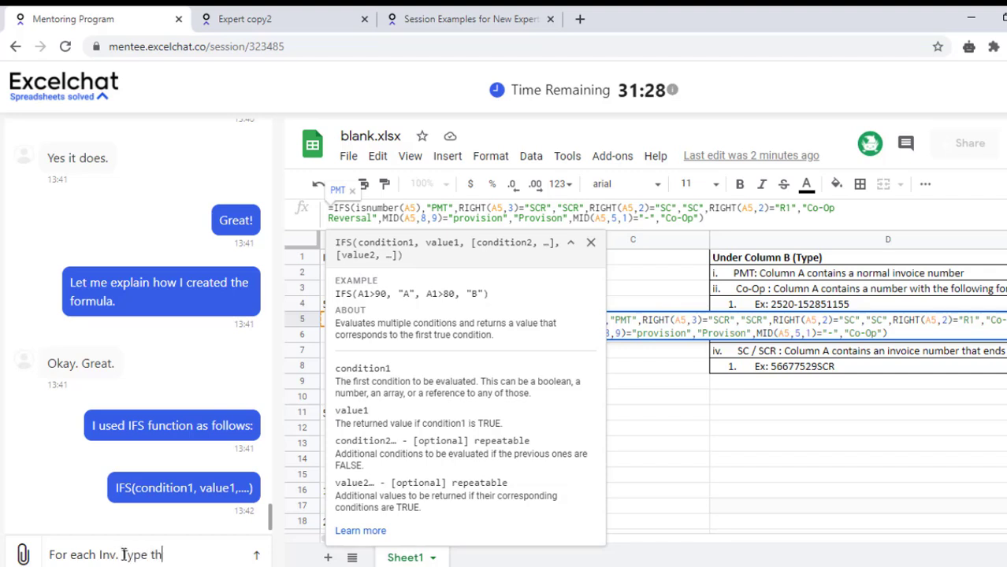
text(ere is a)
text( c)
text(ondition, f)
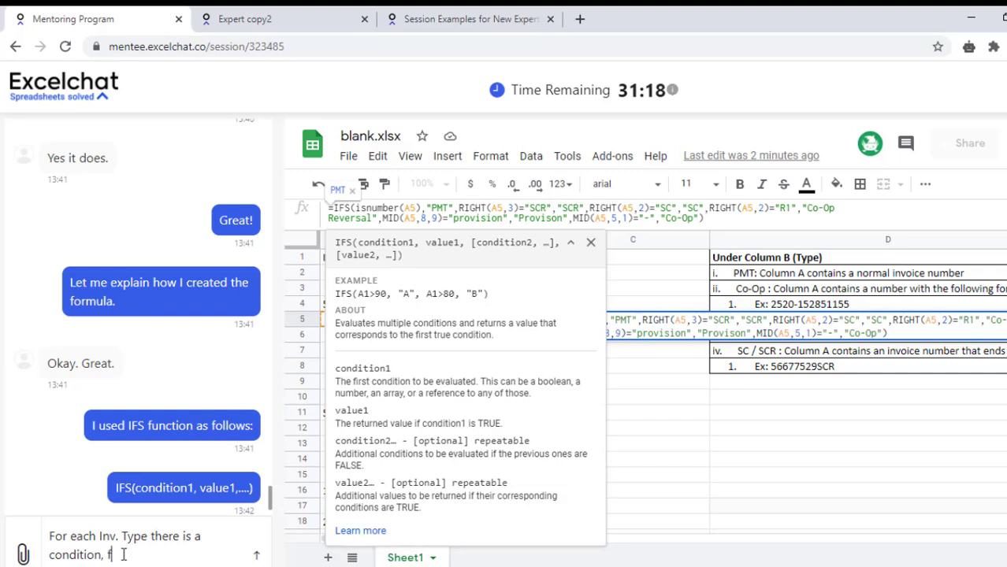
text(or exapm)
text(le)
key(BackSpace)
key(BackSpace)
key(BackSpace)
key(BackSpace)
key(BackSpace)
key(BackSpace)
text(ample)
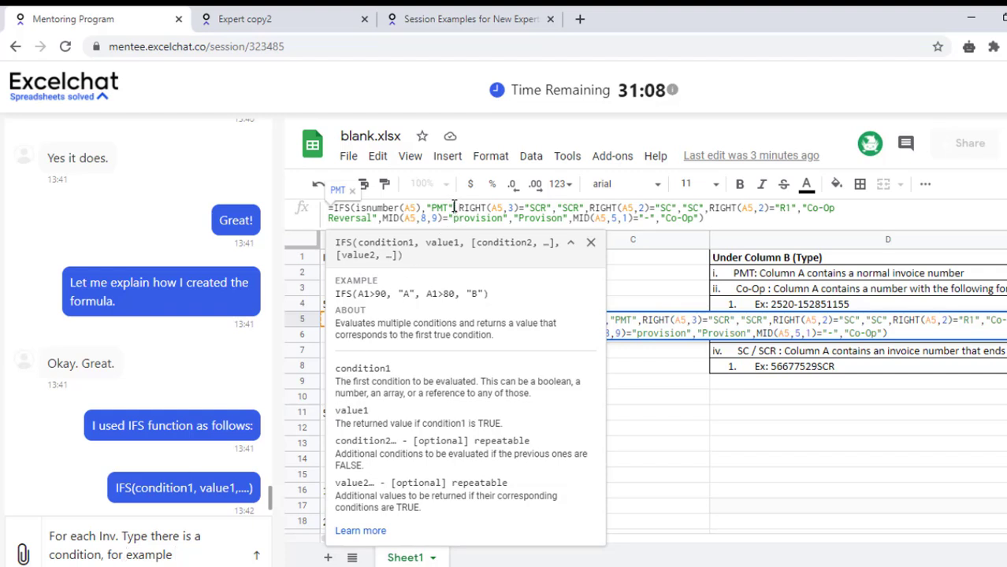
Highlight isnumber(A5),"PMT" in the formula bar and send the 'for example' message.
drag(455, 206, 357, 208)
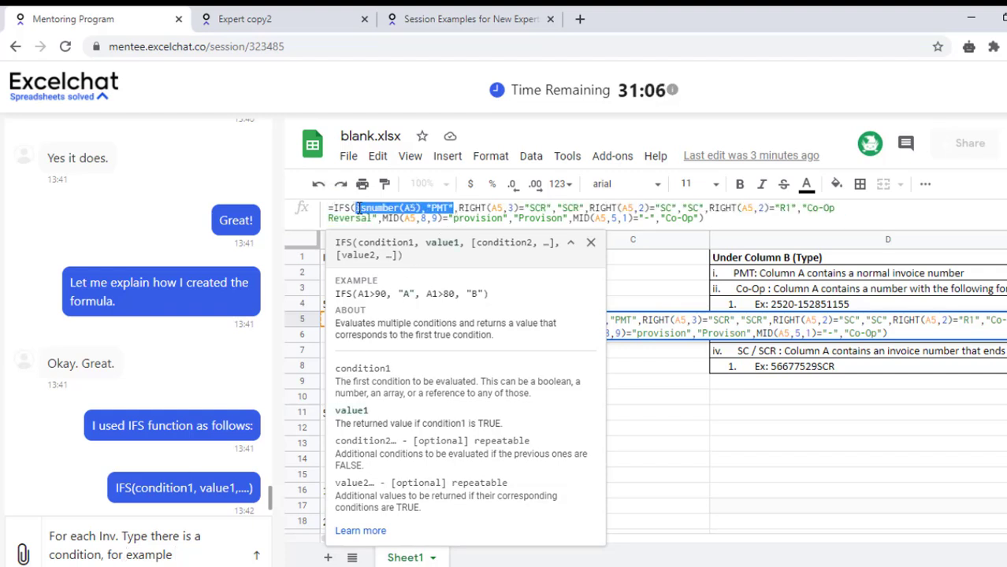
click(205, 560)
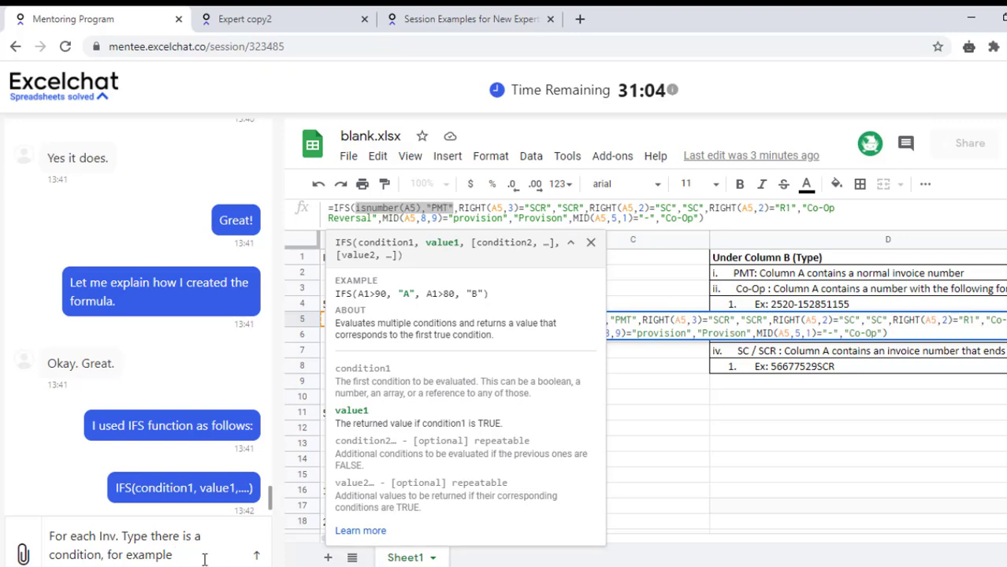
key(Return)
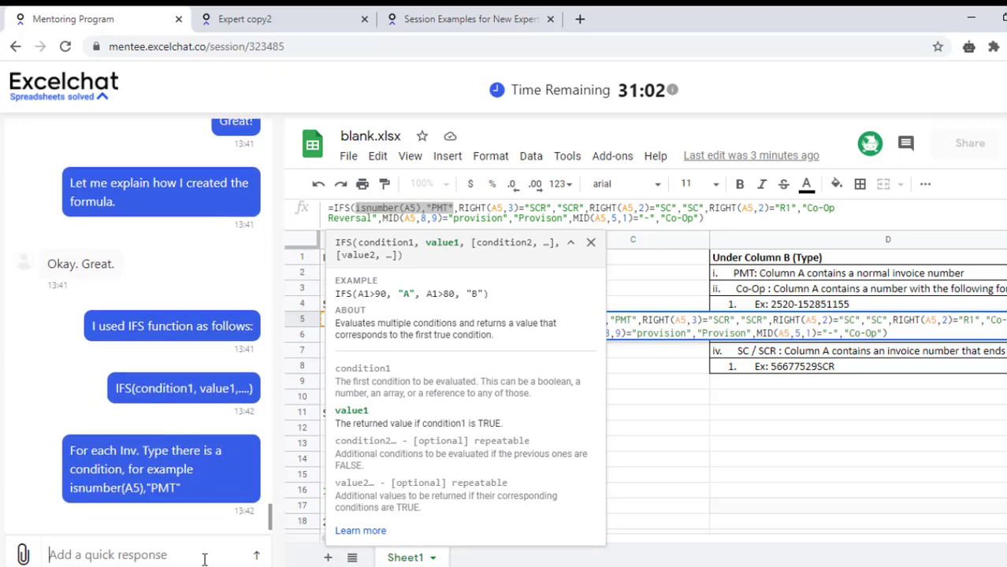
Send that a numerical value in column A makes the formula result "PMT", correcting the spelling.
text(That's)
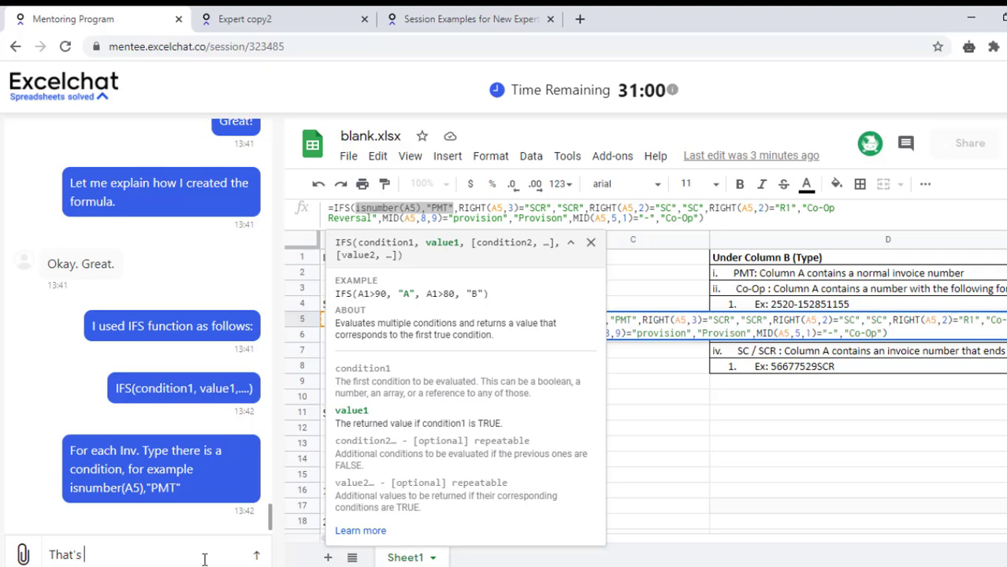
text(mean if c)
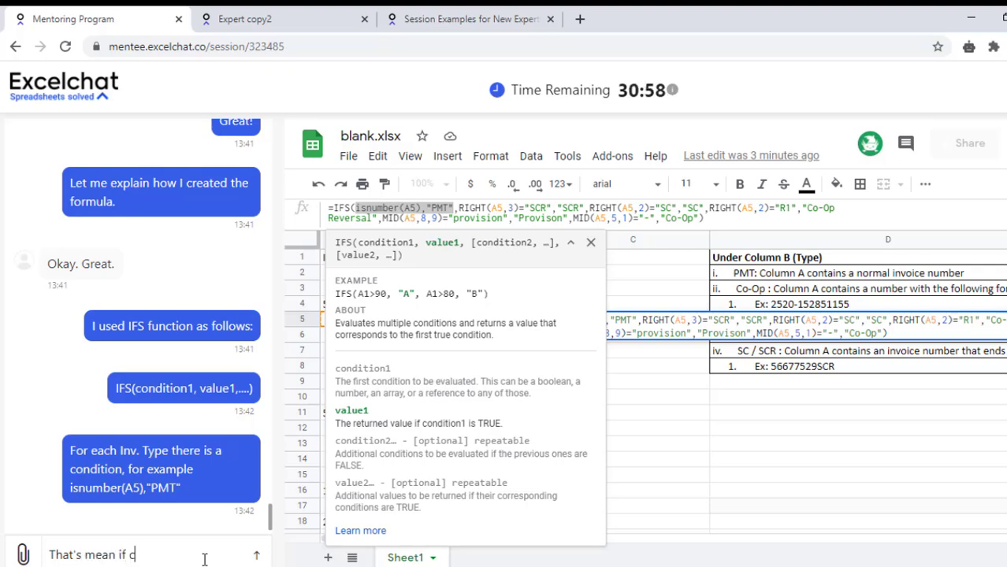
text(ell in c)
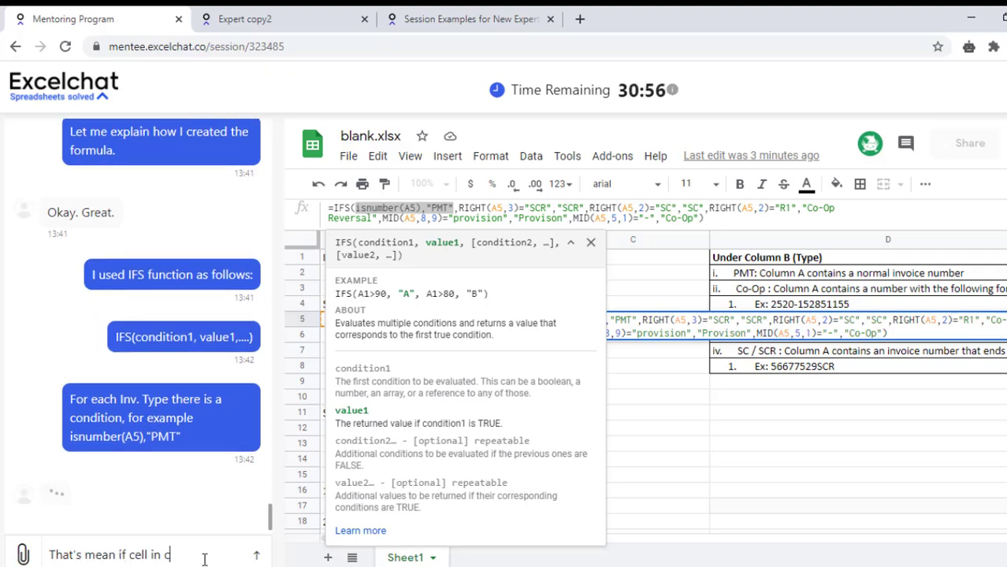
text(olur)
key(BackSpace)
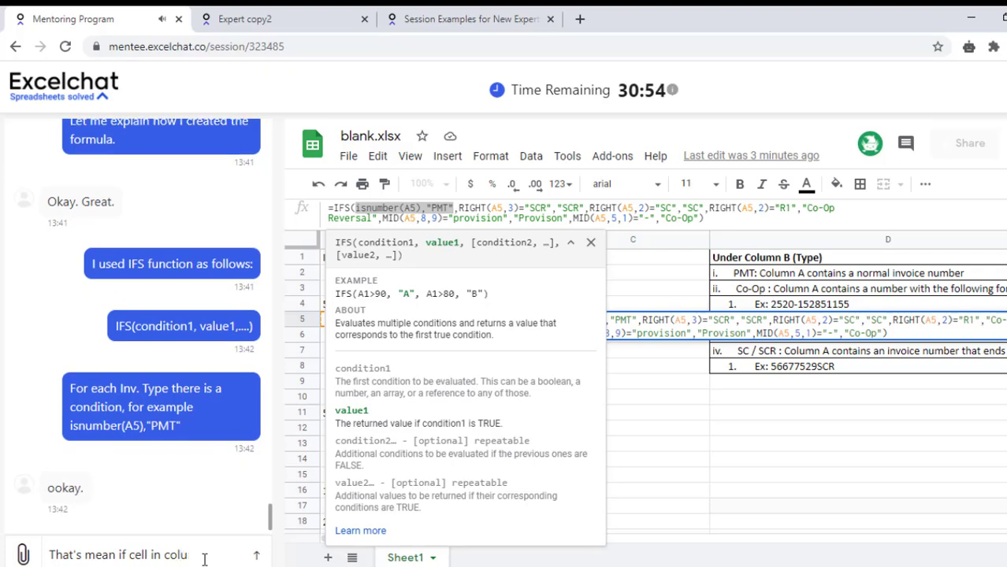
key(BackSpace)
key(BackSpace)
text(lumn)
text( A is numb)
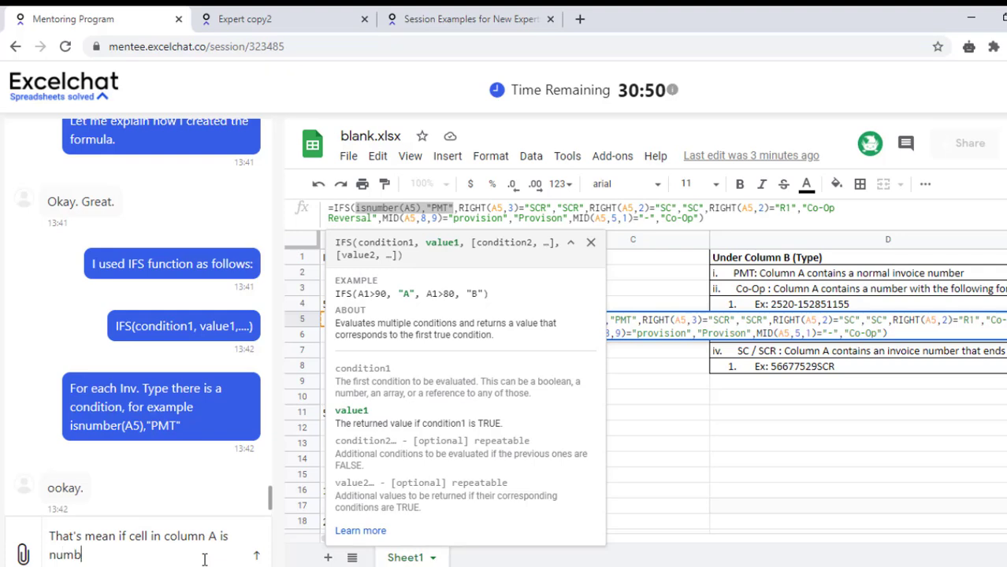
text(beric va)
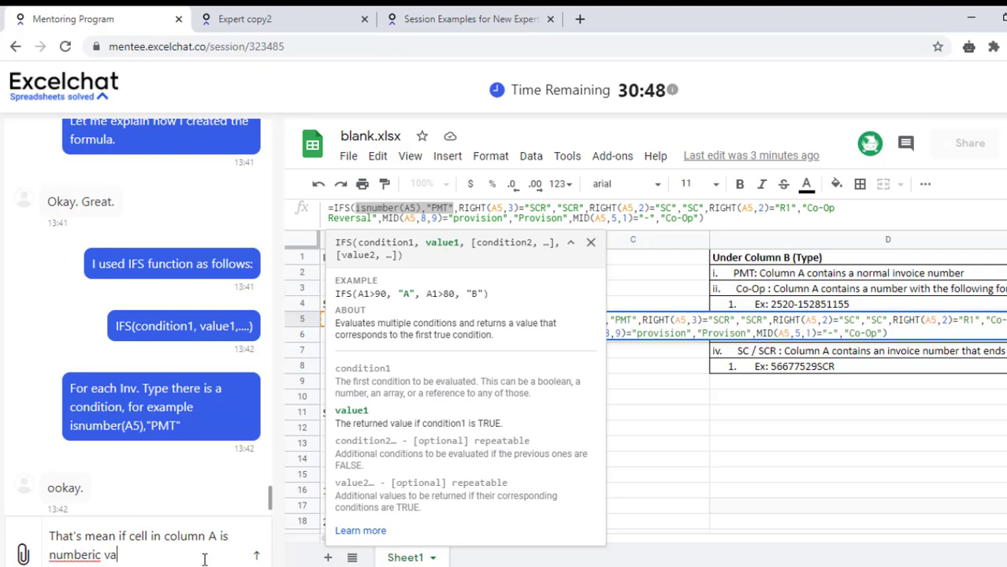
text(lue the for)
text(mula sho)
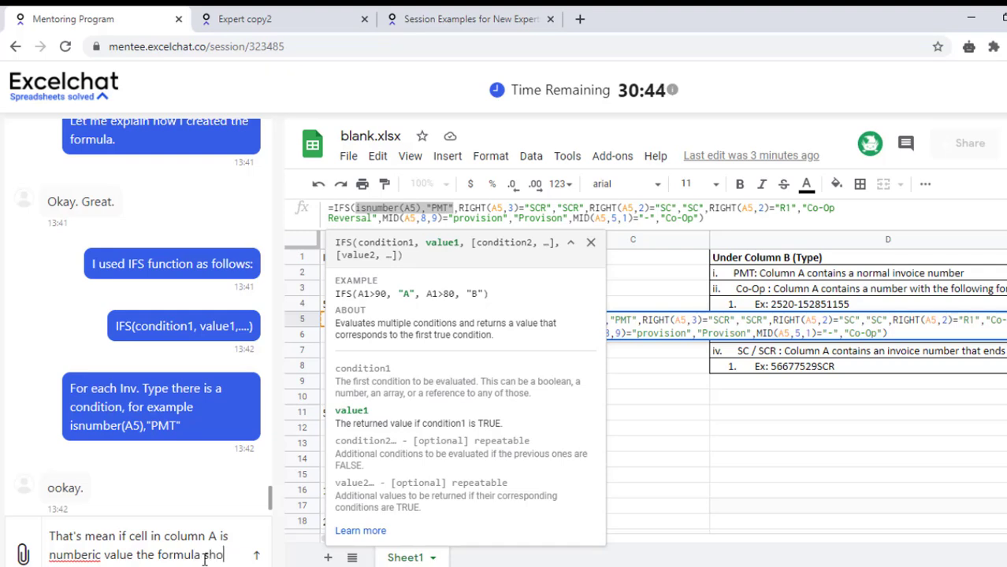
text(ul)
text(d)
key(BackSpace)
text(re)
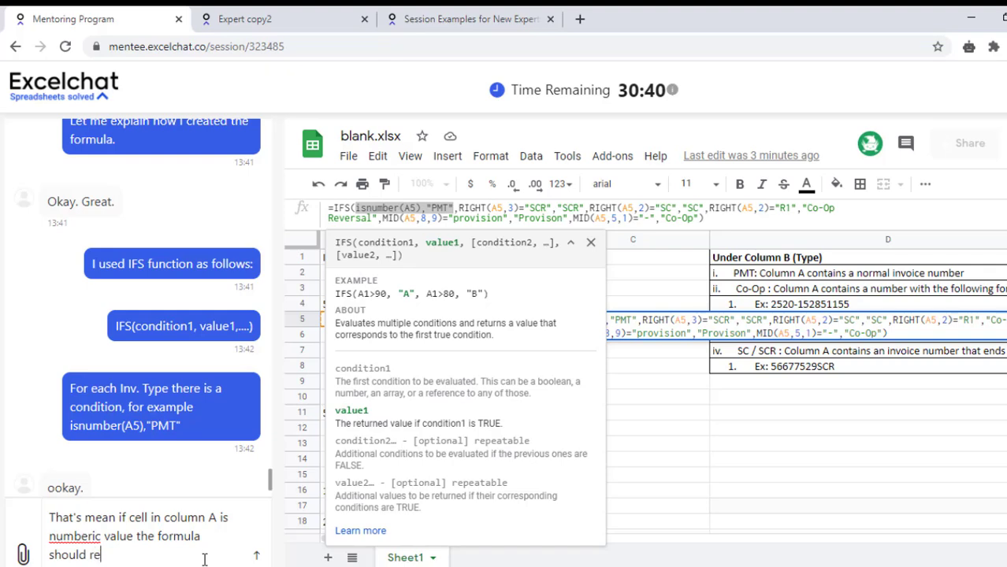
text(sult)
text( :PM)
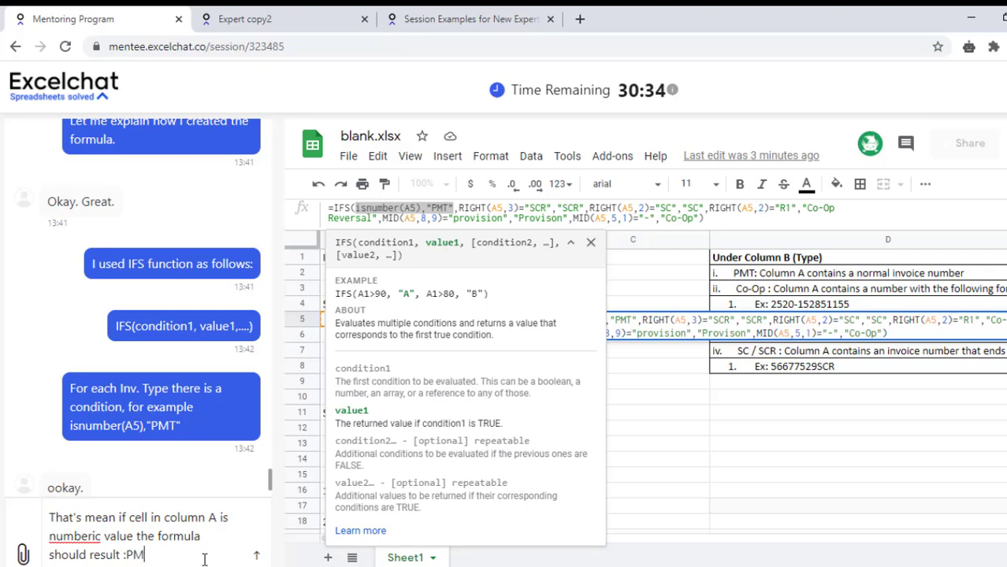
text(T)
key(BackSpace)
key(BackSpace)
key(BackSpace)
text("PMT)
text(")
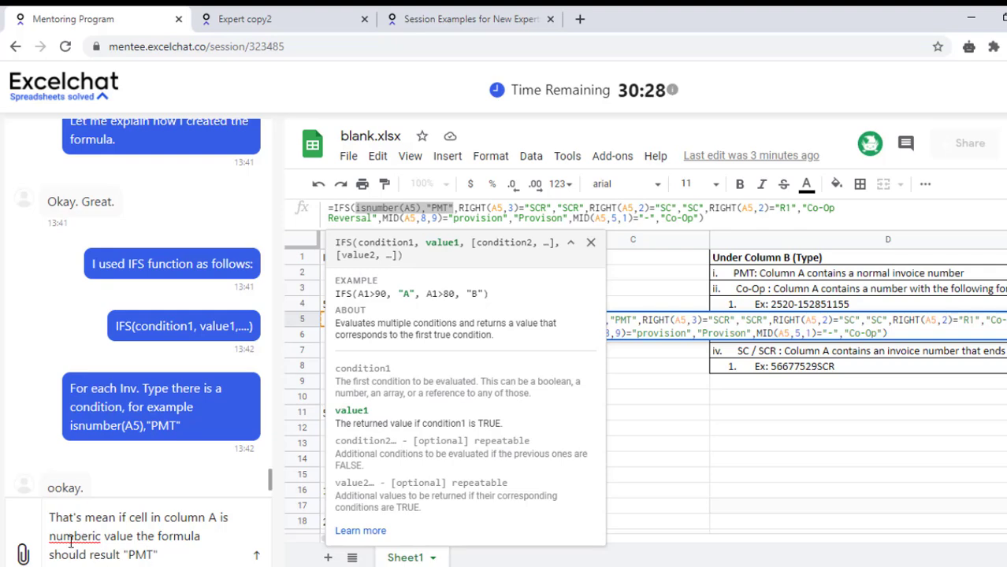
right_click(71, 542)
click(186, 331)
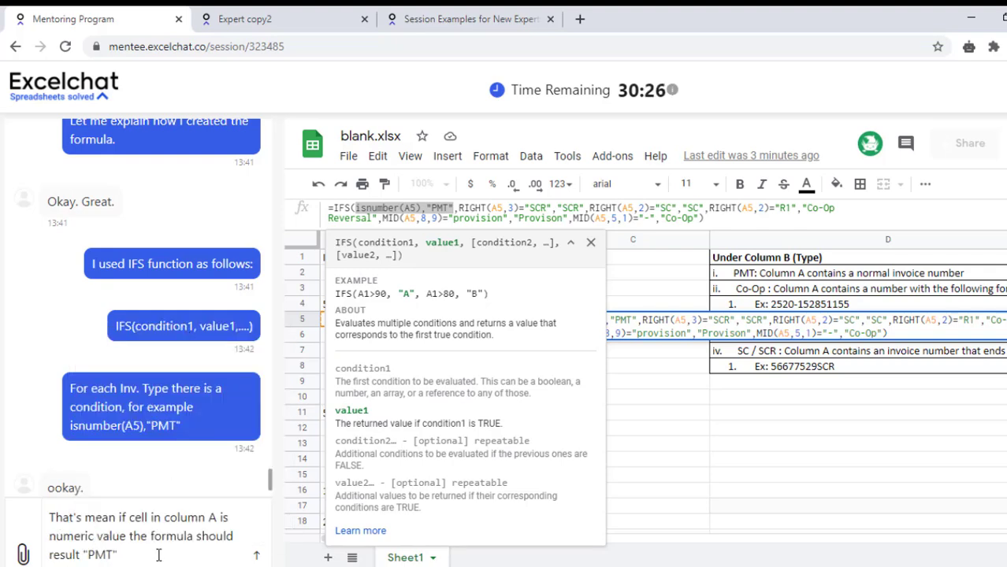
text(al)
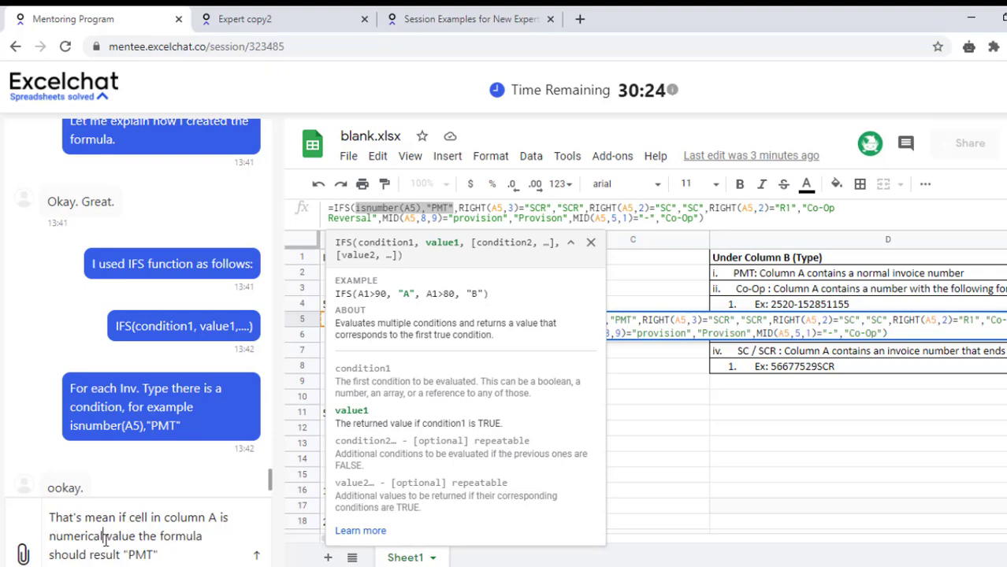
click(188, 554)
text(.)
key(Return)
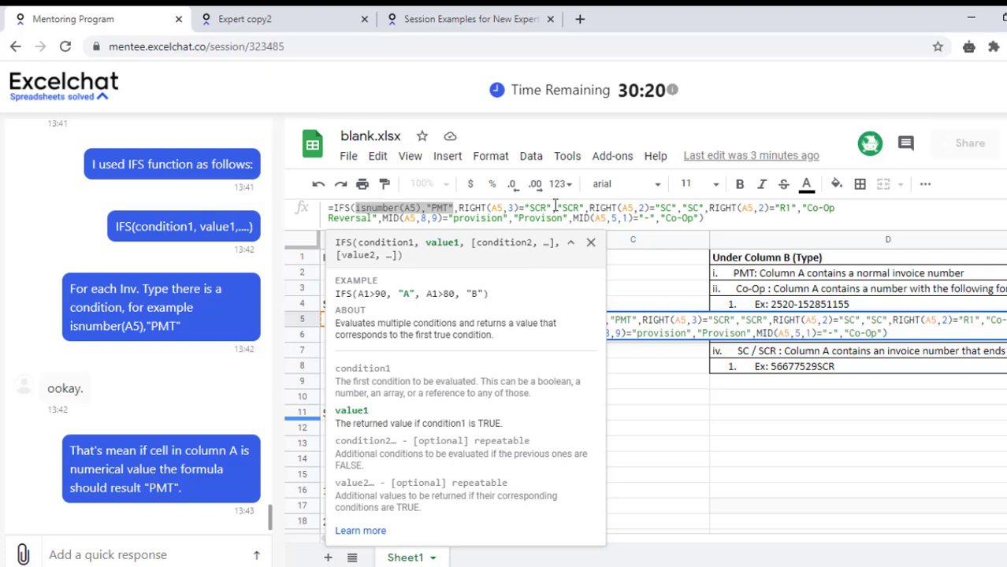
Highlight the "PMT" and RIGHT(A2,3) parts of B2's IFS formula in the formula bar.
drag(586, 208, 461, 205)
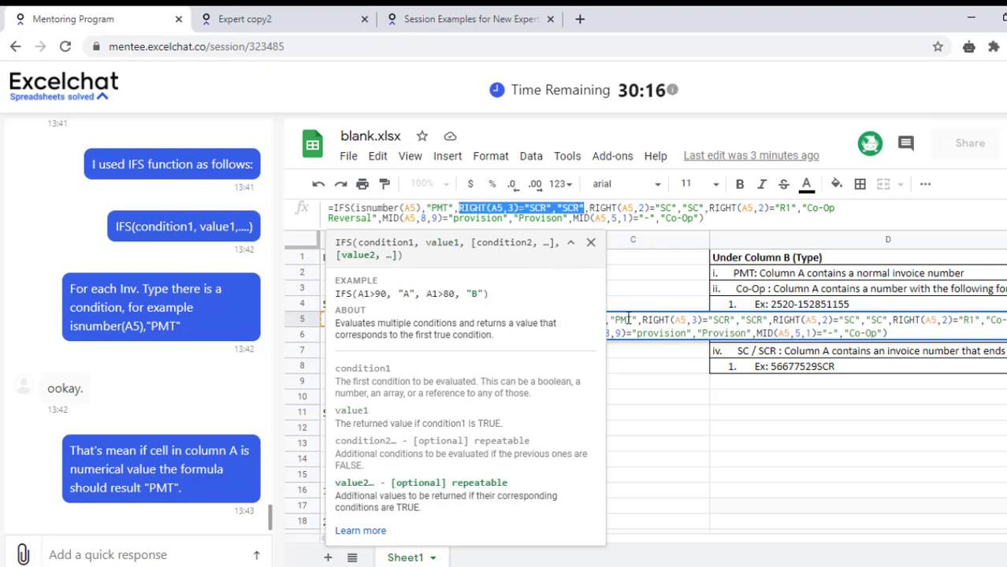
key(Escape)
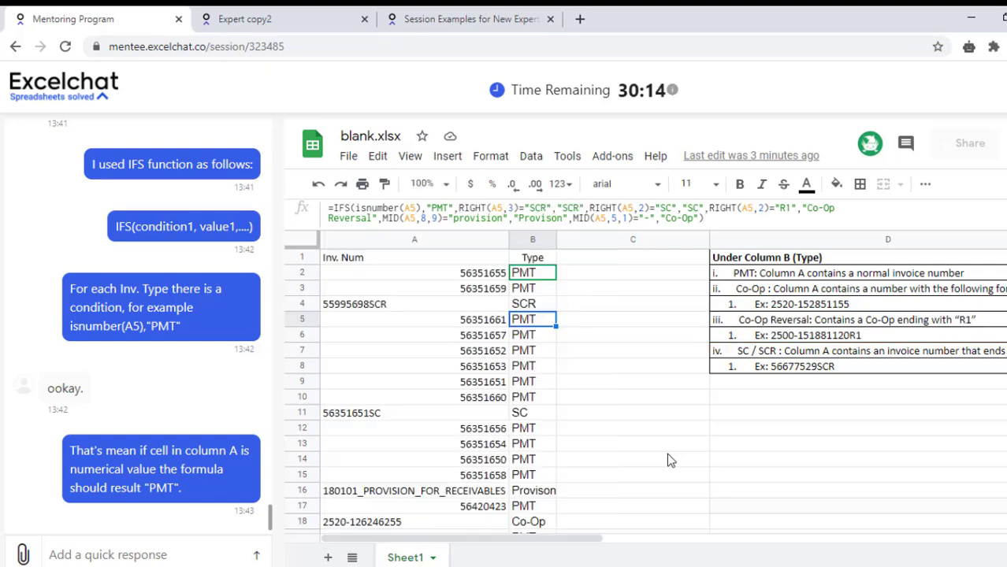
click(542, 274)
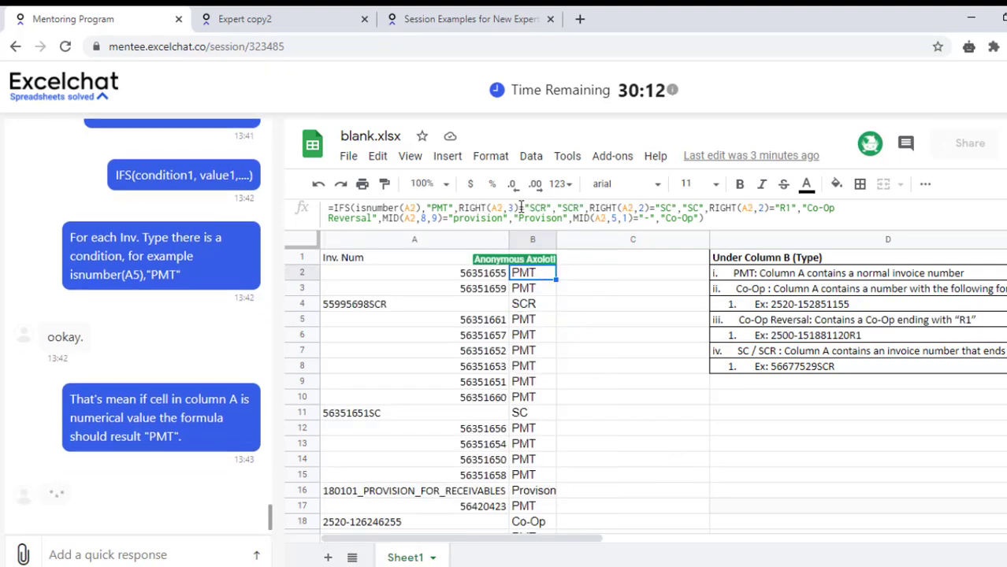
drag(519, 207, 432, 206)
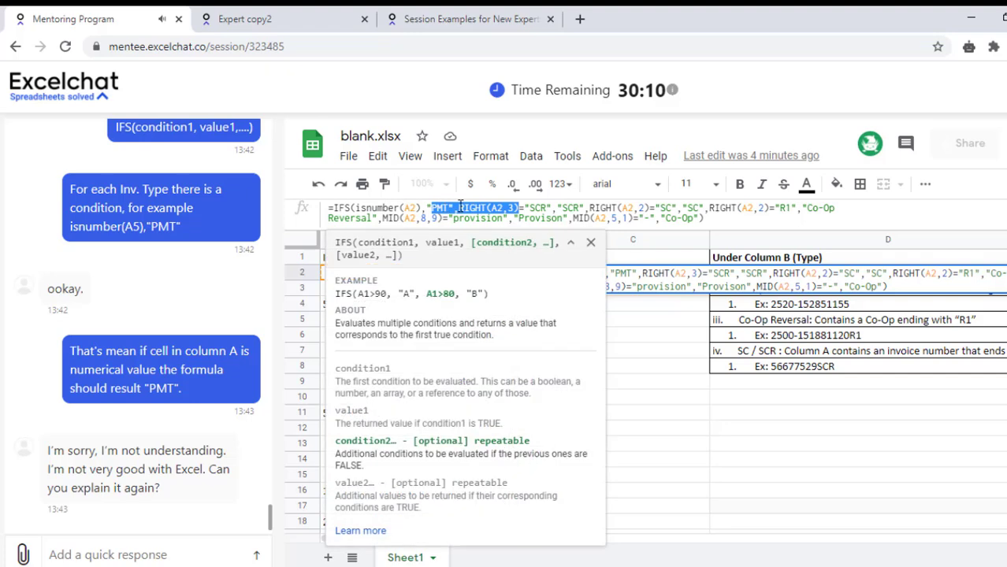
drag(459, 207, 502, 207)
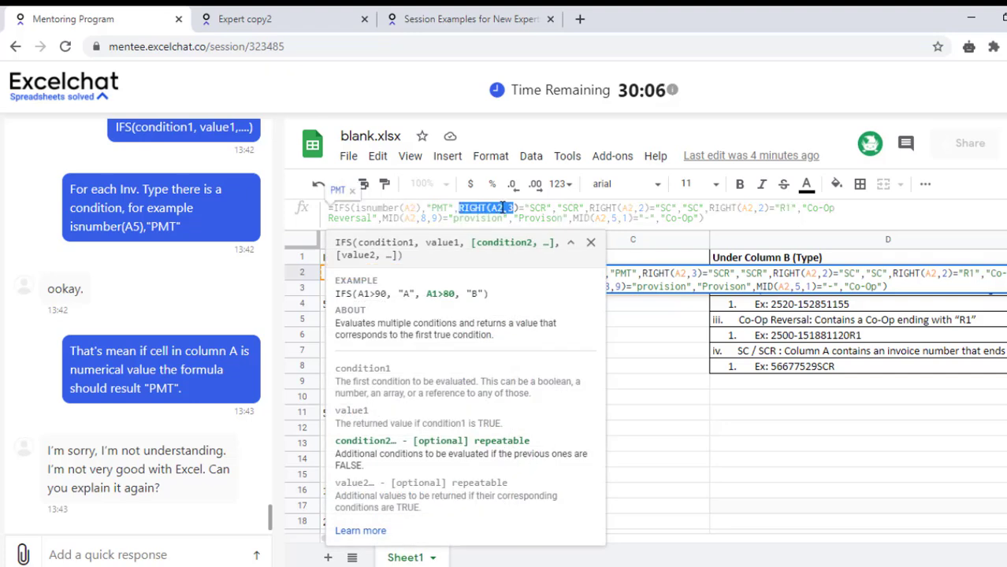
Reply 'Sure.' to the mentee in the chat.
click(147, 556)
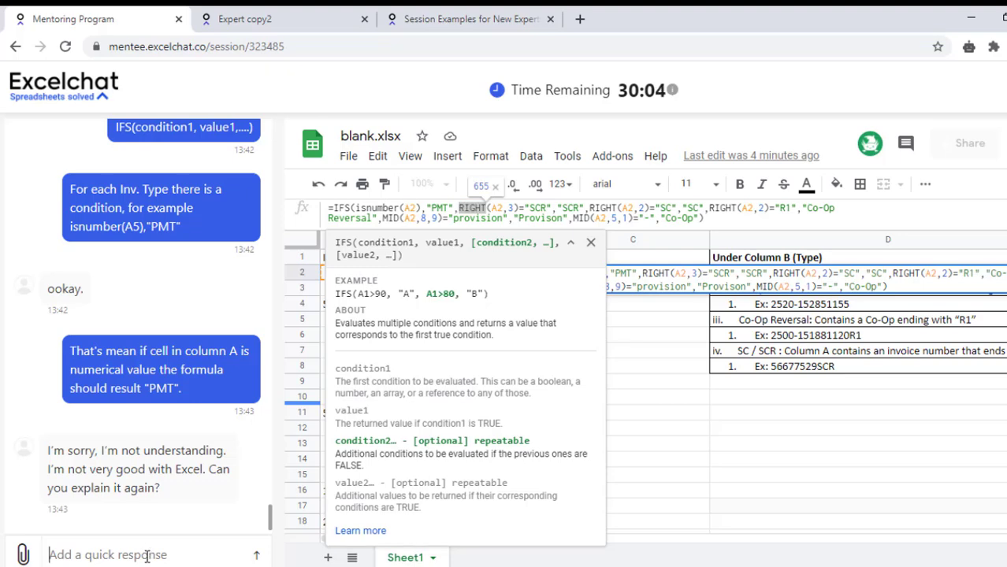
text(S)
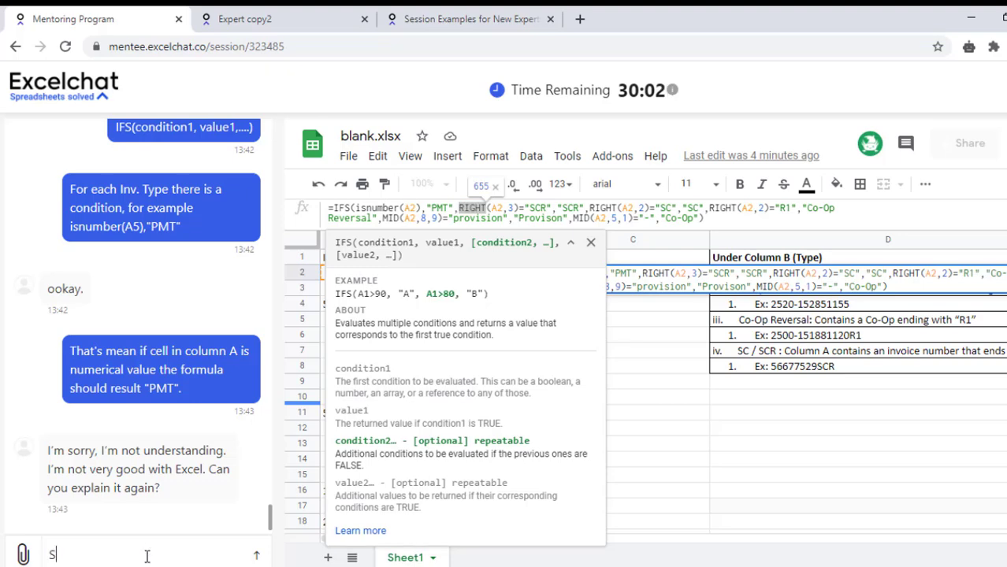
text(ure)
text(.)
key(Return)
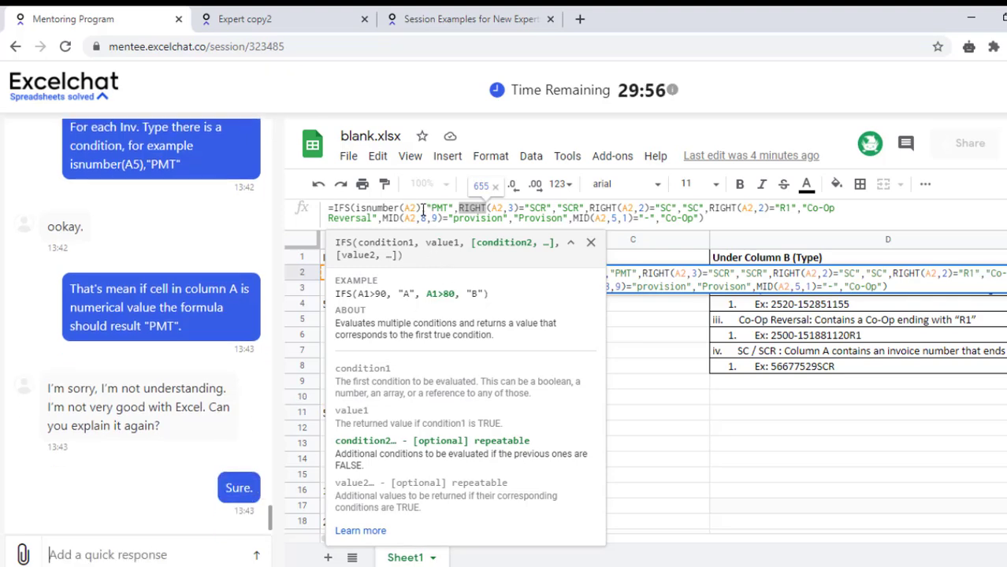
Copy isnumber(A2) from the formula and send 'The first condition is: isnumber(A2)'.
drag(422, 208, 356, 208)
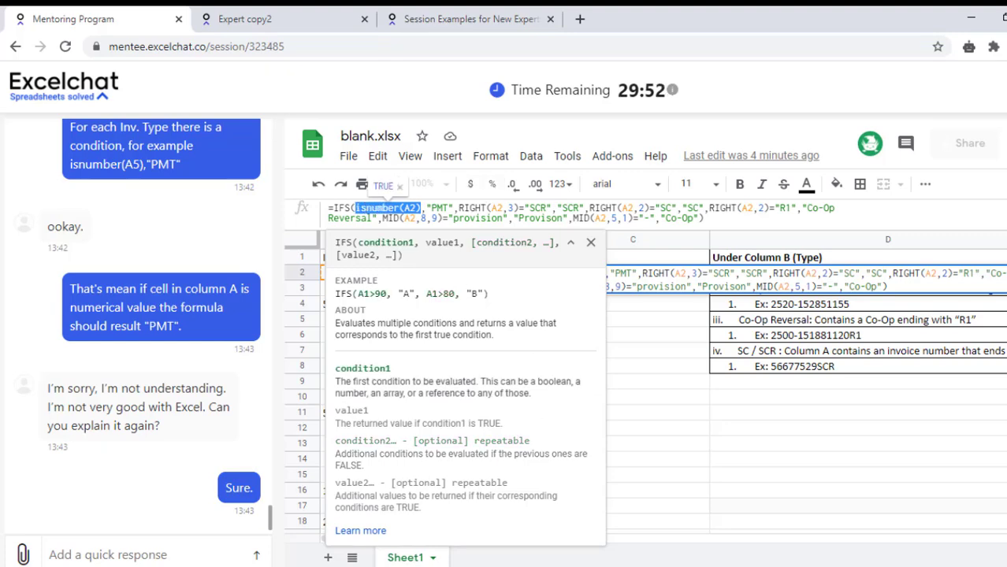
click(130, 561)
text(The)
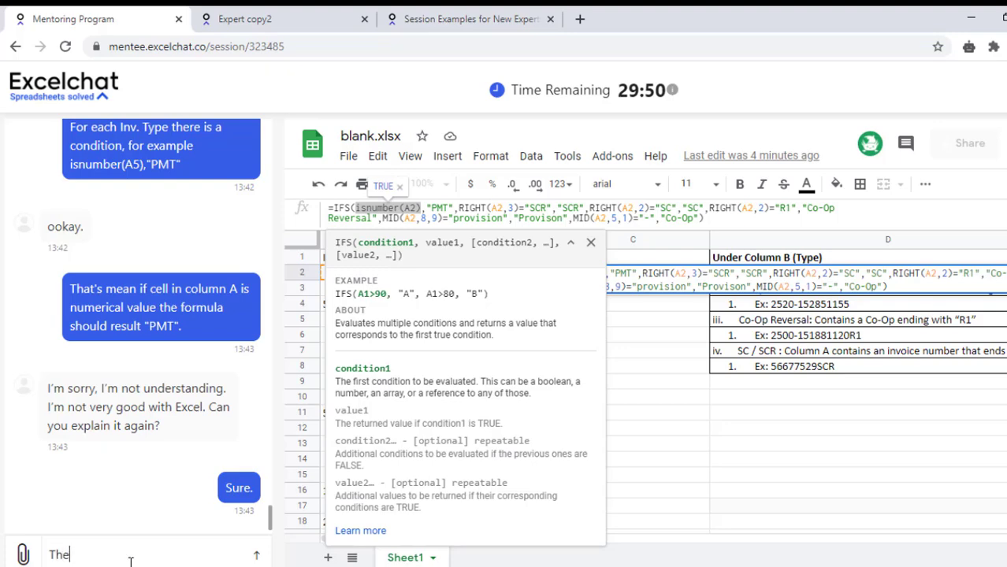
text( first condition)
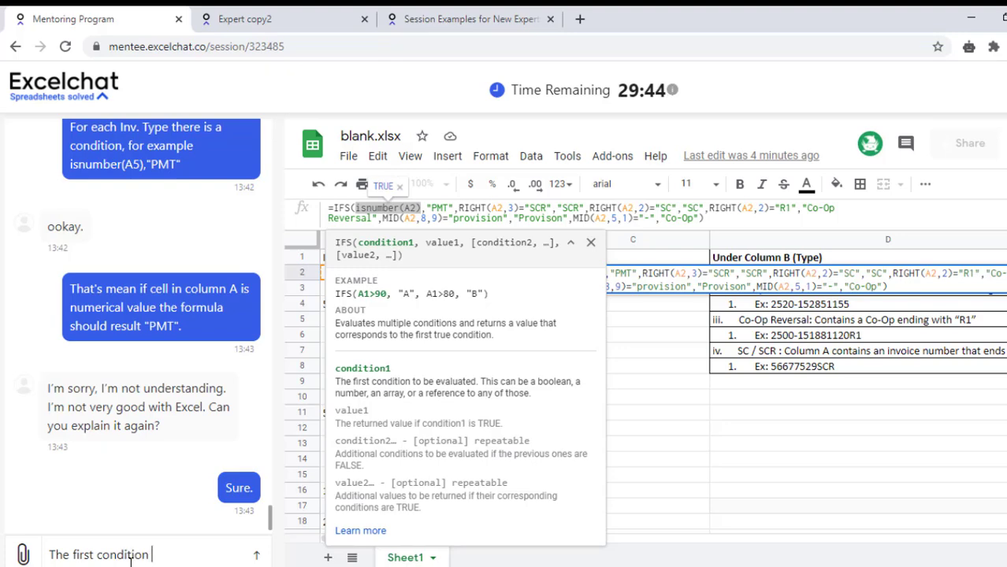
text( is)
text(isnumber(A2))
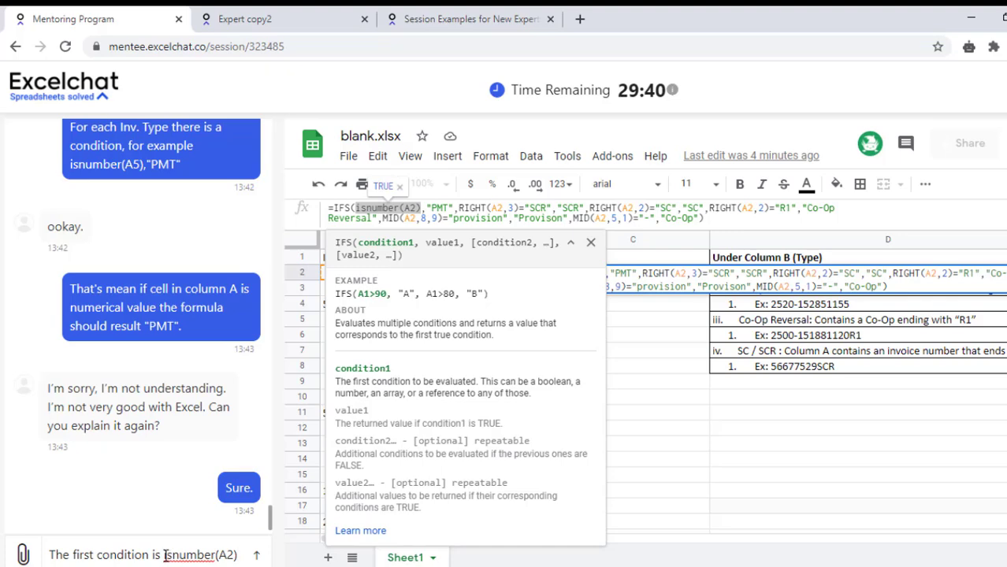
double_click(165, 555)
key(shift+Left)
key(shift+Left)
key(shift+Left)
key(Left)
text(:)
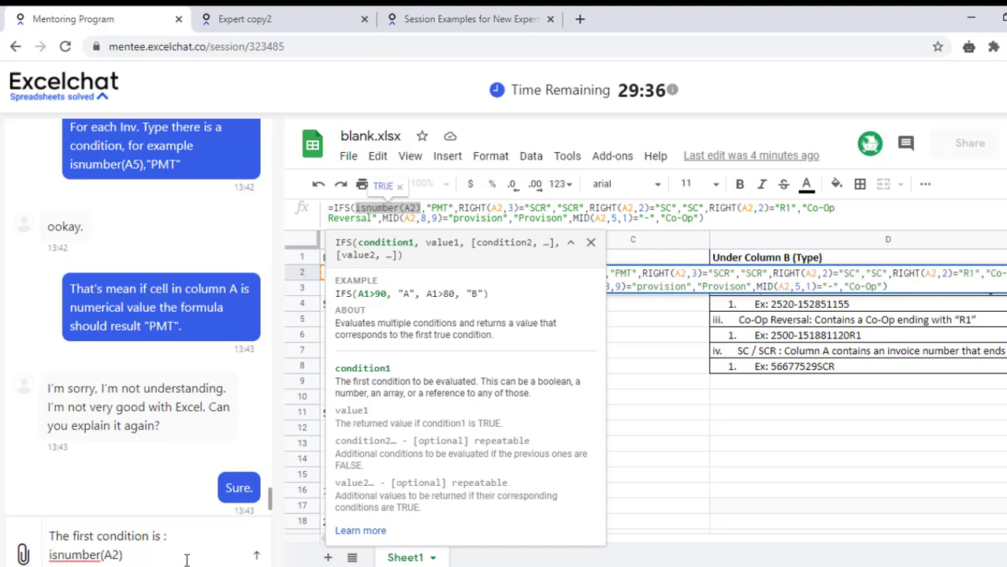
click(169, 552)
key(Return)
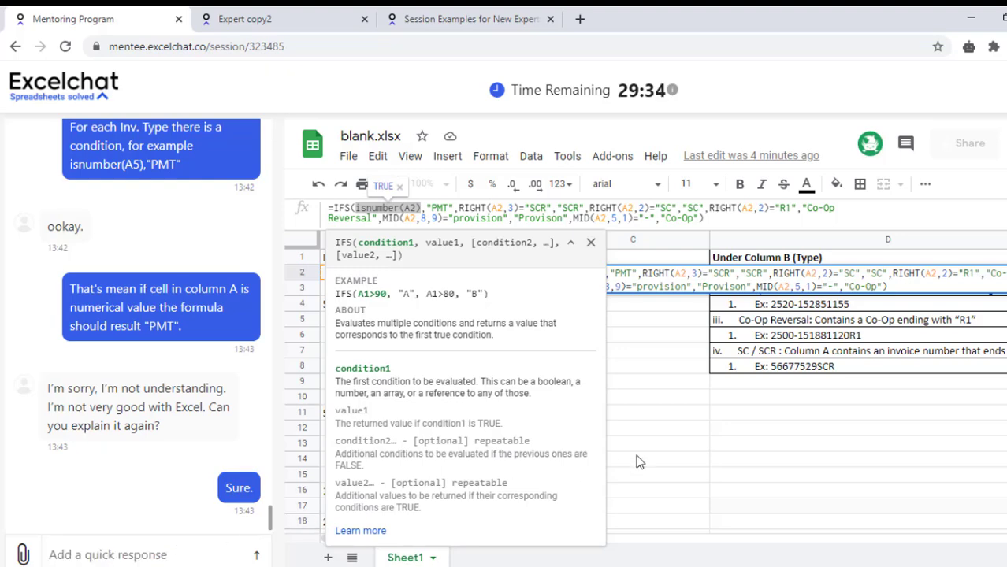
Enter =isnumber(A2) in C2 so it shows TRUE.
click(635, 274)
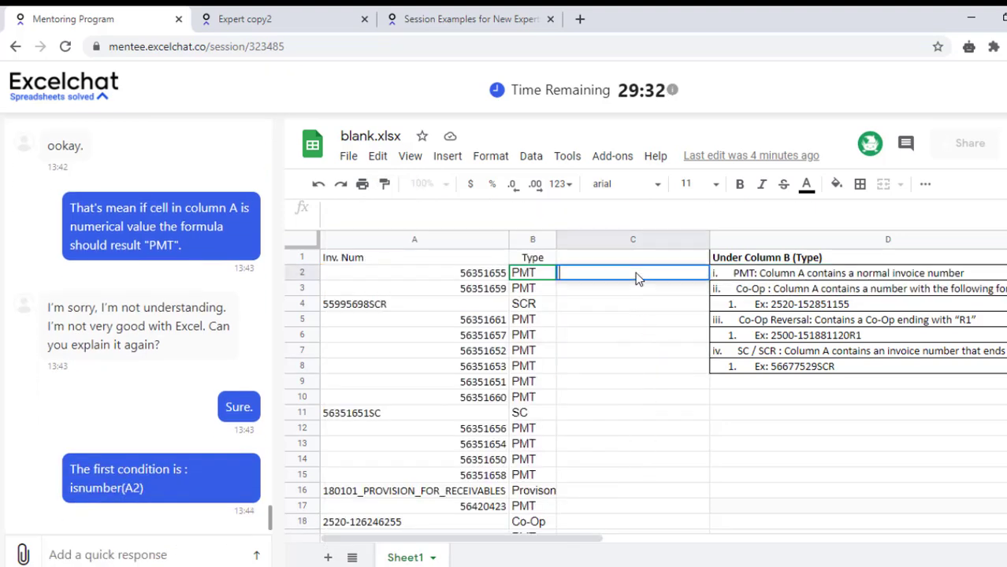
text(=)
key(ctrl+v)
key(Return)
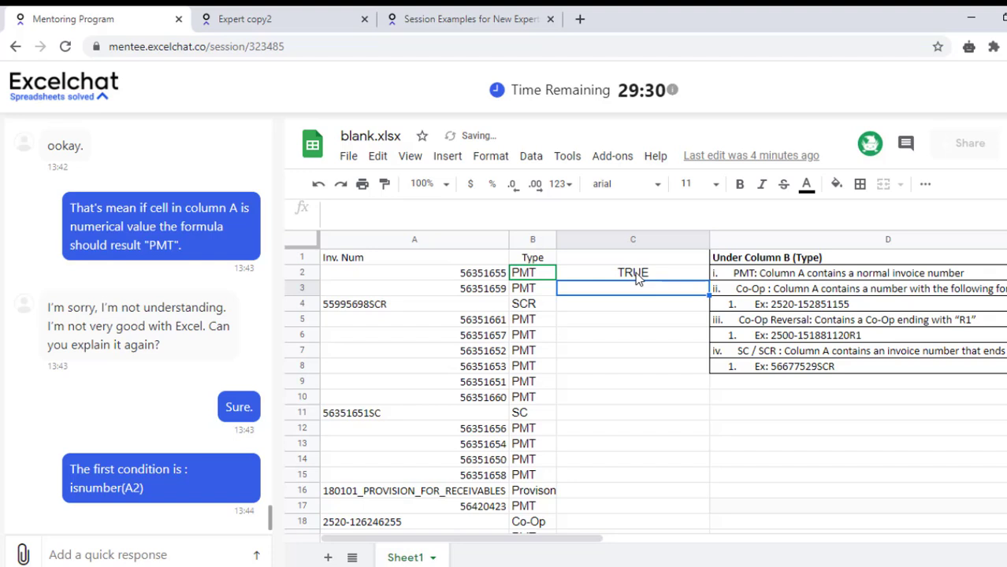
click(637, 276)
Send 'I typed this formula in C2 for explanation.' and begin noting it returned true for C2 and C3.
click(179, 555)
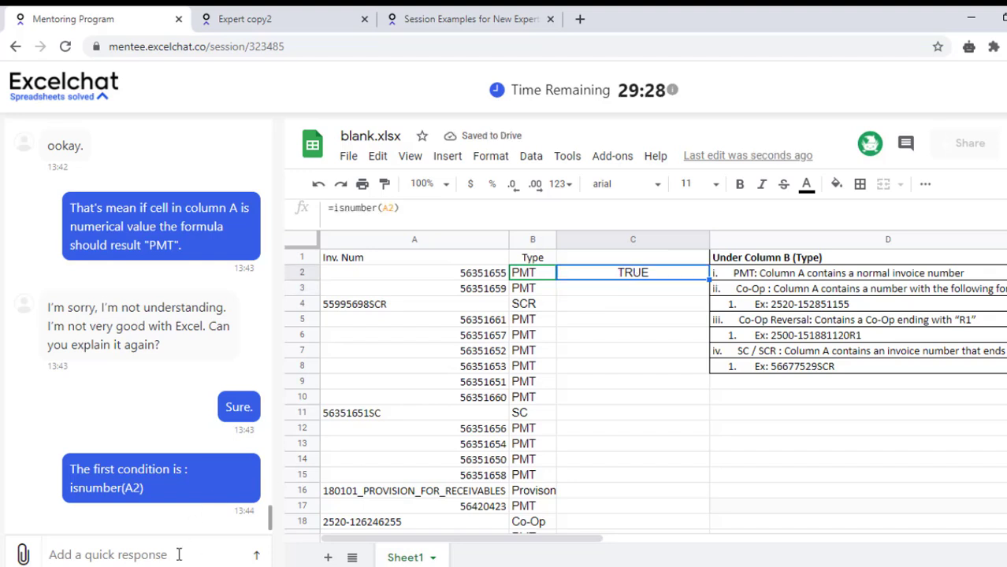
text(I)
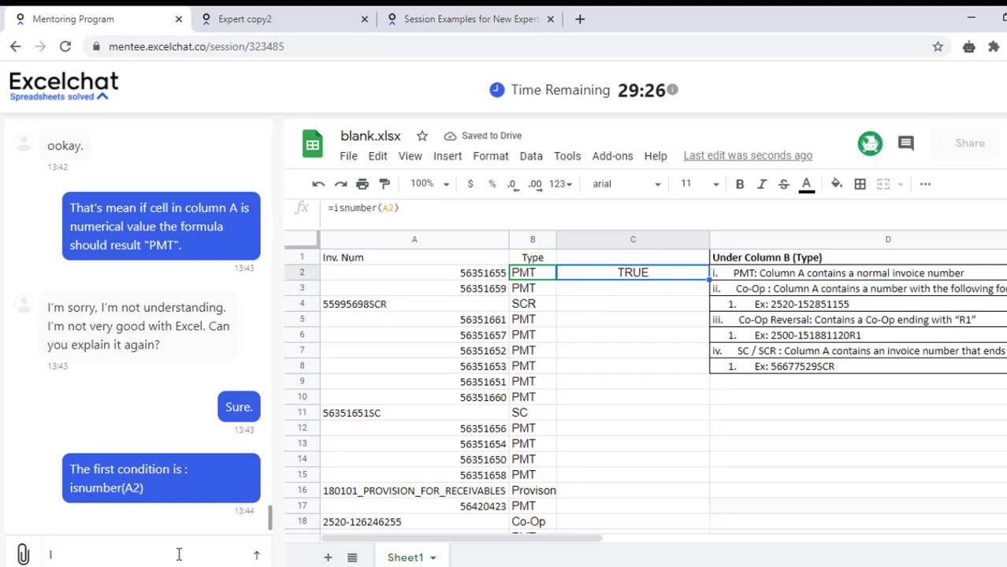
text( t)
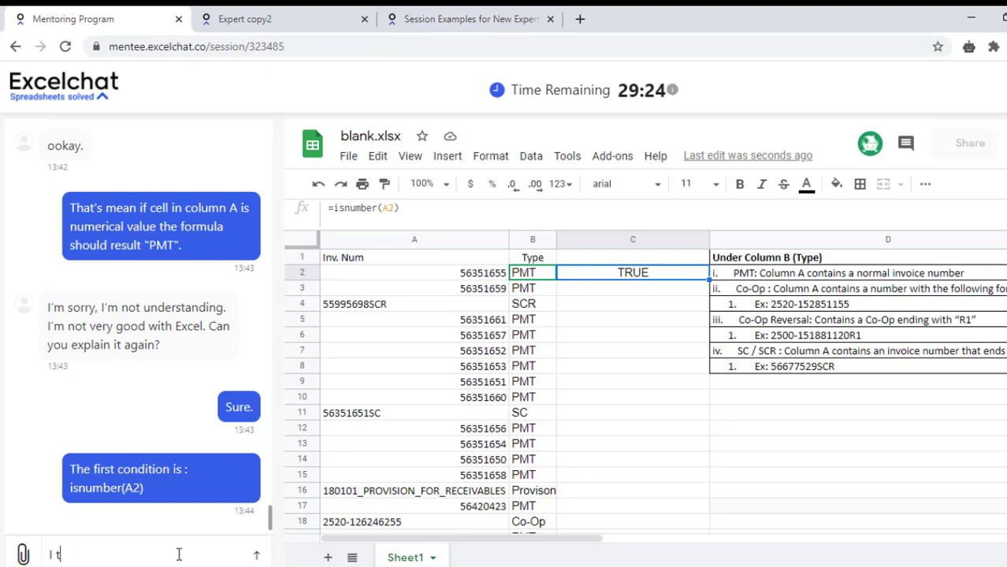
text(rped thi)
text(s formula i)
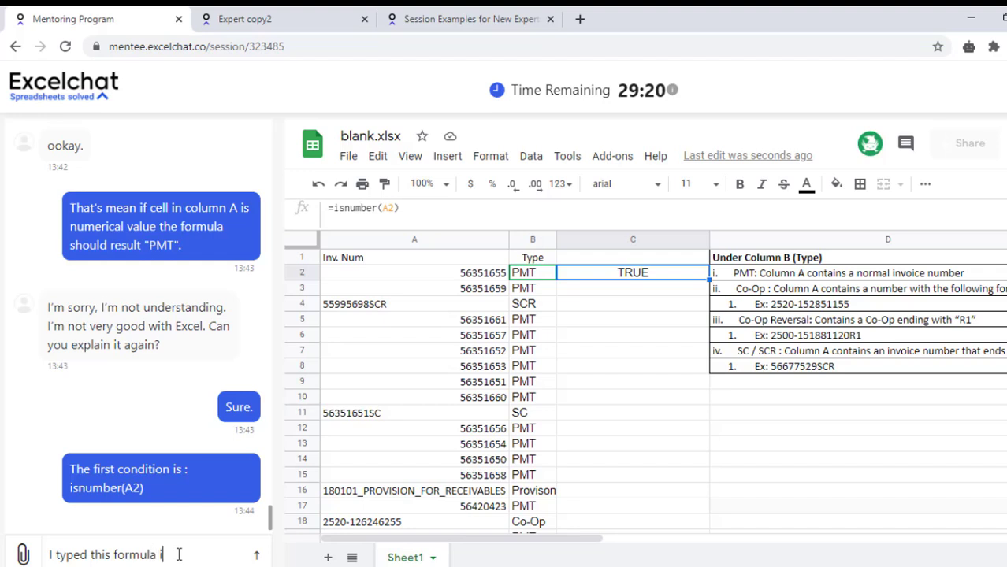
text(n C2)
text( for )
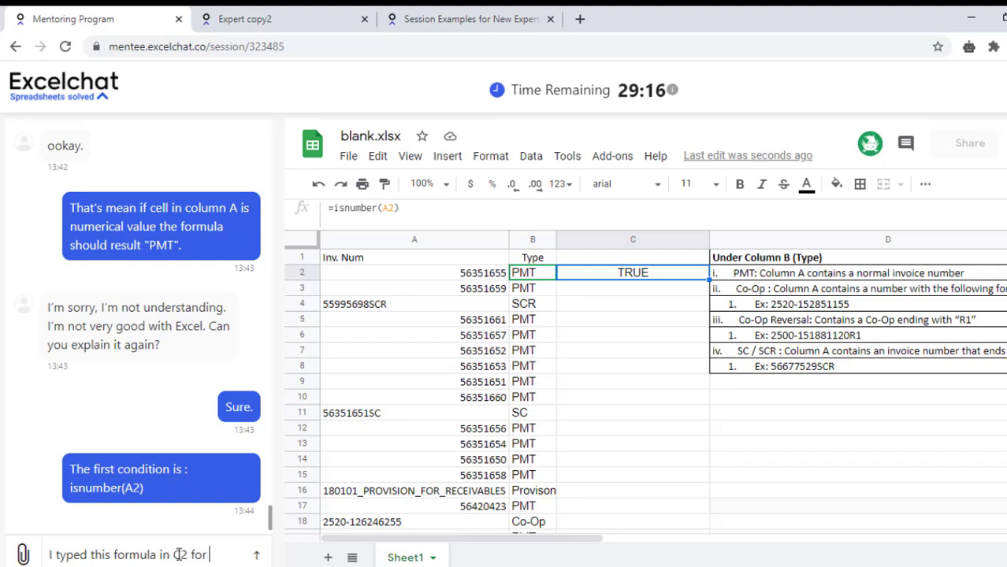
text(explana)
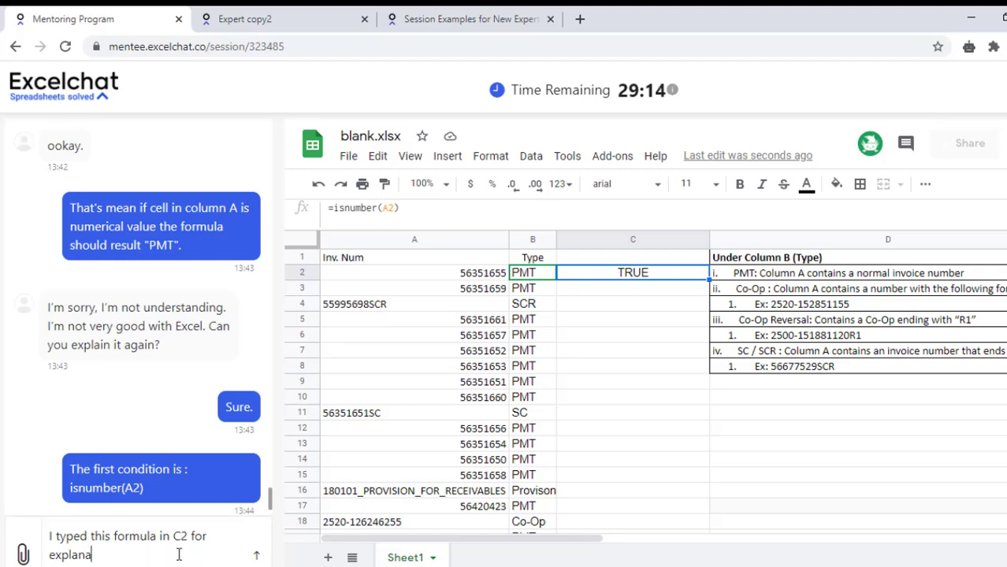
text(tion )
text(.)
key(Return)
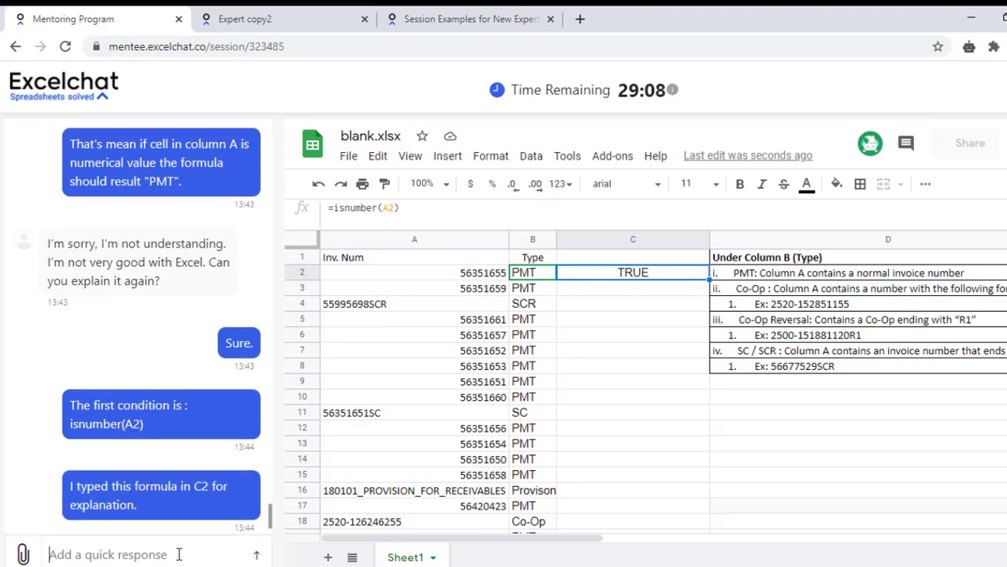
text(The formu)
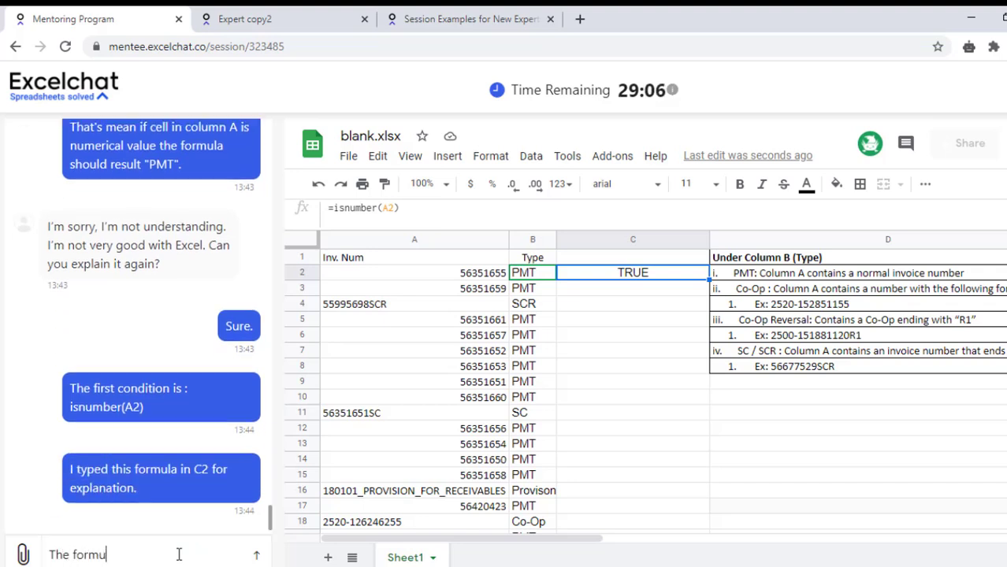
text(la retu)
text(rned t)
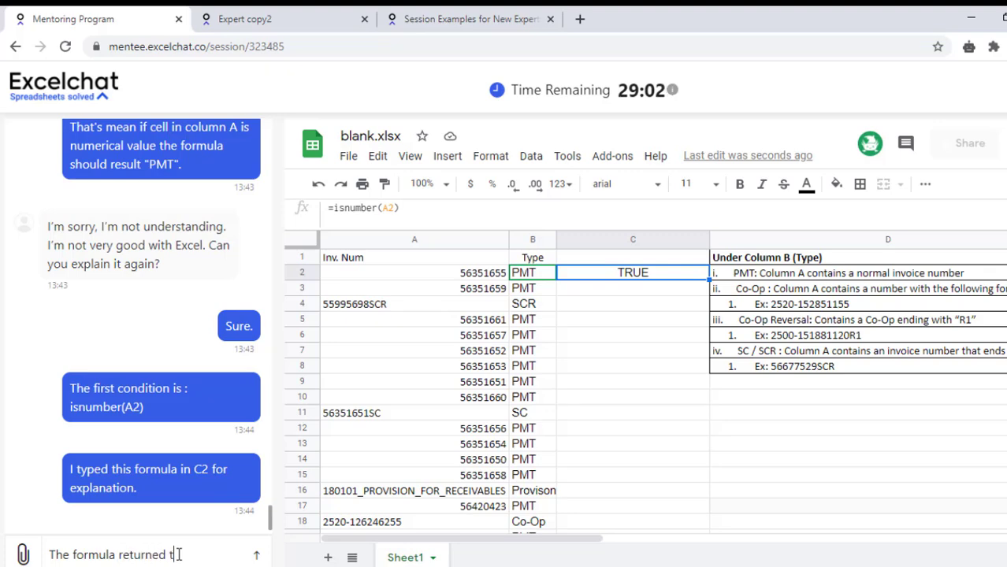
text(rue )
text(for)
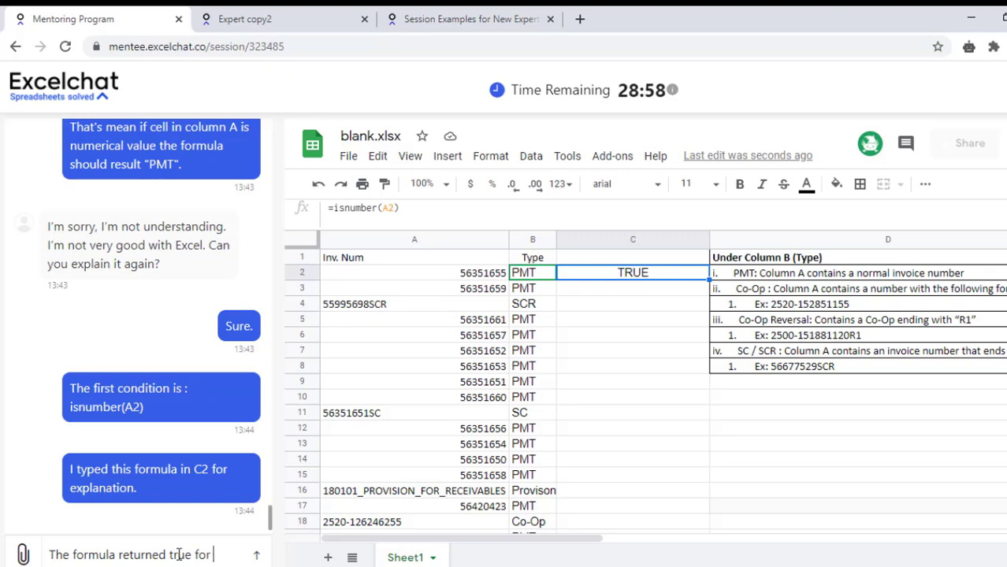
text( C2 a)
text(nd C3)
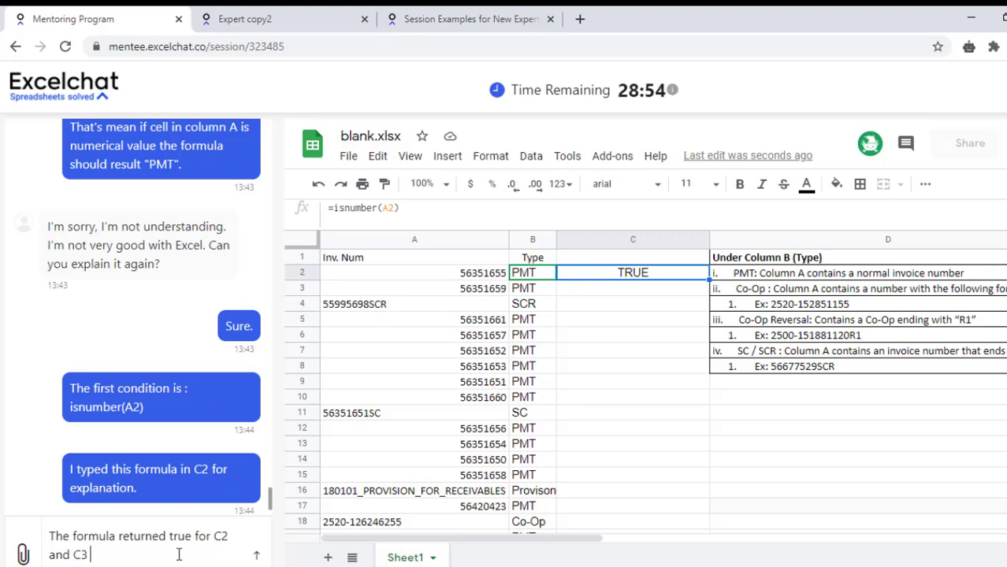
Fill the isnumber check down to C4 and explain A2 and A3 hold numbers.
click(654, 290)
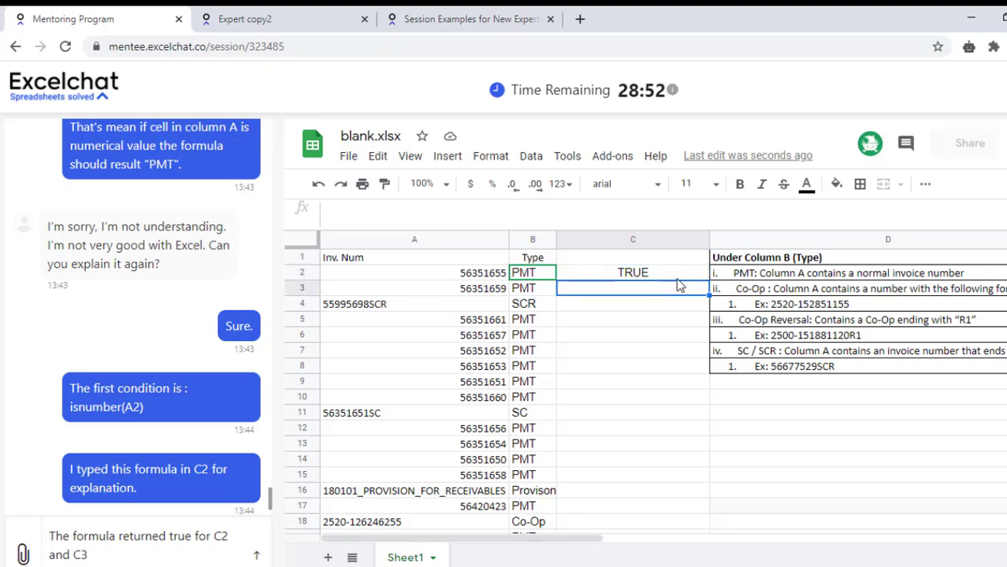
click(681, 274)
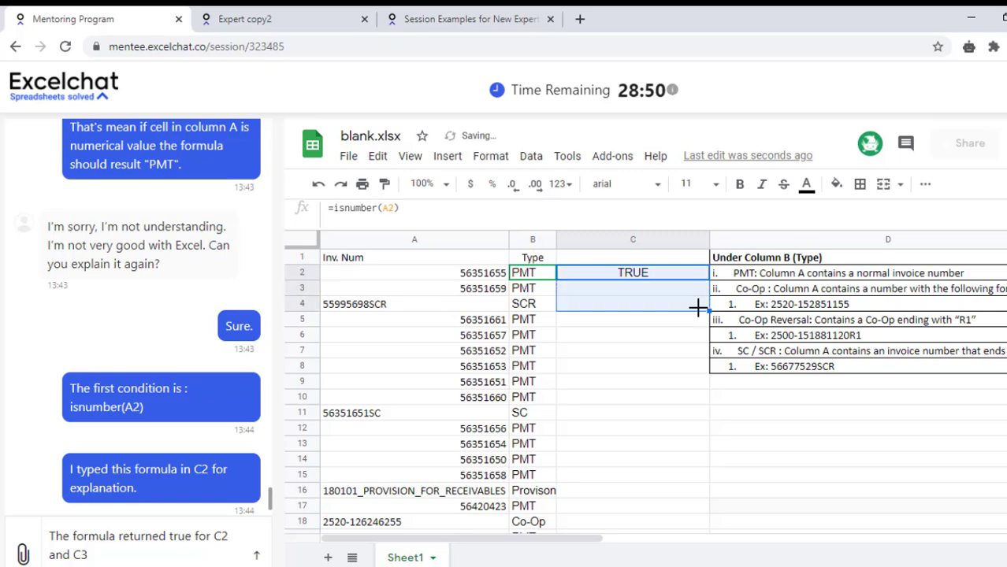
drag(711, 278, 708, 309)
click(182, 558)
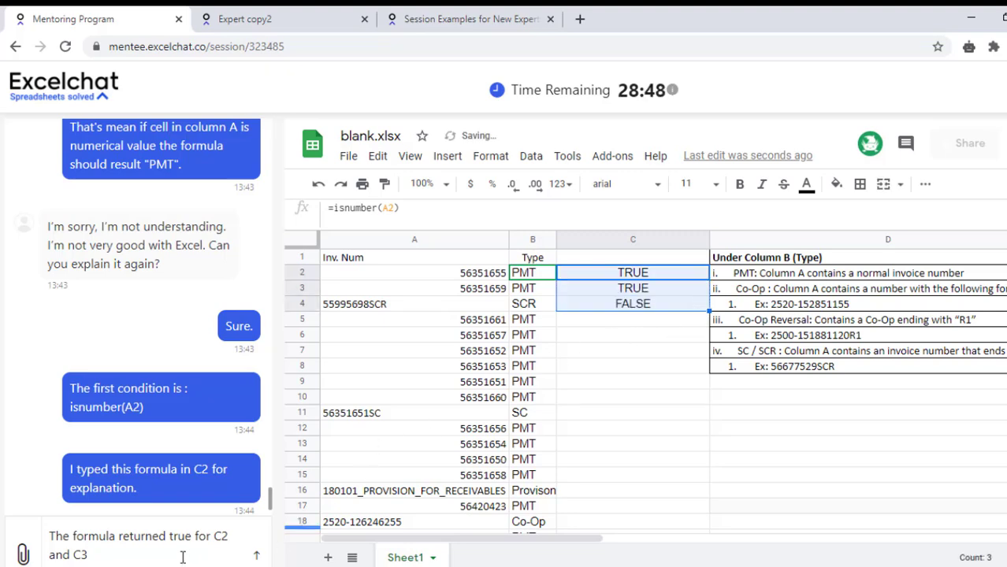
text(m)
text(be)
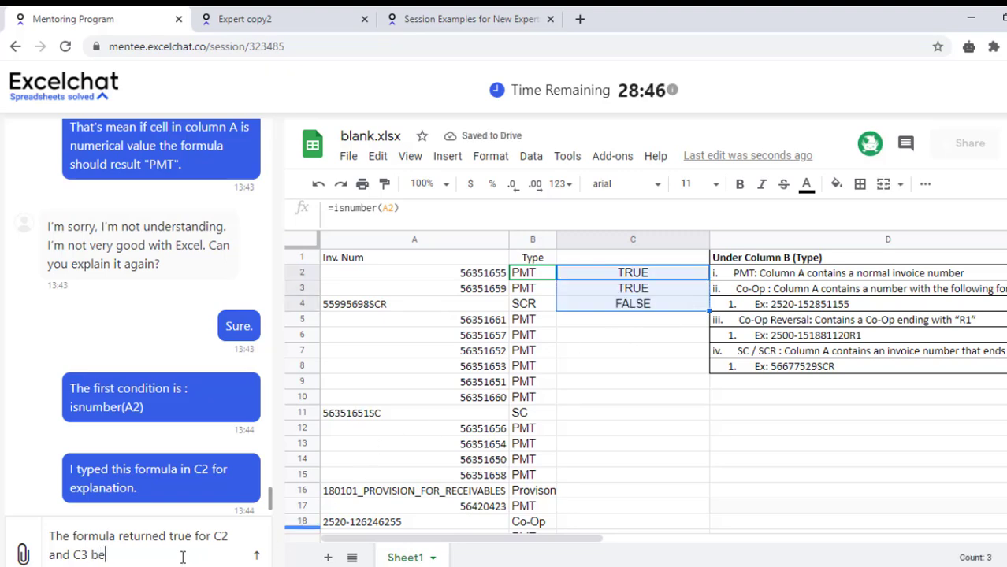
text(cause )
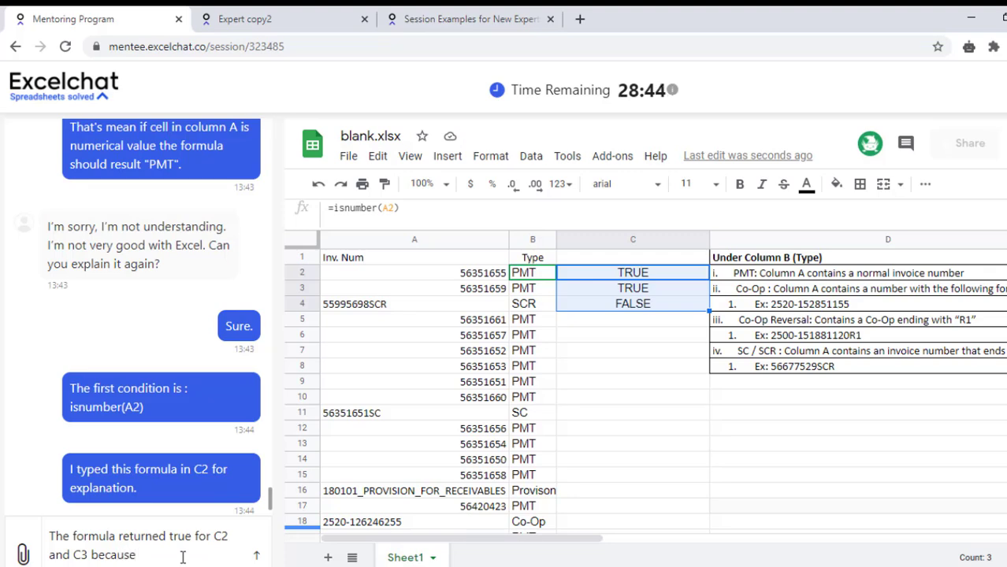
text(A)
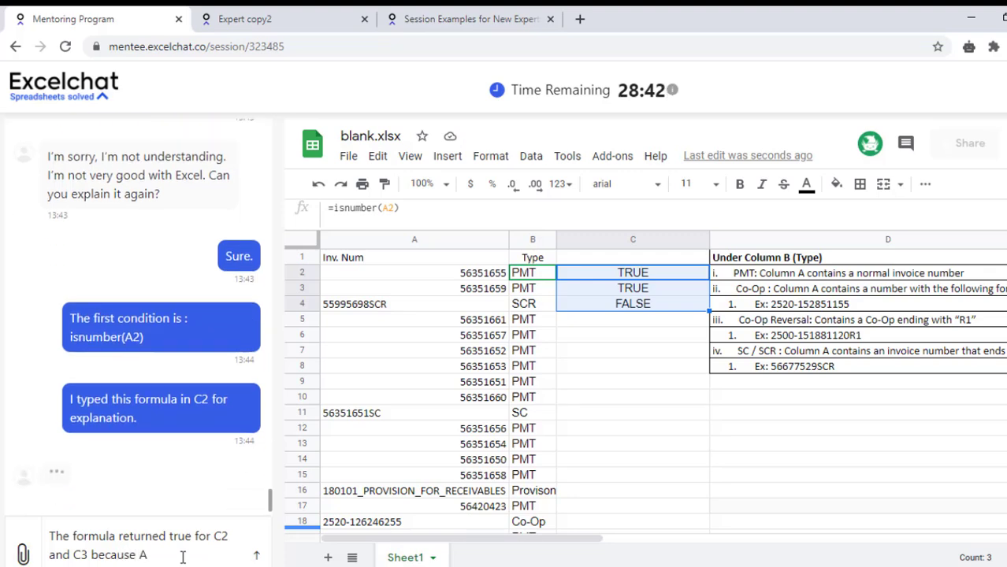
text(2 and A3 )
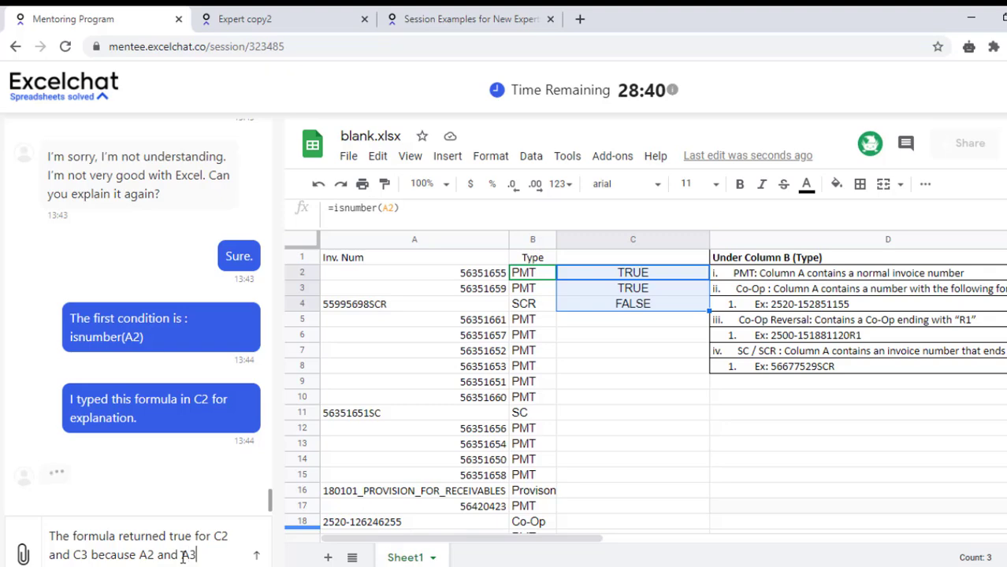
text(has a n)
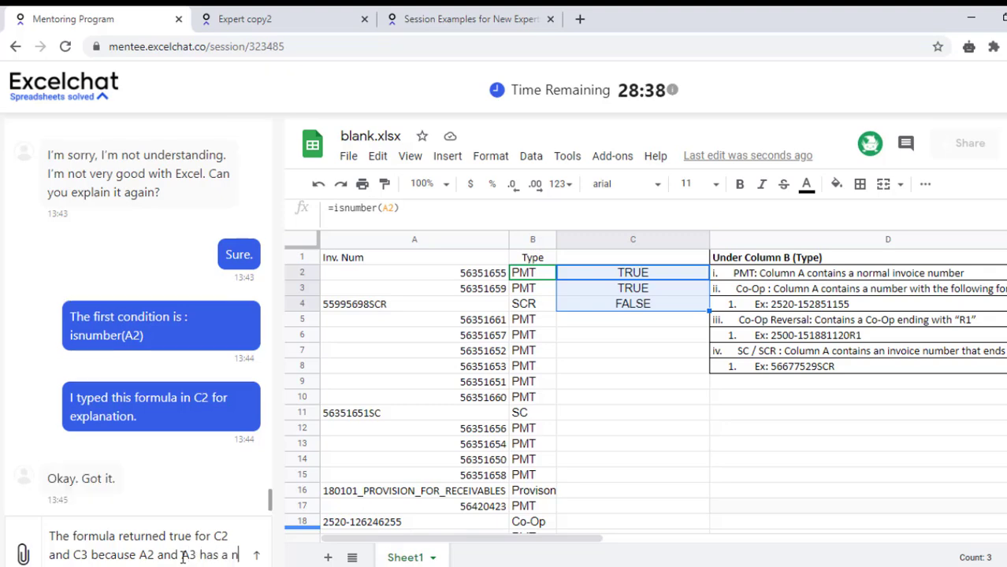
text(umber)
key(Return)
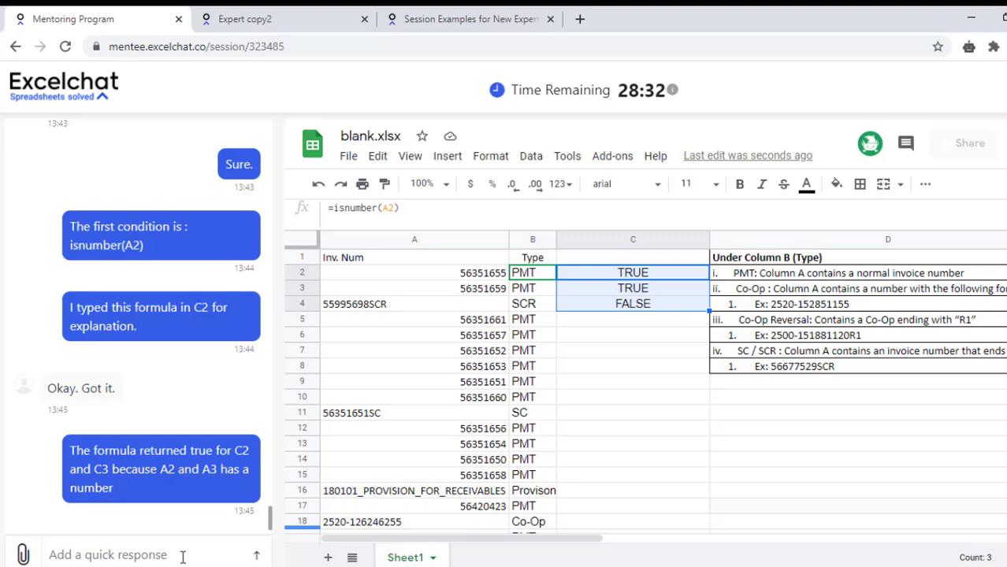
Send 'whenever there is a number, the formula will return PMT', correcting the spelling of 'return'.
text(So)
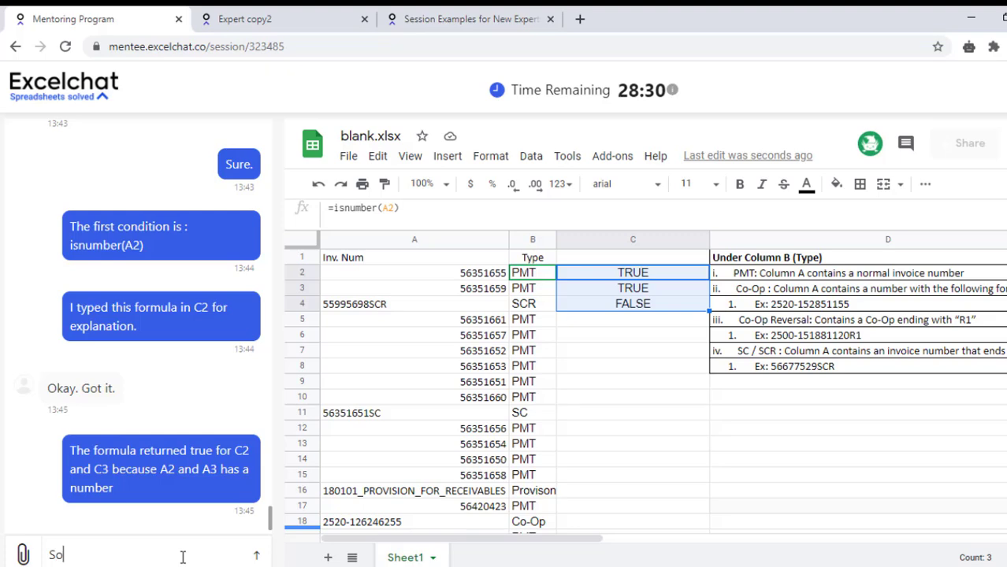
text(, )
text(if th)
key(BackSpace)
key(BackSpace)
key(BackSpace)
key(BackSpace)
text(when)
text(e)
key(BackSpace)
text(ever )
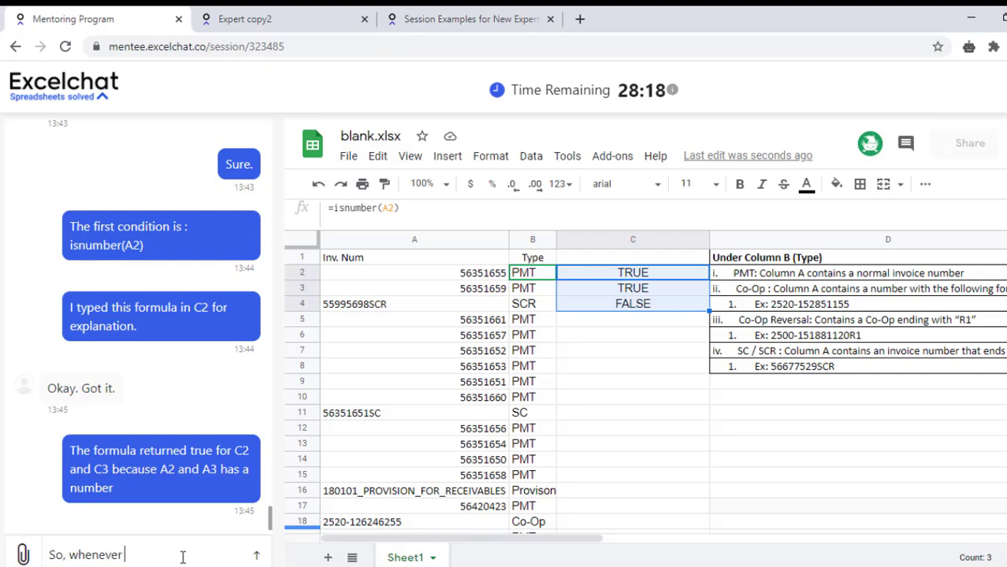
text(ther)
text(e is a num)
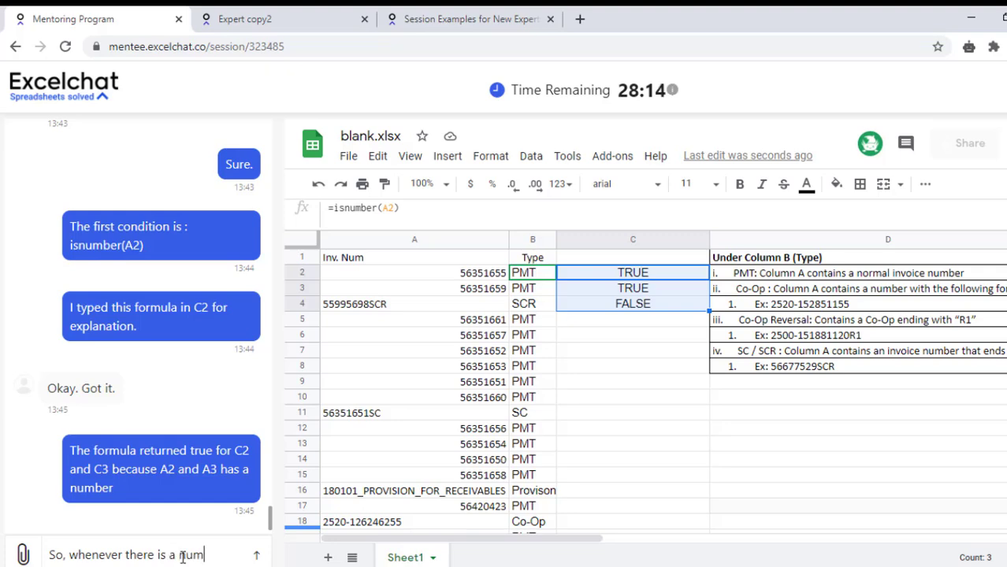
text(ber , the)
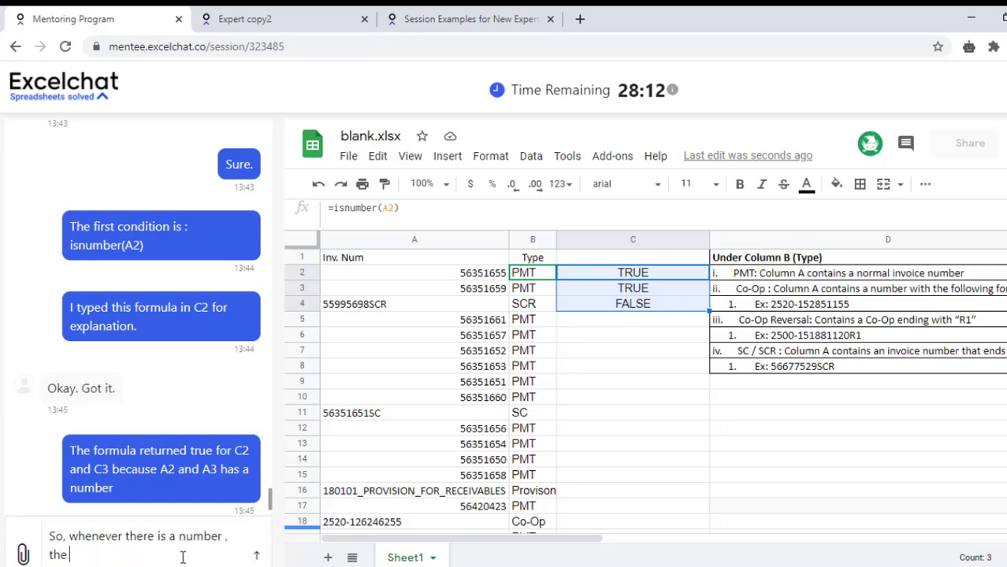
text( formula )
text(will r)
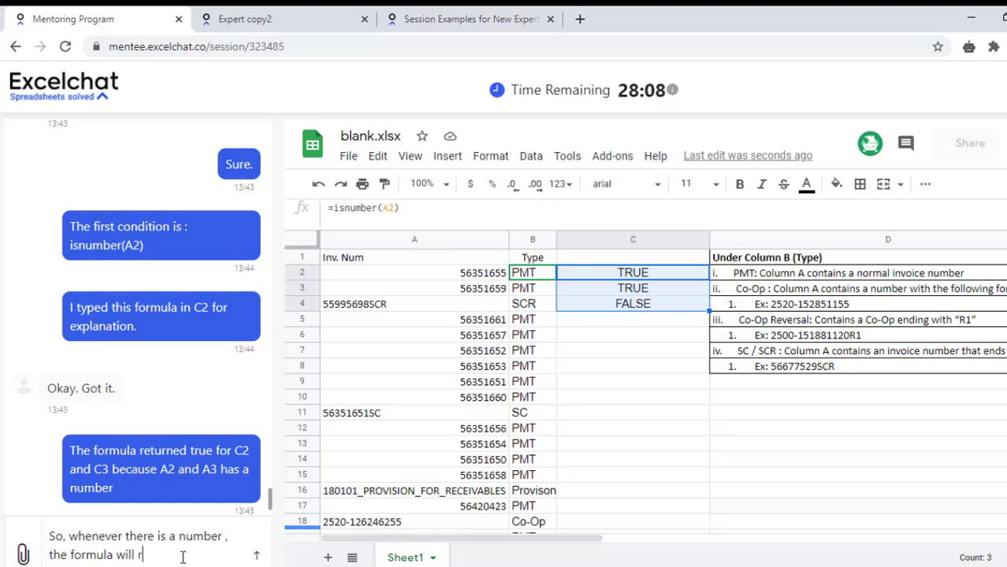
text(eturen )
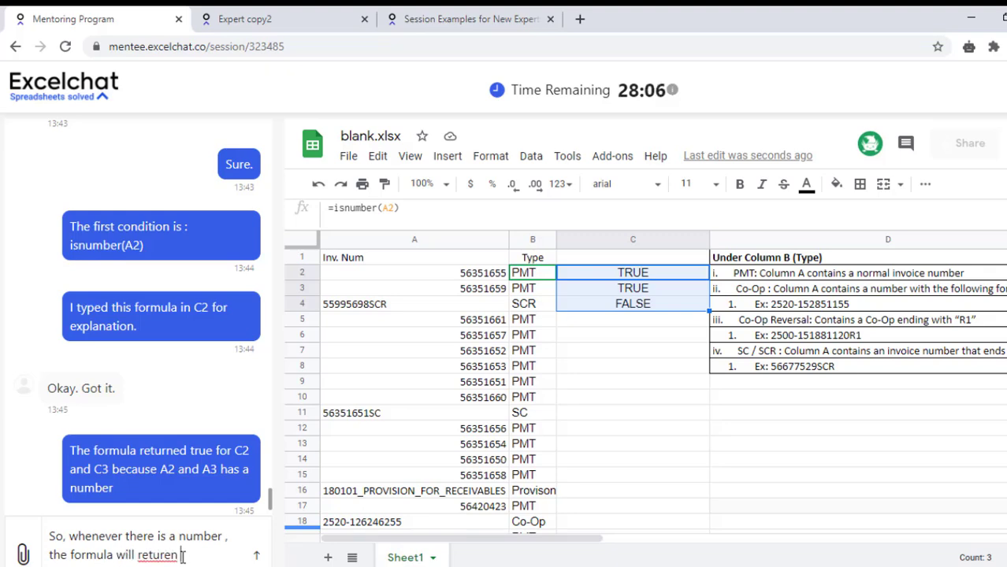
text(“PMT”)
right_click(167, 555)
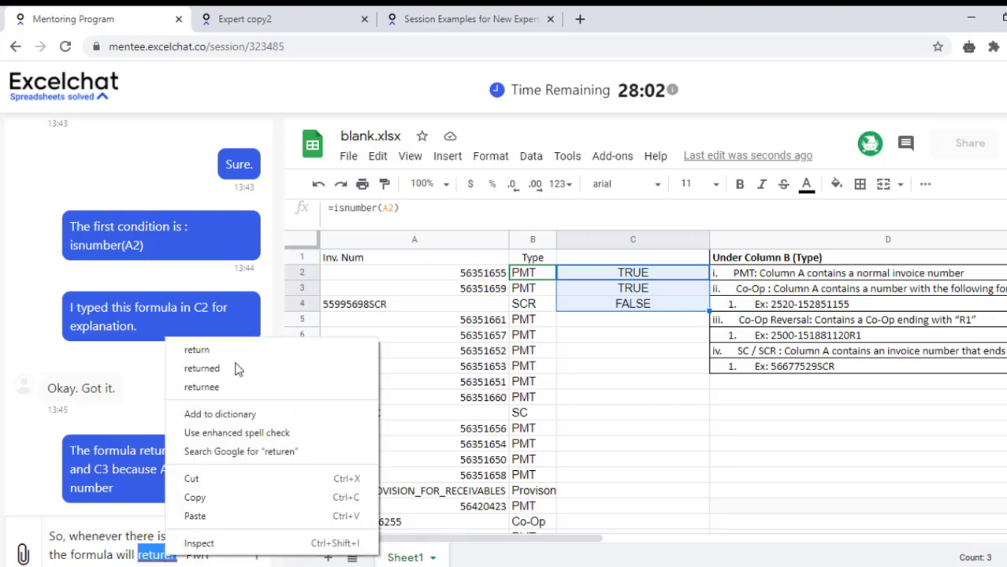
click(224, 348)
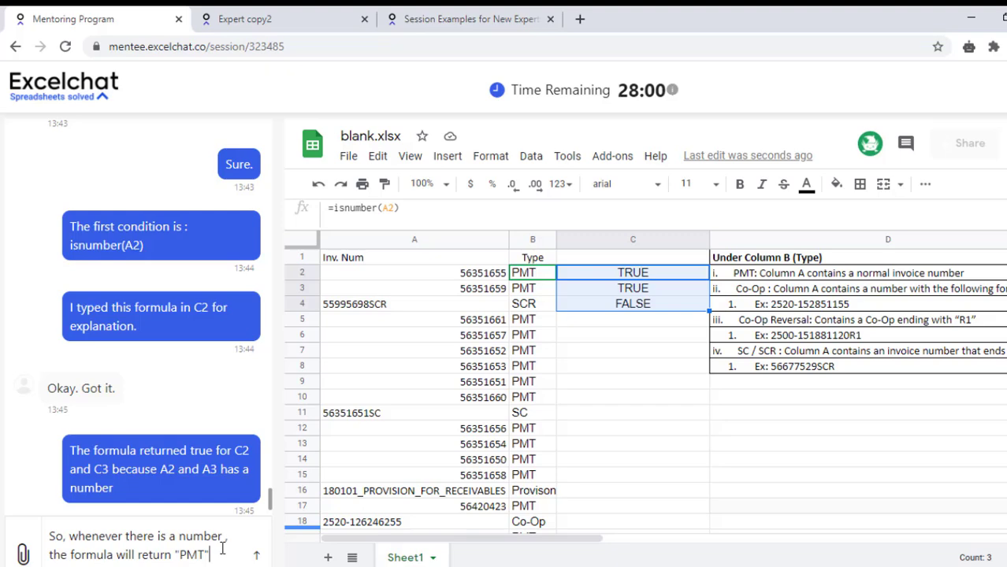
text(.)
key(Return)
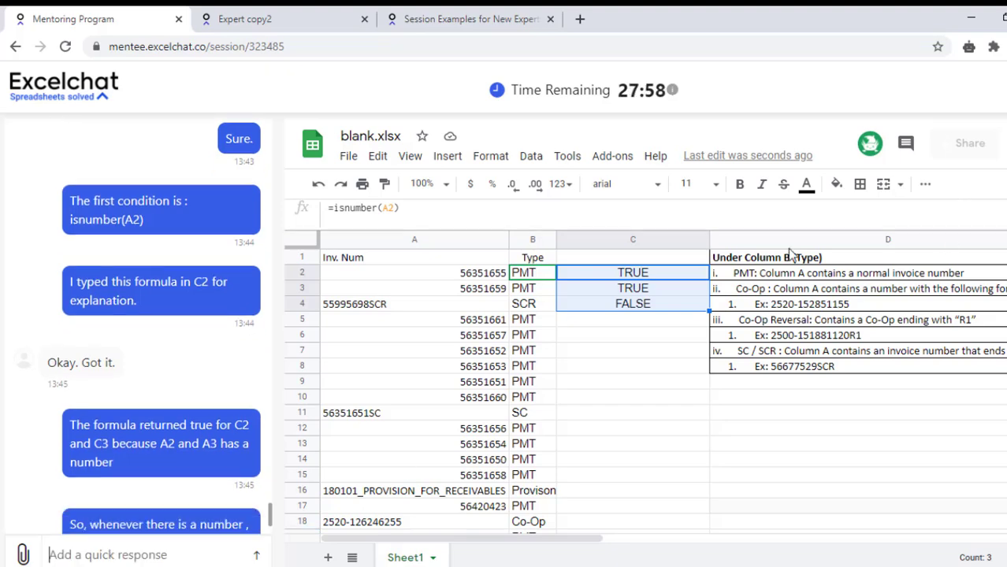
drag(669, 269, 654, 310)
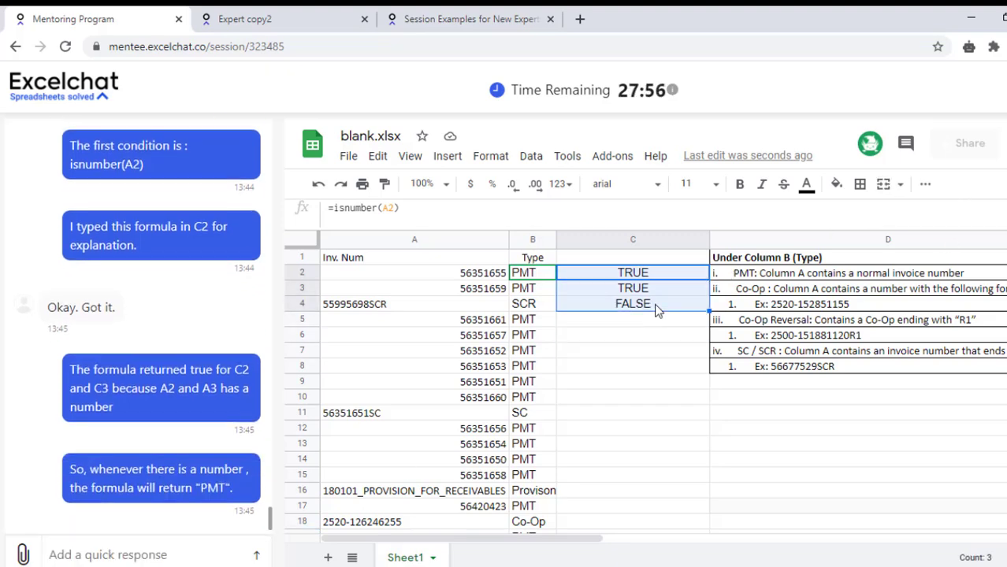
Clear C2:C4 and highlight RIGHT(A2,3)="SCR" in B2's IFS formula.
key(Delete)
click(536, 275)
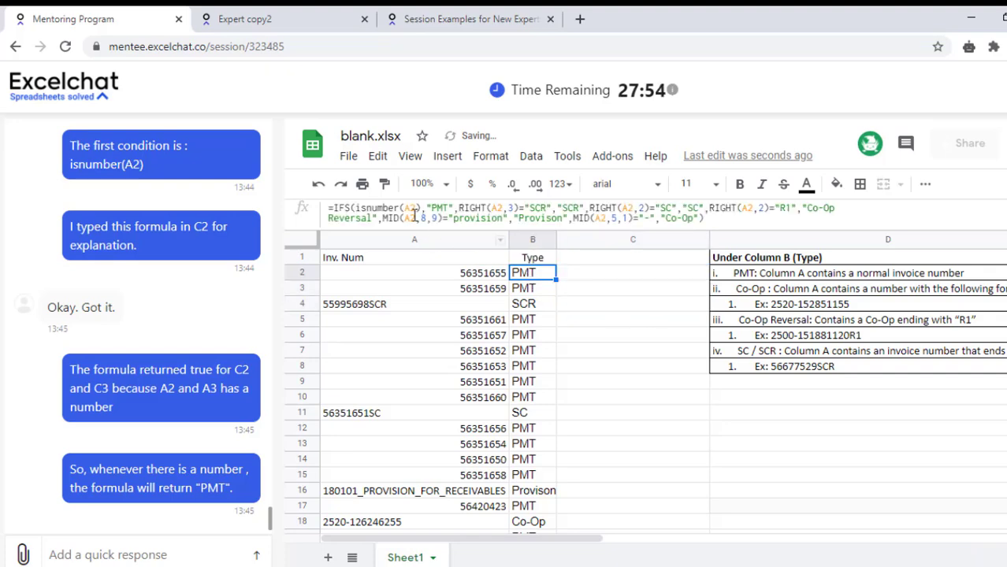
click(464, 208)
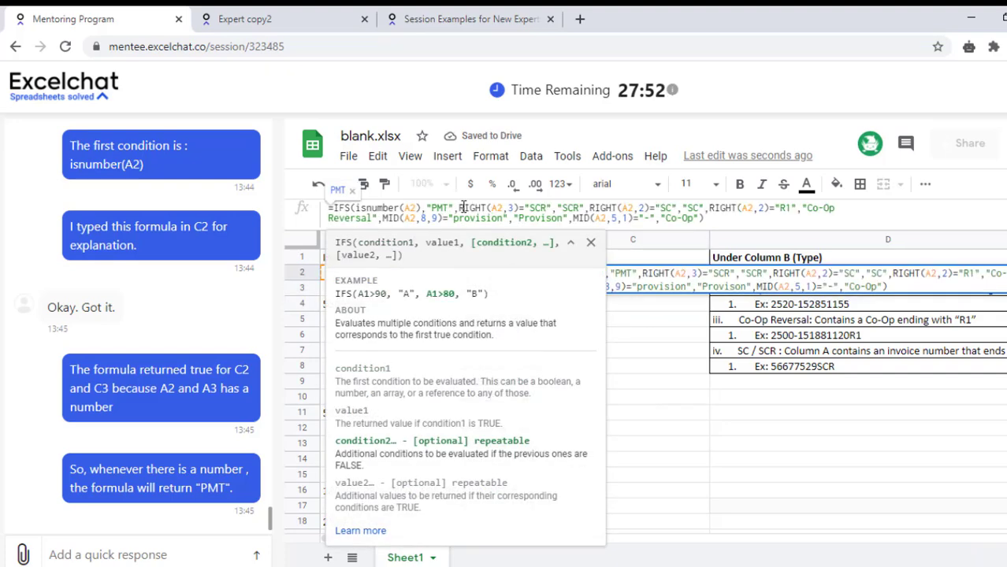
drag(460, 208, 552, 206)
key(ctrl+c)
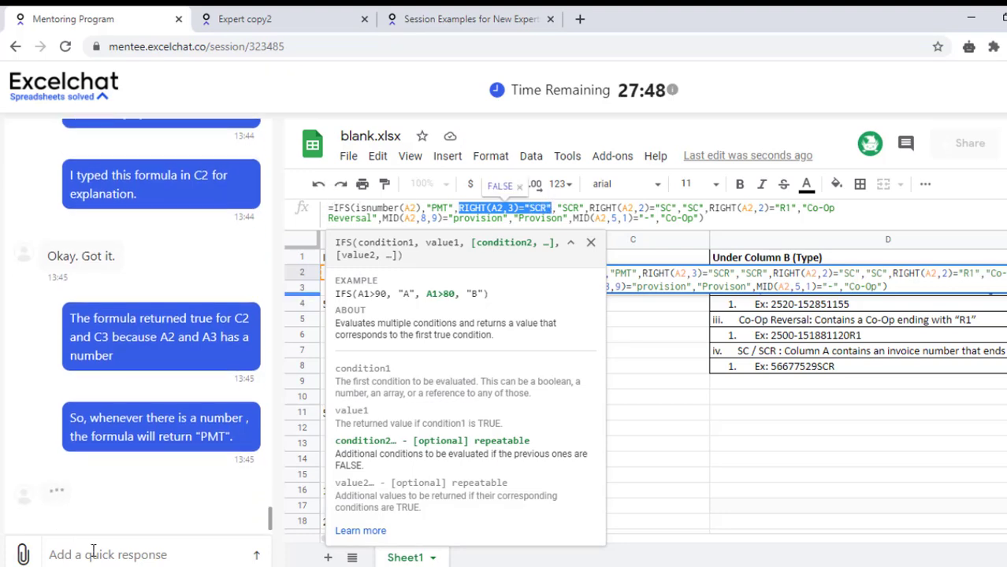
Send 'The second condition is RIGHT(A2,3)="SCR"' to the mentee.
click(103, 553)
text(The)
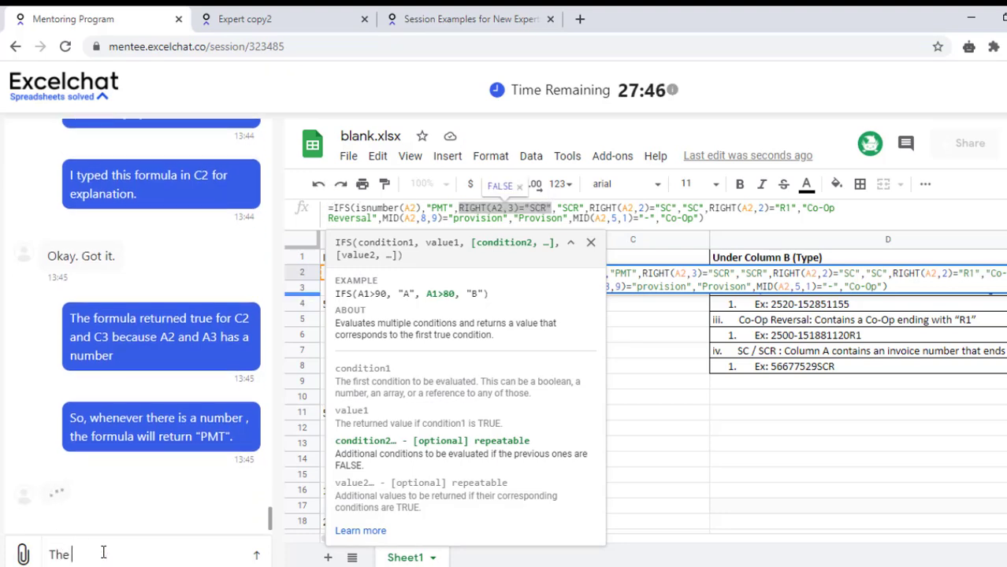
text( second co)
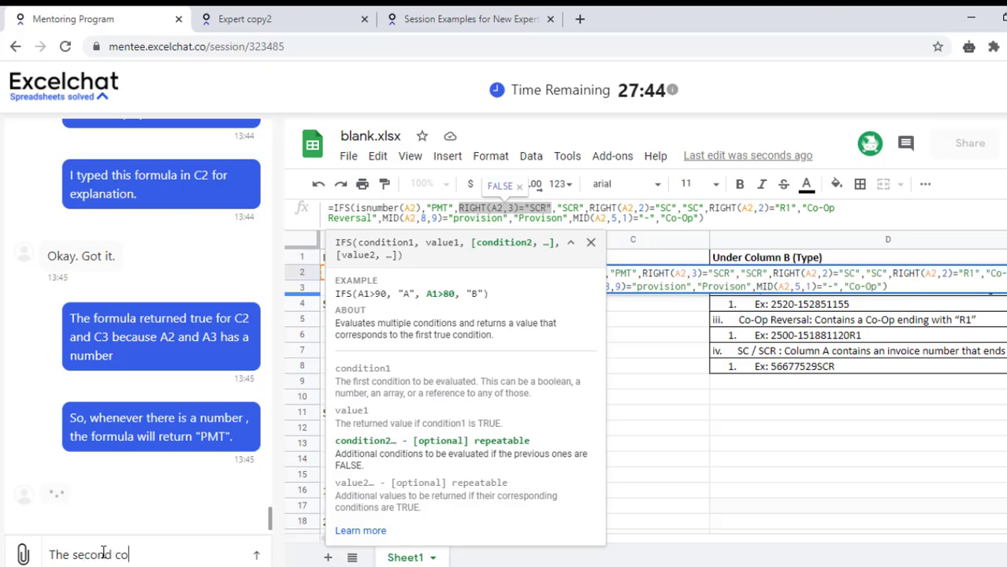
text(ndition)
text( is)
key(ctrl+v)
key(Return)
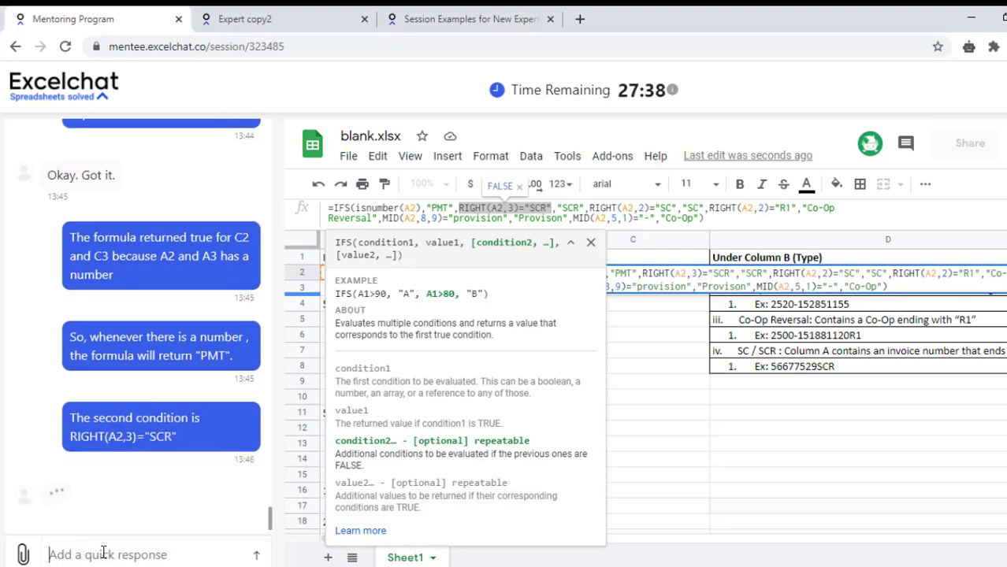
Send 'Means if the last 3 characters in A2 is "SCR"', fixing the spelling of 'characters'.
text(Means th)
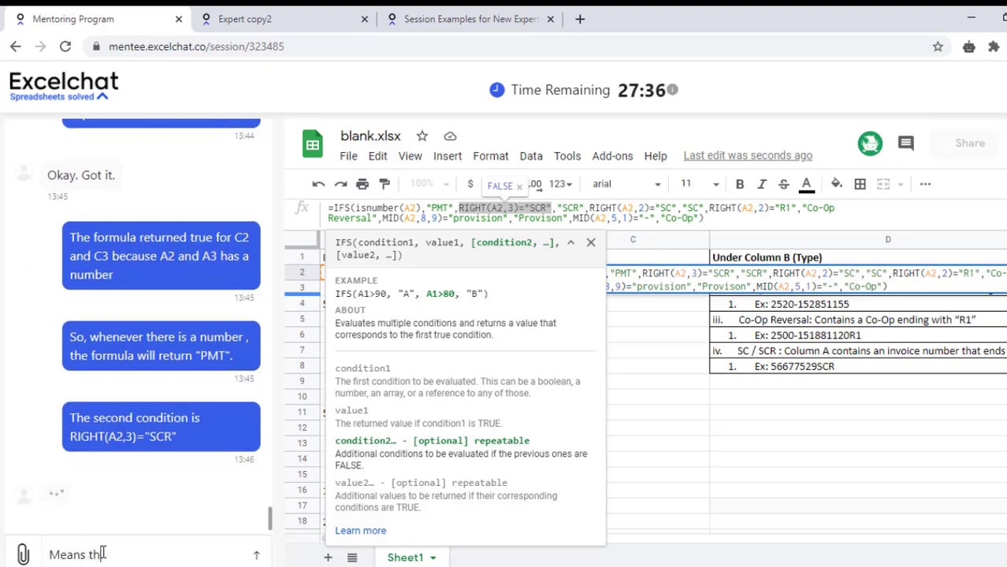
text(e)
text( most)
key(BackSpace)
key(BackSpace)
key(BackSpace)
key(BackSpace)
key(BackSpace)
key(BackSpace)
key(BackSpace)
key(BackSpace)
text(if the ri)
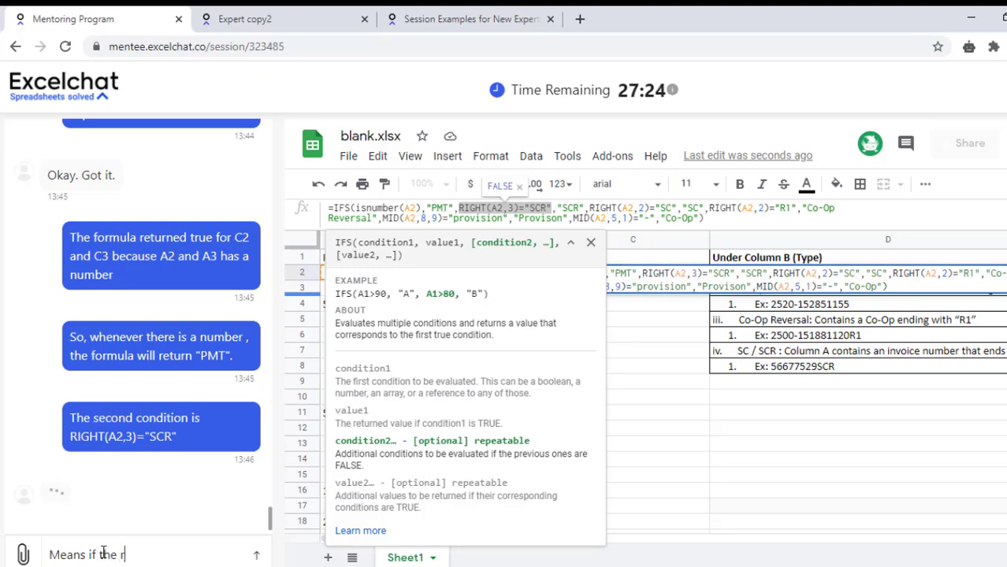
text(ght)
key(BackSpace)
key(BackSpace)
key(BackSpace)
text(last 3 c)
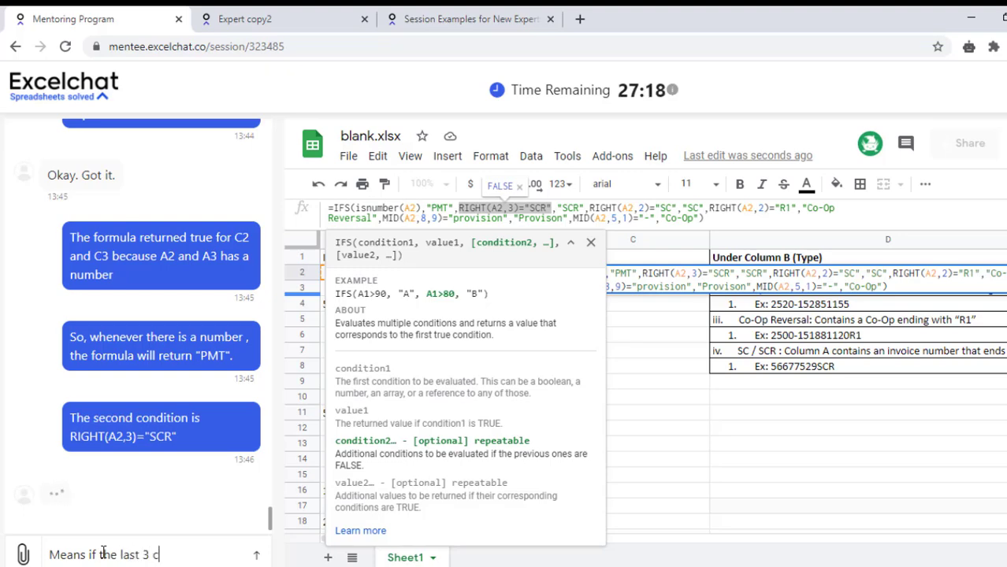
text(hrachte)
text(rs in A)
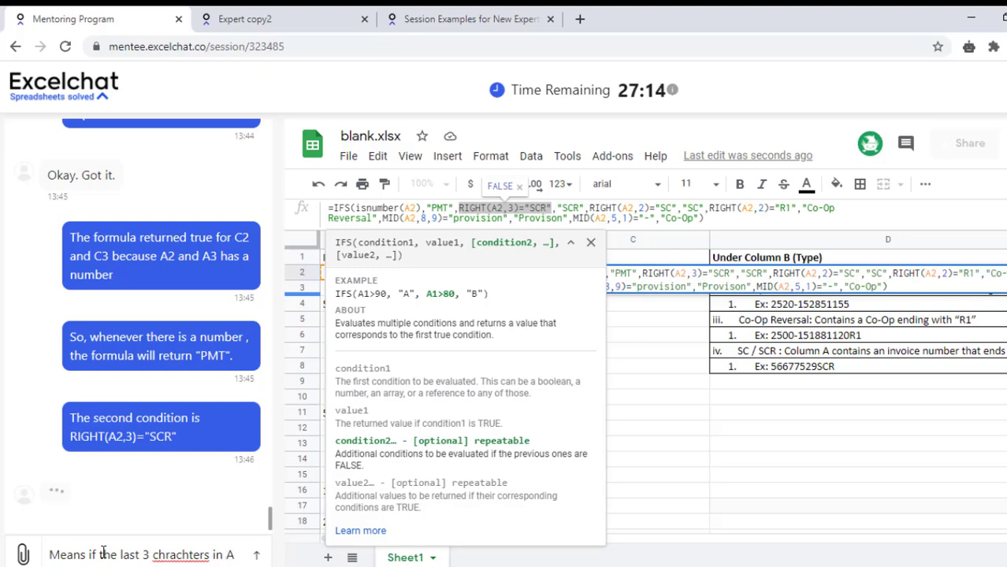
text(2)
right_click(174, 537)
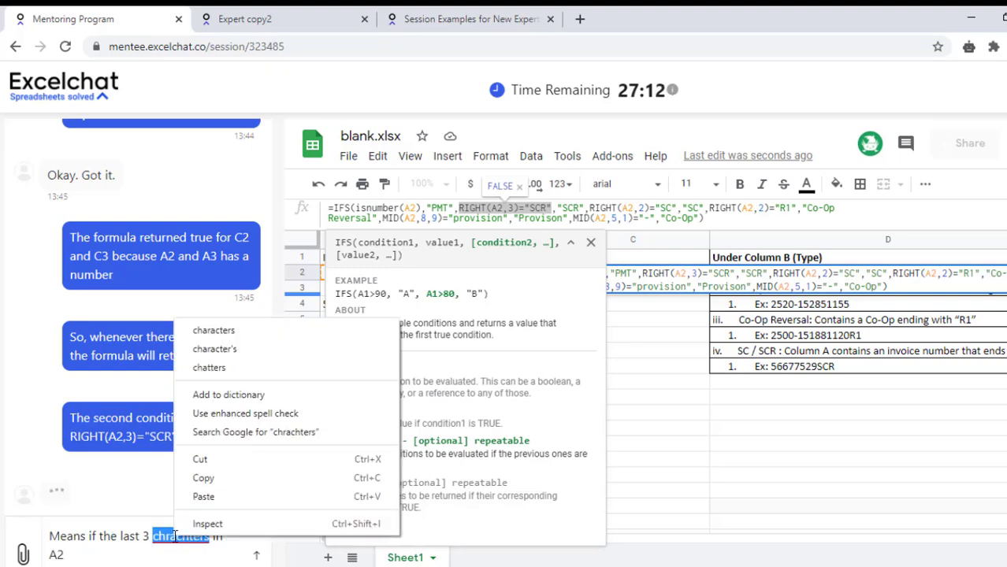
click(258, 331)
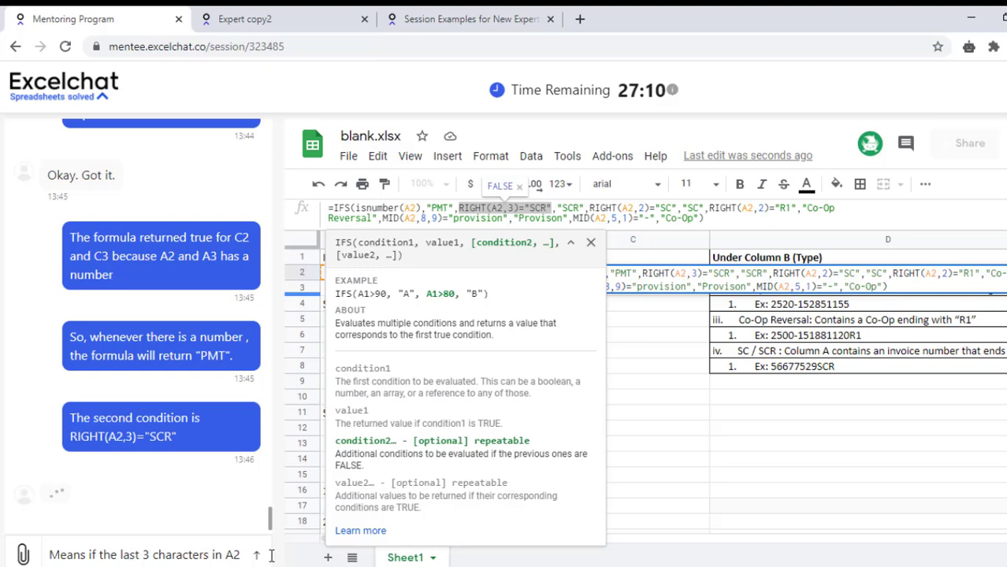
text( is)
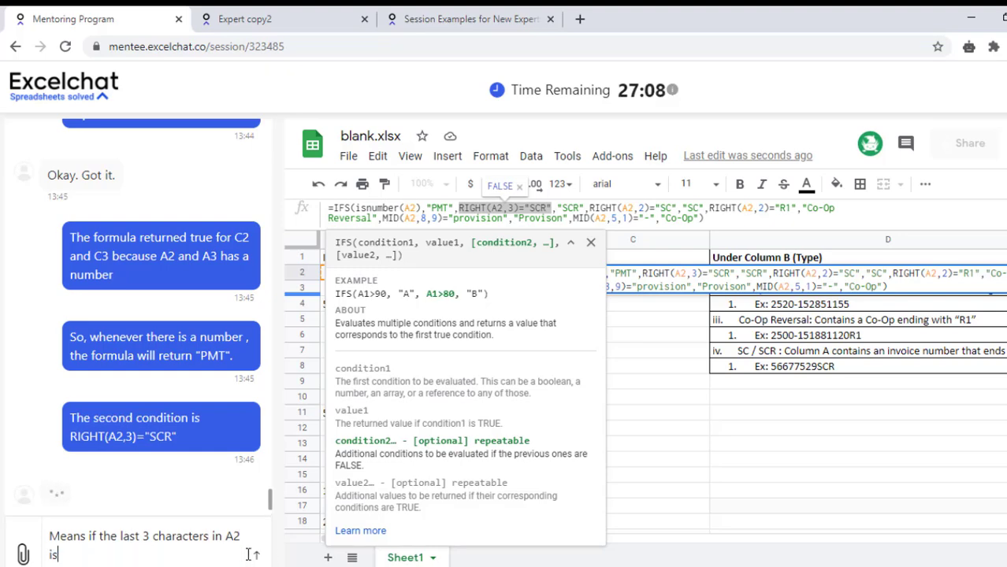
key(BackSpace)
key(BackSpace)
key(BackSpace)
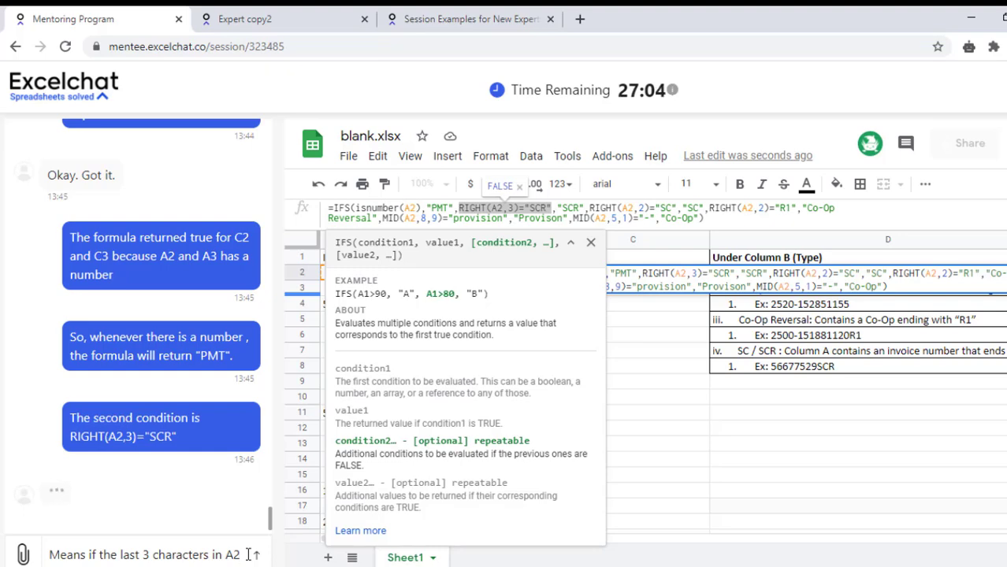
text(are)
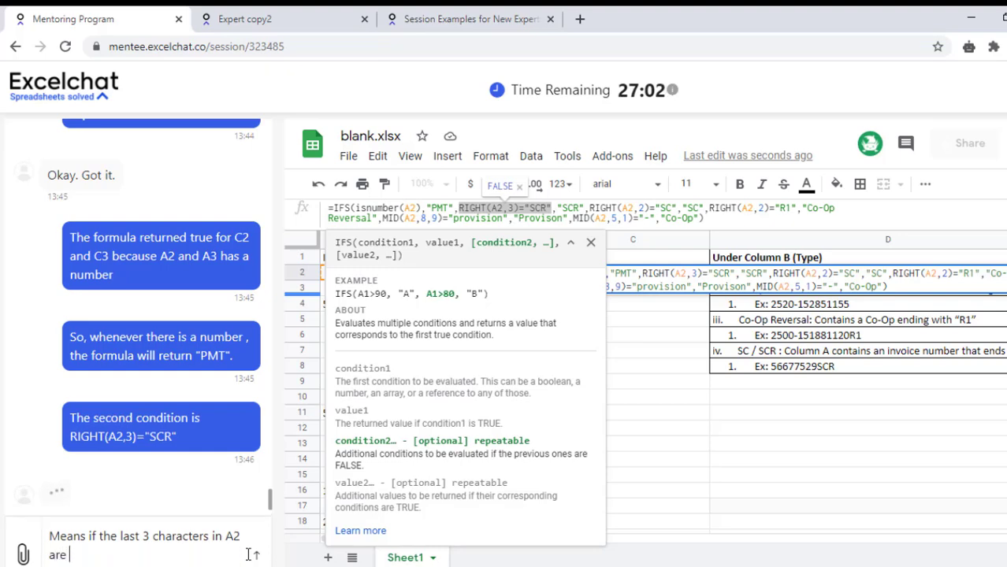
text( ")
key(BackSpace)
key(BackSpace)
key(BackSpace)
key(BackSpace)
key(BackSpace)
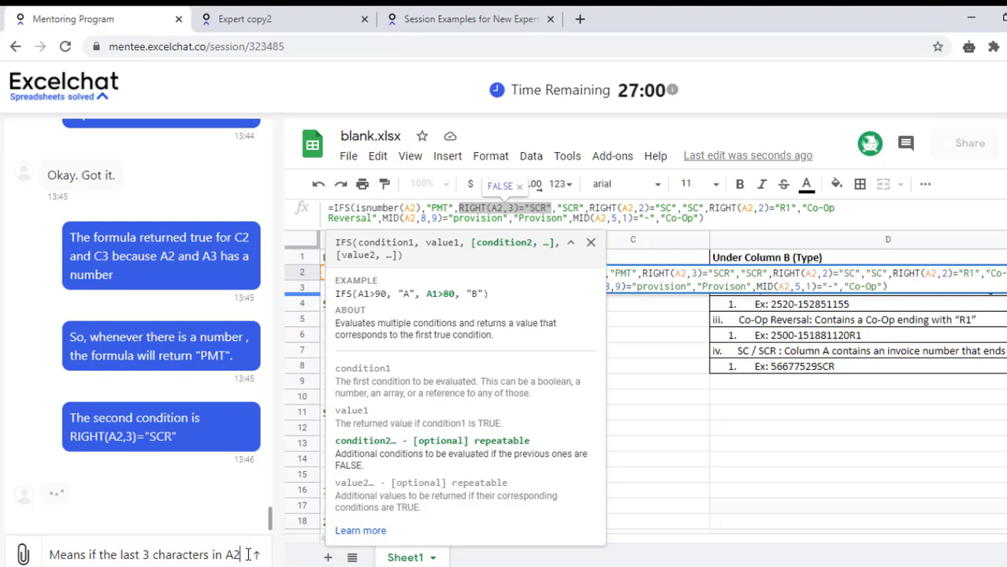
text( is ")
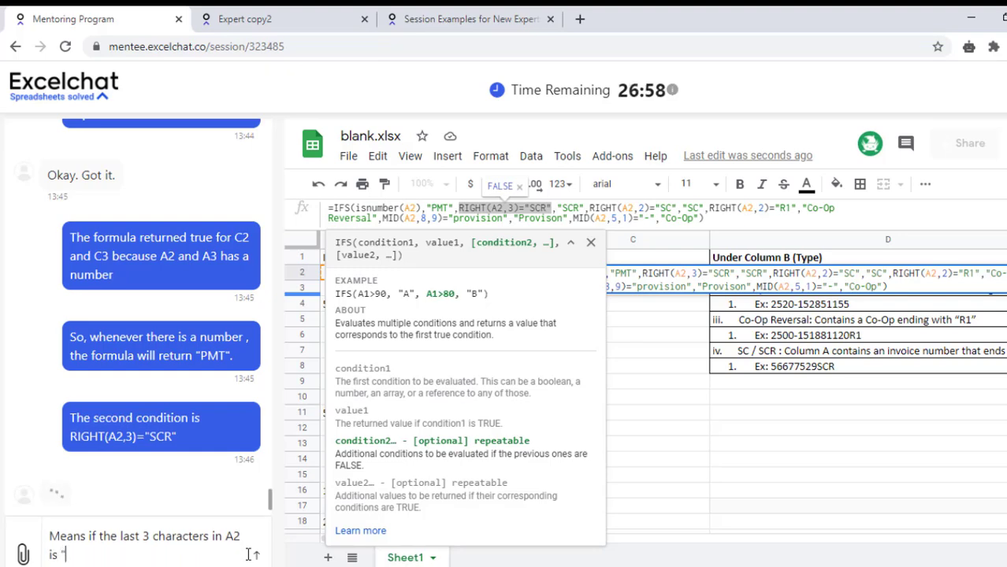
text(SCR")
key(Return)
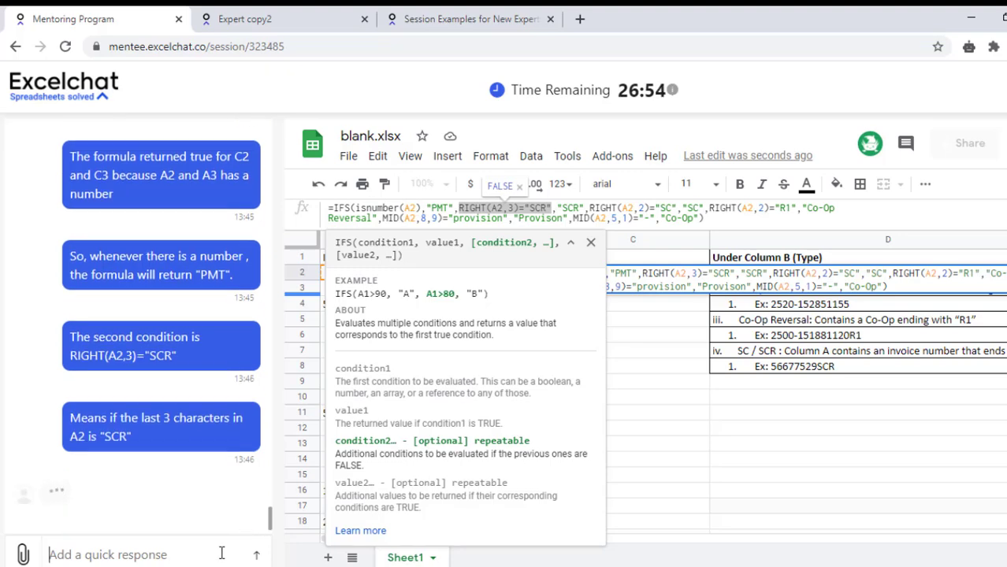
text(The)
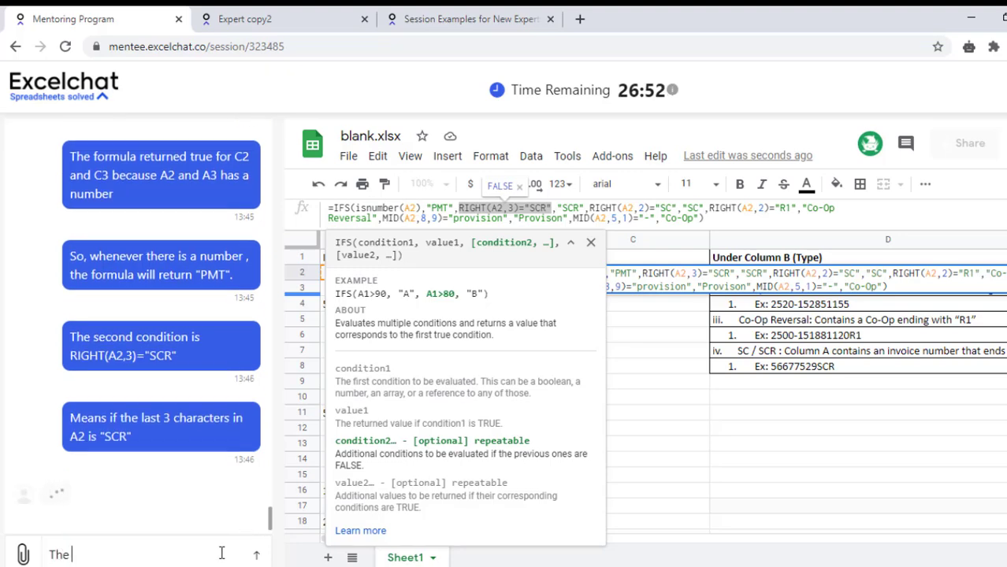
Discard the drafted 'The formula will' reply and exit B2's formula unchanged.
text(v)
key(BackSpace)
key(BackSpace)
key(BackSpace)
key(BackSpace)
key(BackSpace)
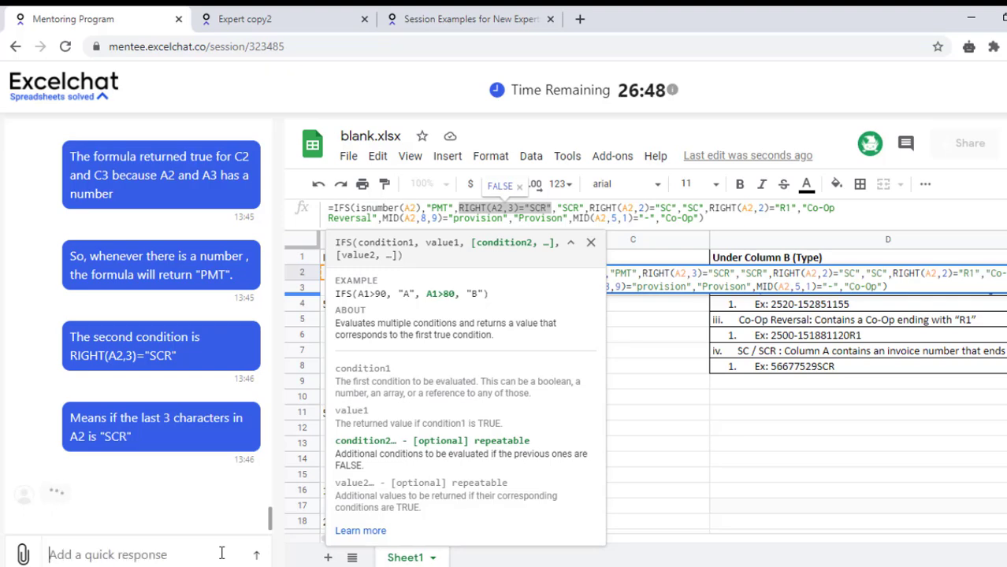
text(the)
key(BackSpace)
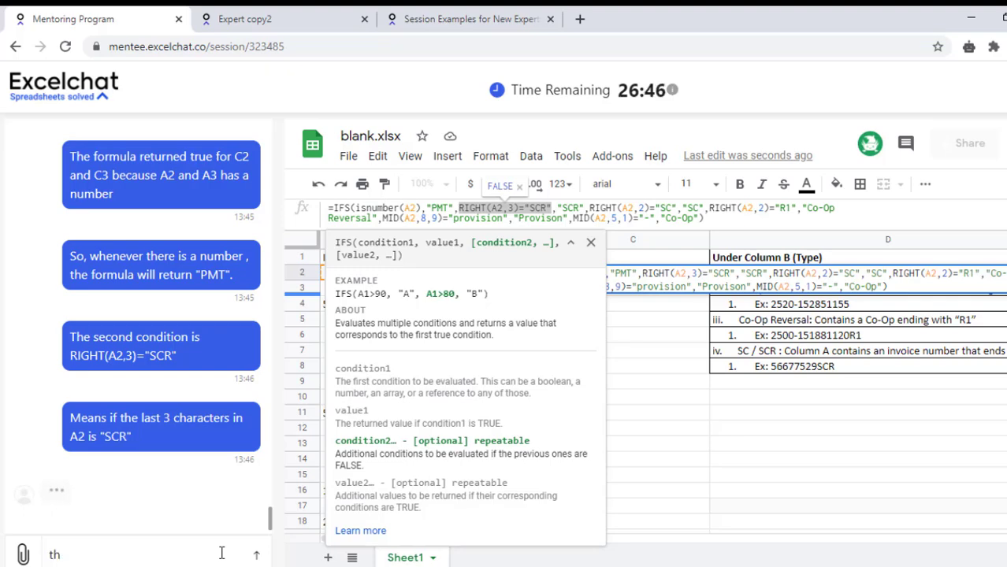
key(BackSpace)
key(BackSpace)
text(The form)
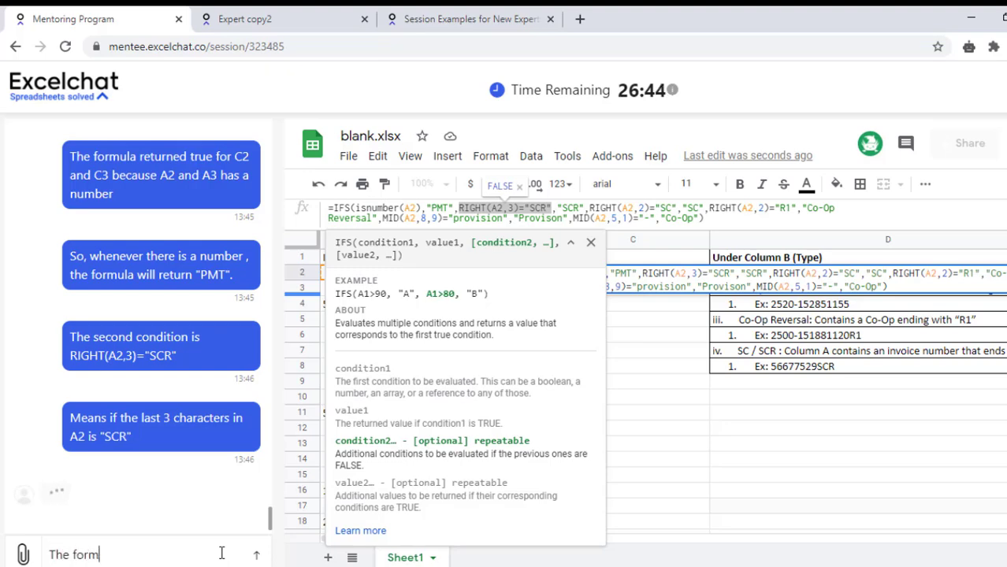
text(ula w)
text(ill)
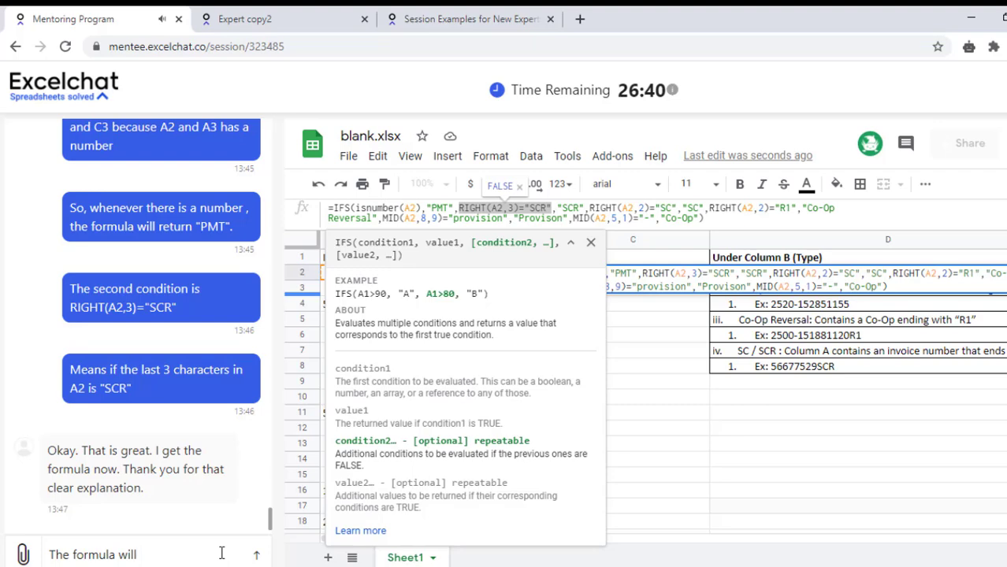
key(BackSpace)
key(BackSpace)
key(BackSpace)
key(BackSpace)
key(BackSpace)
key(BackSpace)
key(BackSpace)
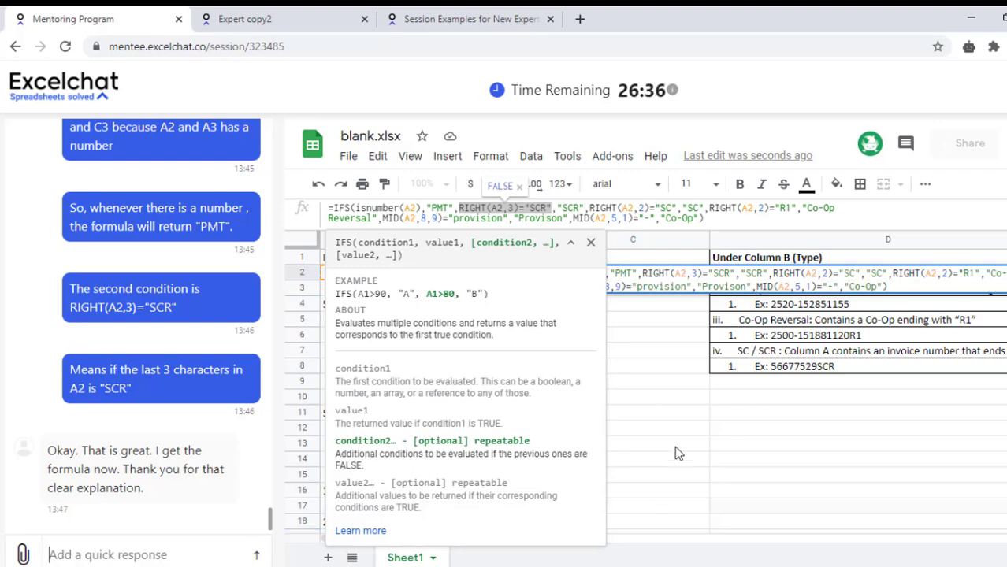
click(657, 401)
Send the canned reply asking whether the mentee has other questions about the problem and solution.
key(Escape)
key(alt+Tab)
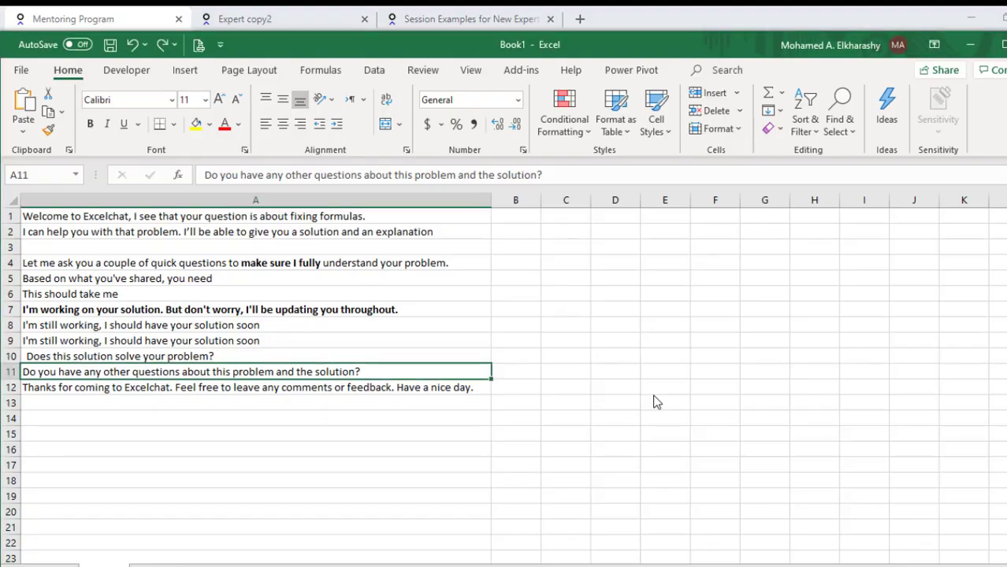
key(alt+Tab)
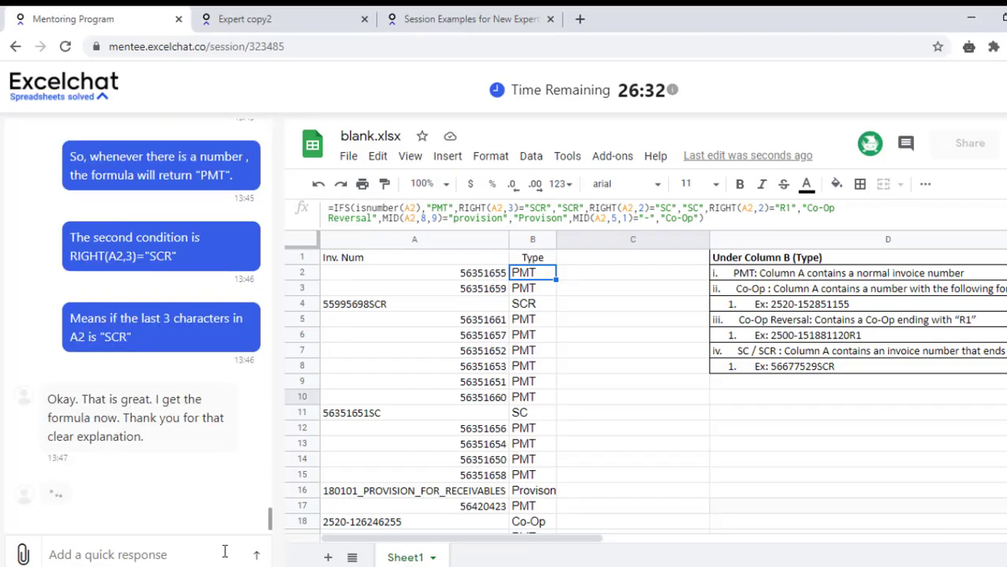
key(ctrl+v)
key(Return)
key(alt+Tab)
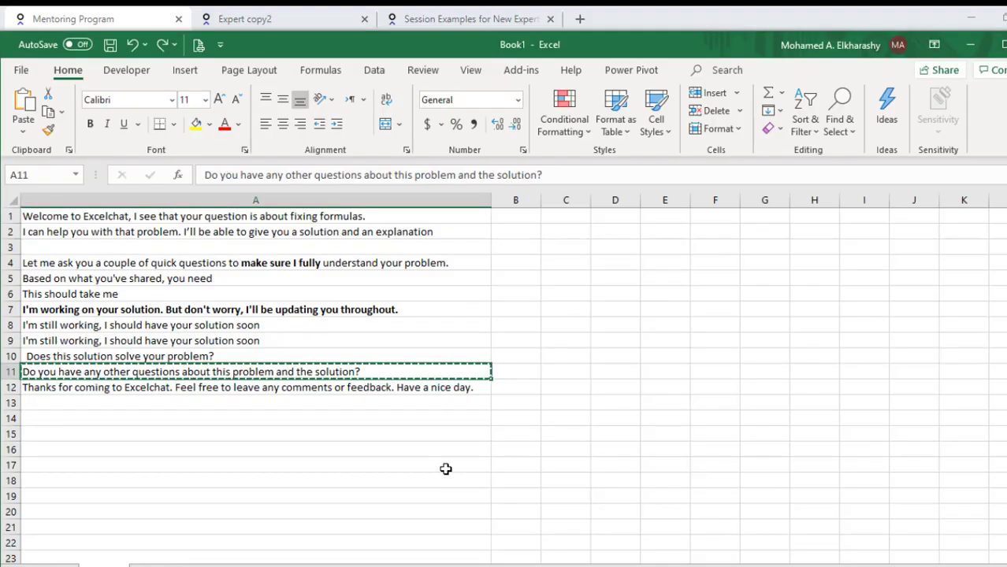
click(410, 389)
Send 'Thanks for coming to Excelchat. Feel free to leave any comments or feedback.'.
key(ctrl+c)
key(alt+Tab)
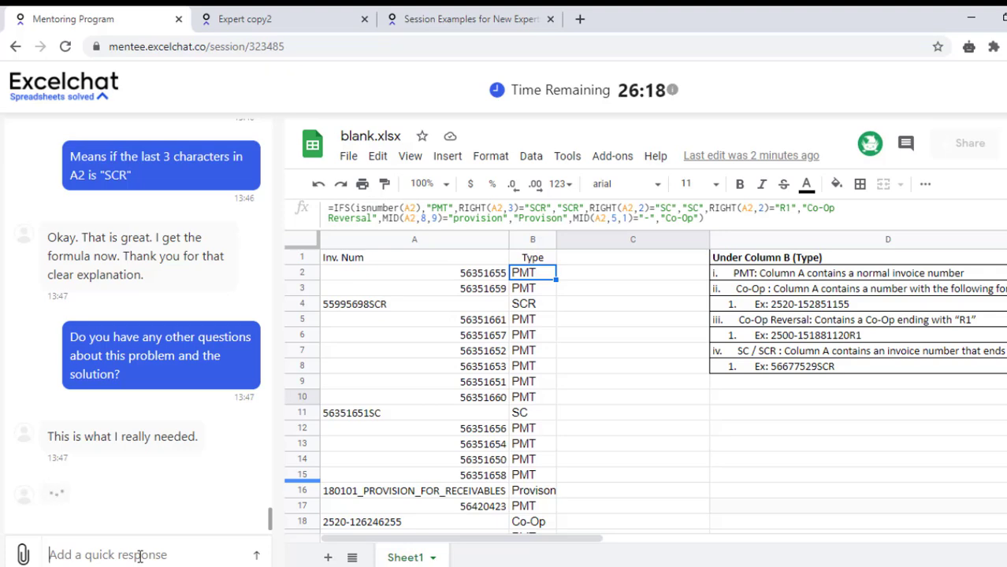
text(Thanks for coming to Excelchat. Feel free to leave any comments or feedback. Have a nice day.)
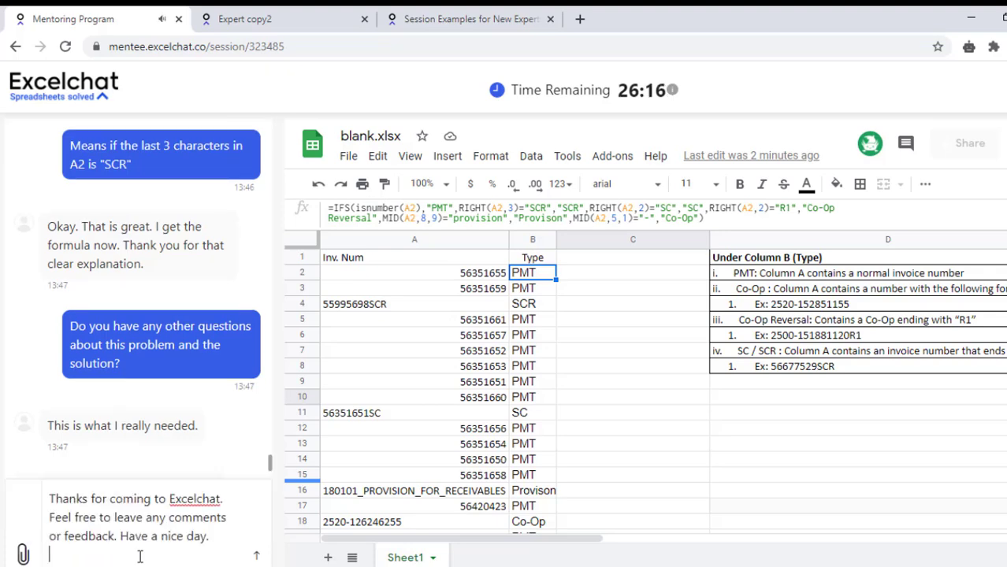
key(Return)
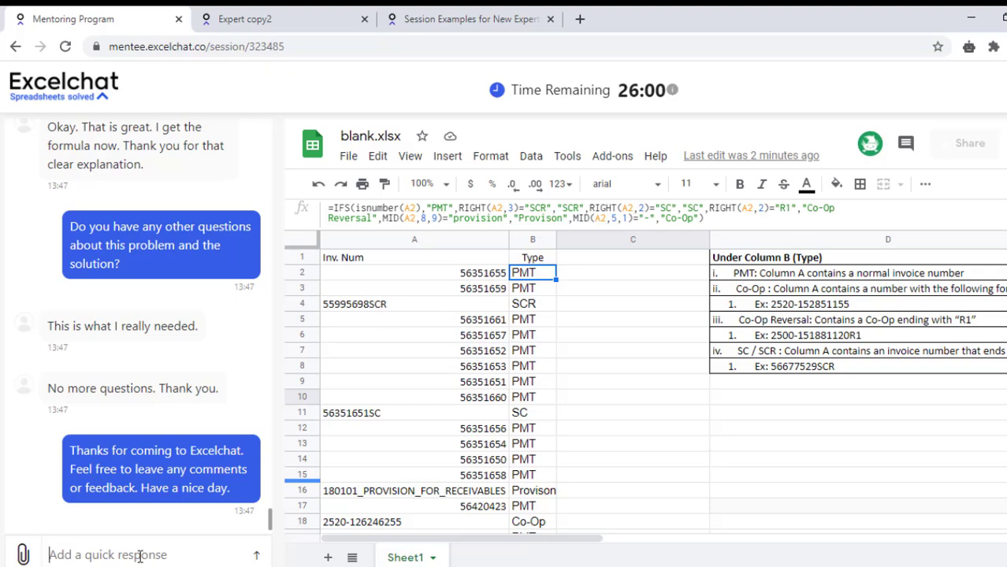
click(529, 288)
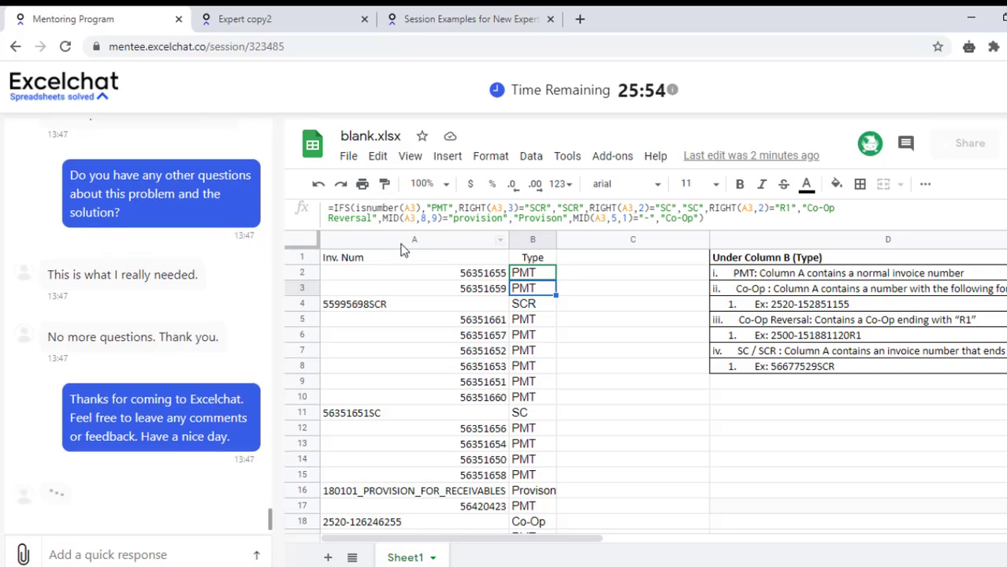
Reply 'That was wonderful' to the mentor's question about the first Expert session.
click(398, 239)
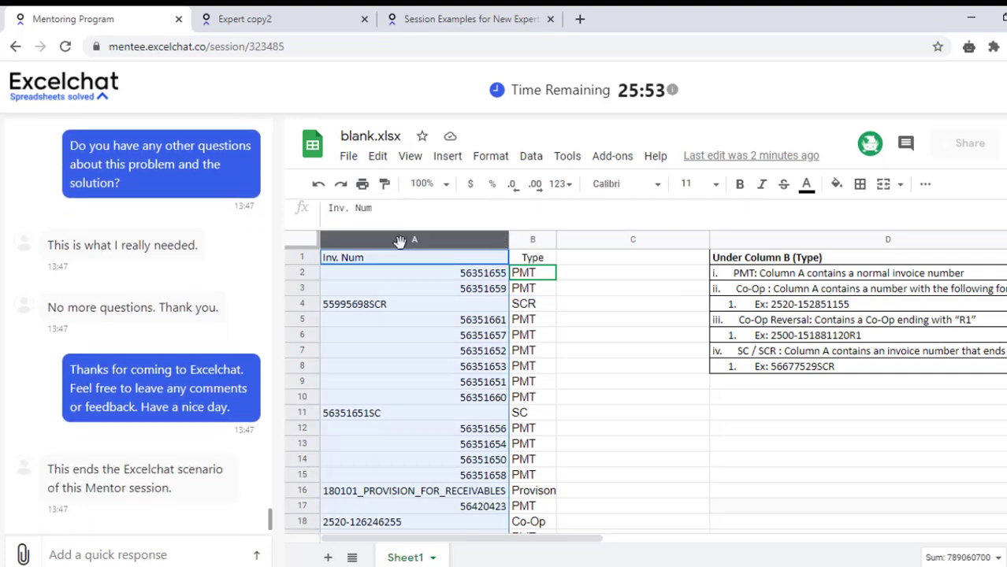
click(155, 559)
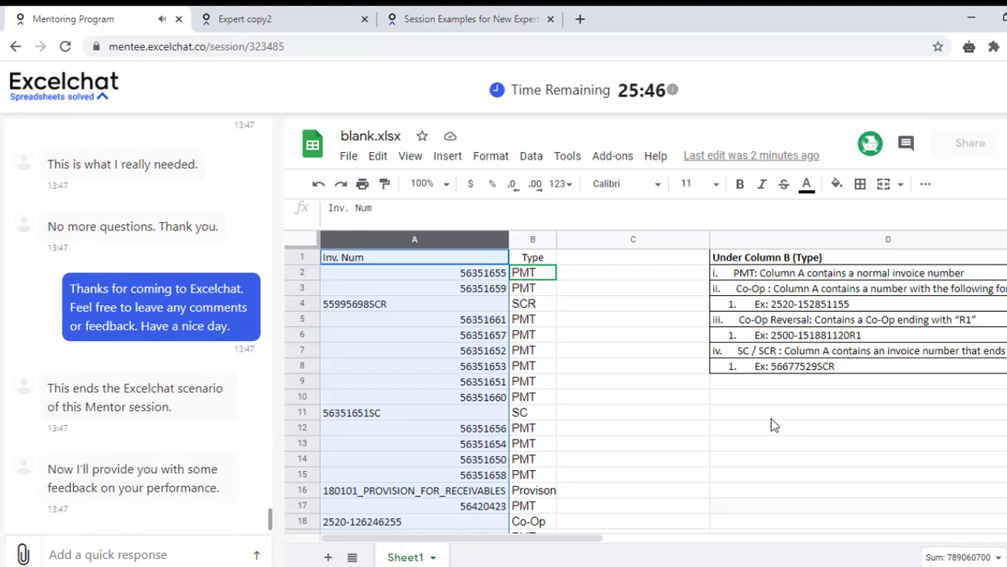
click(158, 553)
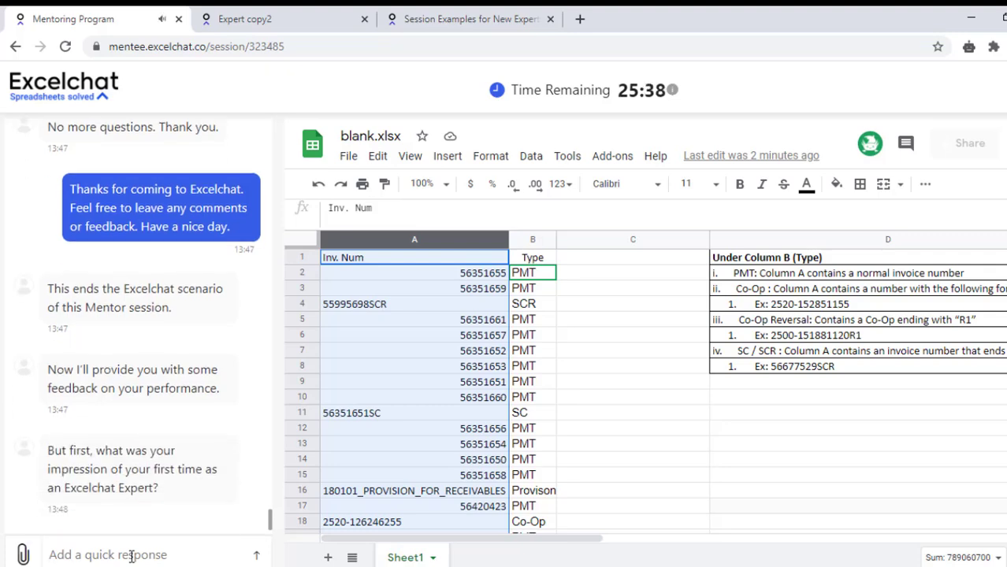
text(That )
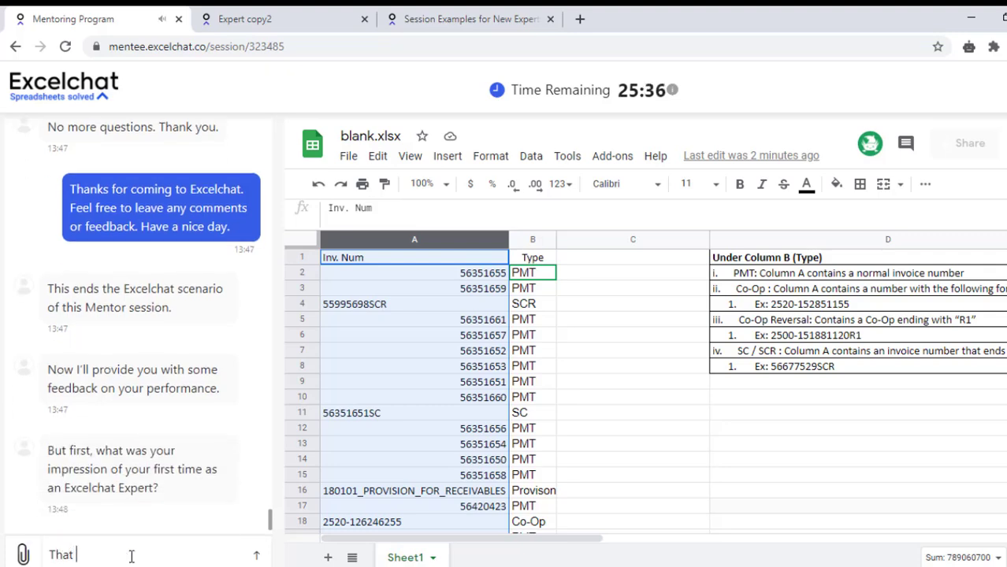
text(was w)
text(onderful.)
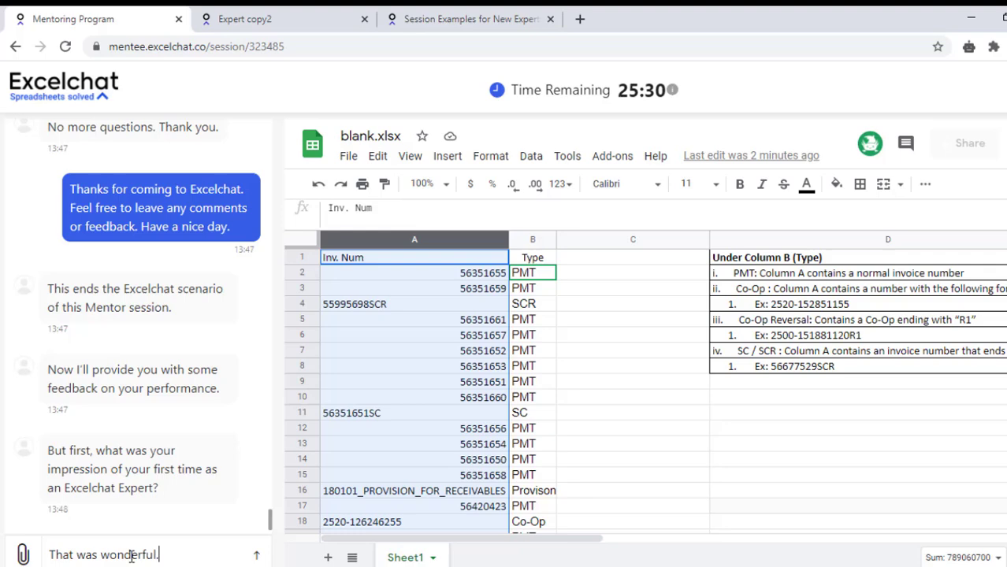
key(Return)
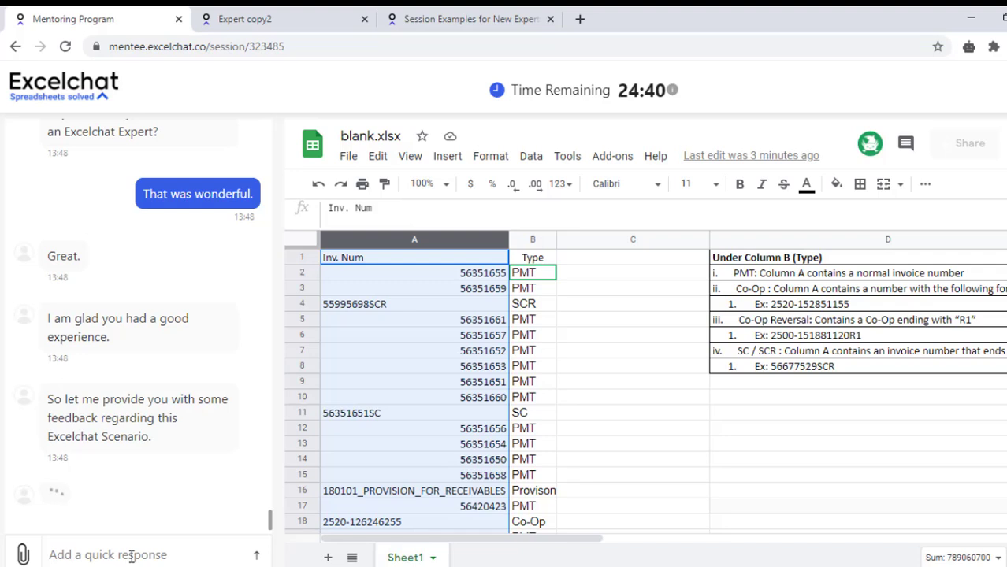
text(S)
key(BackSpace)
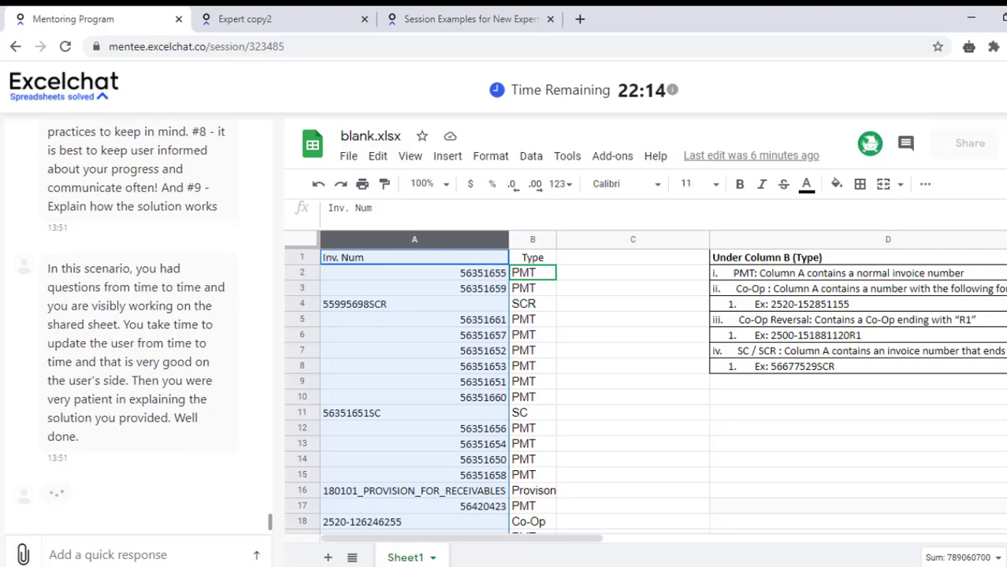
scroll(100, 385, up, 1)
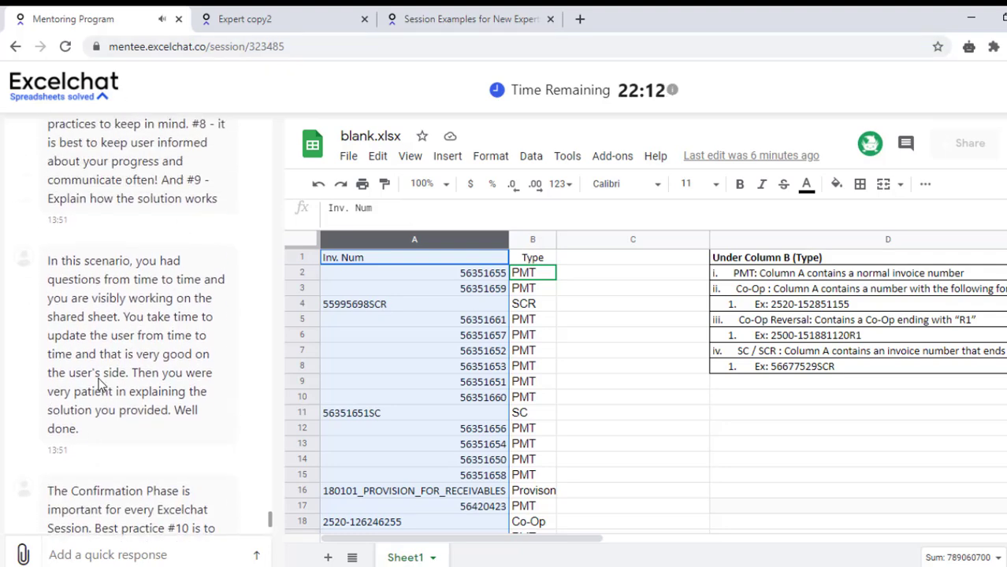
scroll(101, 383, up, 1)
scroll(100, 378, up, 2)
scroll(100, 378, down, 5)
scroll(106, 381, up, 5)
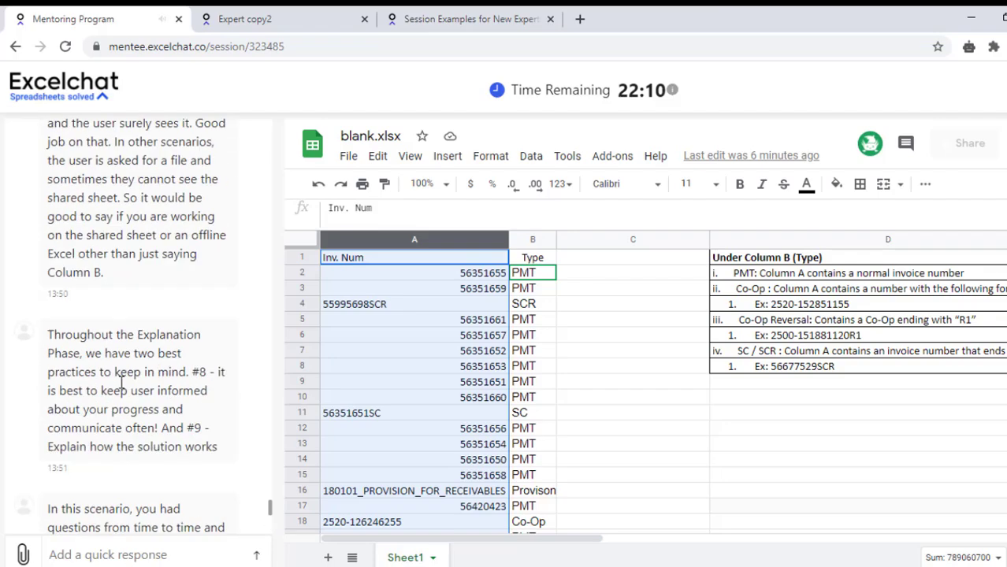
scroll(121, 383, down, 4)
scroll(121, 383, up, 2)
scroll(122, 384, up, 4)
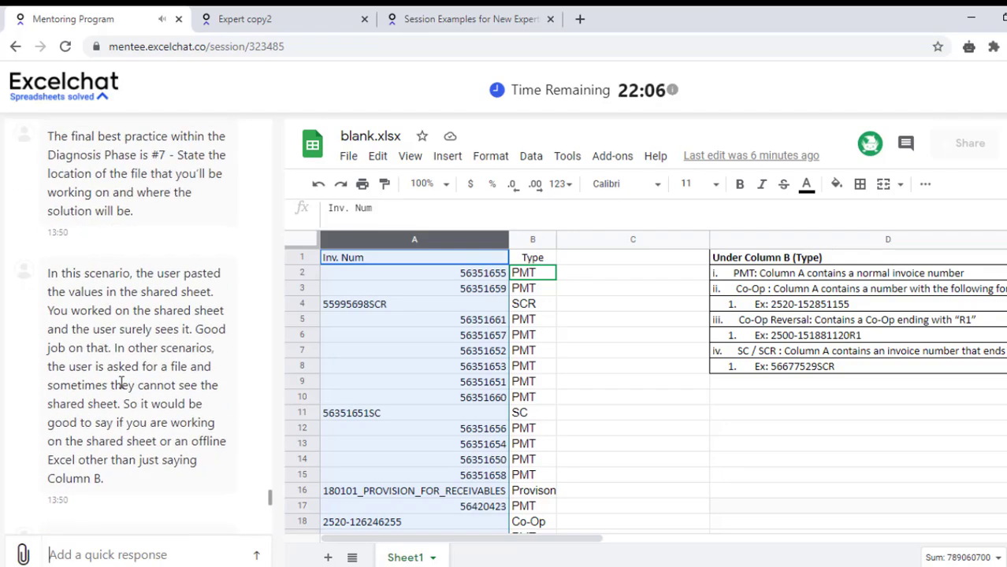
scroll(122, 384, down, 8)
scroll(121, 385, up, 5)
scroll(121, 386, up, 1)
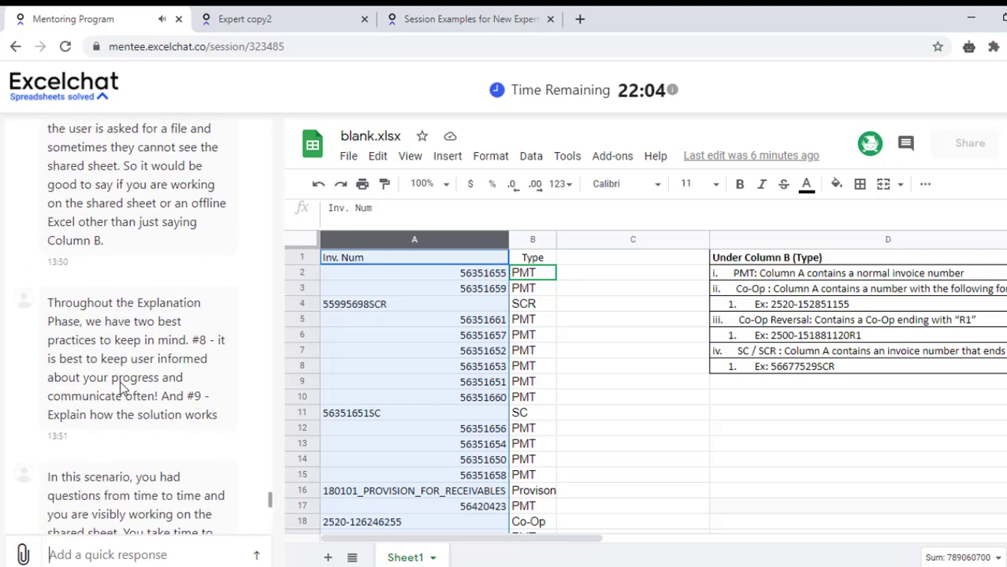
scroll(122, 386, up, 3)
scroll(121, 384, up, 3)
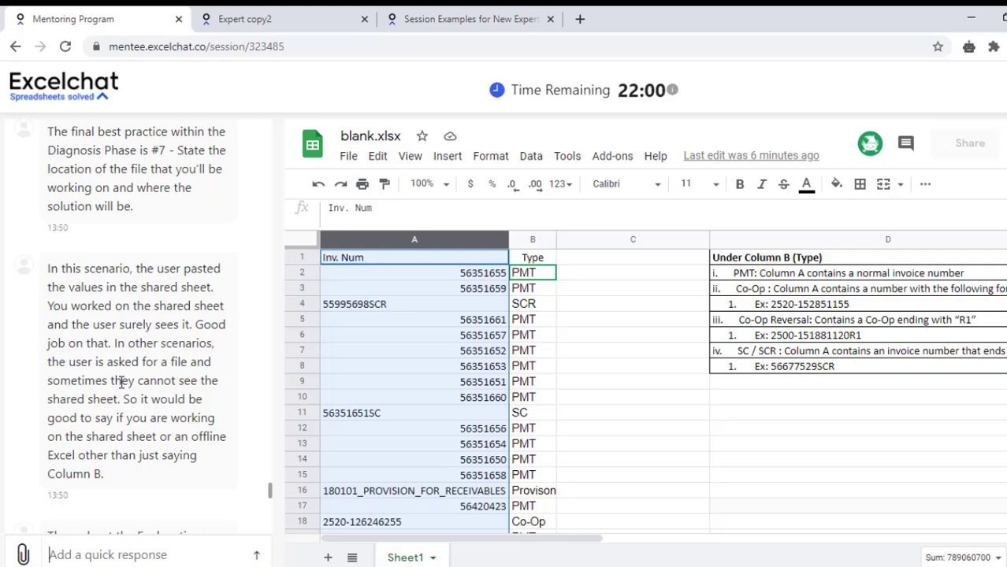
scroll(122, 383, down, 3)
scroll(121, 382, down, 3)
scroll(121, 383, down, 1)
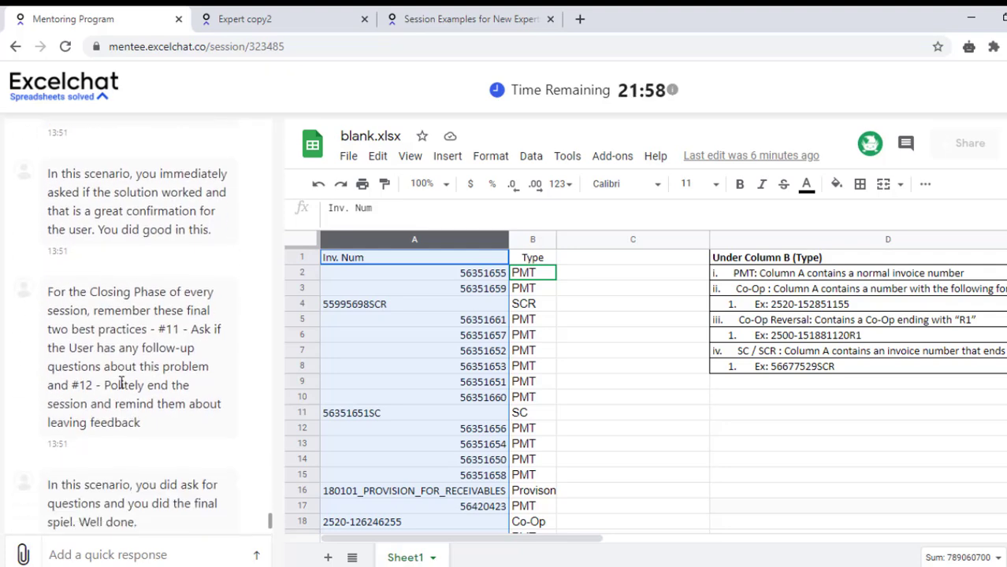
scroll(121, 382, down, 1)
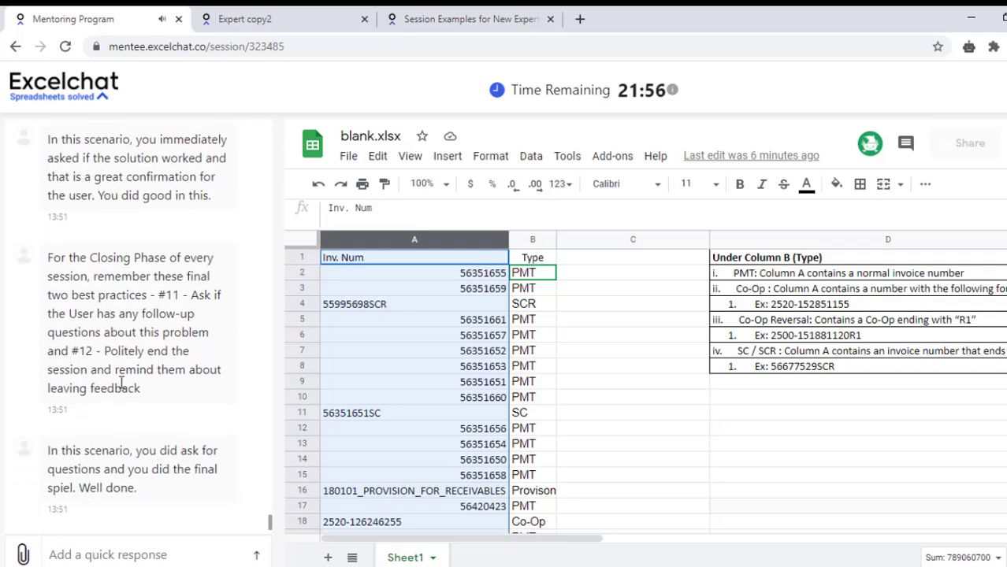
scroll(122, 382, up, 5)
scroll(121, 383, up, 5)
scroll(121, 382, up, 1)
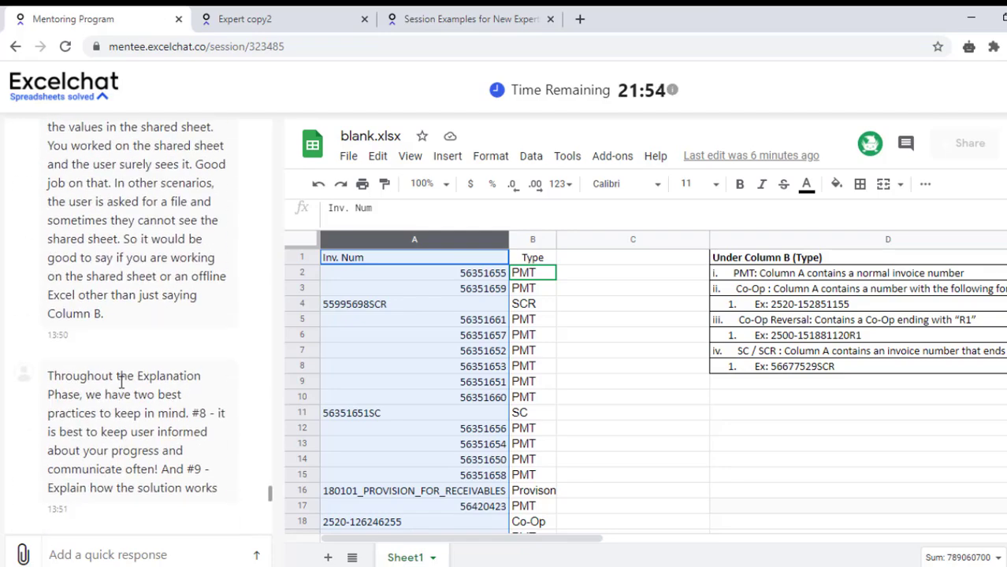
scroll(122, 382, up, 3)
scroll(122, 382, down, 2)
scroll(121, 382, down, 6)
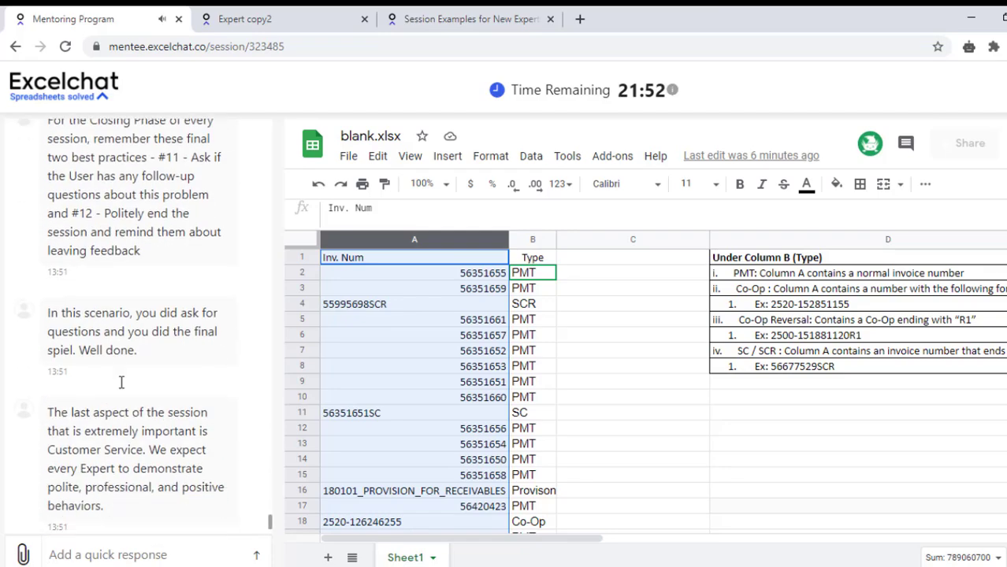
scroll(121, 385, up, 1)
scroll(122, 386, up, 4)
scroll(122, 388, up, 5)
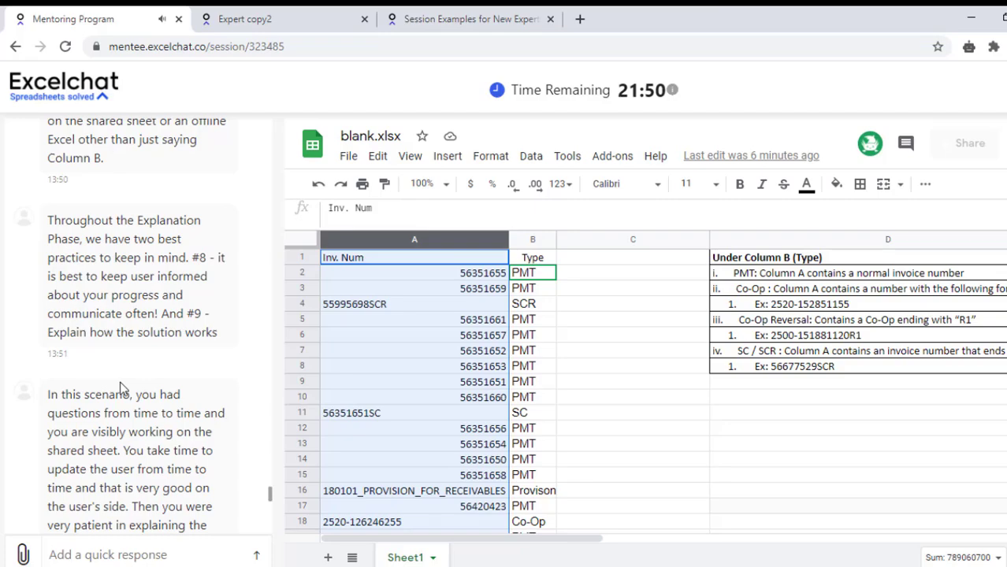
scroll(123, 387, up, 3)
scroll(126, 381, down, 8)
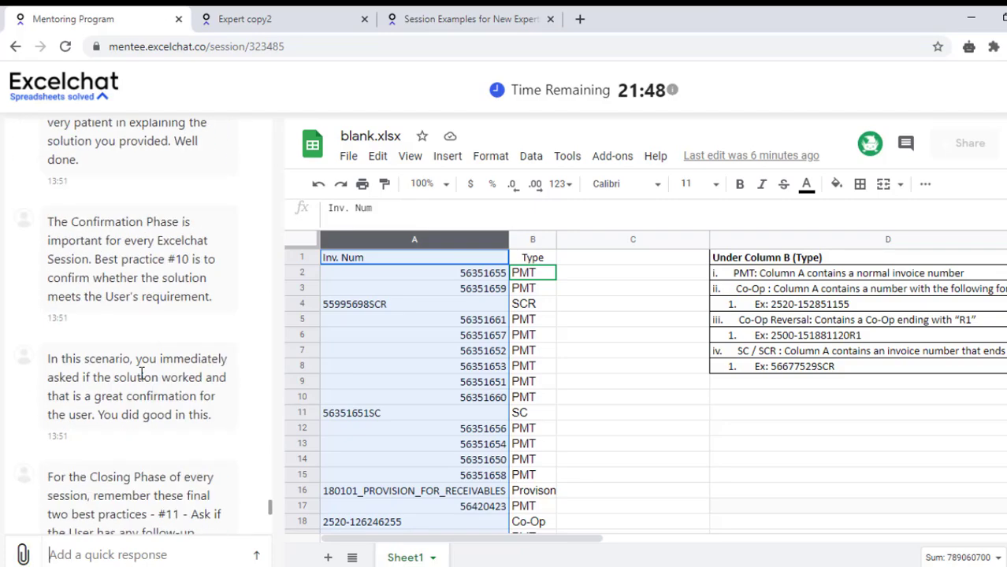
scroll(138, 375, down, 5)
scroll(134, 376, down, 1)
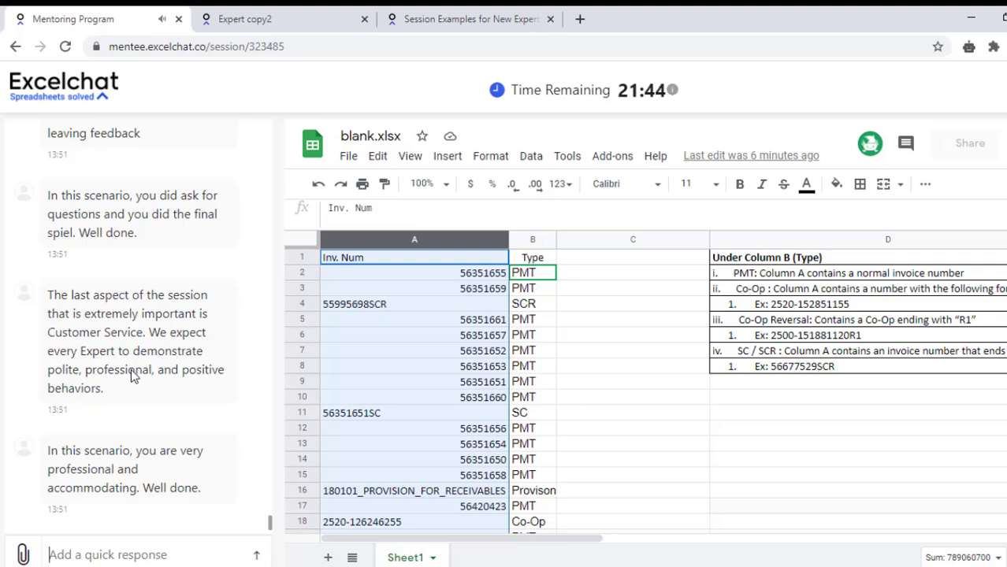
scroll(132, 376, up, 4)
scroll(132, 374, up, 4)
scroll(130, 368, up, 5)
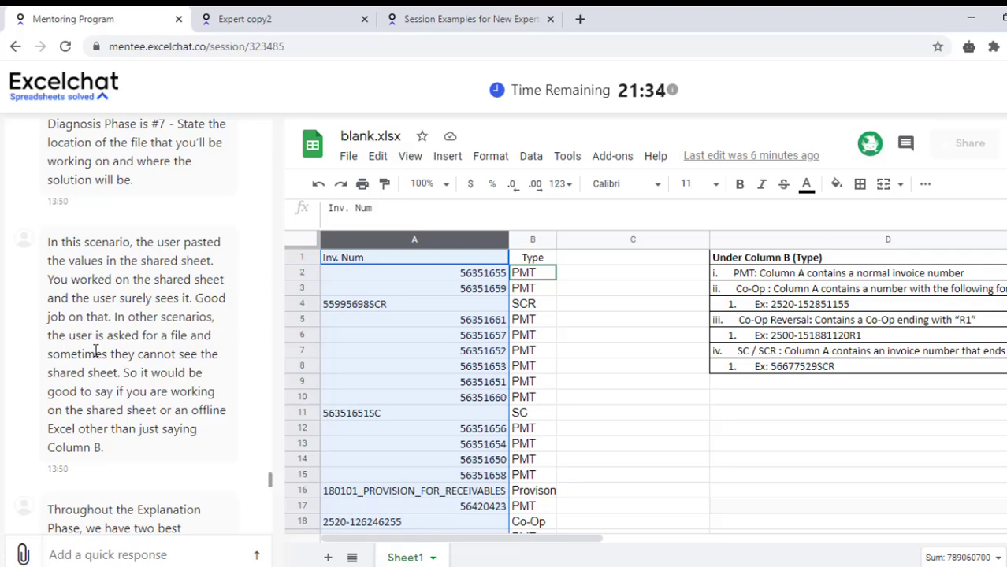
scroll(96, 351, up, 2)
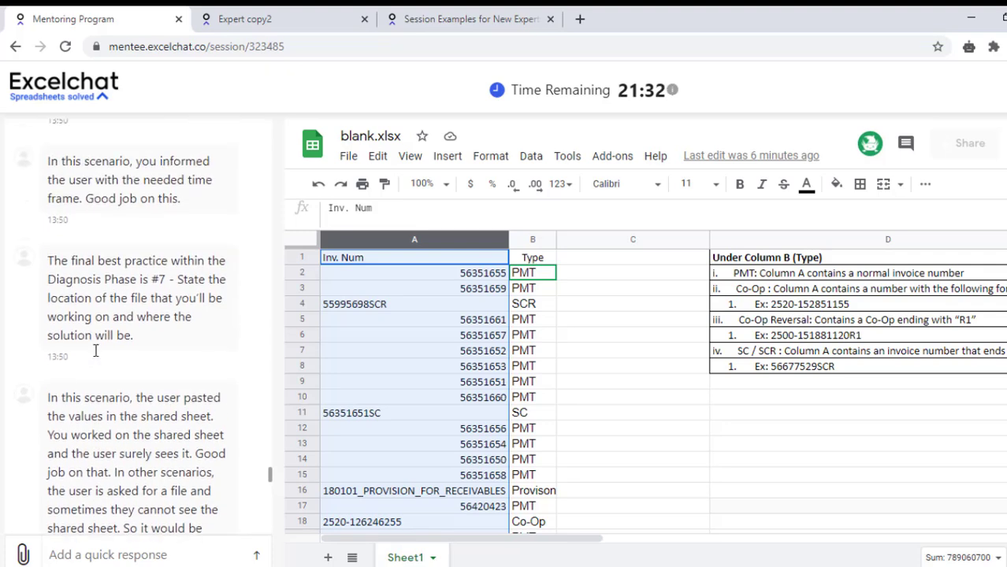
scroll(95, 351, up, 1)
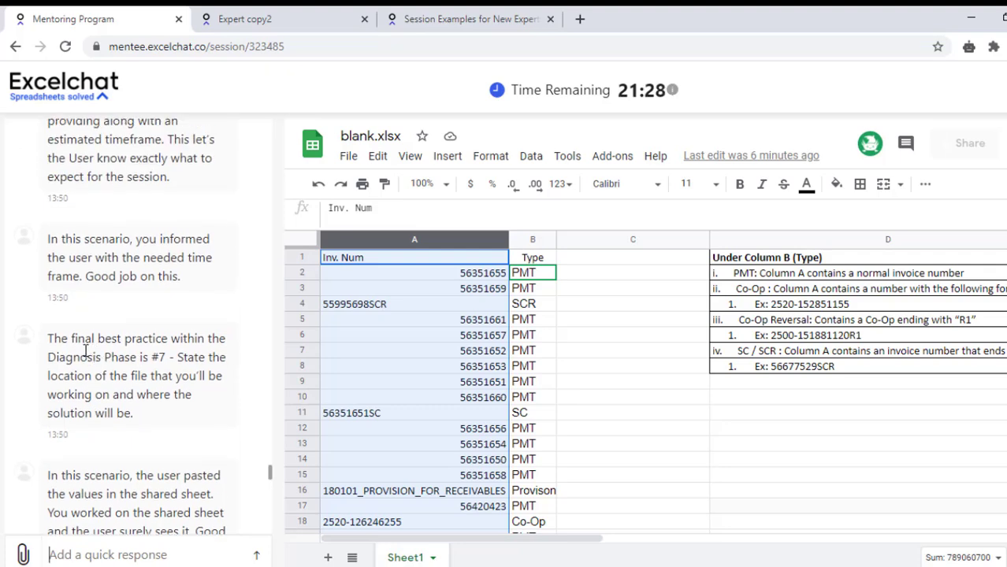
scroll(86, 350, up, 2)
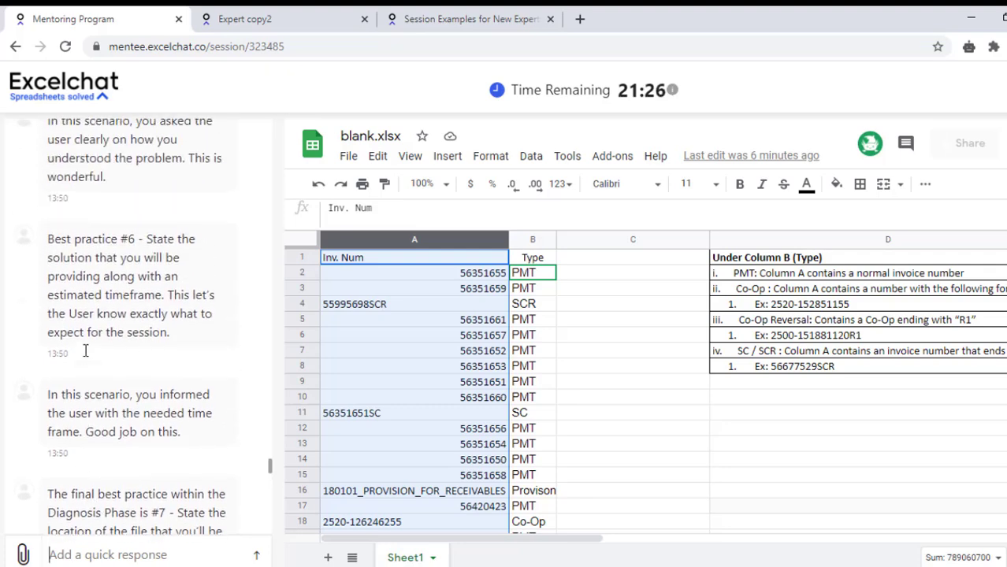
scroll(86, 352, down, 5)
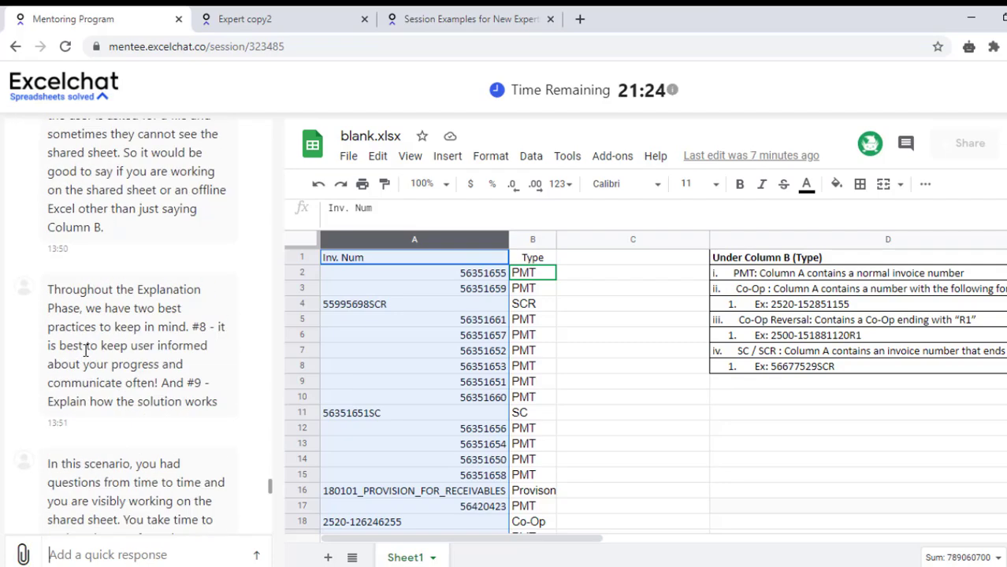
scroll(85, 352, down, 3)
scroll(86, 351, up, 3)
scroll(86, 353, up, 3)
scroll(86, 356, up, 3)
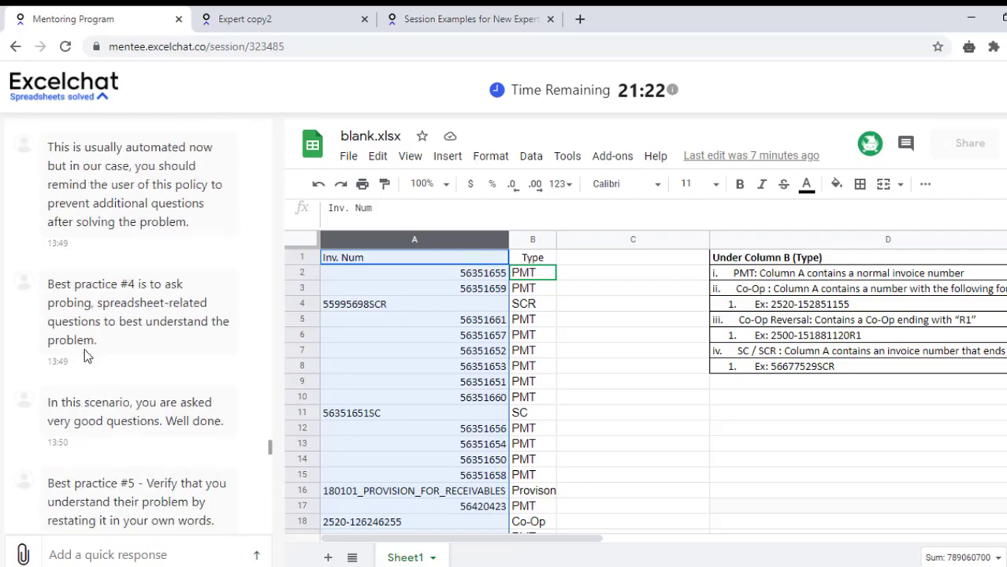
scroll(86, 355, down, 3)
scroll(88, 359, down, 3)
scroll(90, 367, down, 3)
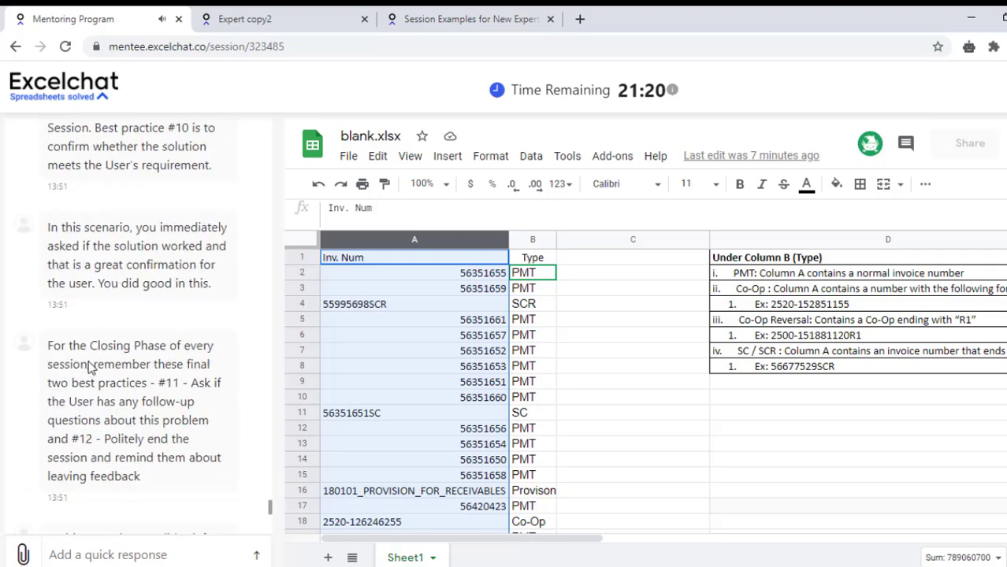
scroll(89, 367, down, 5)
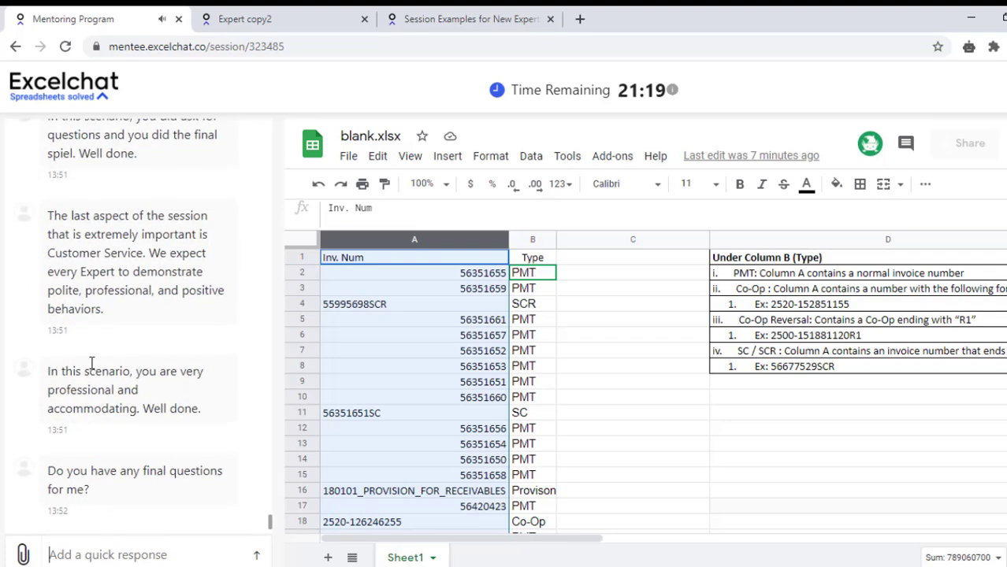
Send 'Thank you!' to the mentor, then select cells C3 and C4.
click(162, 550)
text(Thank)
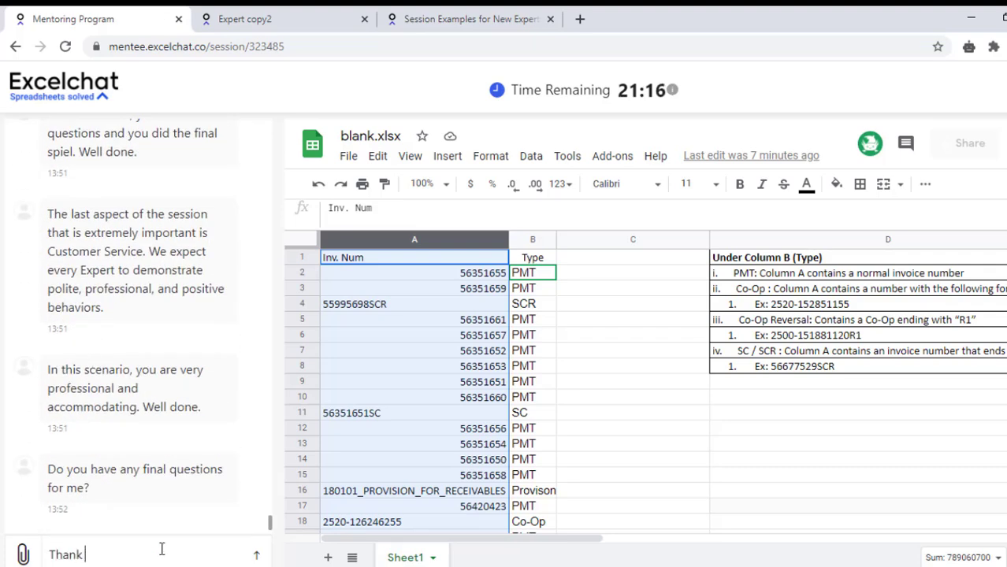
text( you!)
key(Return)
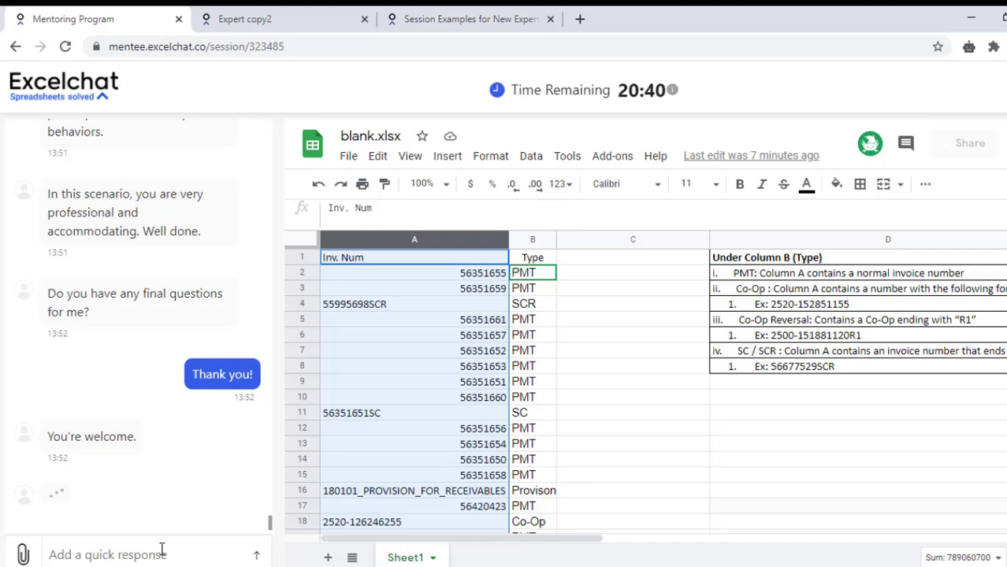
click(630, 294)
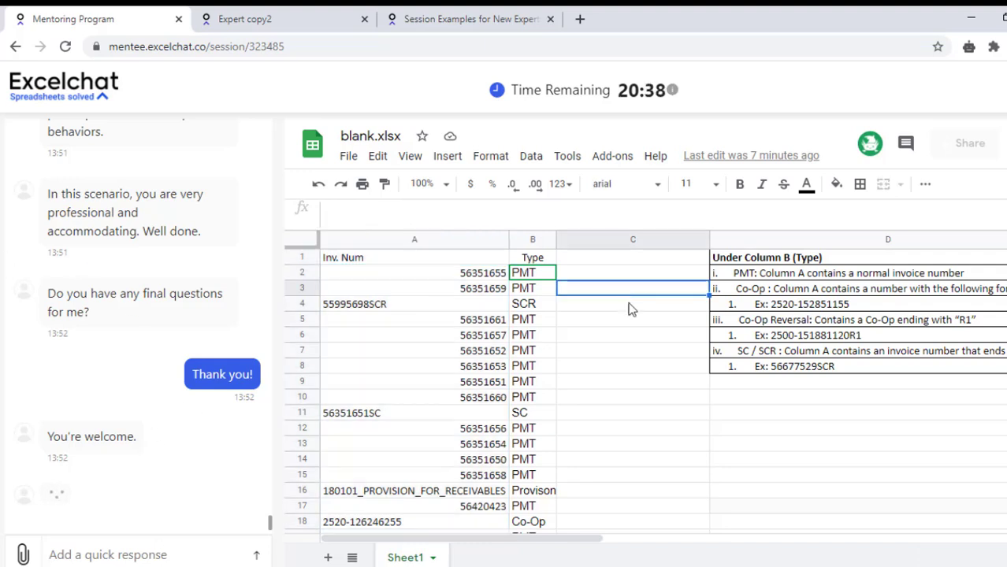
click(631, 310)
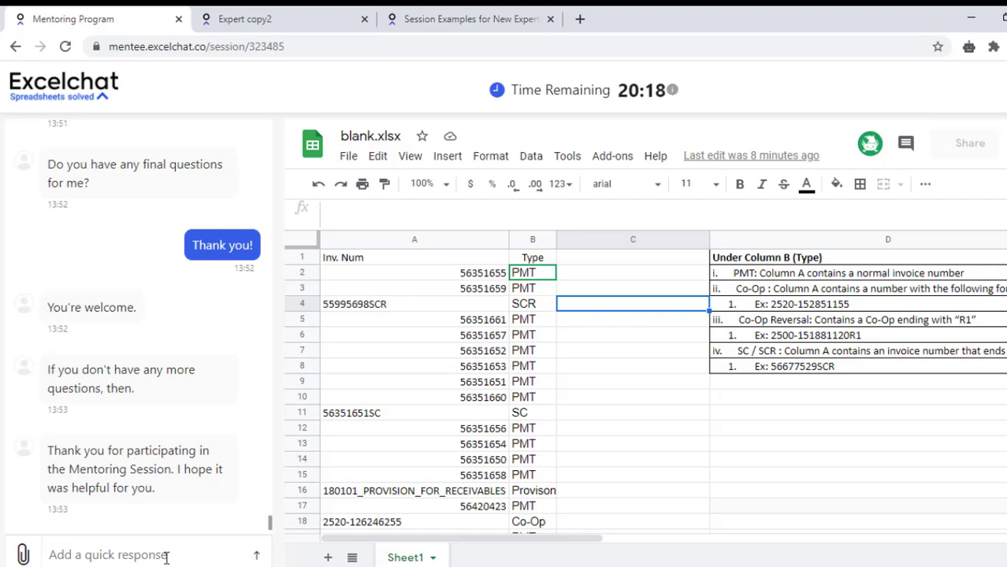
Type and erase a 'That was very' draft reply as the session ends.
text(Tht)
key(BackSpace)
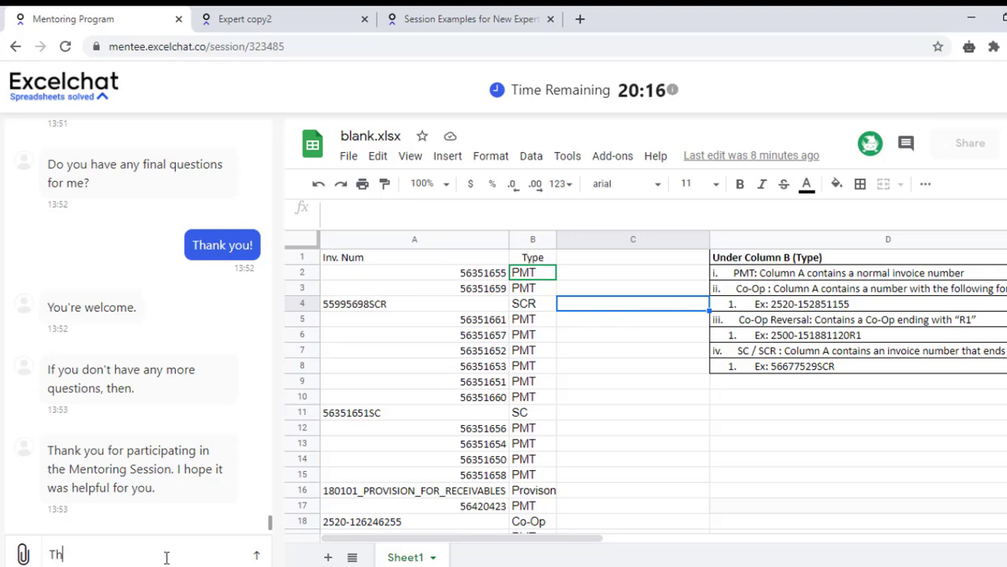
key(BackSpace)
key(BackSpace)
text(Tha)
text(t was )
text(very)
key(BackSpace)
key(BackSpace)
key(BackSpace)
key(BackSpace)
key(BackSpace)
key(BackSpace)
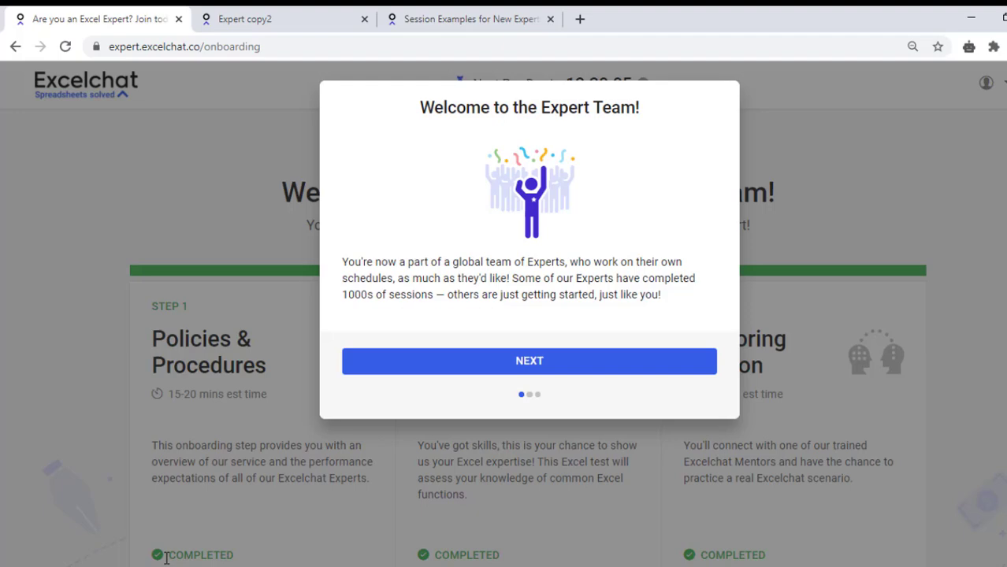
Page through both onboarding welcome slides and start working, launching the 1/8 Expert home page tour.
click(529, 363)
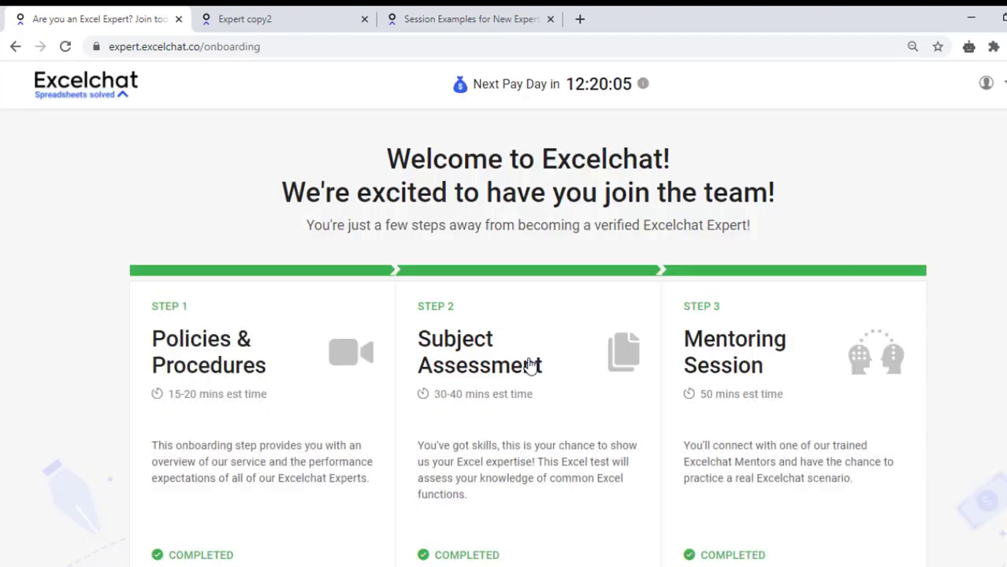
click(512, 382)
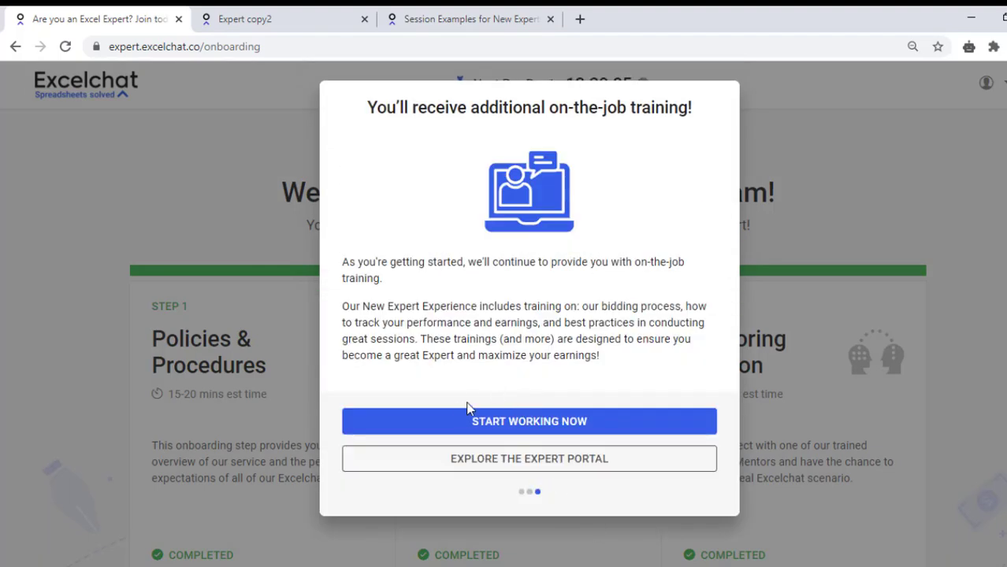
click(467, 423)
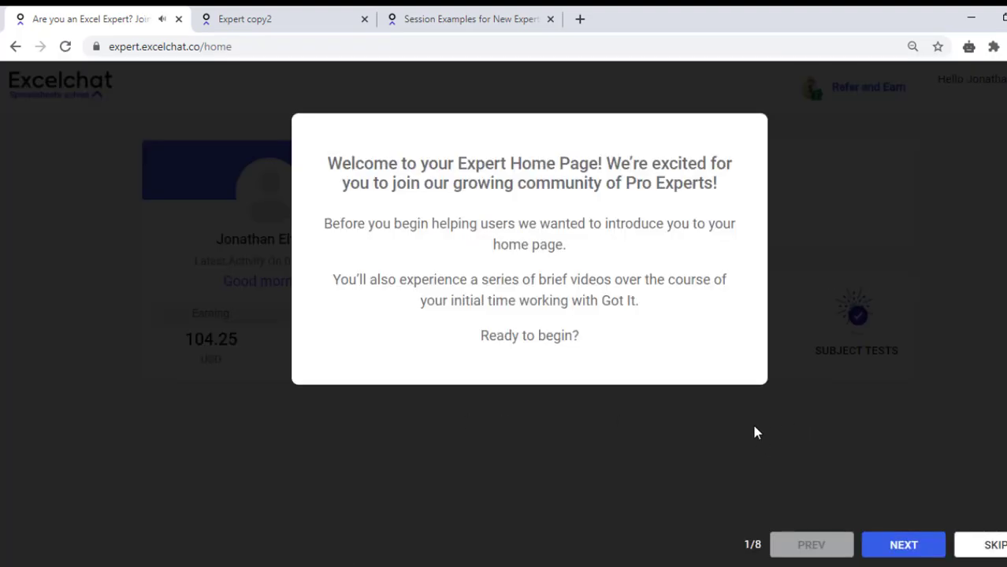
Advance five steps through the home page tour, skip the rest, and scroll down the dashboard.
click(916, 548)
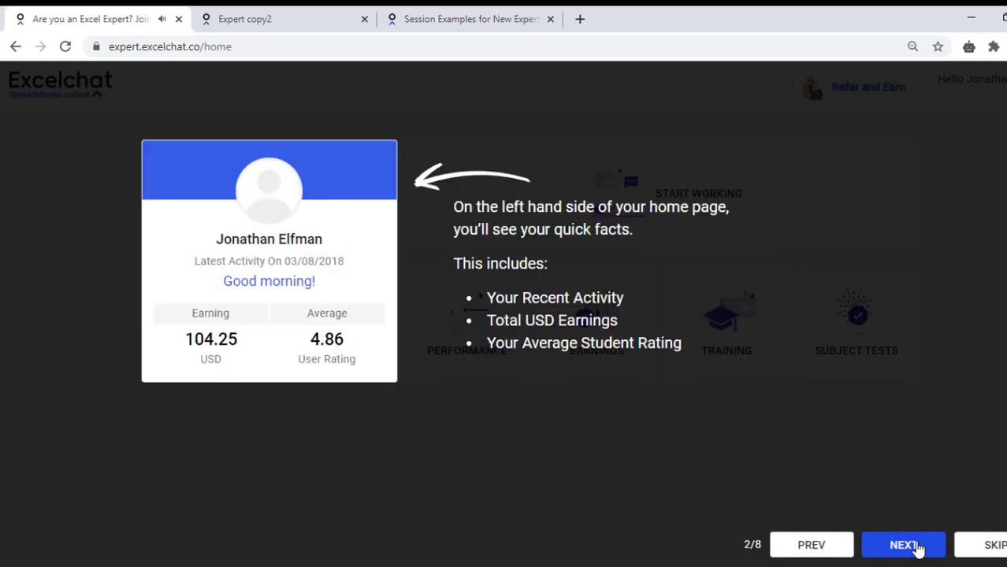
click(907, 547)
click(906, 548)
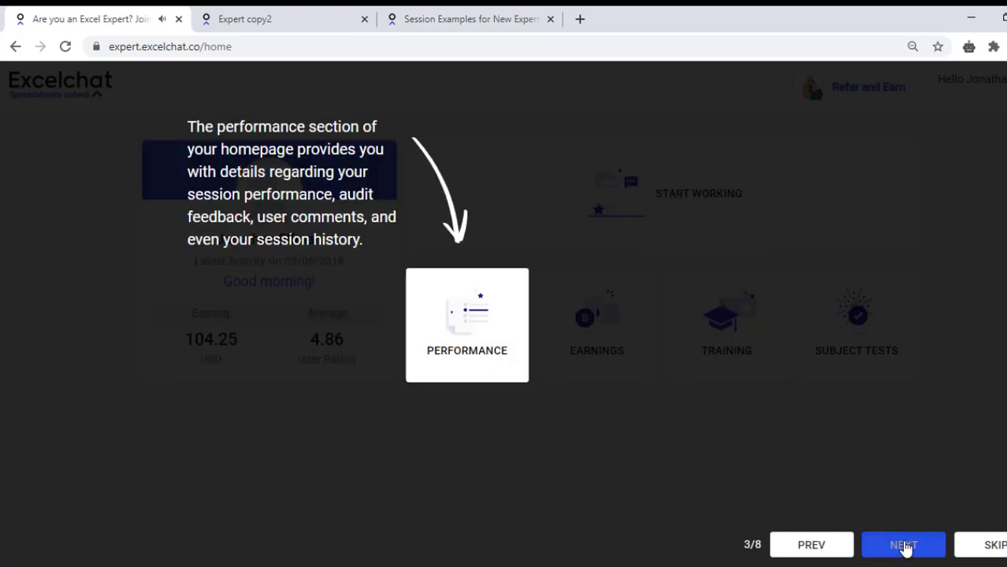
click(904, 548)
click(903, 547)
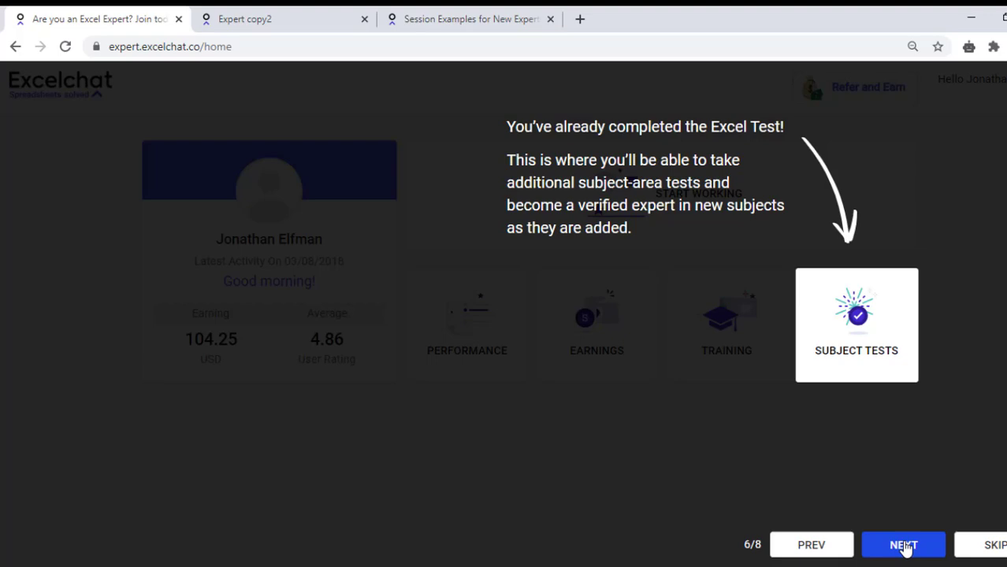
click(994, 548)
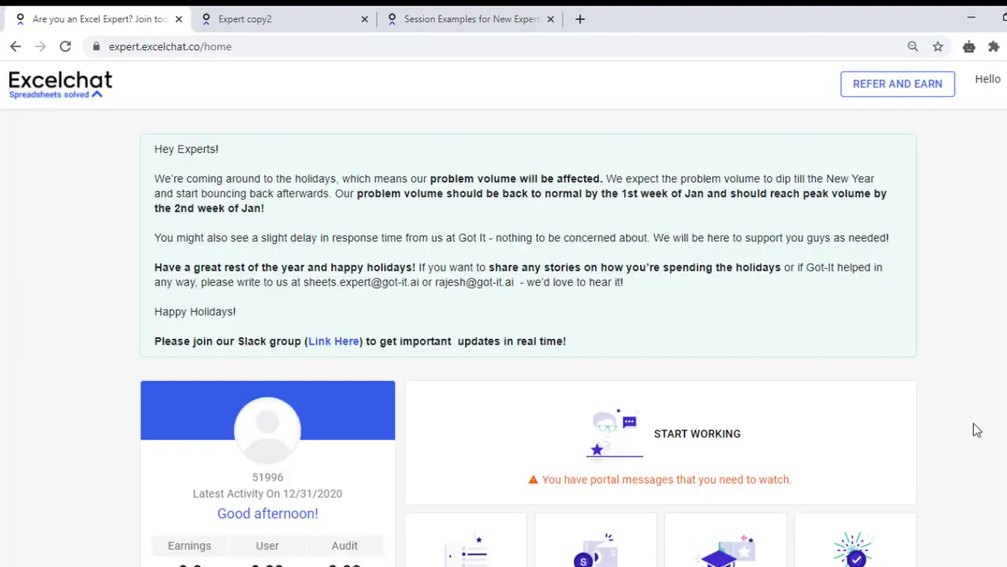
scroll(809, 420, down, 1)
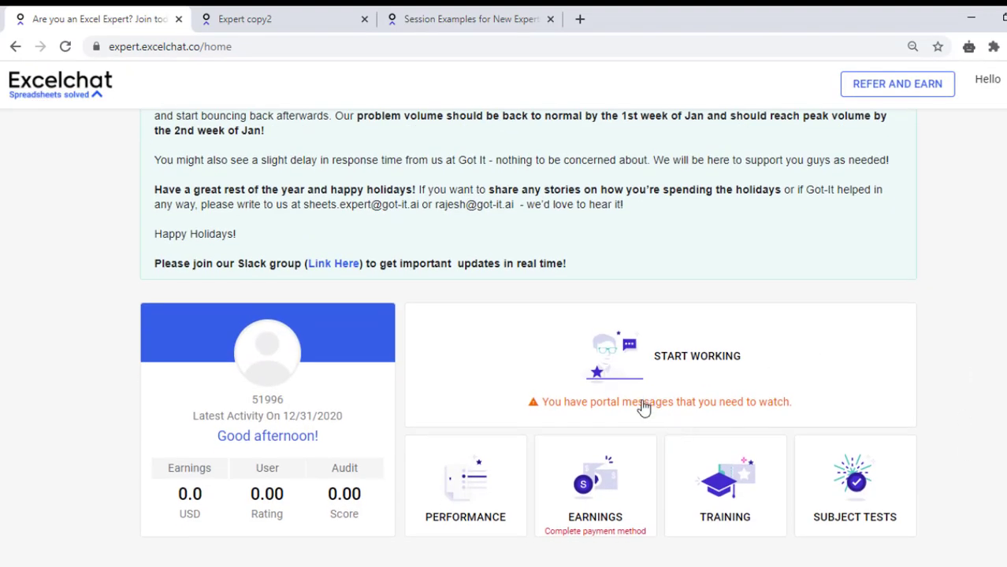
Open the pending portal messages and play the 'New Expert Training: Bid/Claim Video'.
click(644, 407)
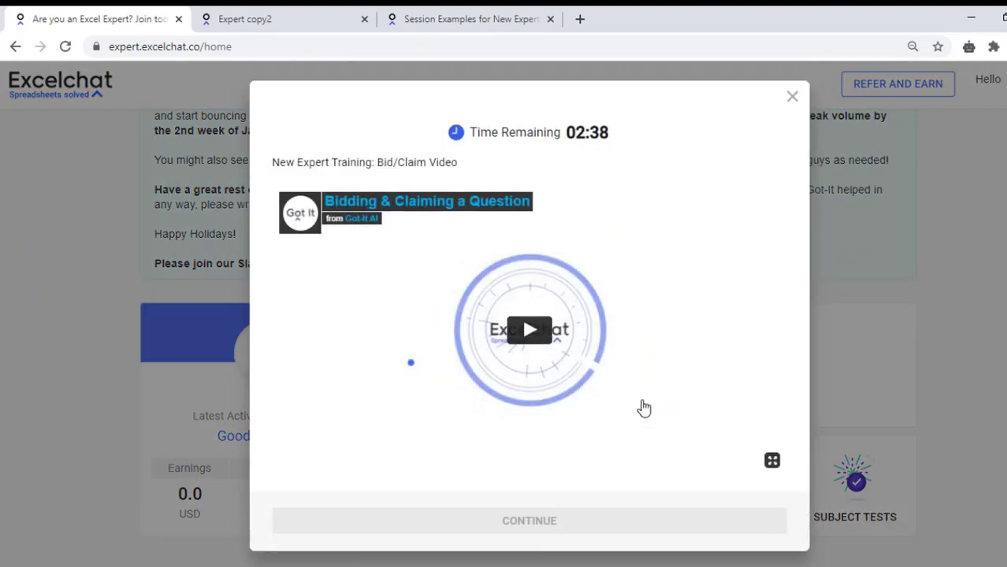
click(553, 344)
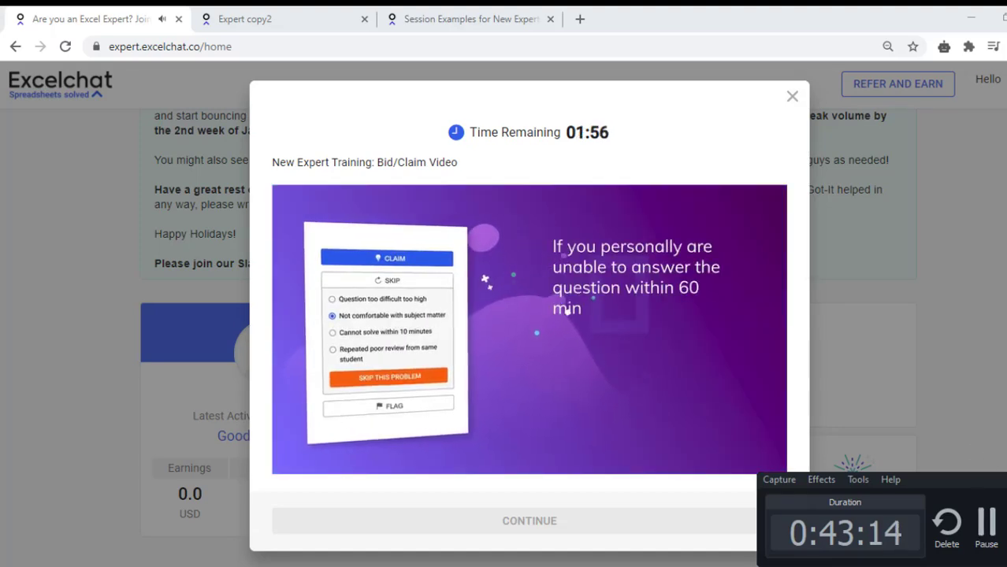
mouse_move(584, 211)
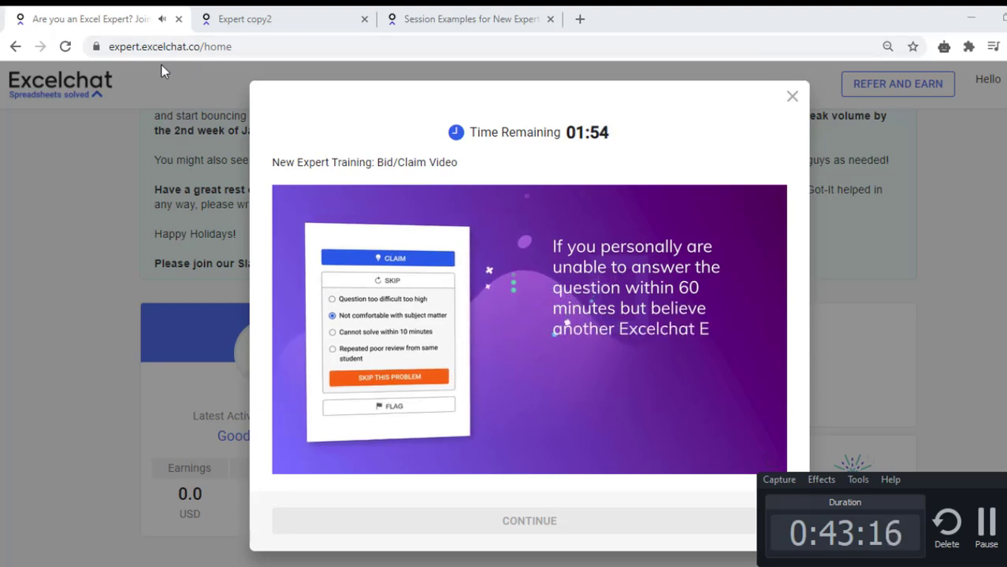